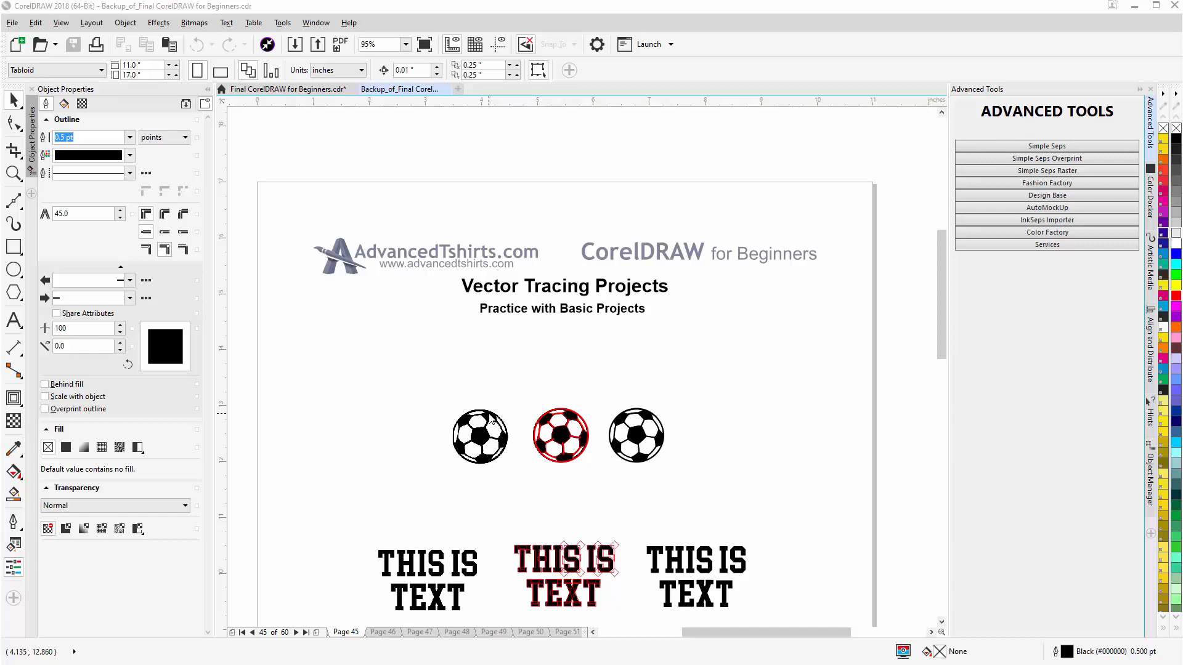
Step: Lock the leftmost soccer ball bitmap in place as the tracing template
scroll(487, 444, up, 3)
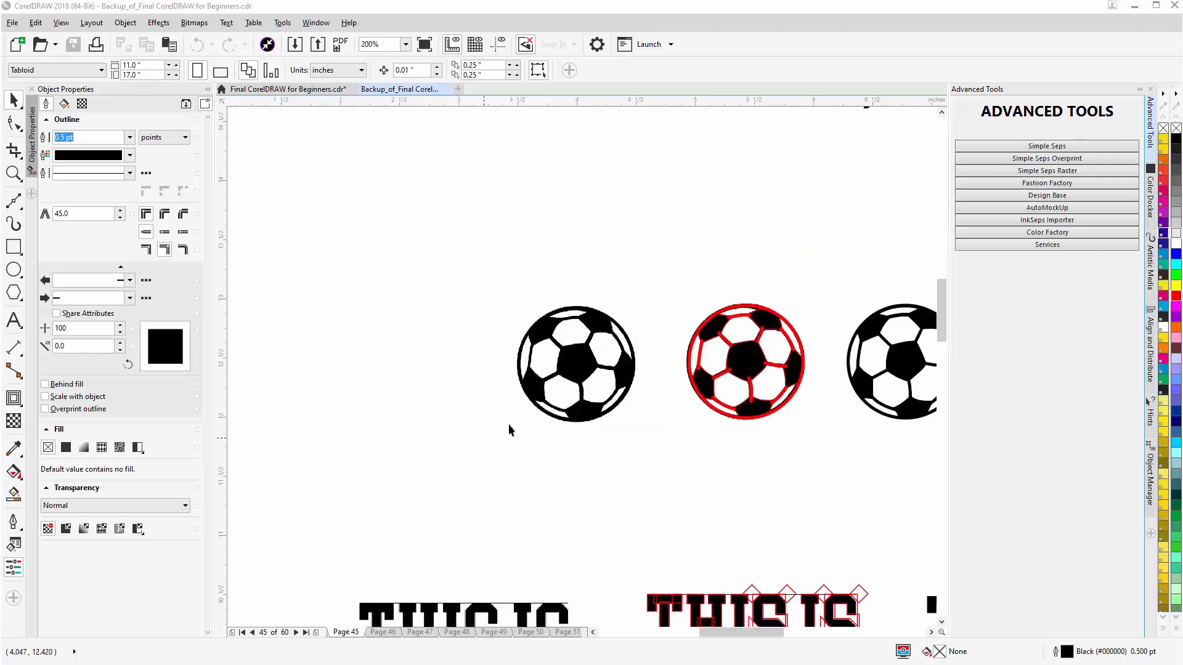
scroll(584, 386, up, 1)
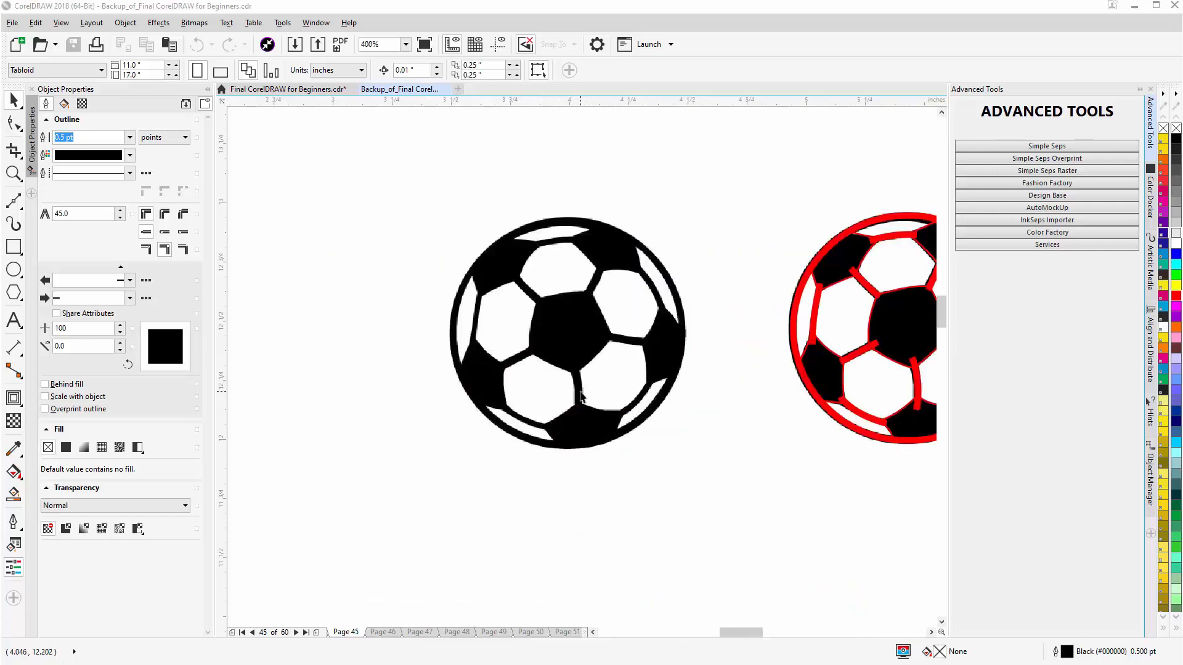
click(595, 344)
right_click(596, 345)
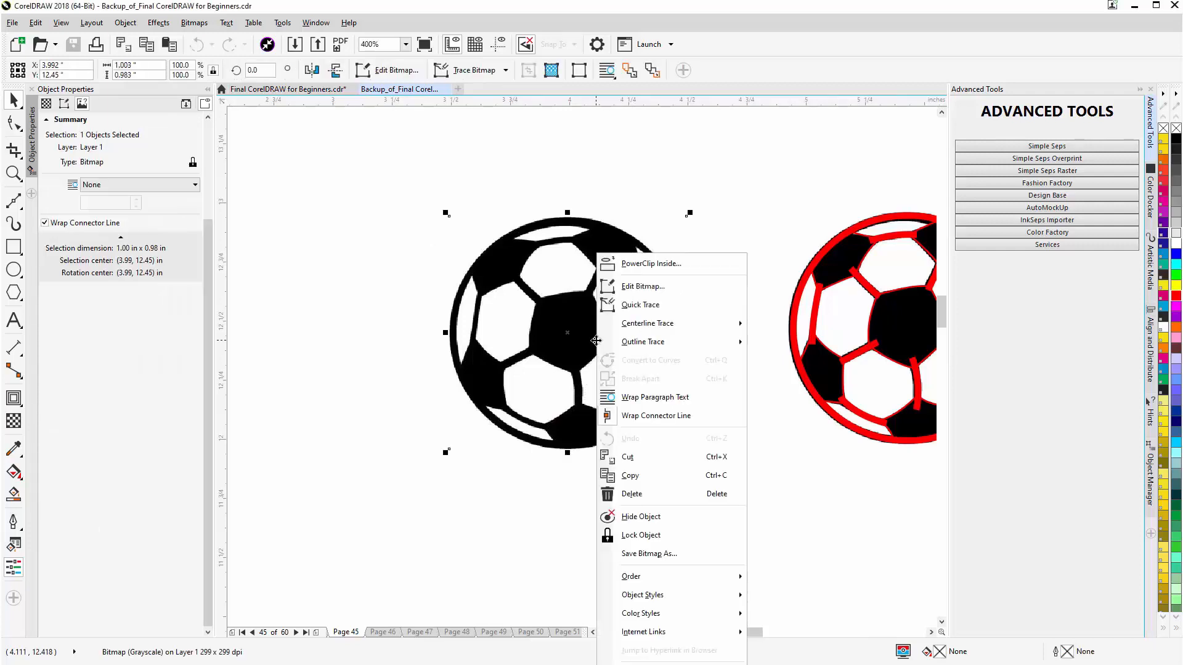
click(640, 534)
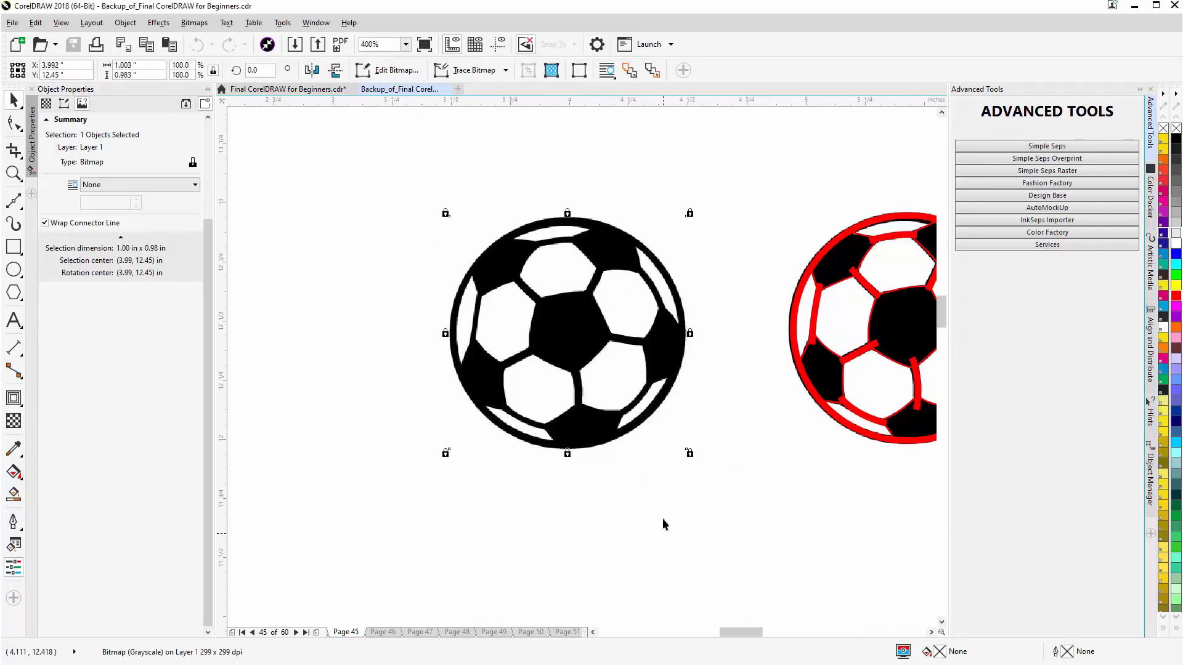
Step: Draw a circle about 0.96 in across from the locked ball's centre to its outer ring and colour its outline red
click(13, 269)
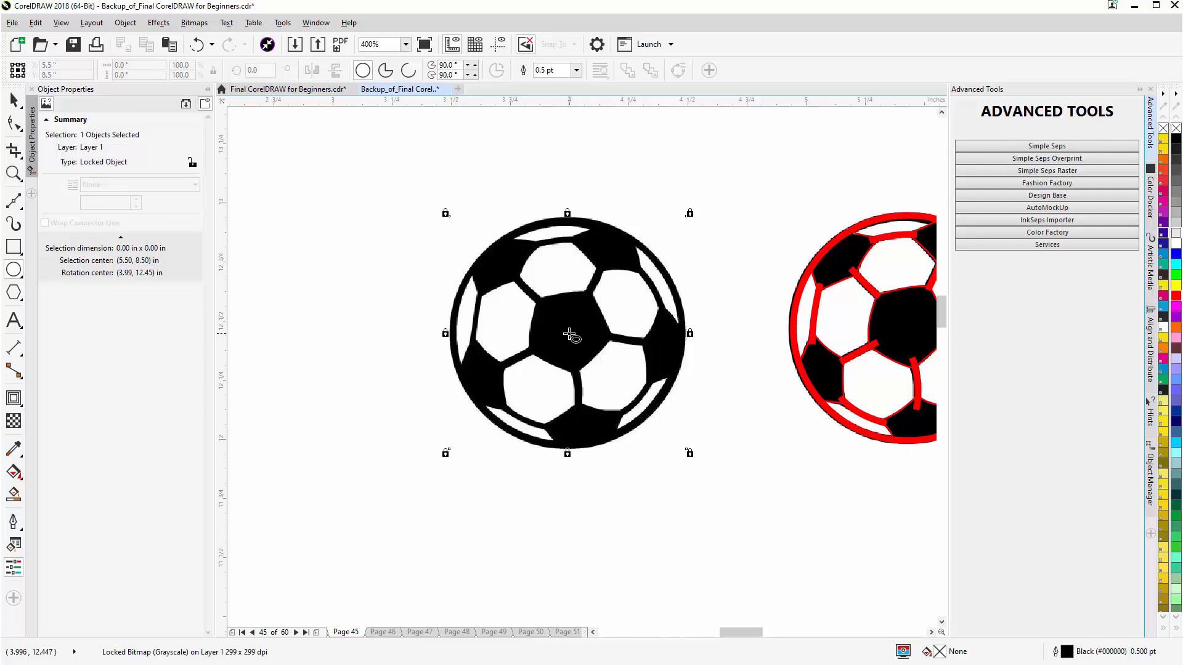
drag(569, 334, 573, 447)
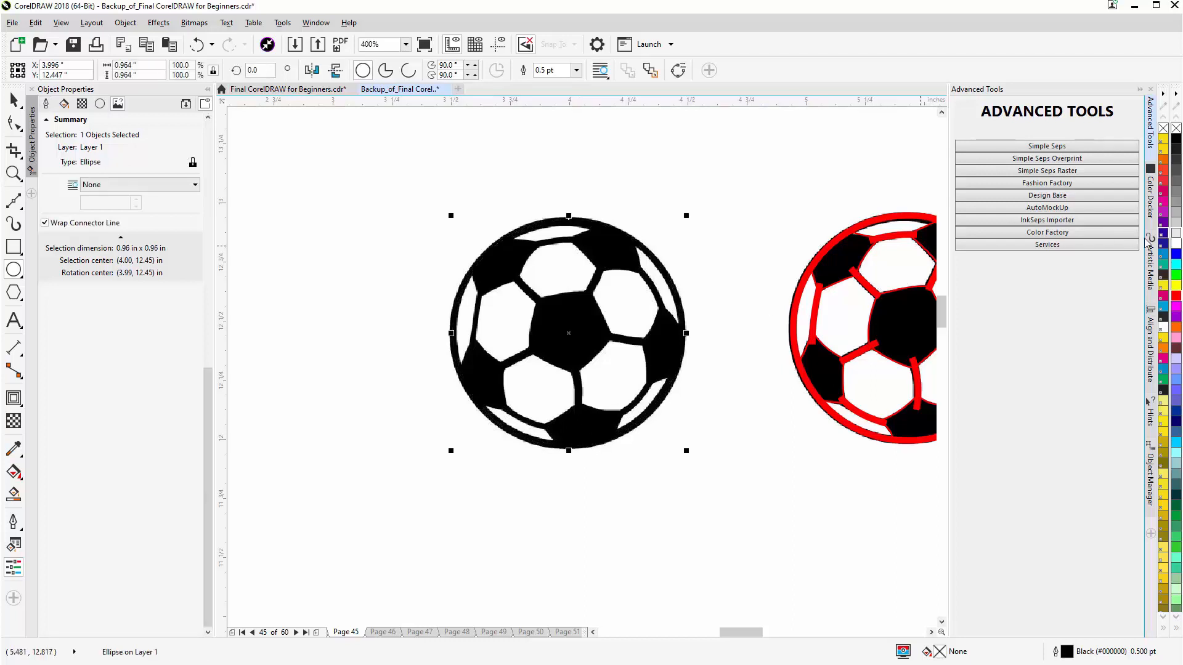
right_click(1176, 297)
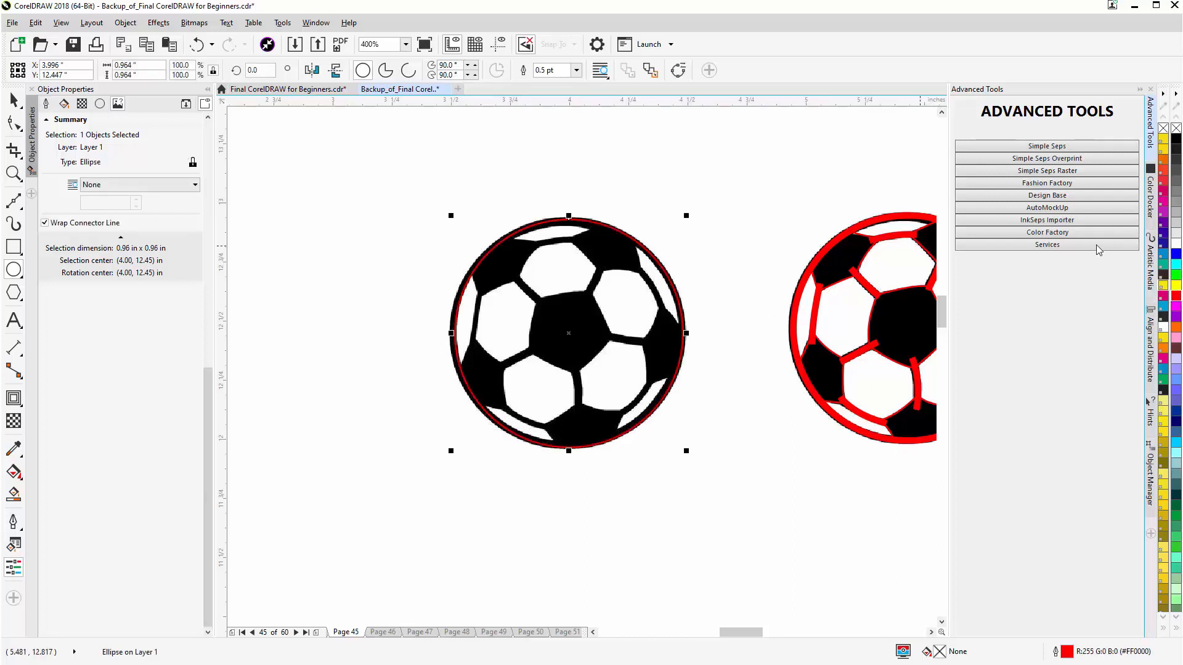
Step: Set the circle's outline width to 2.5 pt and adjust its position and height slightly to fit the ball's outer ring
click(45, 105)
click(130, 137)
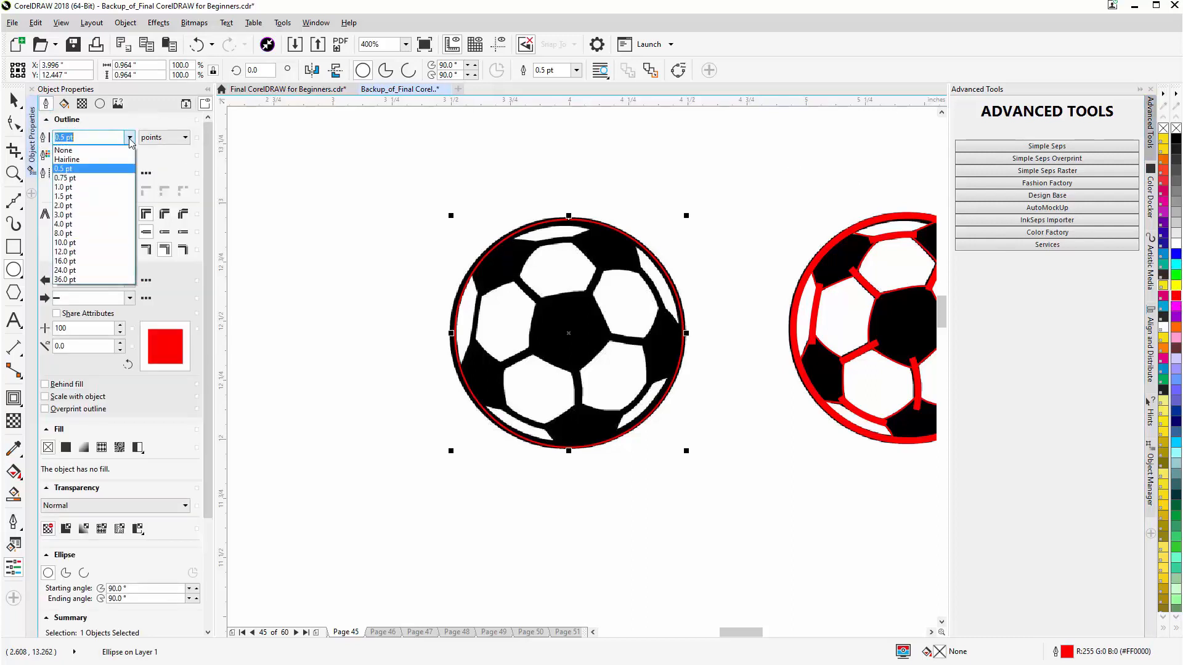
click(98, 205)
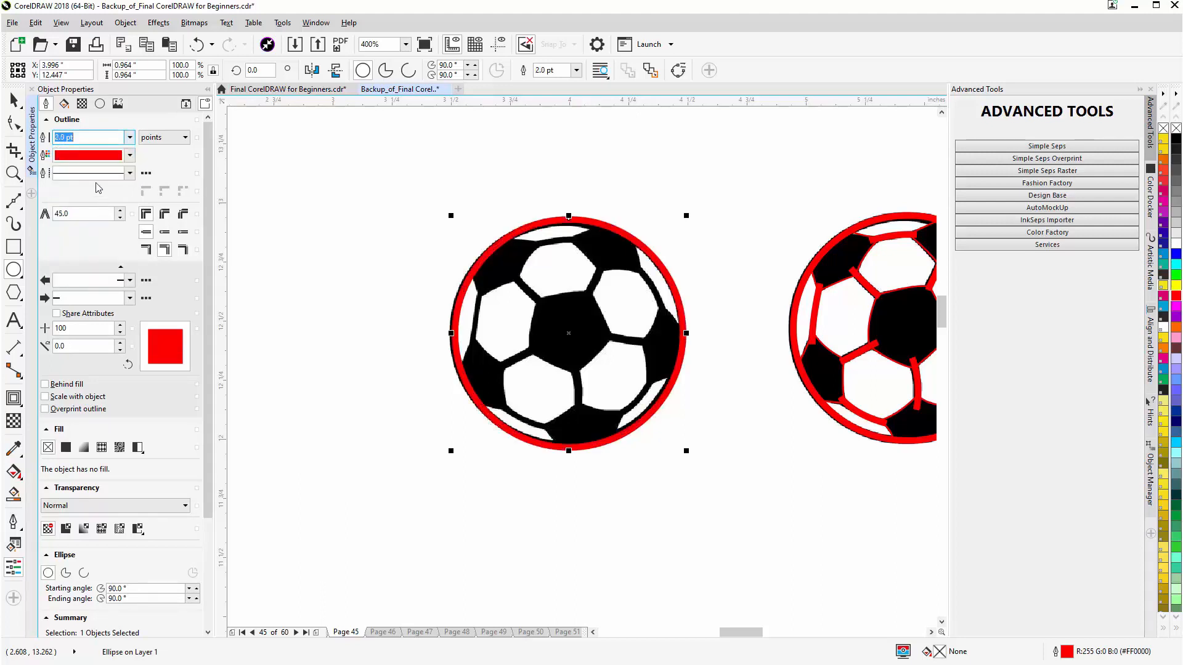
click(64, 137)
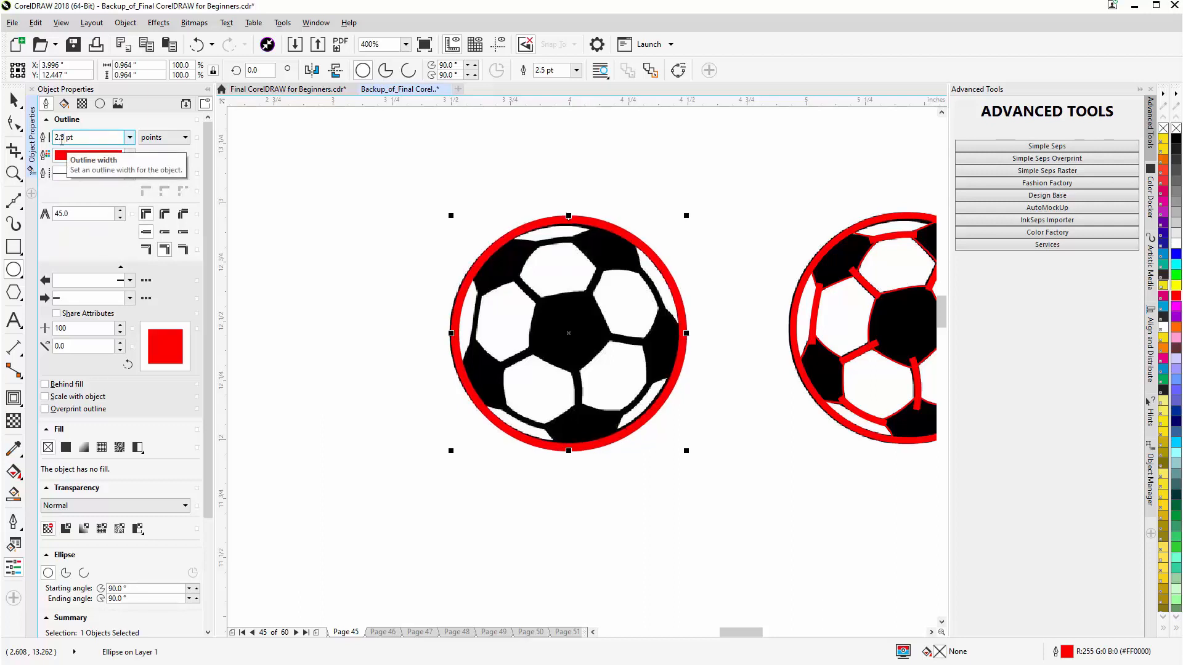
click(14, 100)
drag(569, 337, 568, 339)
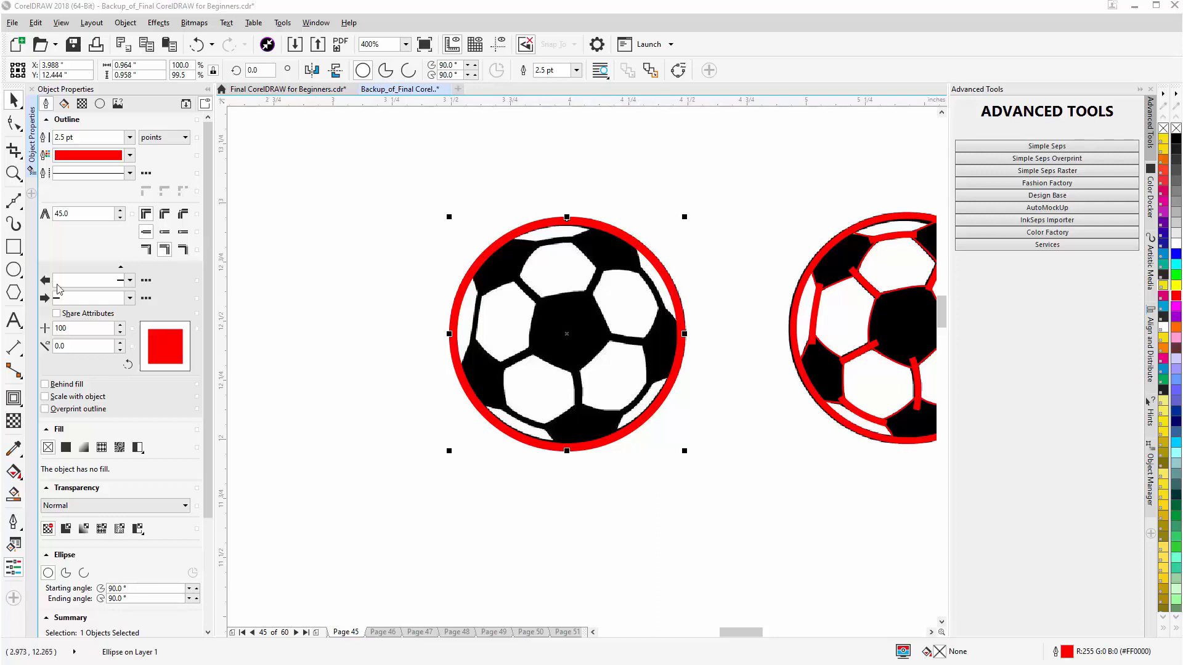
Step: Trace the ball's central black patch as a closed five-sided Bézier shape and colour its outline red
click(14, 203)
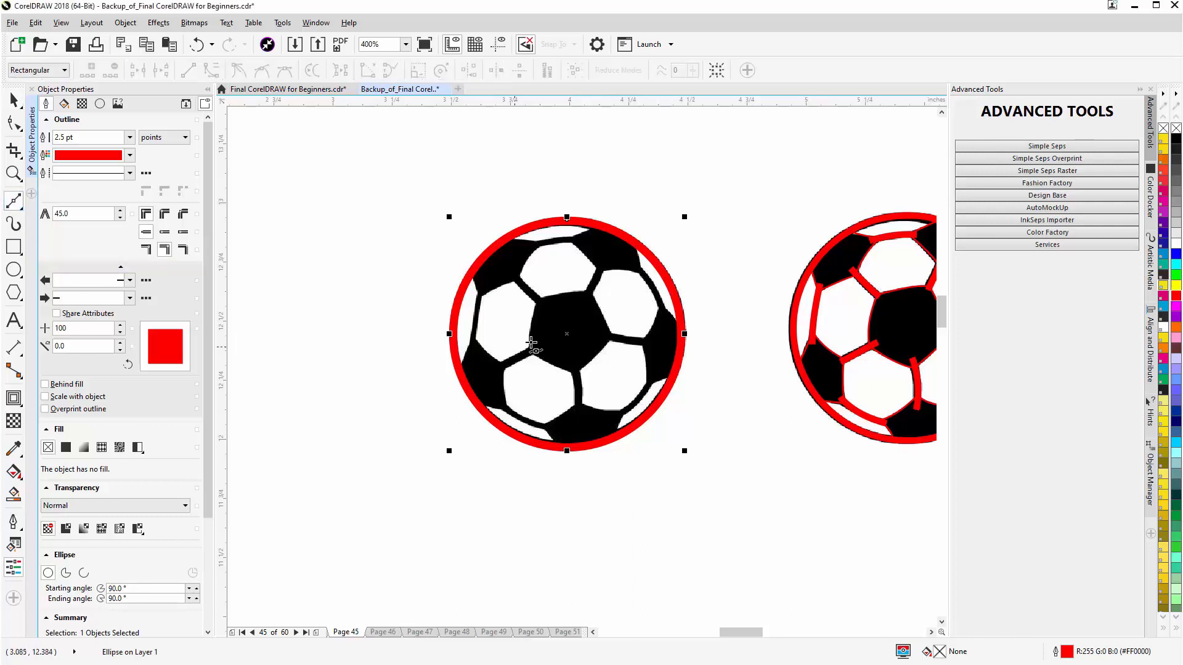
scroll(562, 325, up, 2)
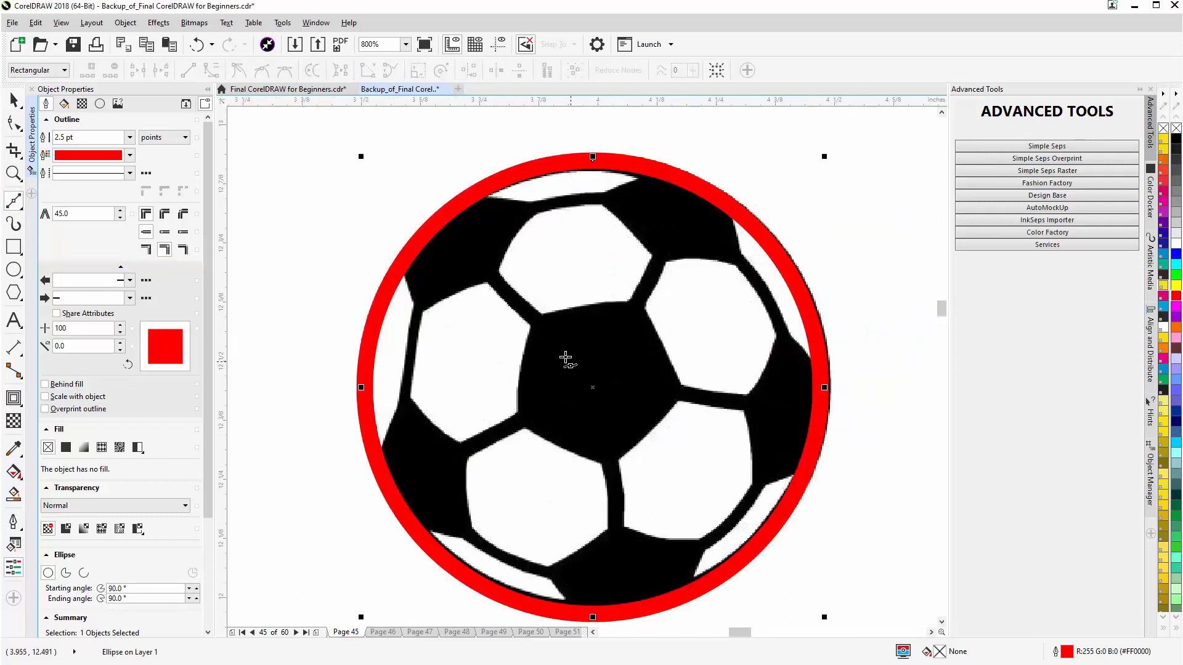
click(535, 321)
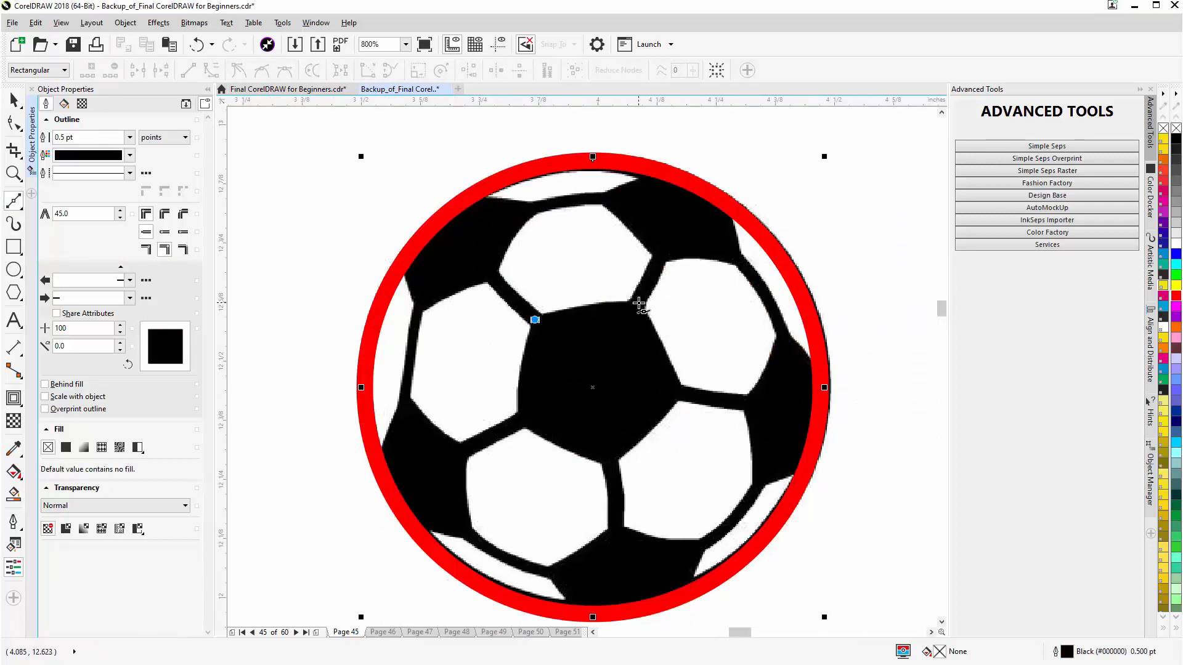
click(639, 303)
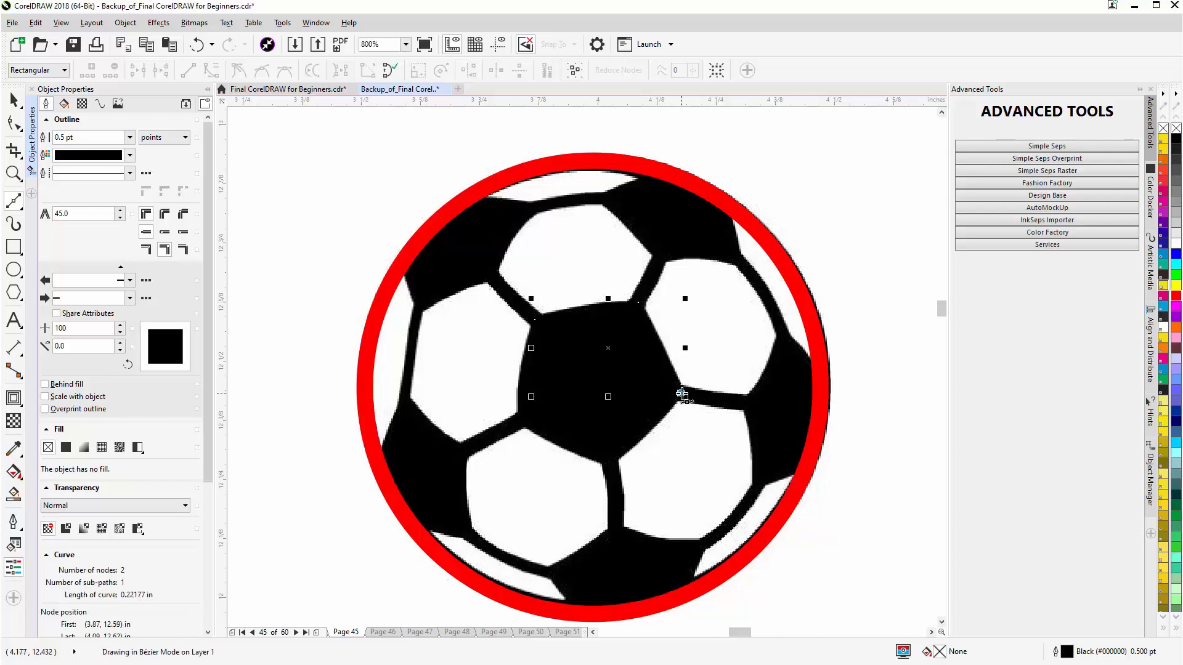
click(609, 465)
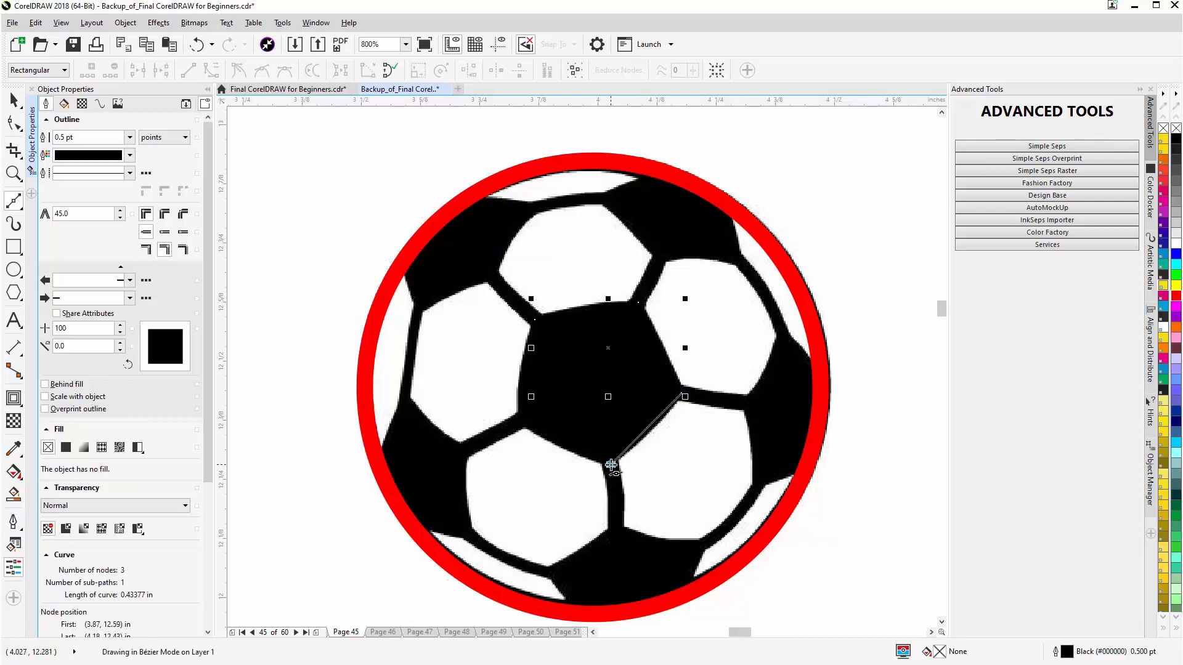
click(517, 421)
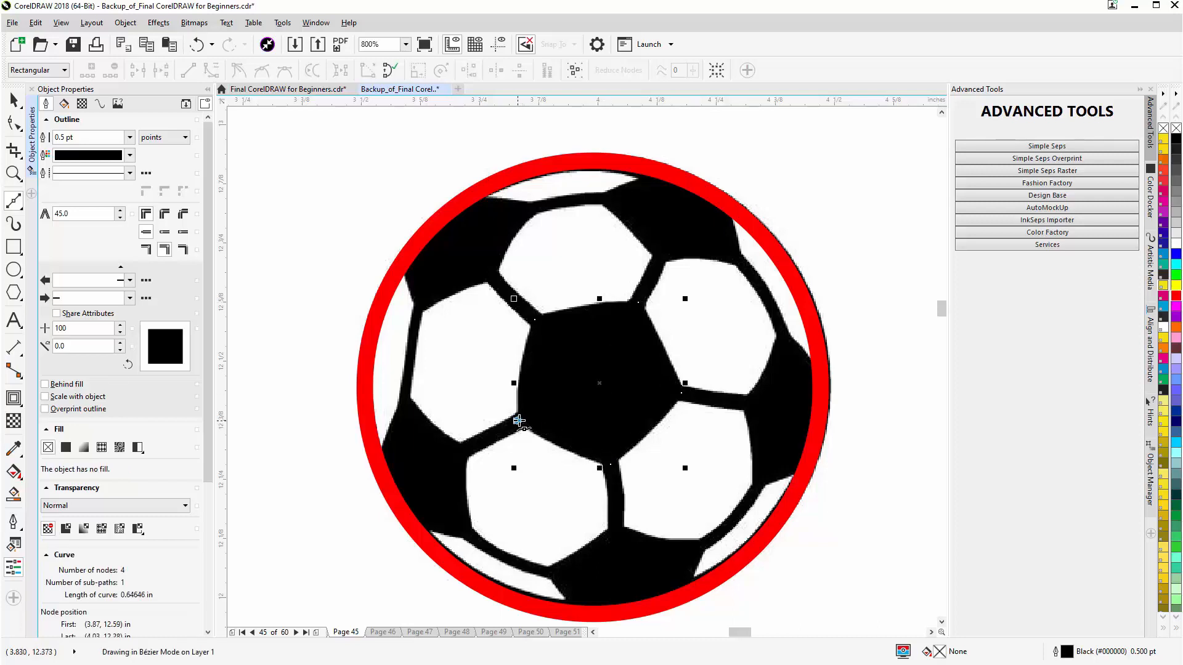
click(534, 319)
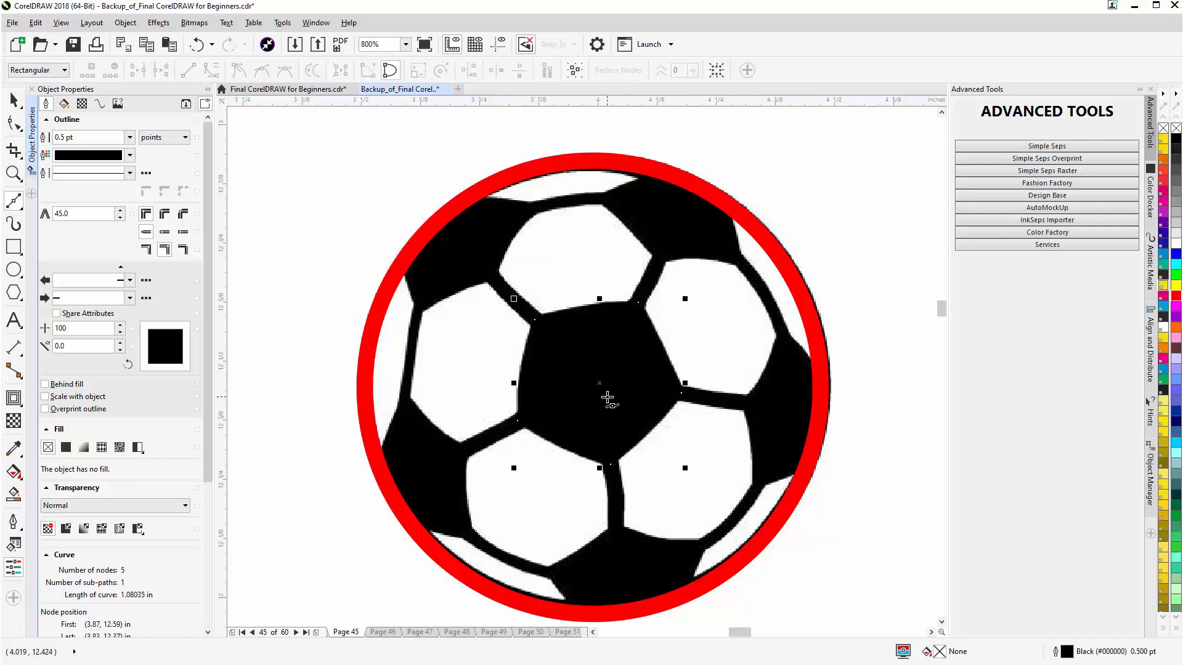
right_click(1176, 295)
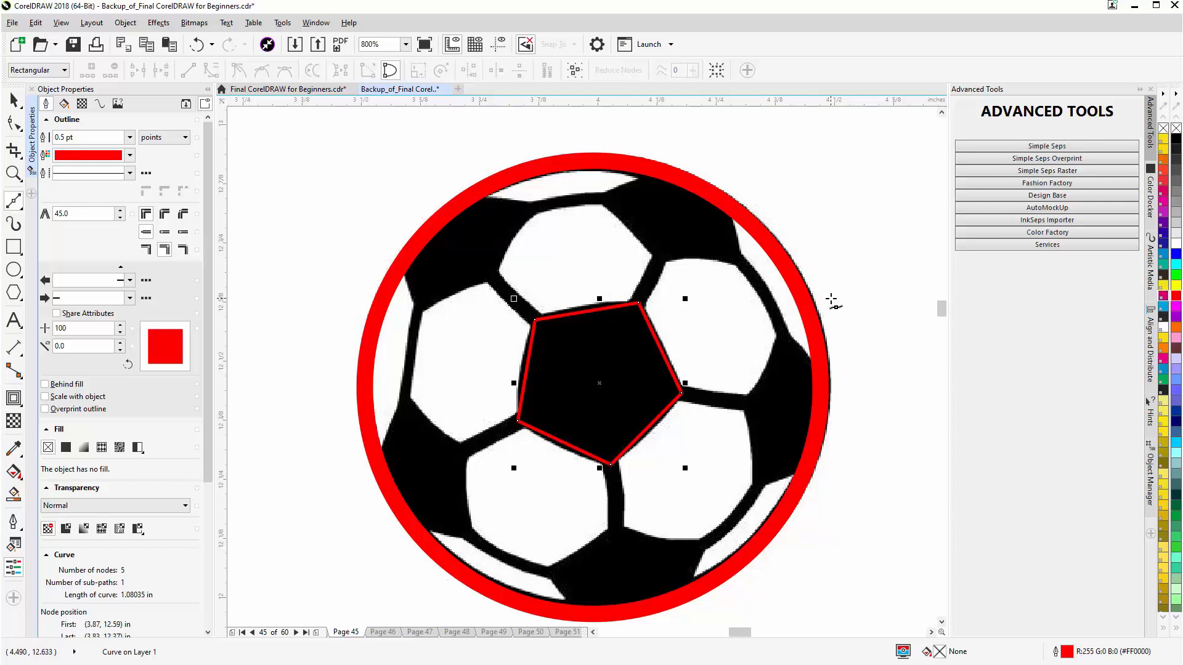
Step: Convert all straight segments of the traced central pentagon to curves
key(space)
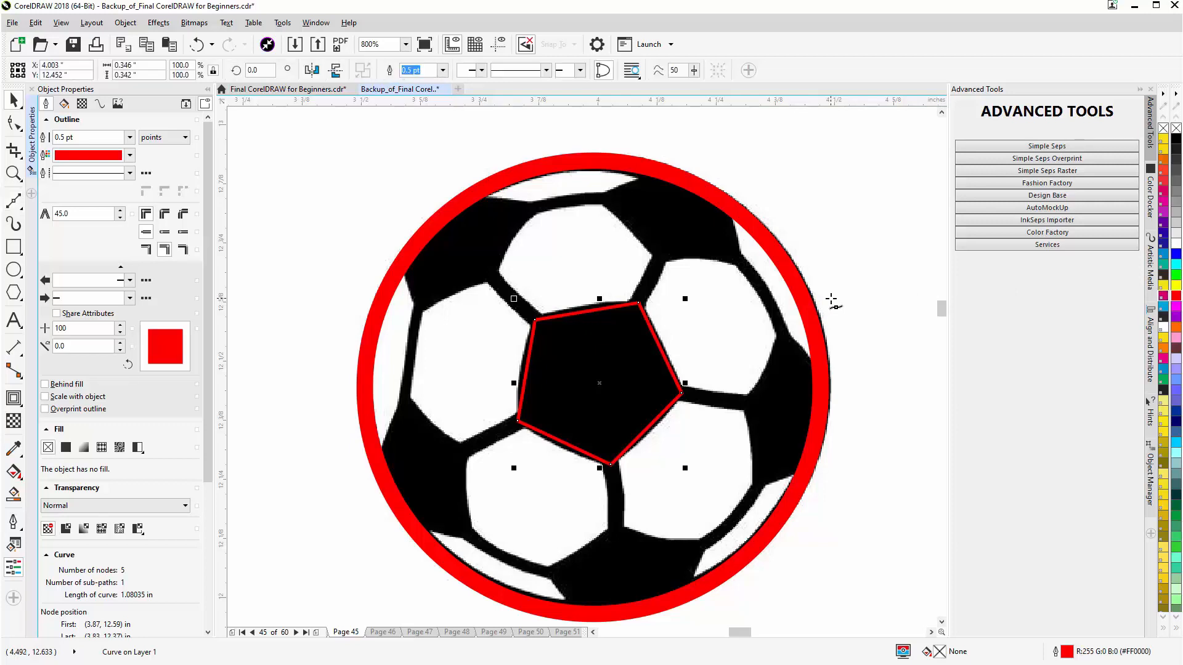
key(F10)
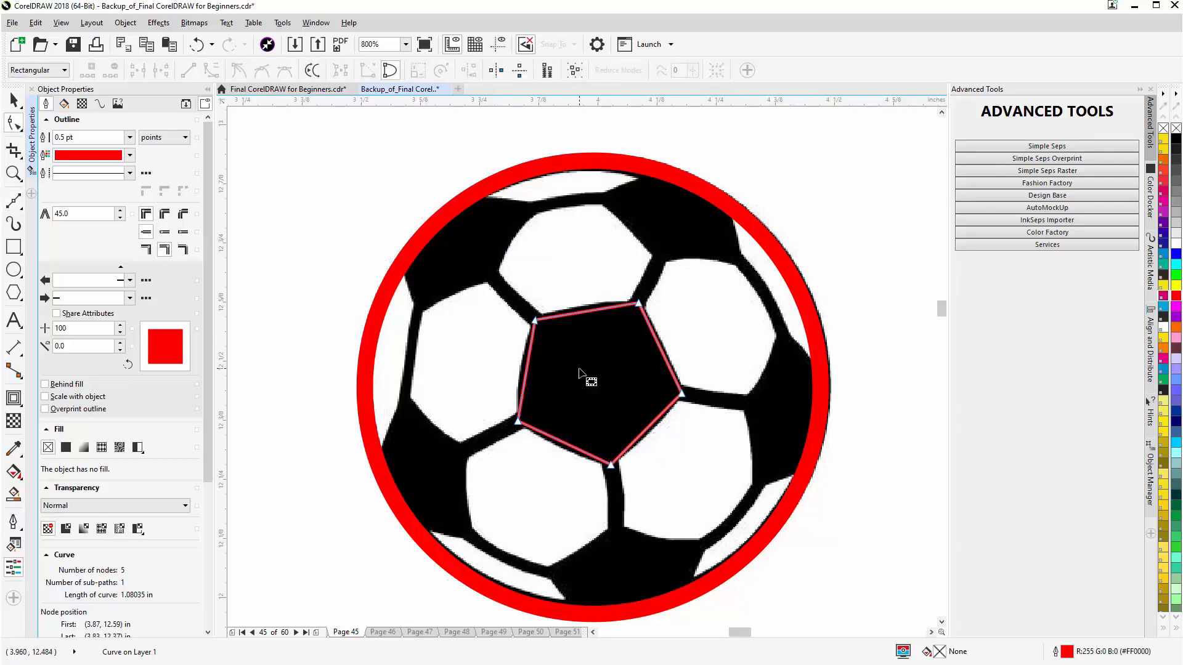
click(536, 321)
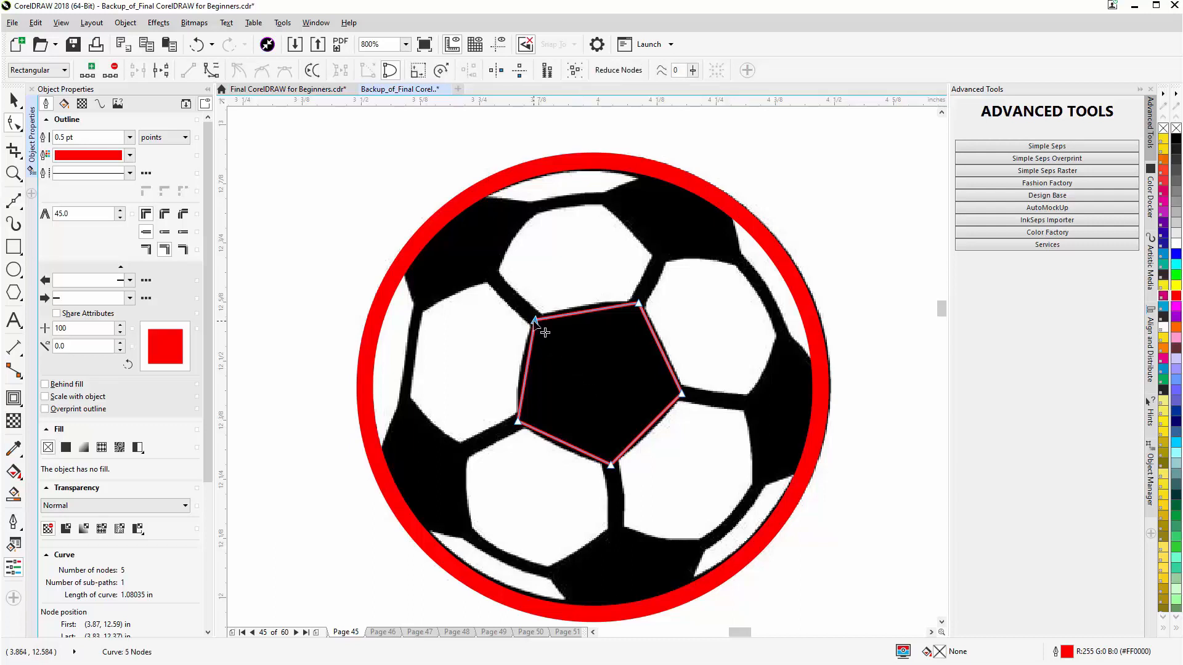
key(ctrl+a)
click(212, 69)
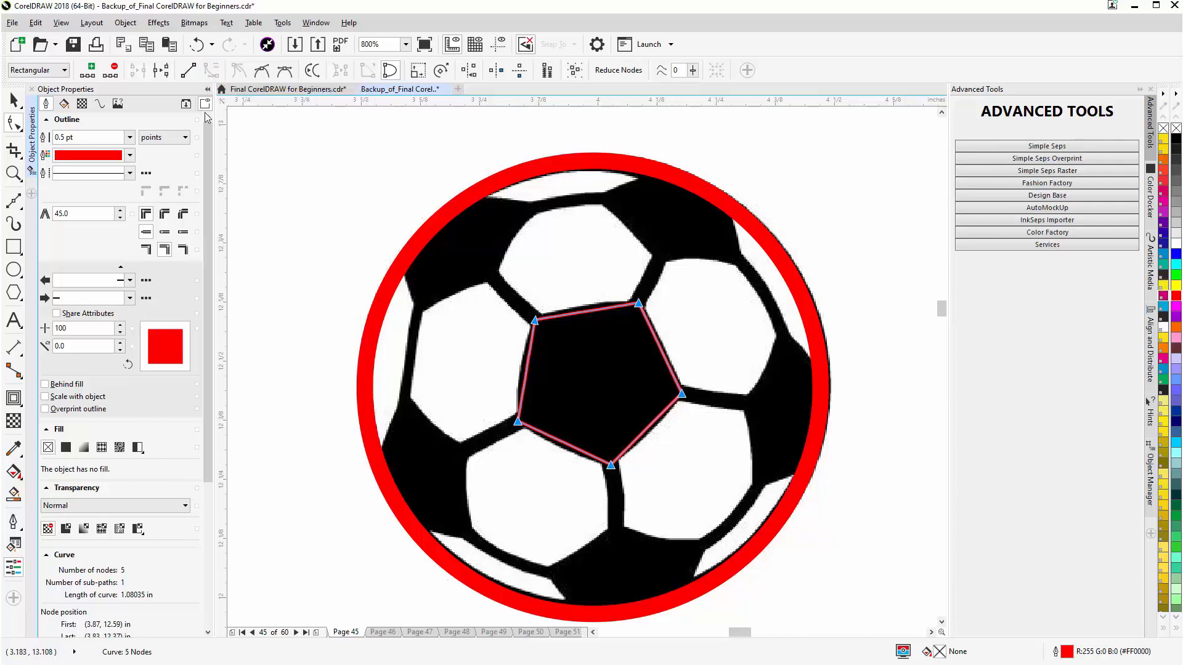
click(583, 353)
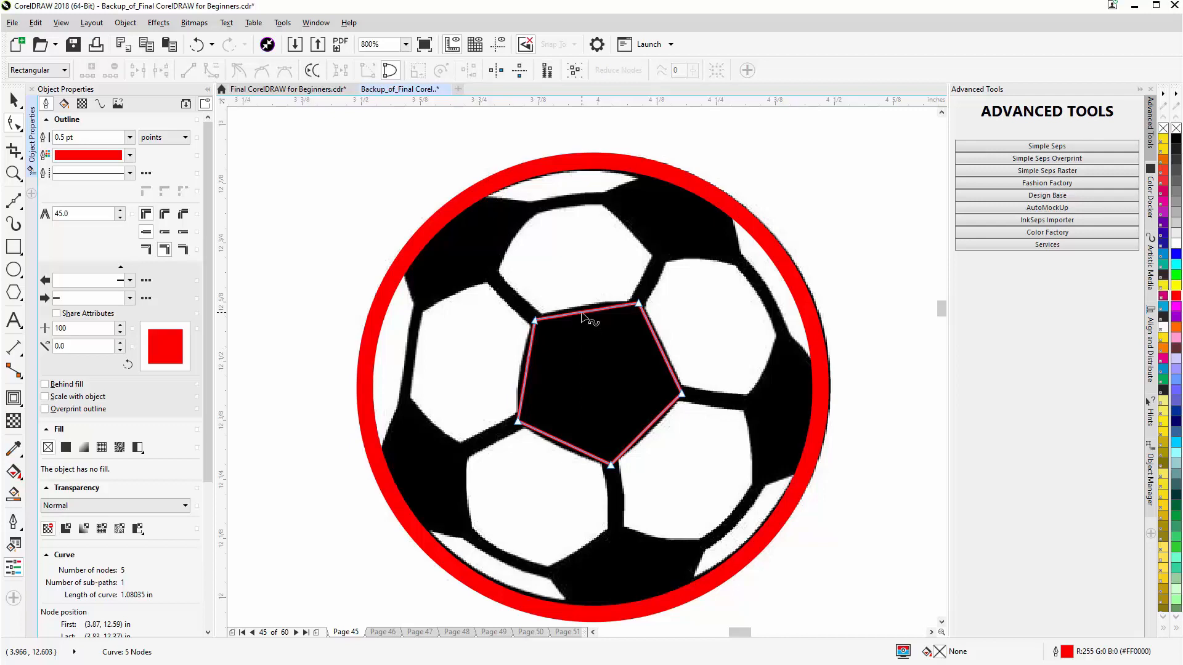
Step: Bend the five sides of the central pentagon outward to follow the curved edges of the black patch
drag(582, 315, 590, 308)
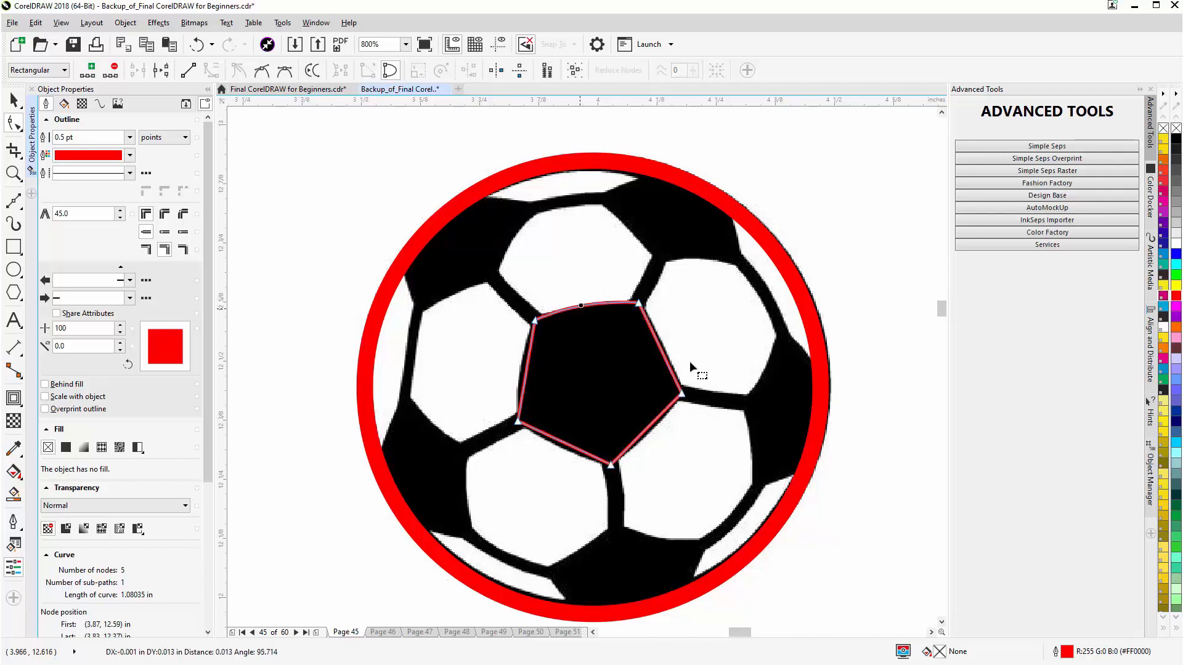
drag(664, 352, 658, 369)
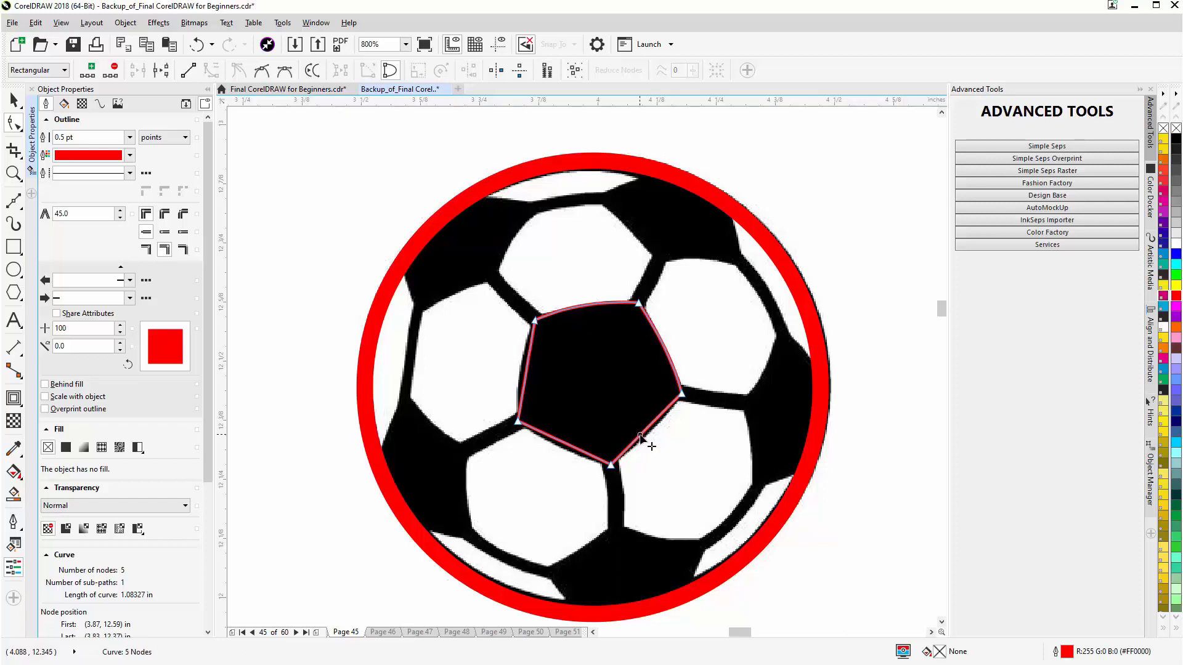
drag(640, 438, 646, 443)
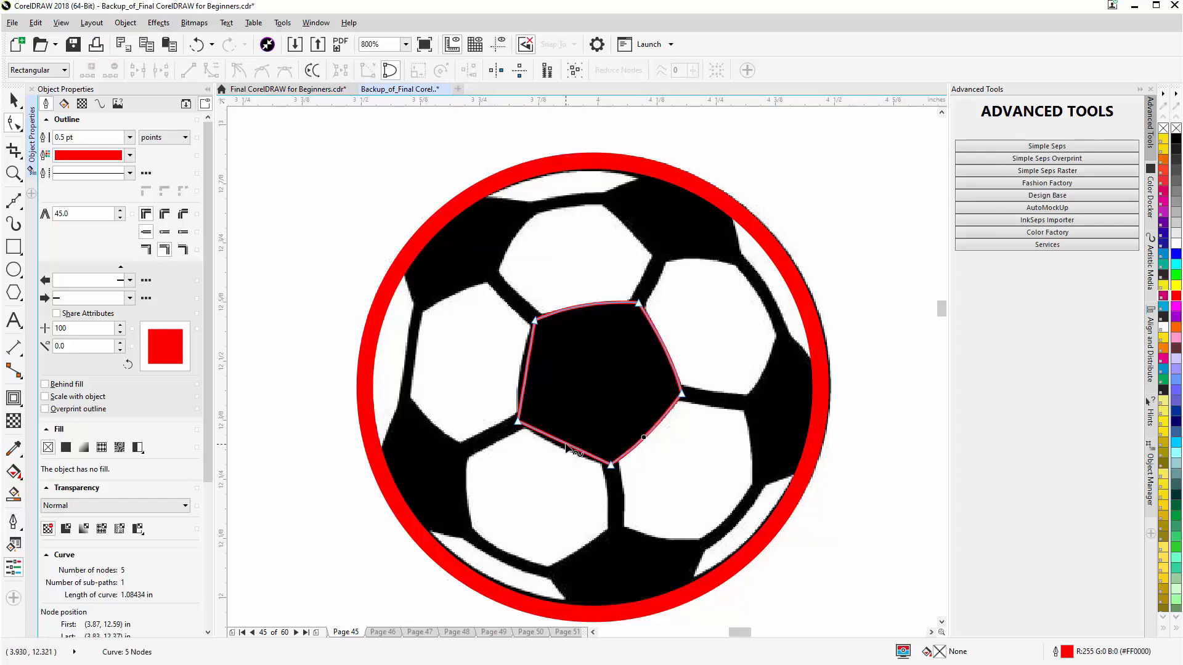
drag(563, 448, 551, 429)
drag(527, 378, 521, 372)
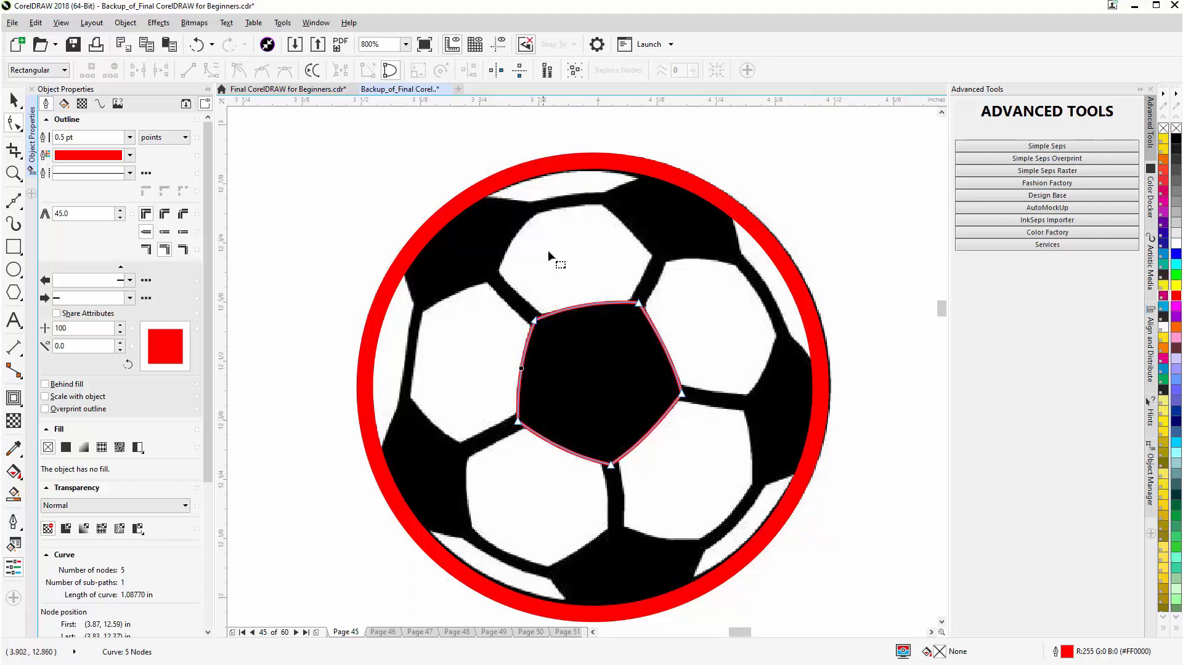
Step: Trace the ball's upper-left black patch as a closed six-node Bézier shape whose outer edge runs along the red ring
click(11, 204)
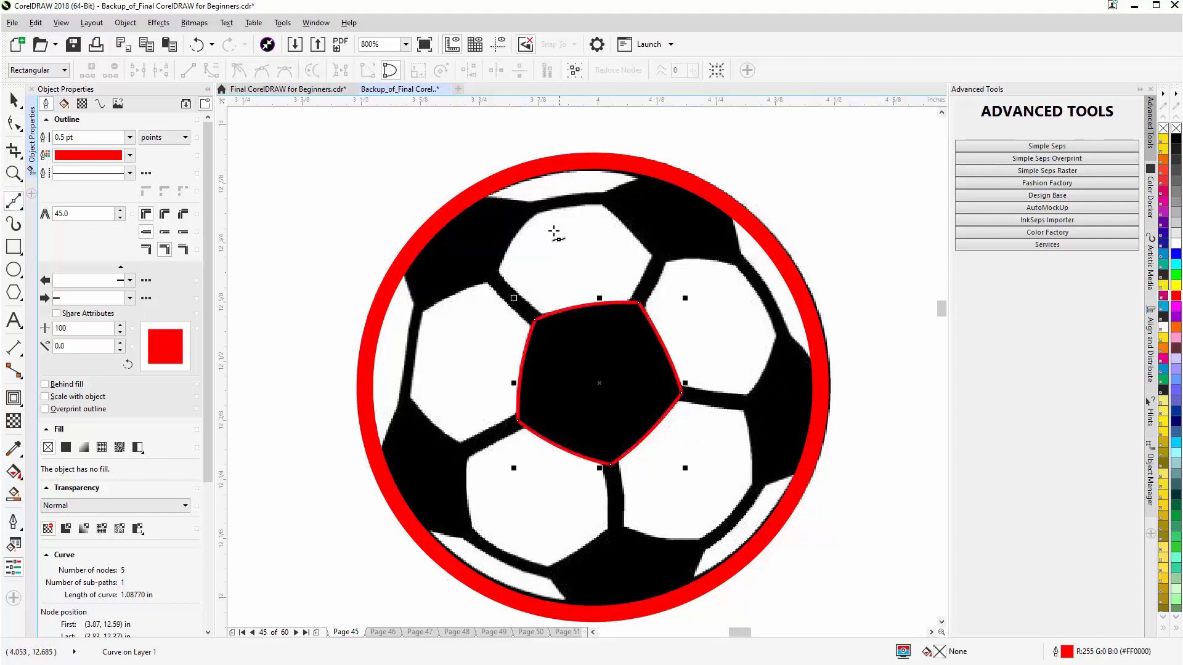
click(477, 195)
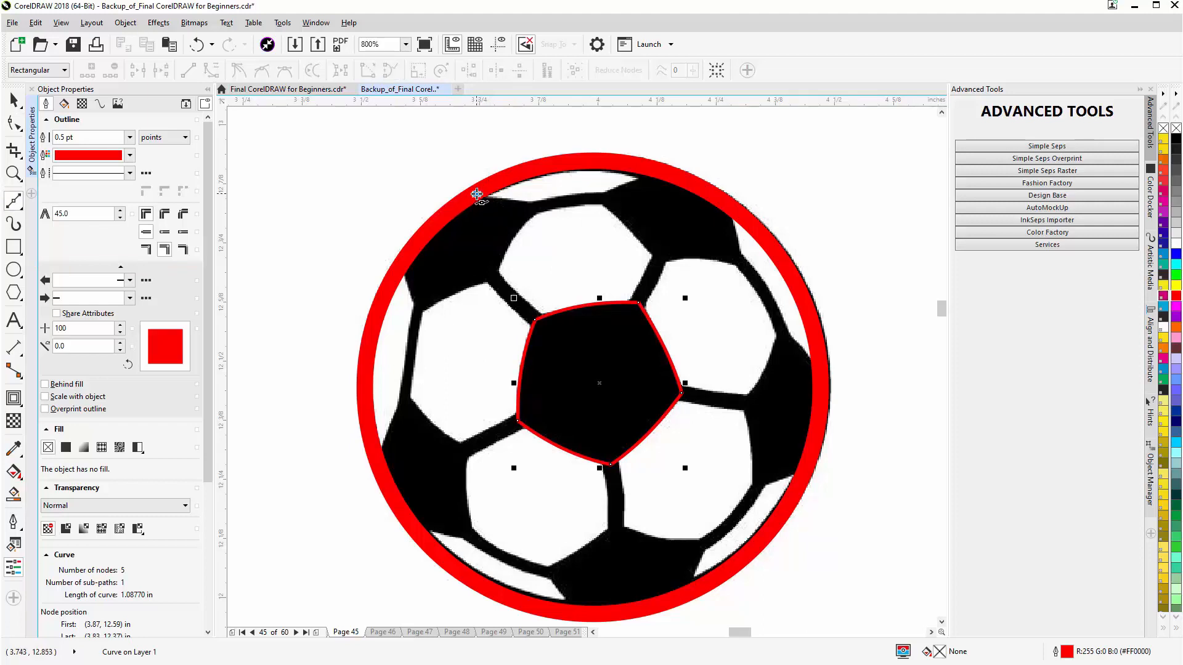
click(538, 206)
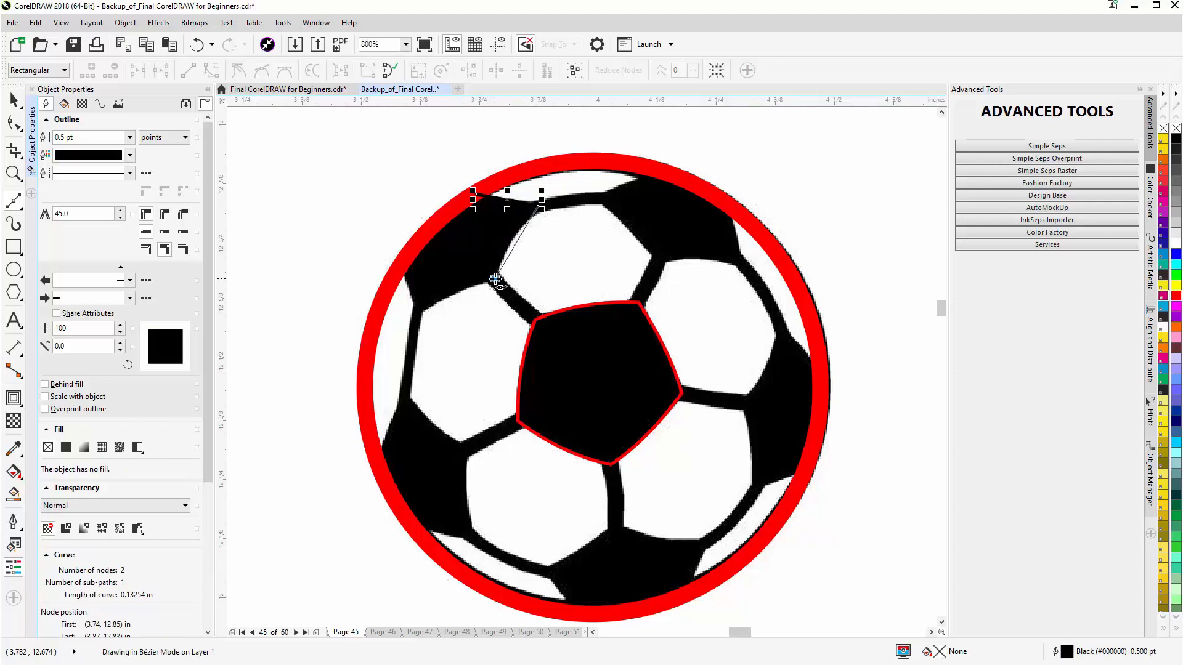
click(496, 279)
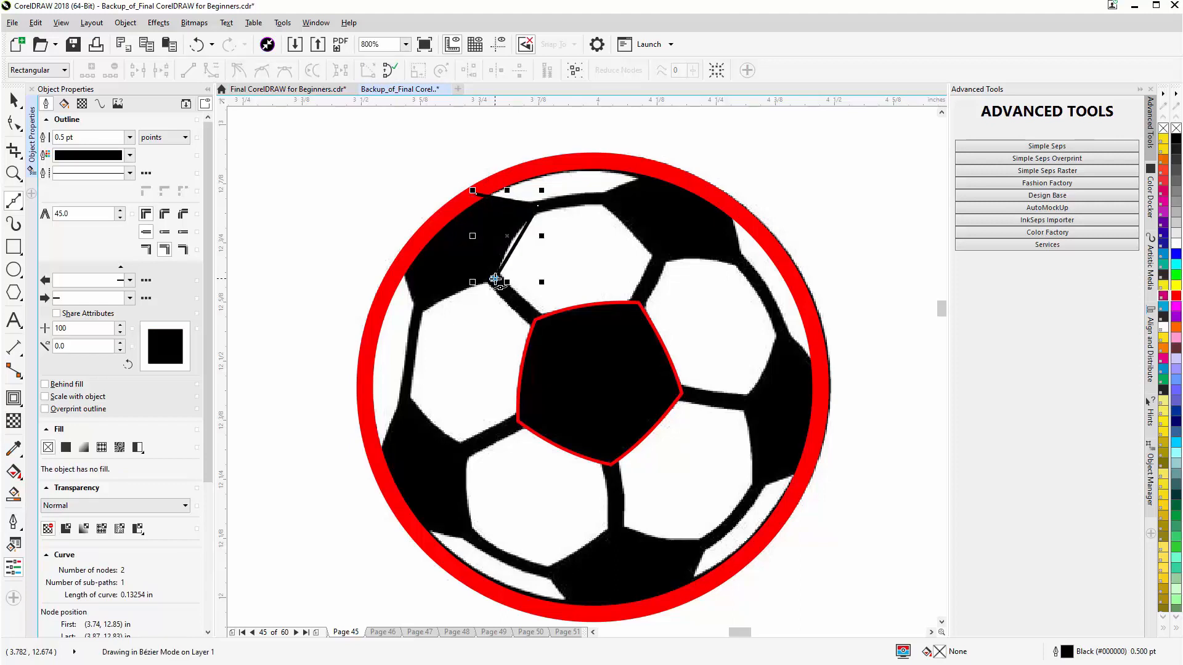
click(417, 311)
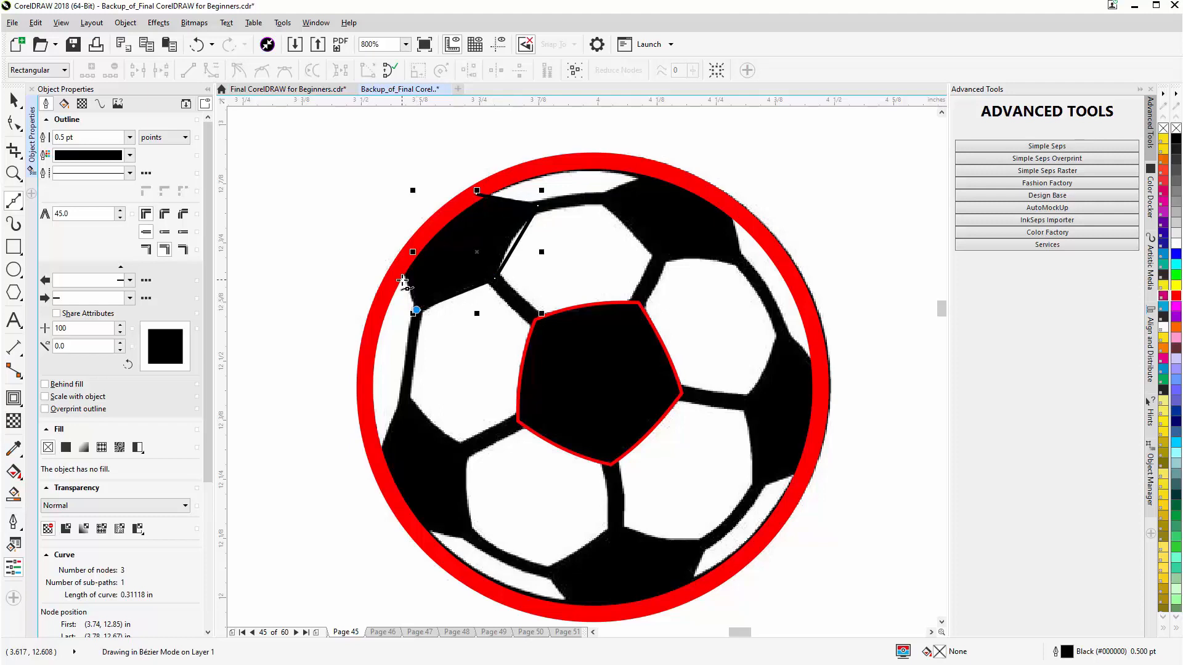
click(401, 265)
click(425, 230)
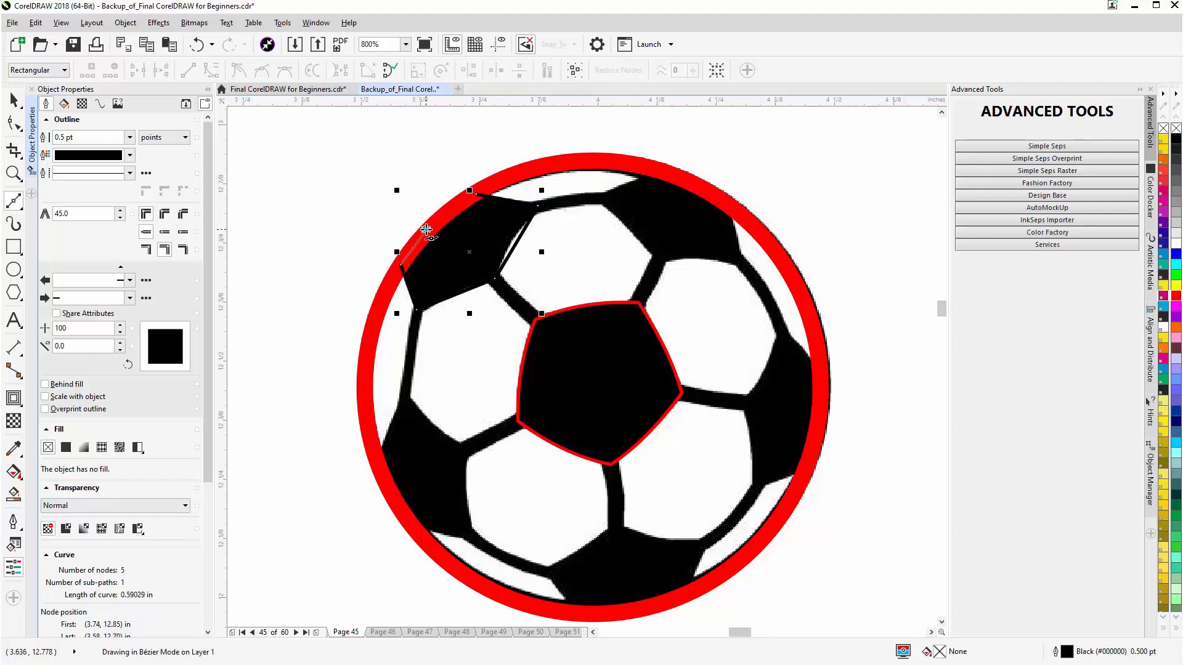
click(470, 191)
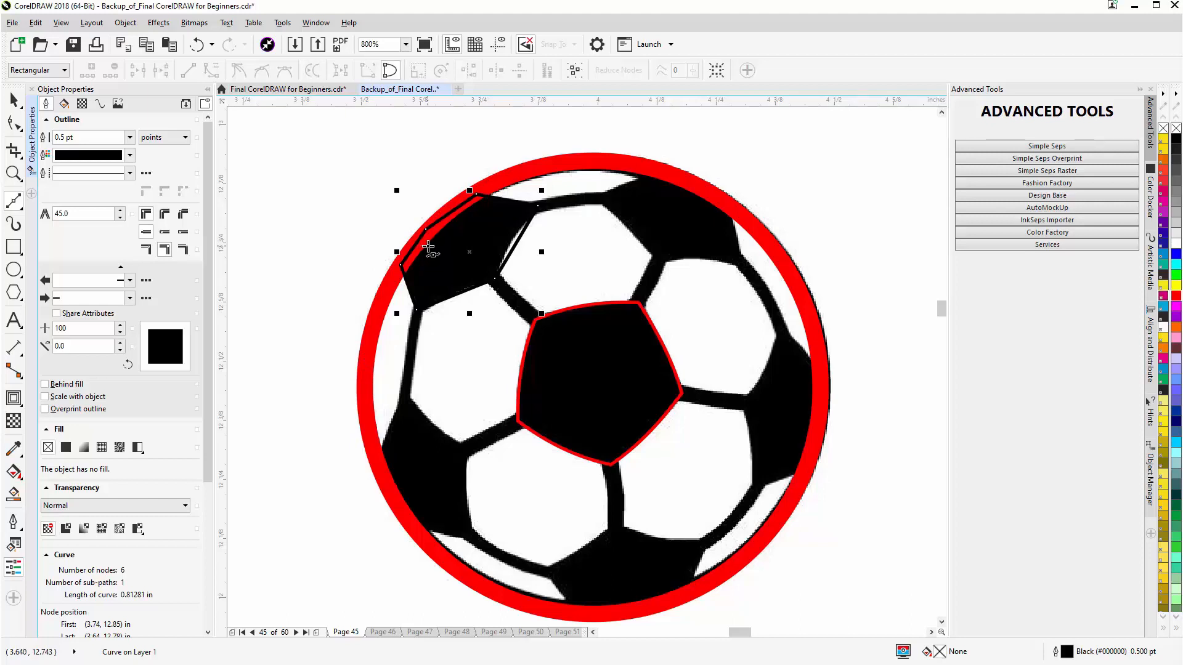
Step: Convert all segments of the upper-left patch outline to curves, bending its right side and adjusting its bottom corner to fit the black patch
key(F10)
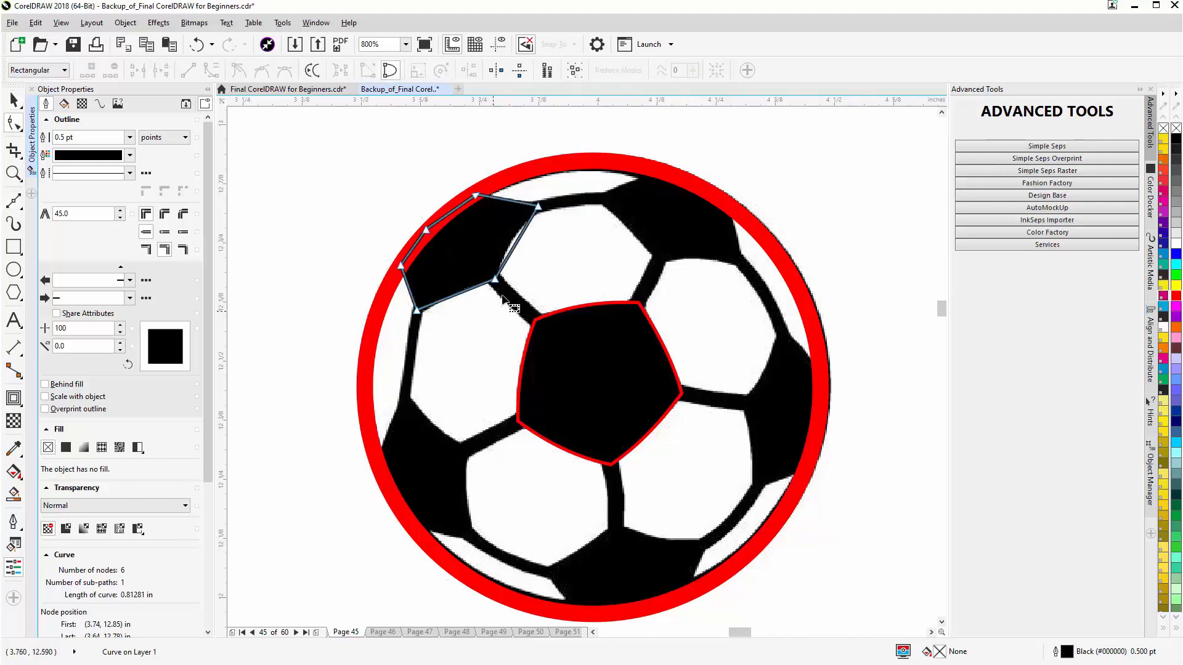
click(539, 207)
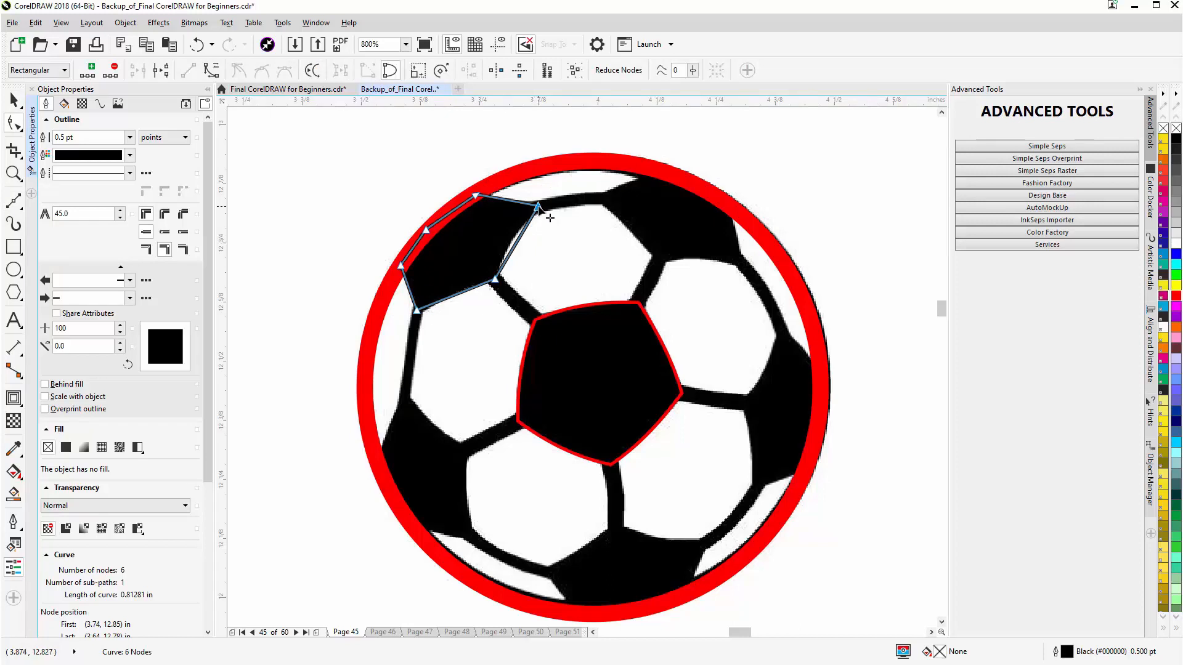
key(ctrl+a)
click(213, 71)
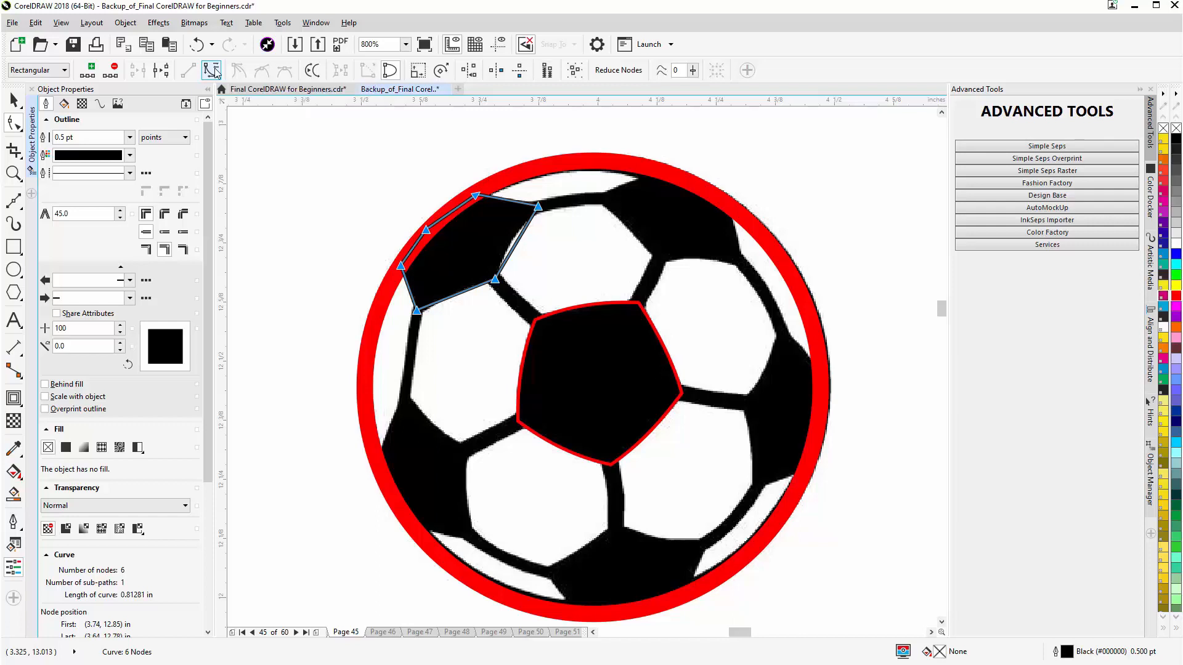
click(519, 244)
drag(511, 238, 512, 238)
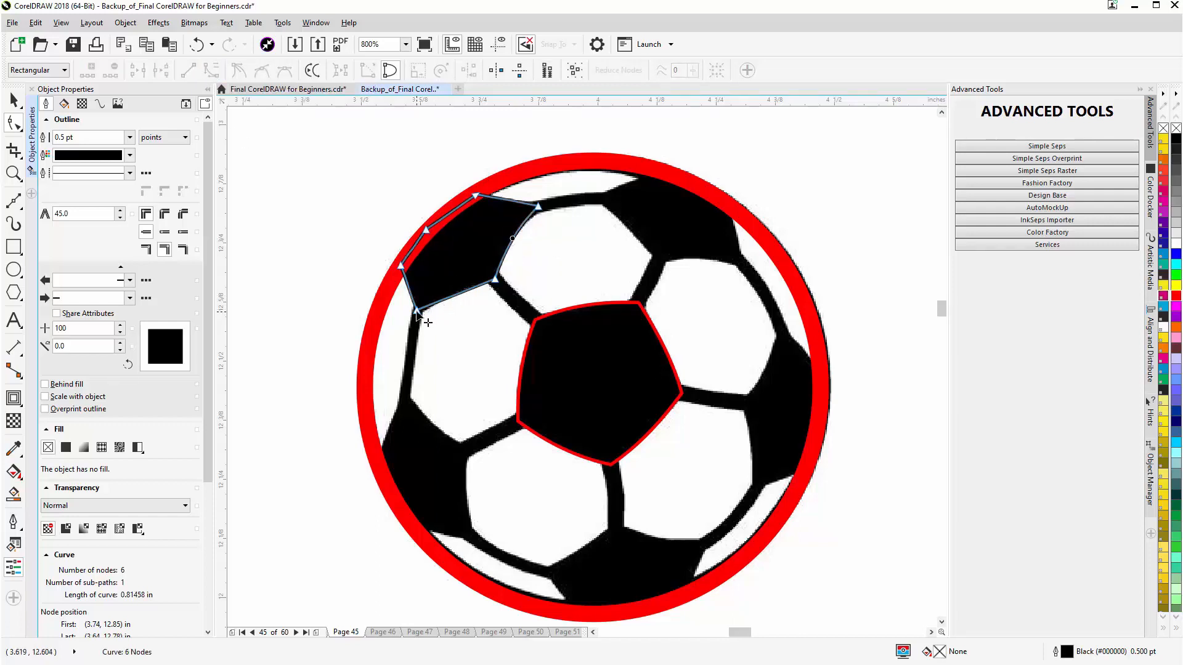
drag(417, 311, 445, 299)
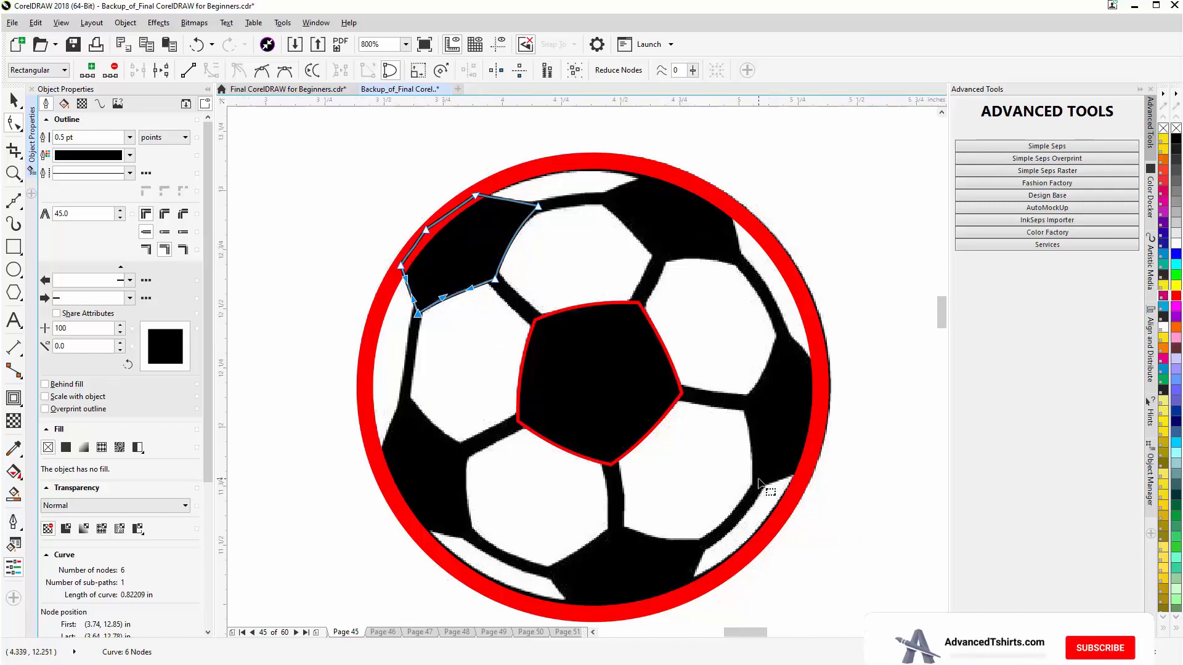
Step: Delete the left and upper-left red seam lines from the middle, already traced soccer ball
scroll(758, 487, down, 2)
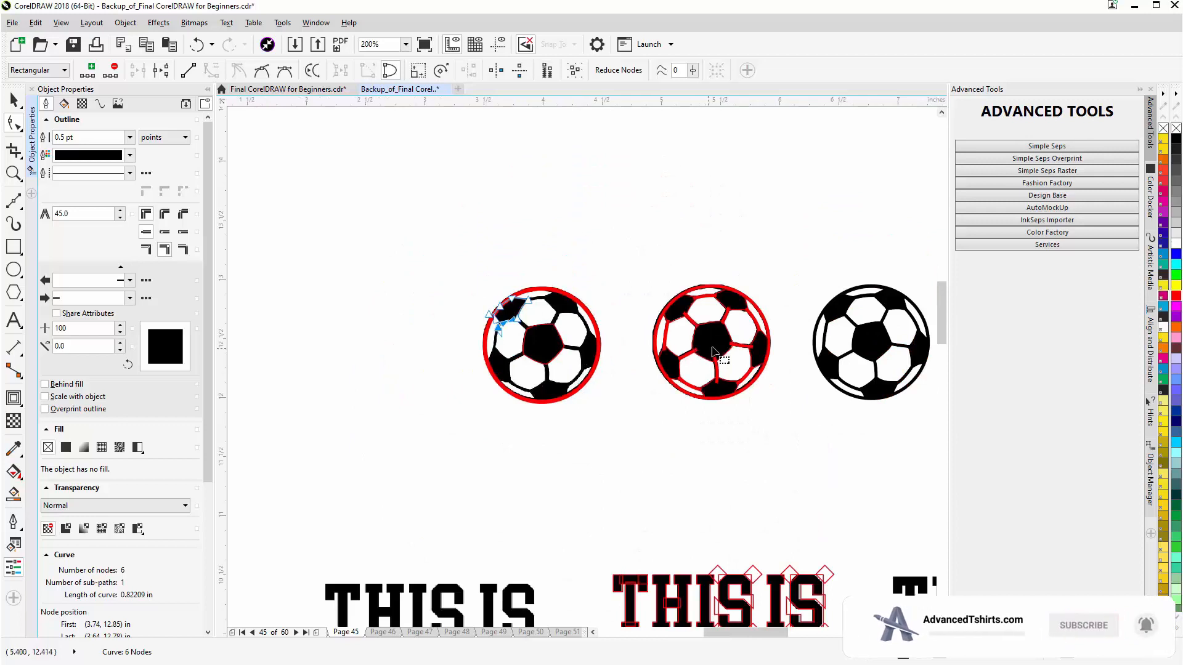
scroll(717, 345, up, 1)
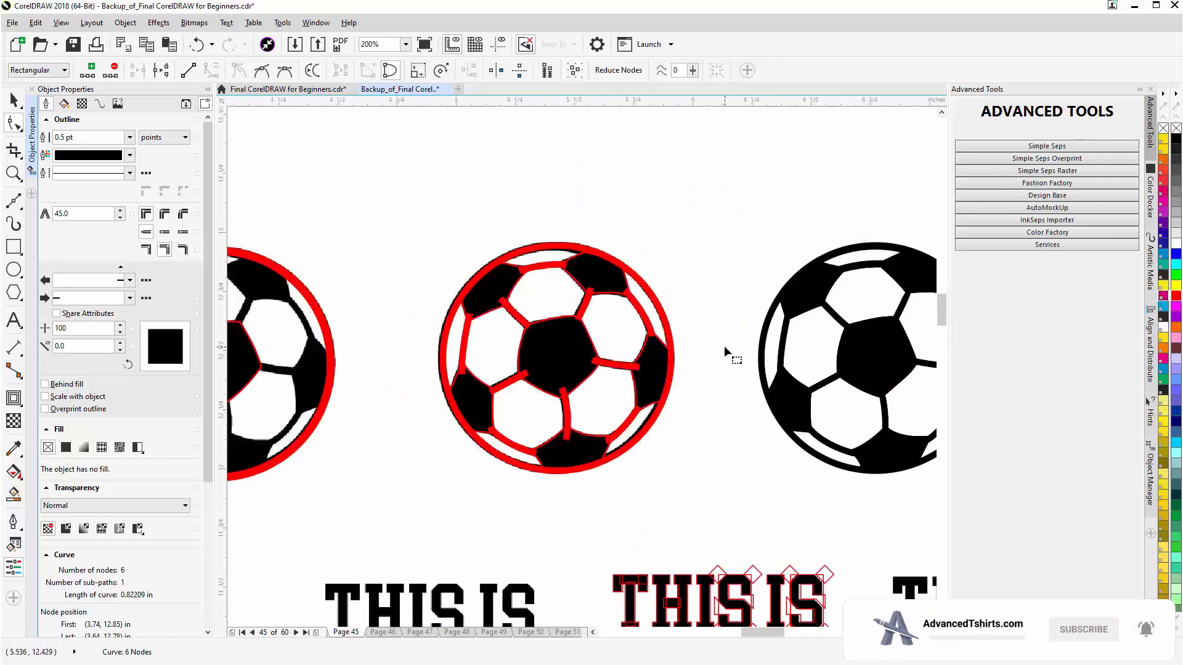
click(13, 100)
click(465, 344)
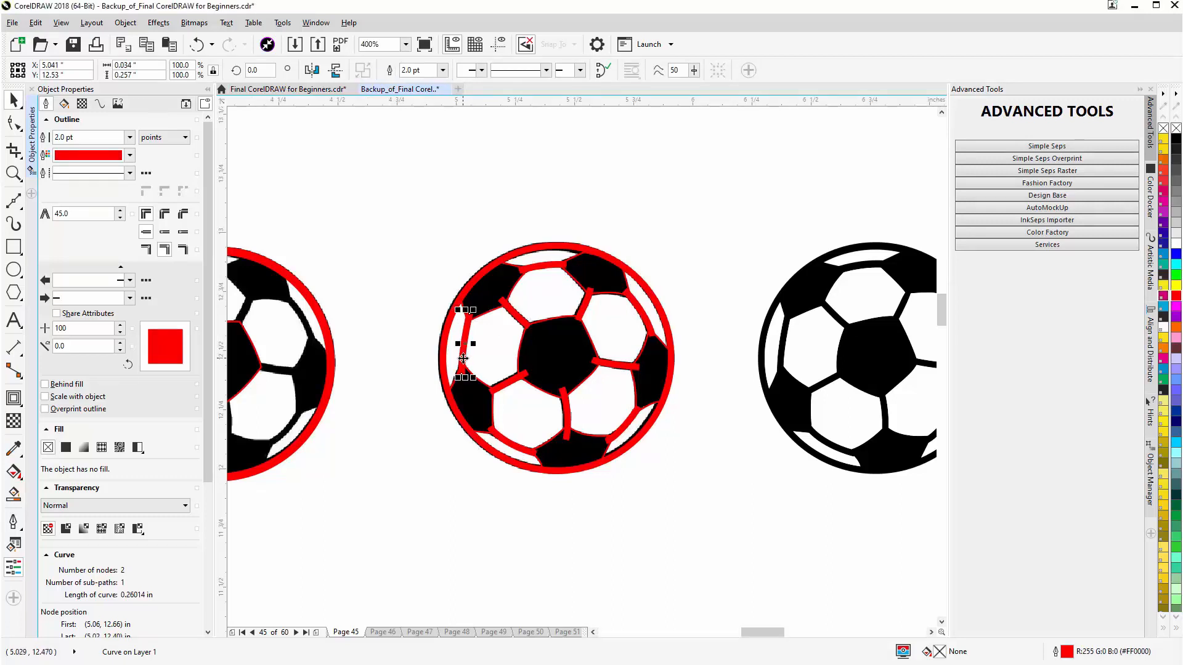
click(493, 308)
click(511, 317)
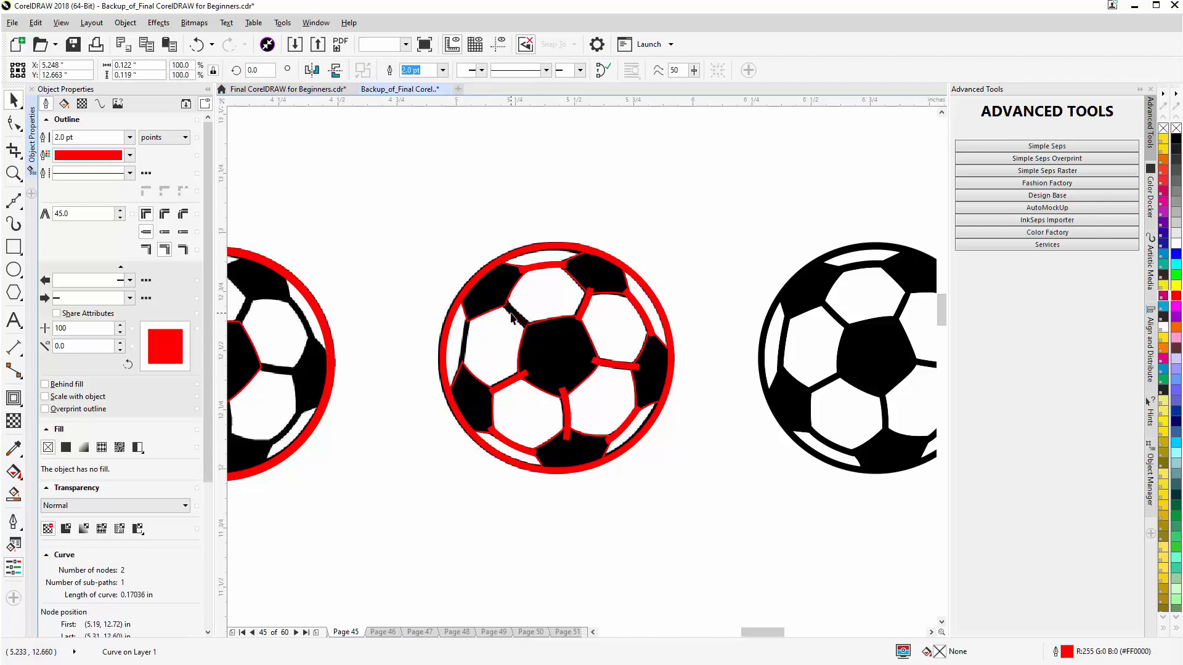
key(Escape)
Step: Extend the lower end node of the middle ball's upper-right seam line slightly into the central black pentagon
scroll(550, 371, up, 2)
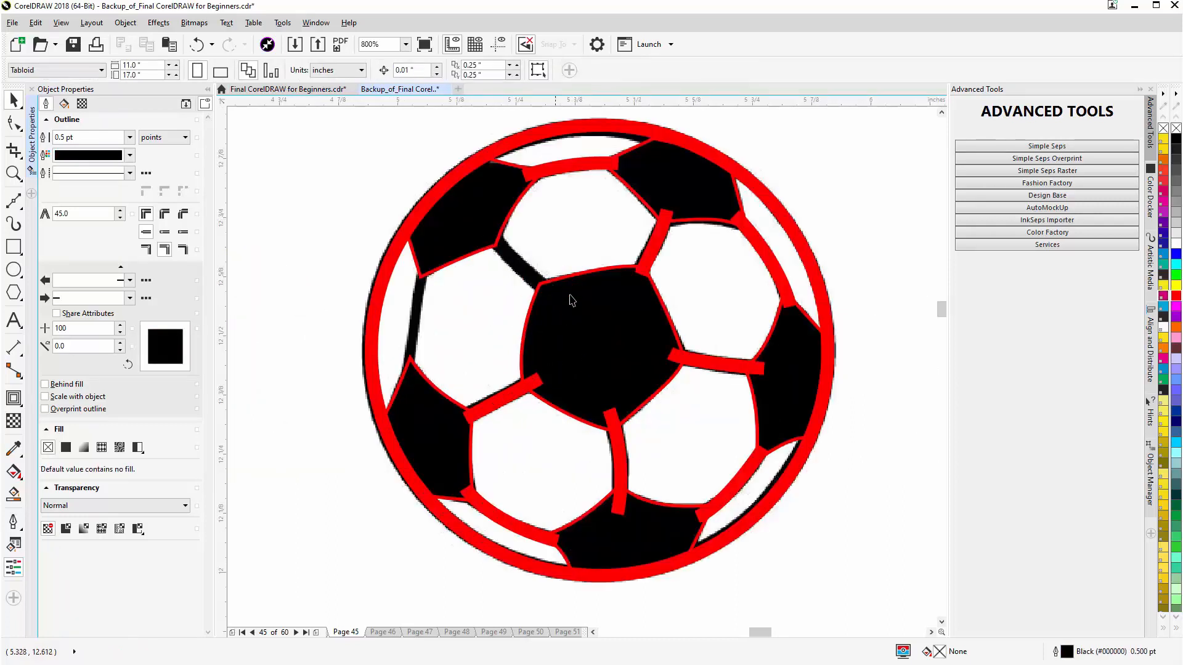
click(642, 272)
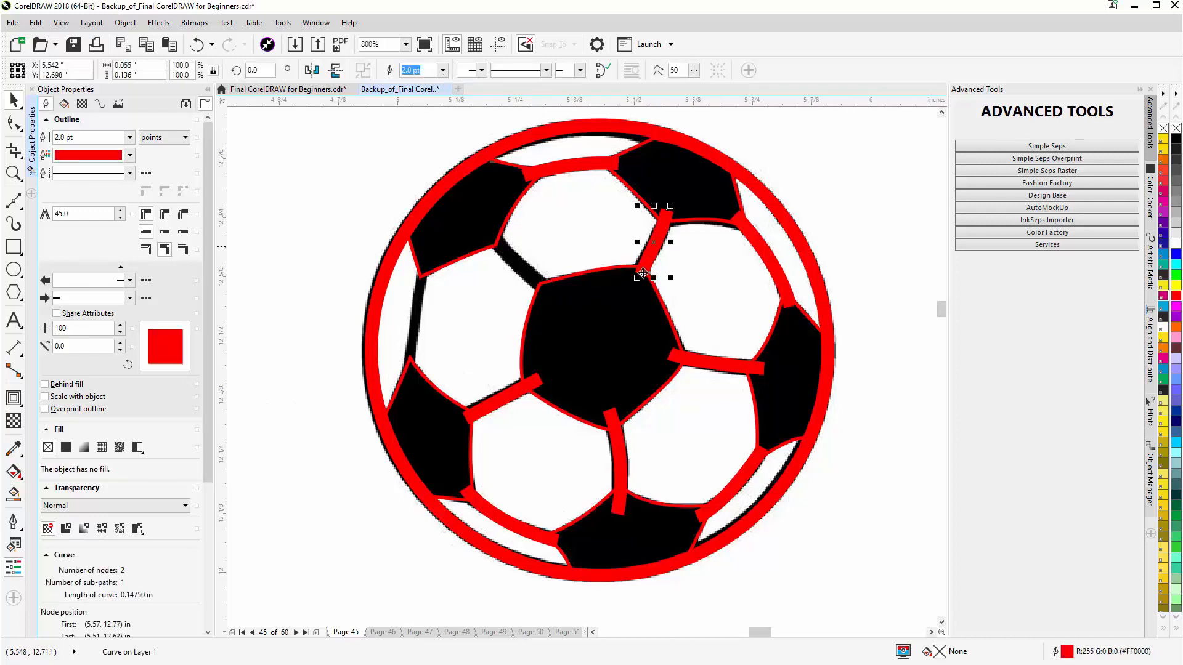
double_click(653, 245)
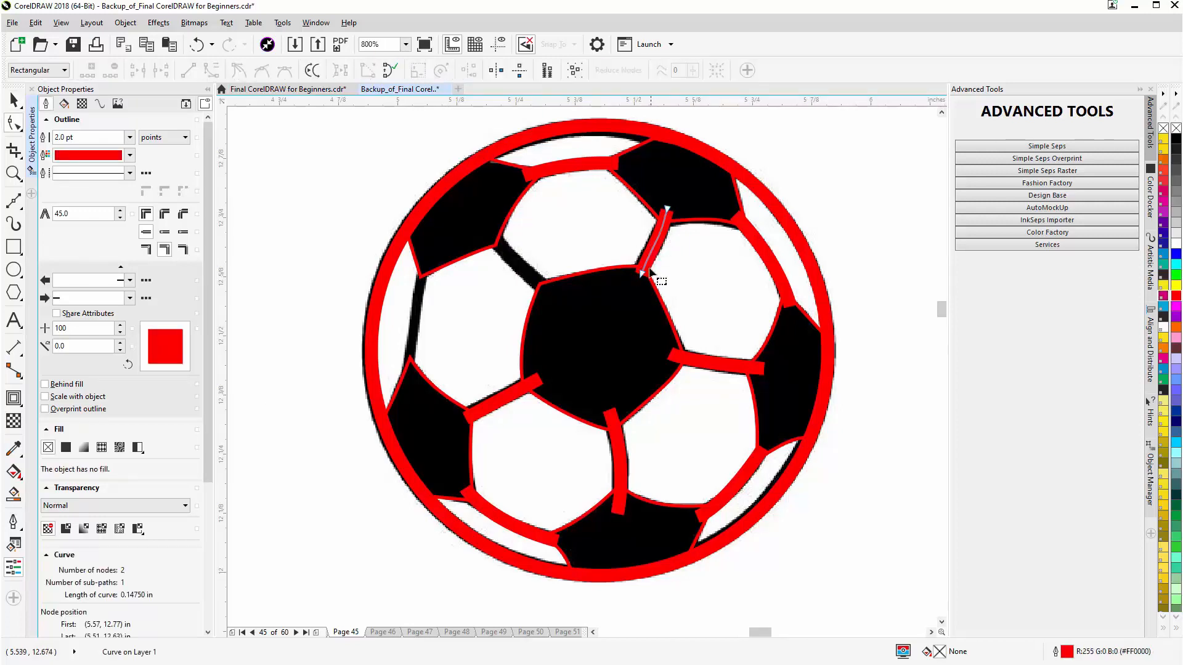
drag(642, 274, 645, 260)
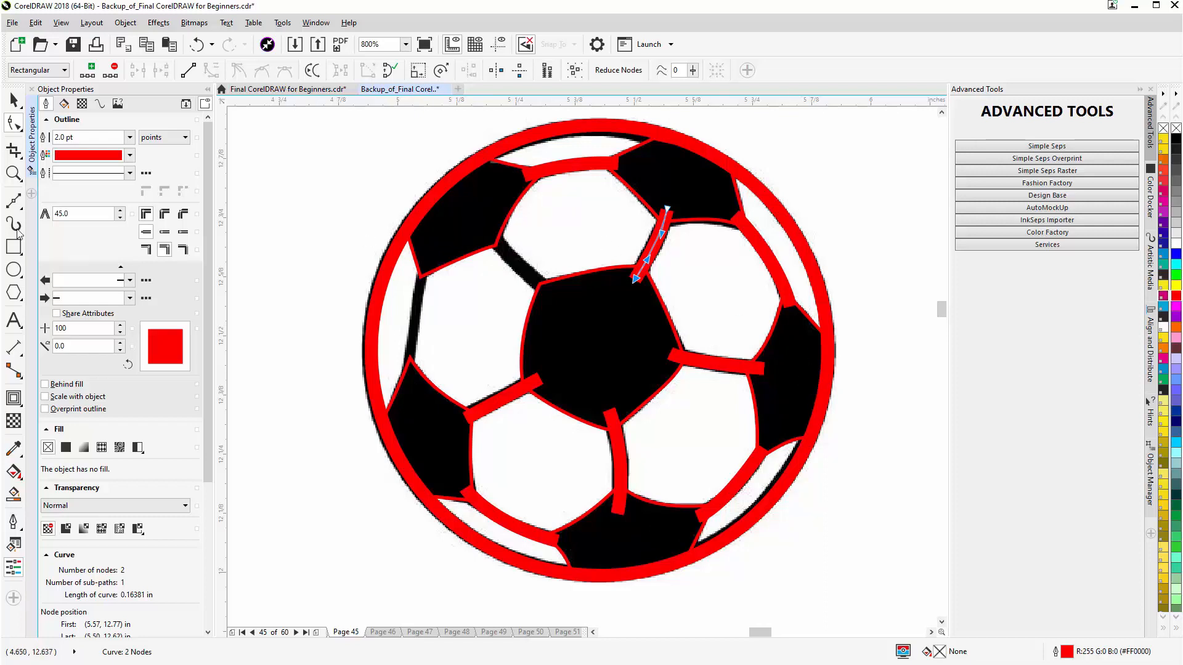
Step: Draw a two-node Bézier curve along the upper-left seam, from the upper-left patch into the central pentagon, and colour its outline red
click(13, 200)
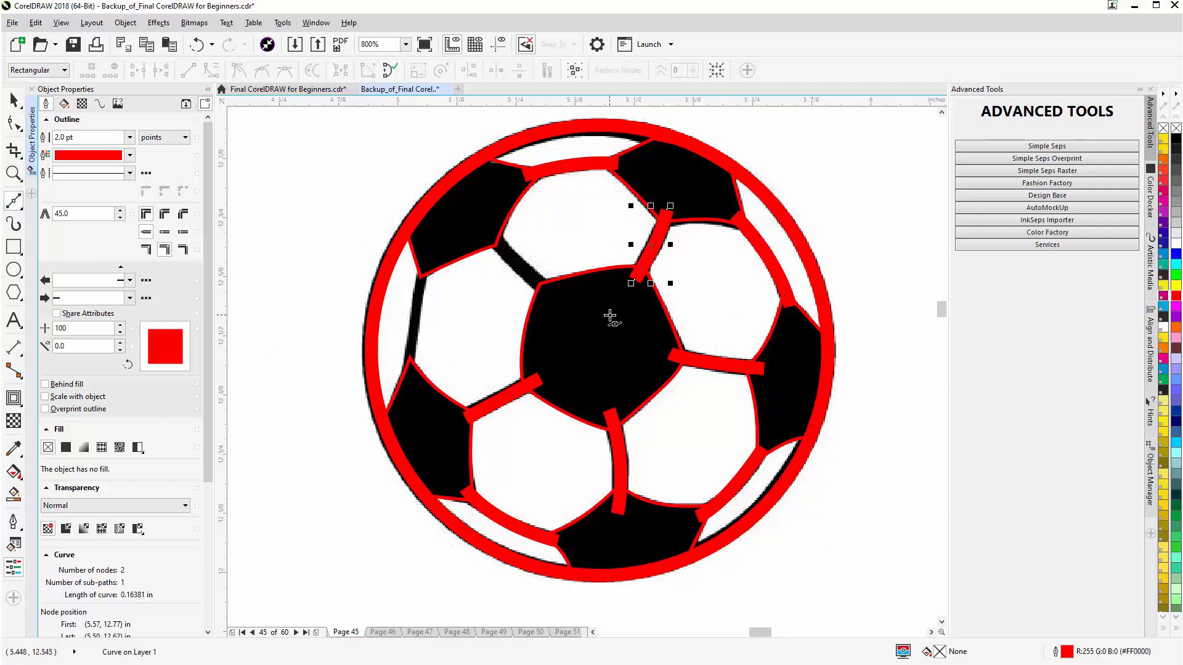
click(489, 233)
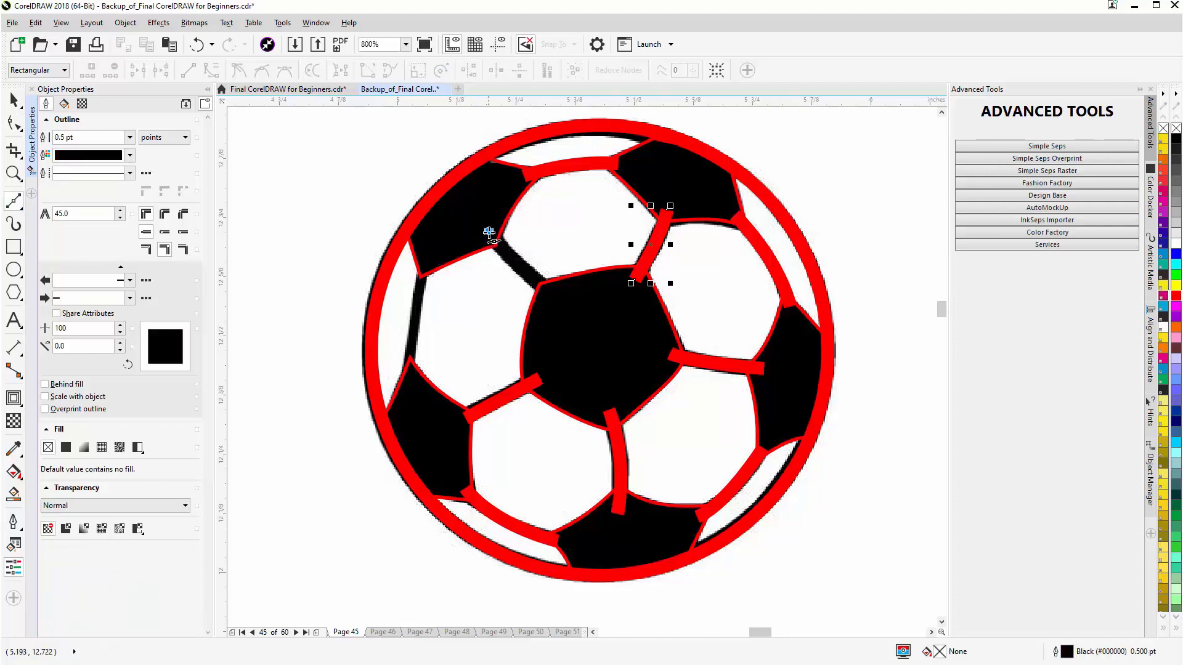
drag(555, 298, 580, 310)
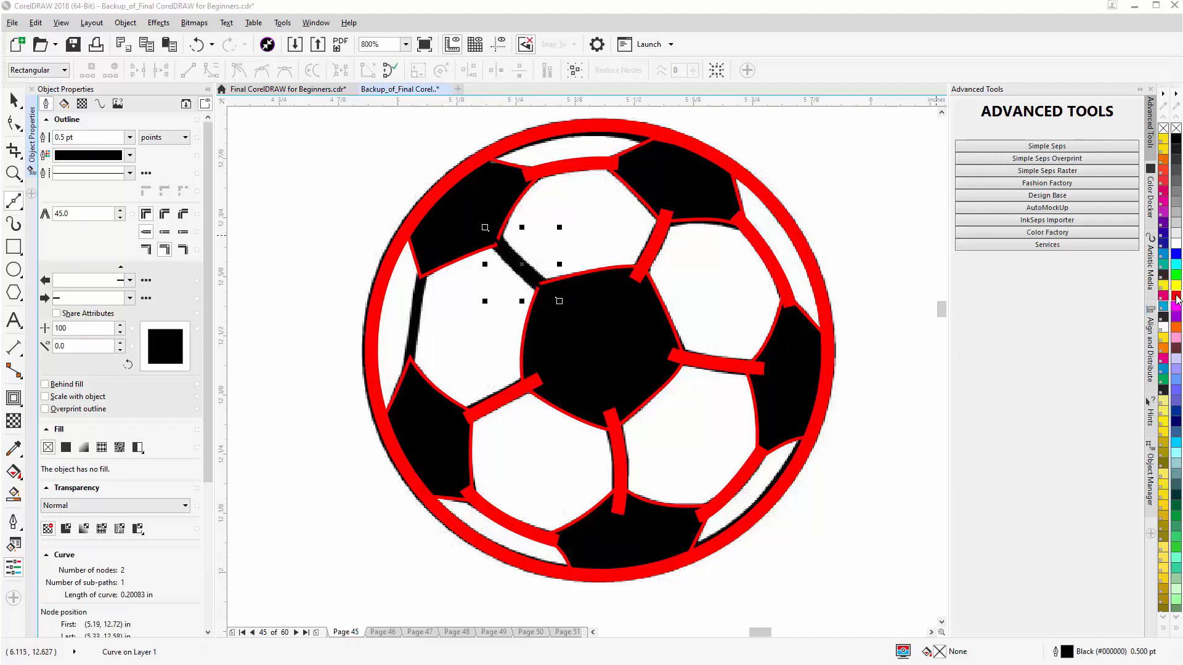
right_click(1177, 297)
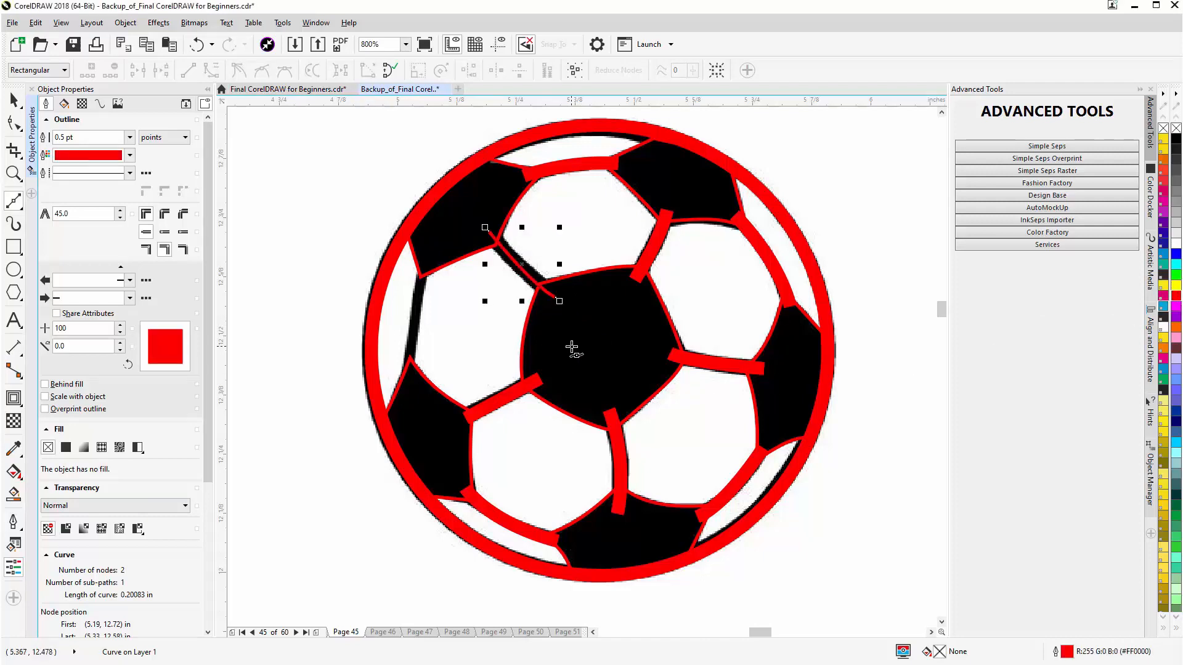
Step: Draw a two-node Bézier curve along the left seam between the upper-left and lower-left black patches and colour its outline red
key(space)
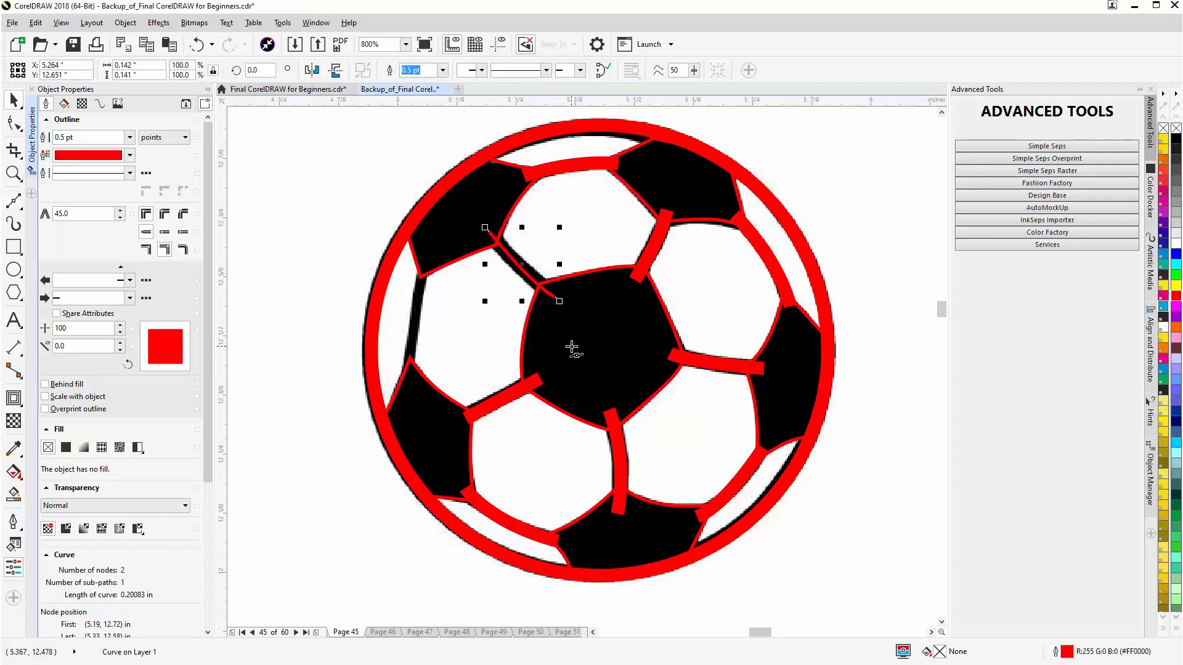
key(space)
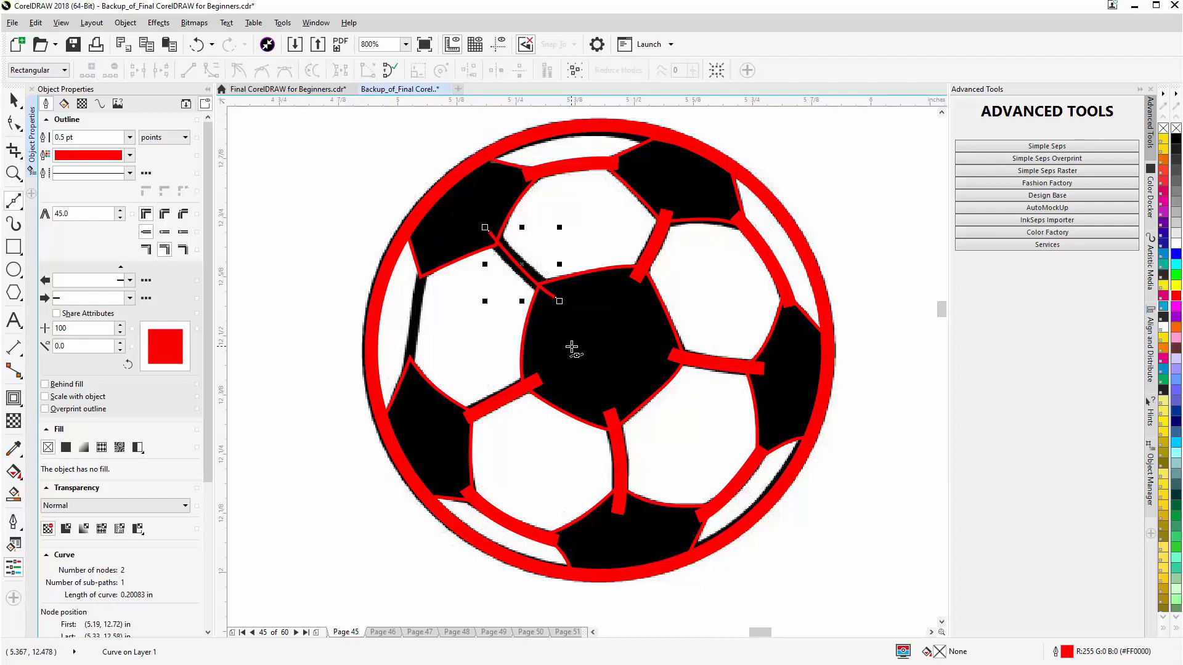
click(426, 258)
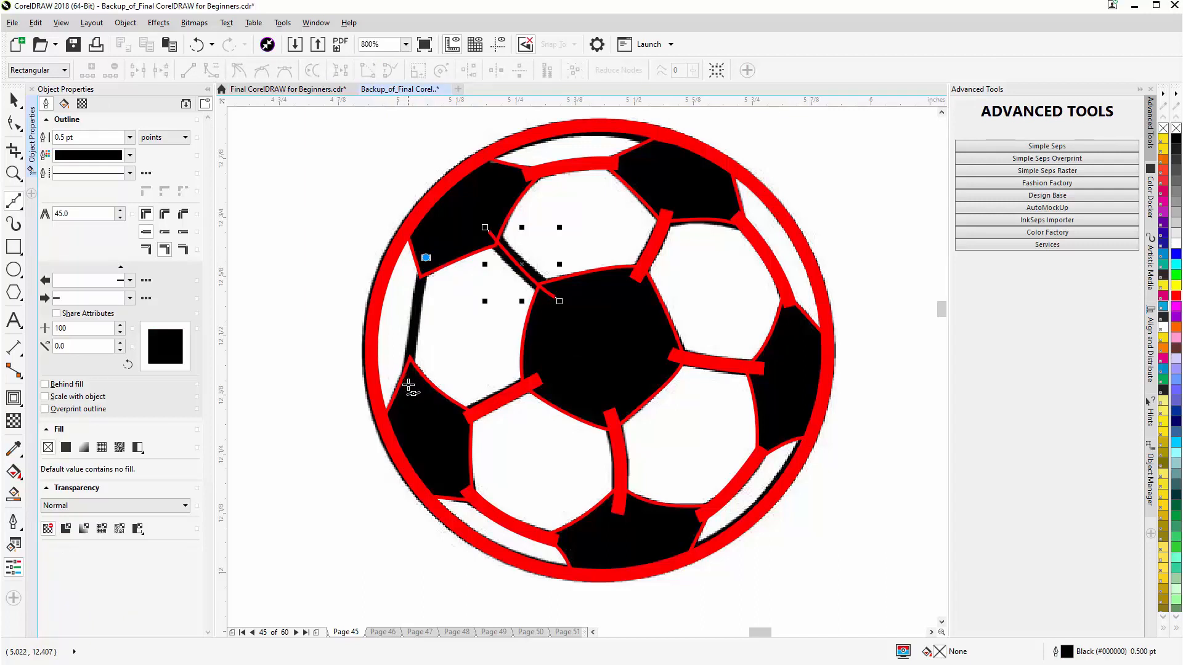
drag(408, 388, 411, 432)
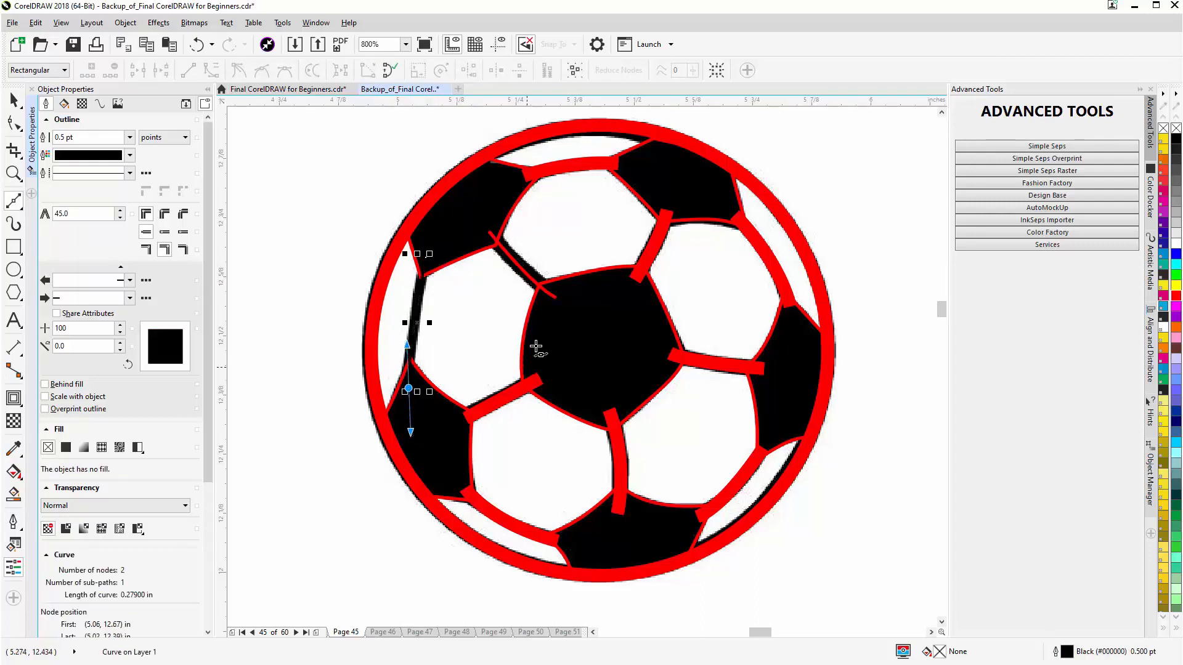
right_click(1175, 297)
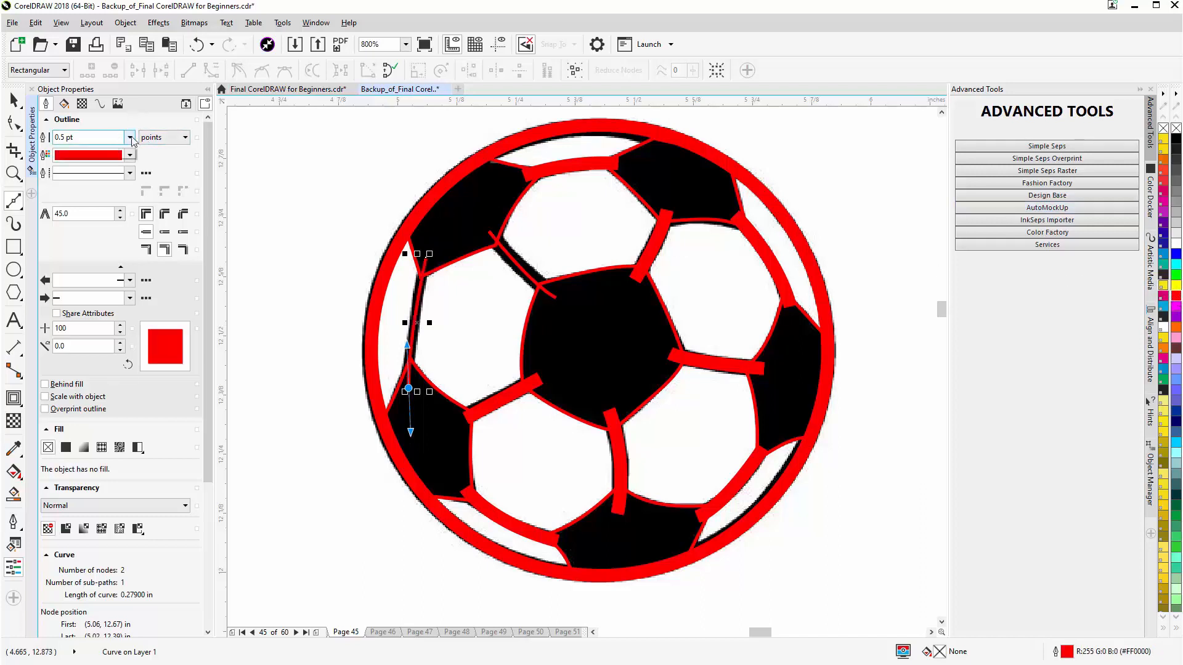
Step: Set the outline width of the newly drawn left and upper-left seam lines to 2.0 pt
click(130, 137)
click(98, 211)
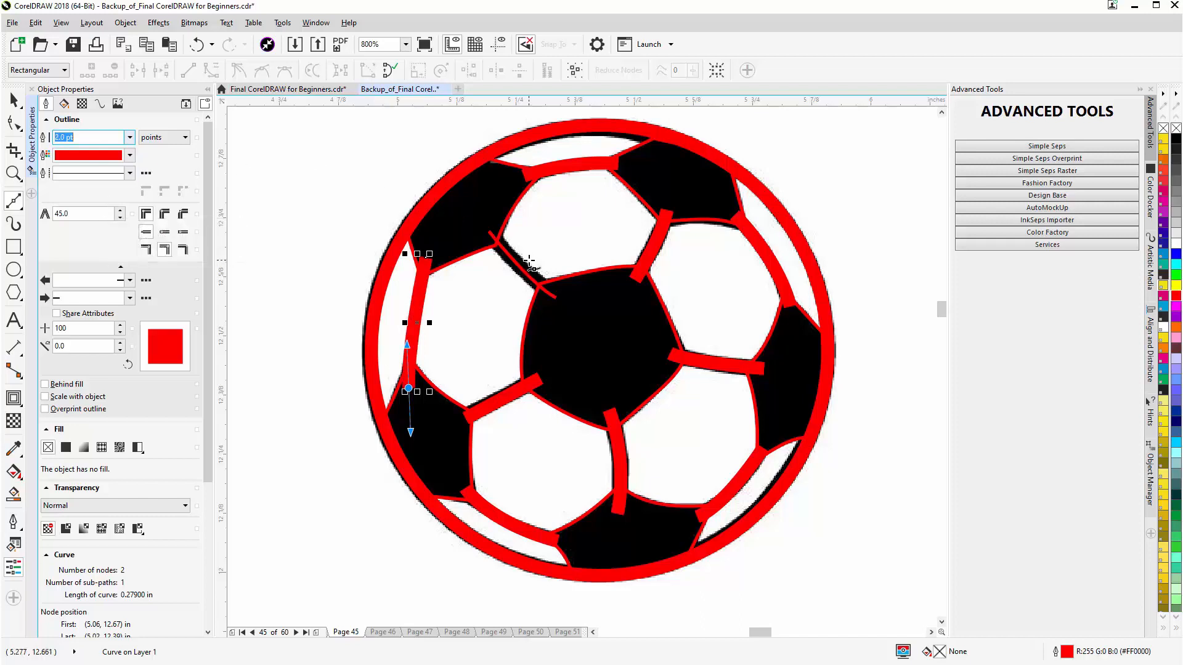
key(BackSpace)
click(13, 100)
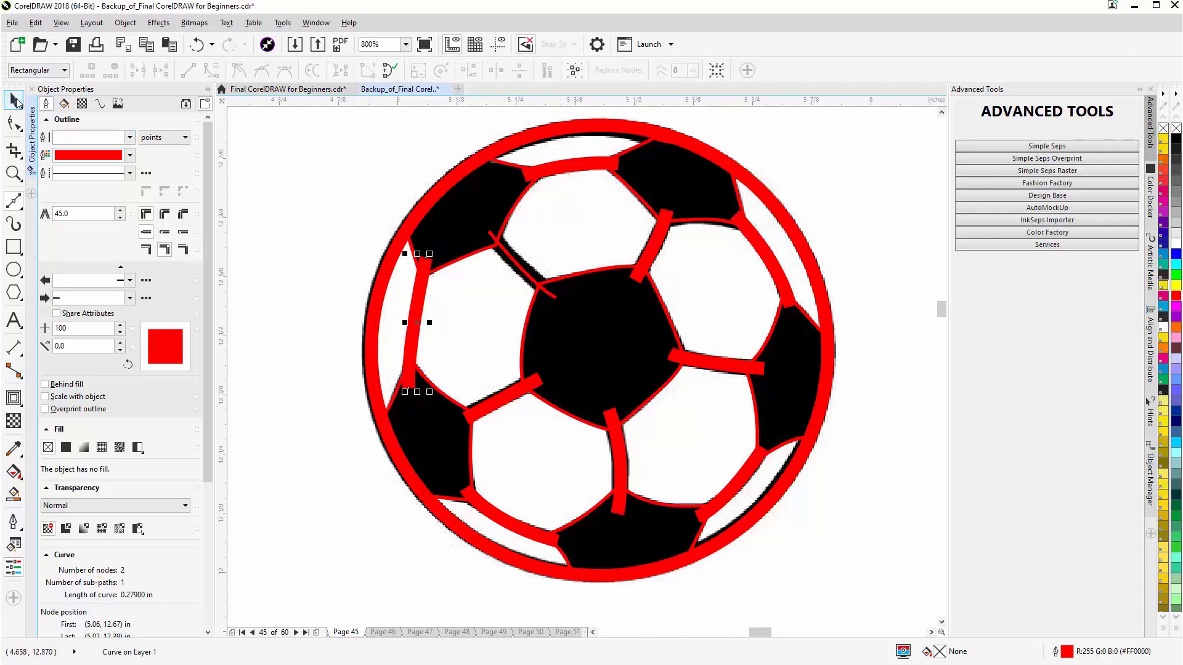
click(527, 279)
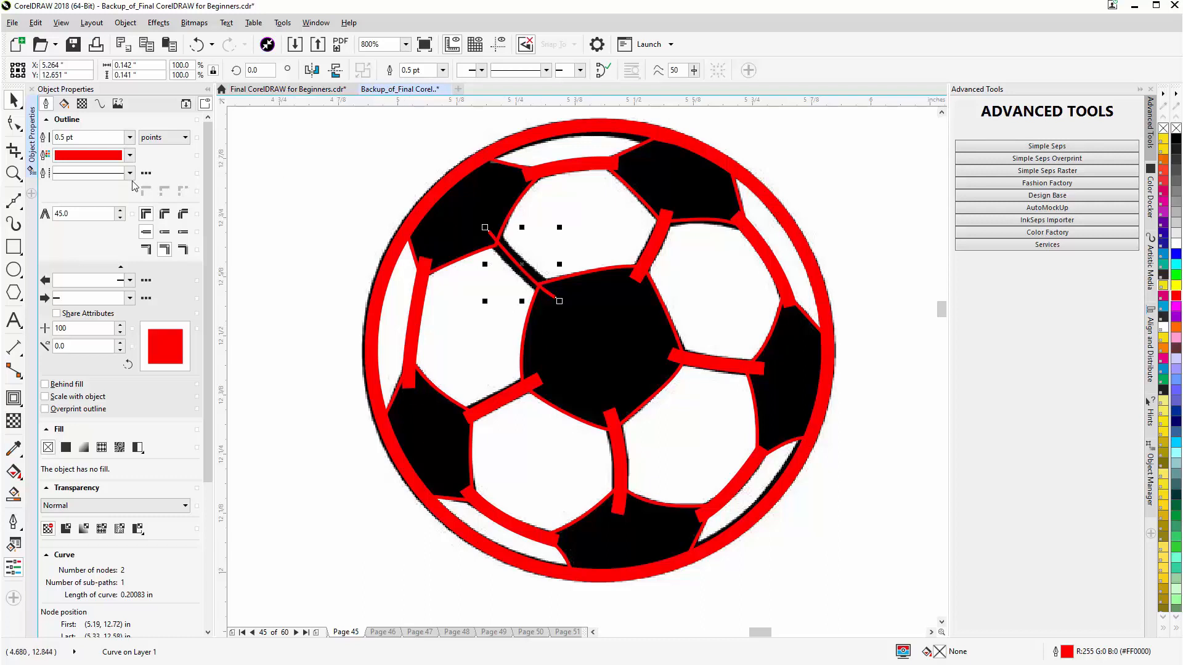
click(129, 136)
click(101, 203)
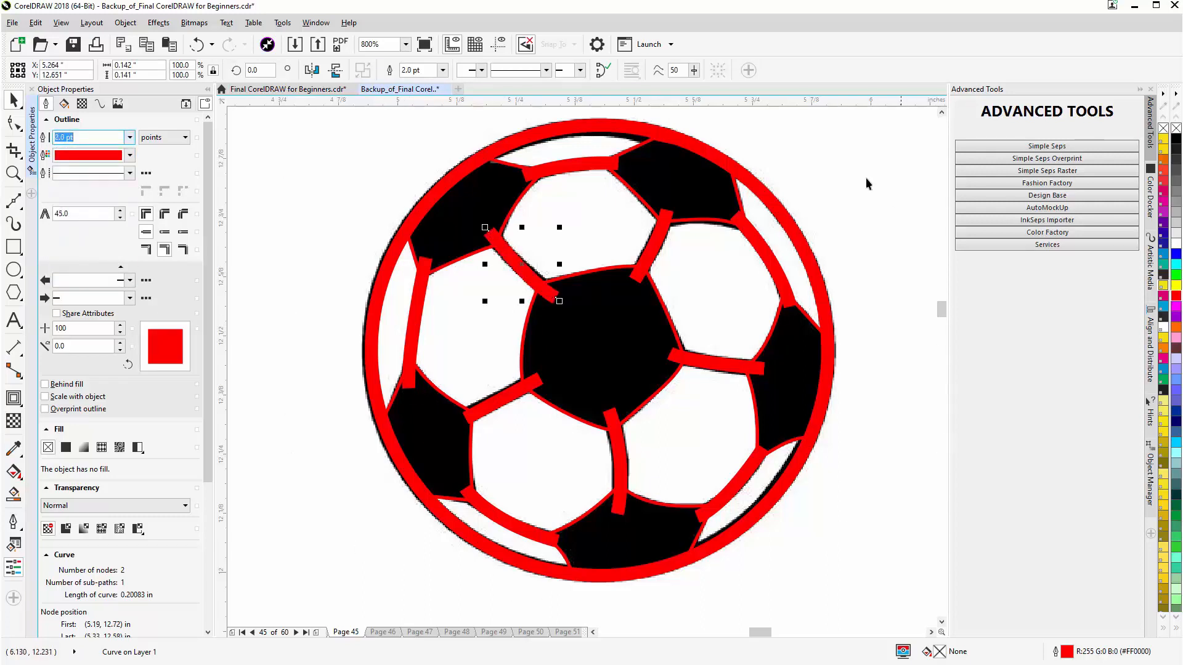
Step: Select the red outer ring together with all the thick seam lines except the two at the ball's lower left
click(418, 297)
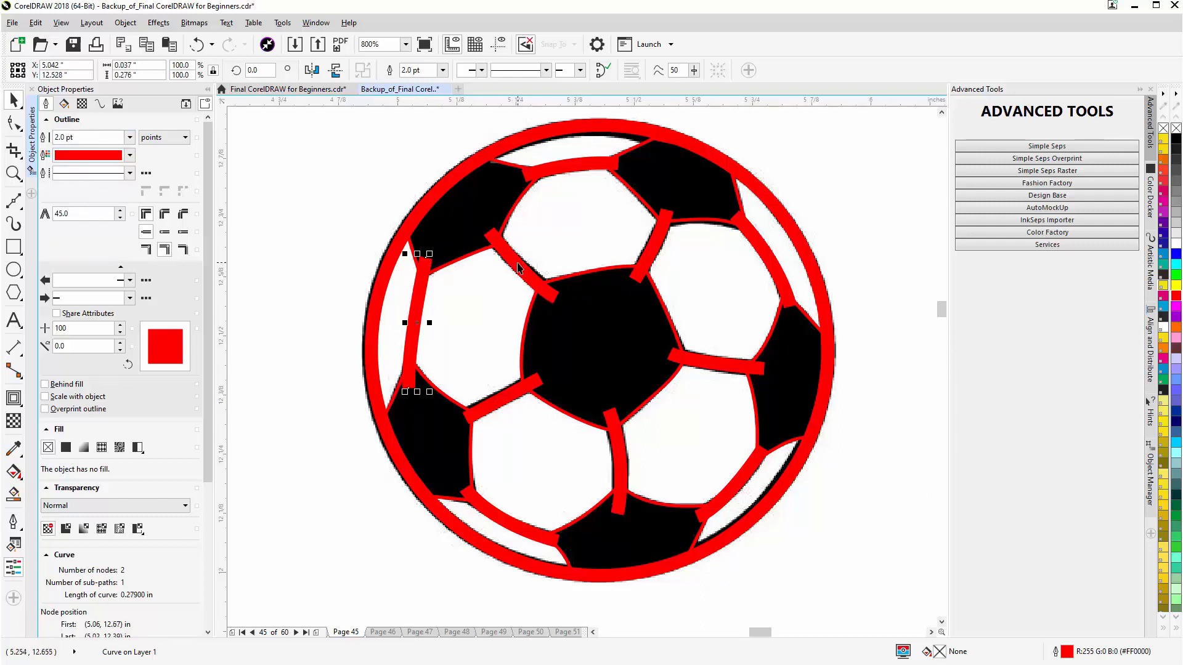
shift+click(517, 267)
shift+click(549, 169)
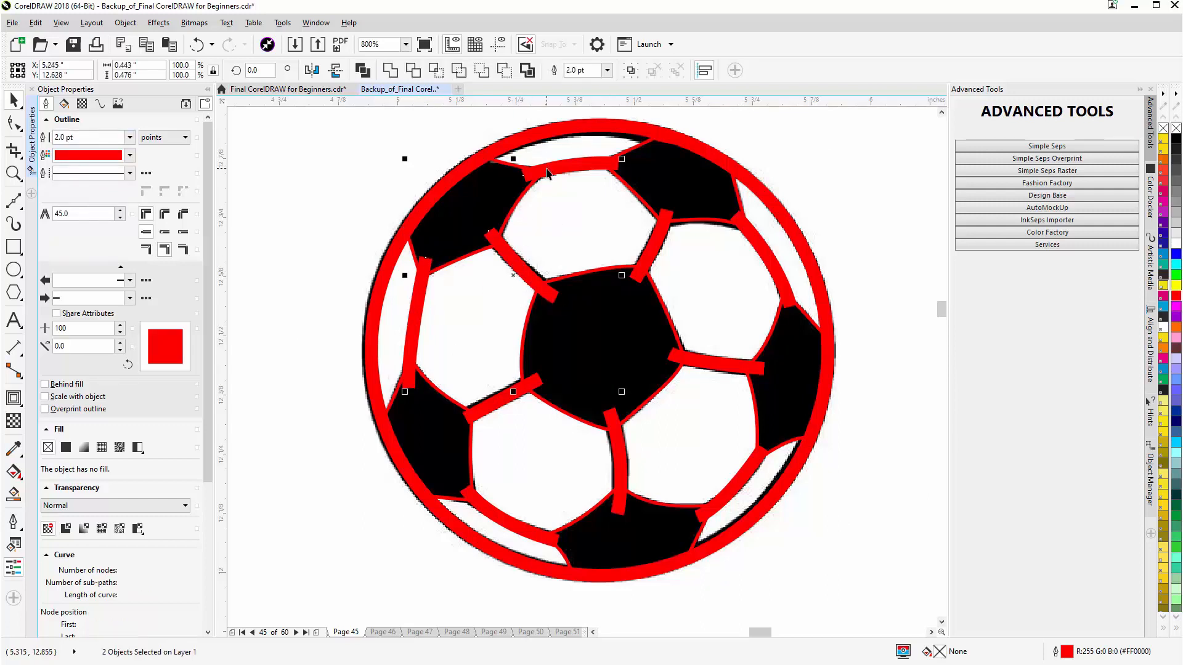
shift+click(656, 245)
shift+click(722, 370)
shift+click(724, 506)
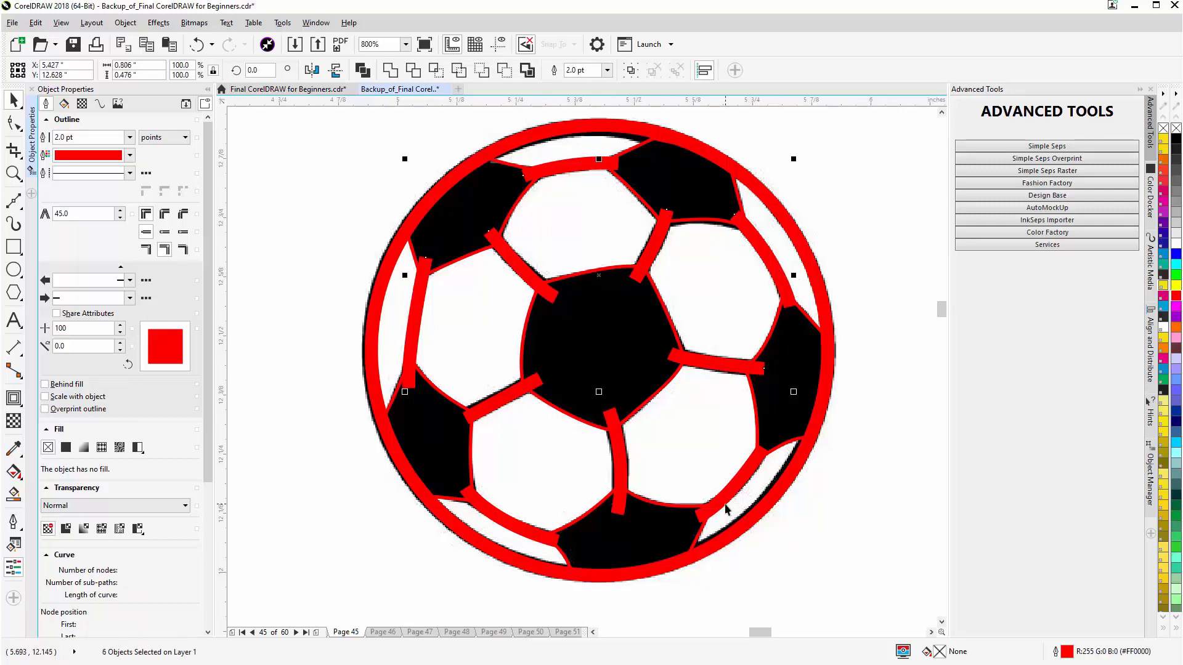
shift+click(620, 475)
shift+click(497, 555)
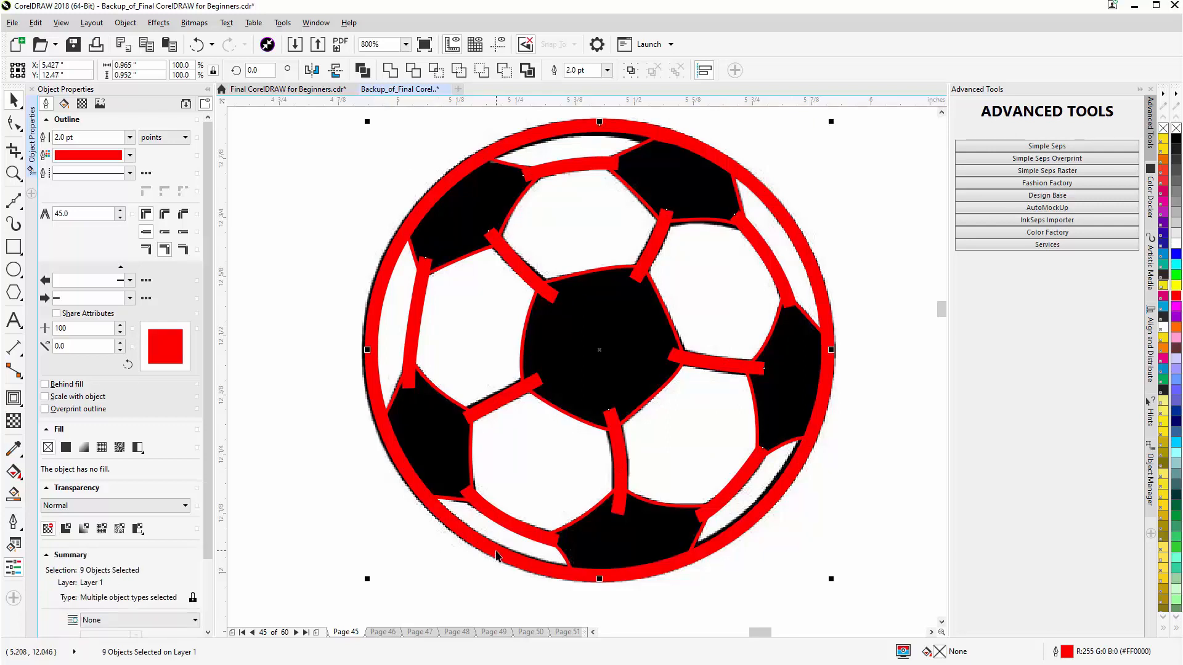
Step: Add the two lower-left seam lines to the selection, testing it by moving the selected objects aside and undoing each move
drag(597, 349, 668, 365)
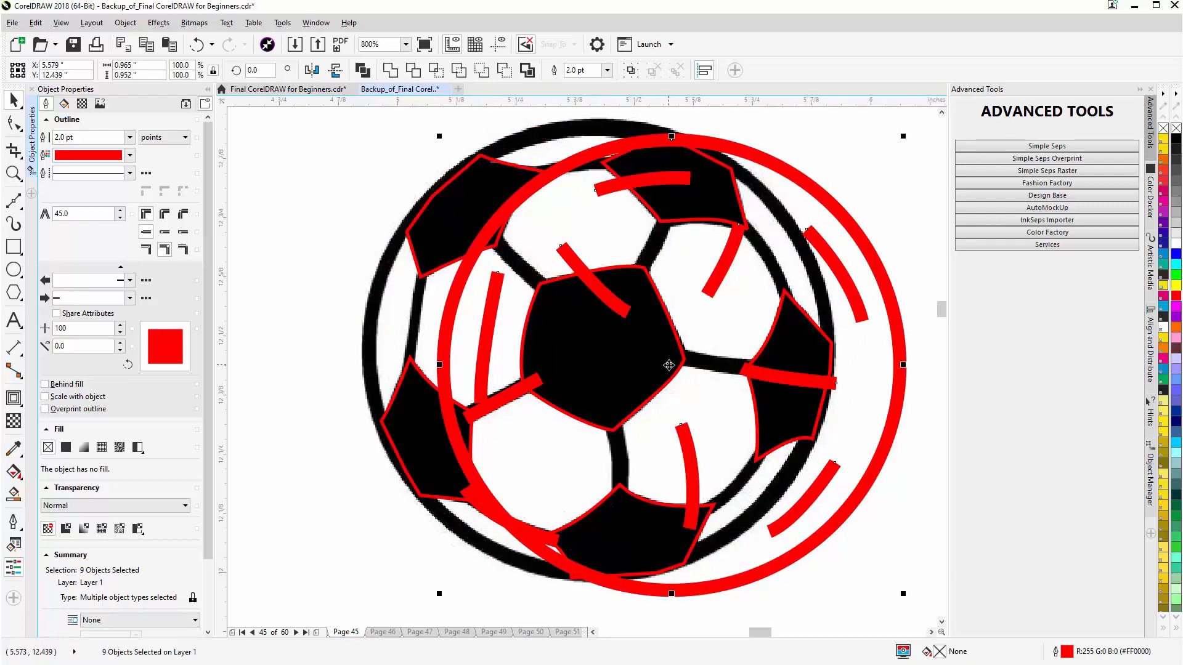
key(ctrl+z)
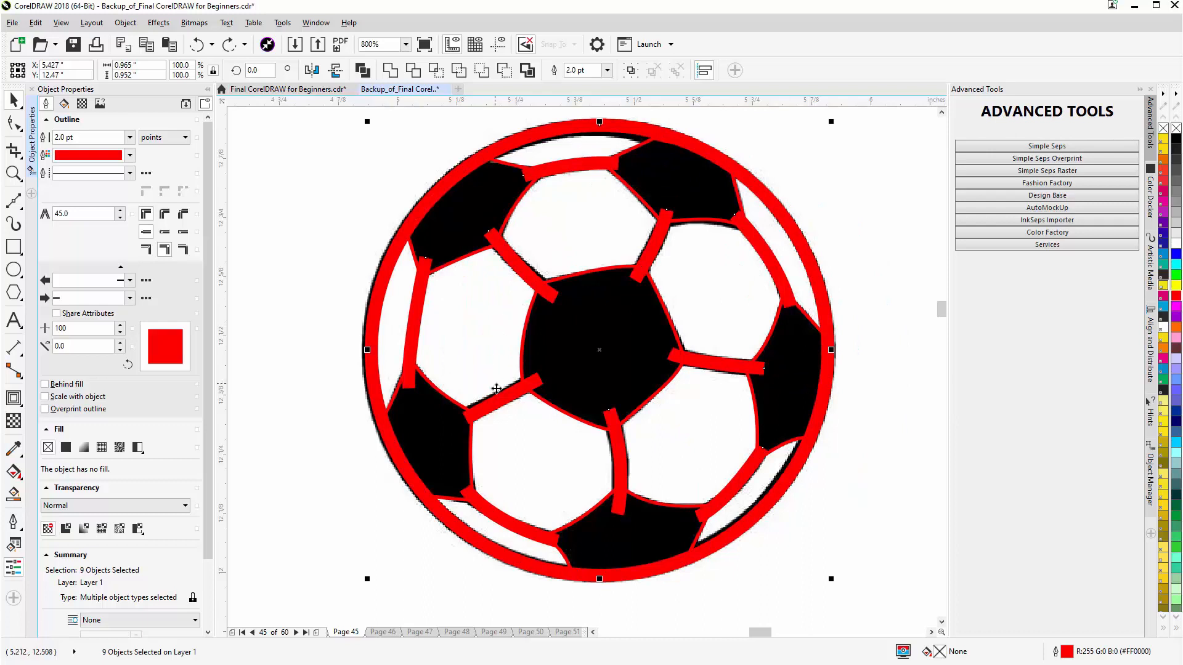
shift+click(494, 405)
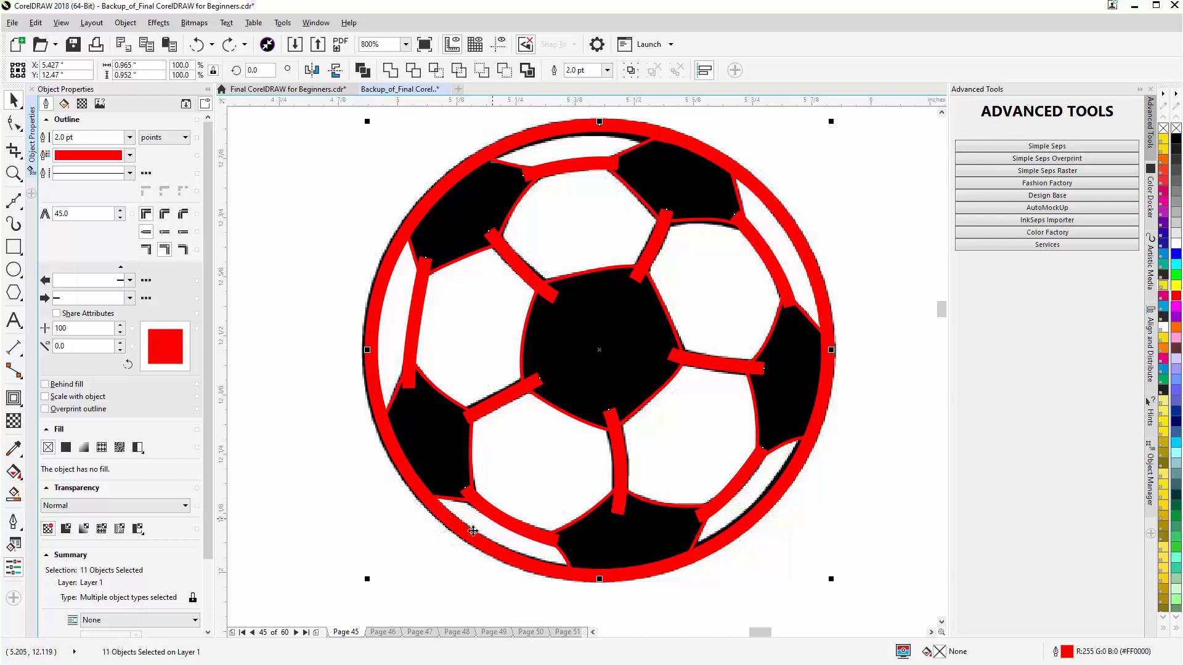
drag(602, 350, 675, 387)
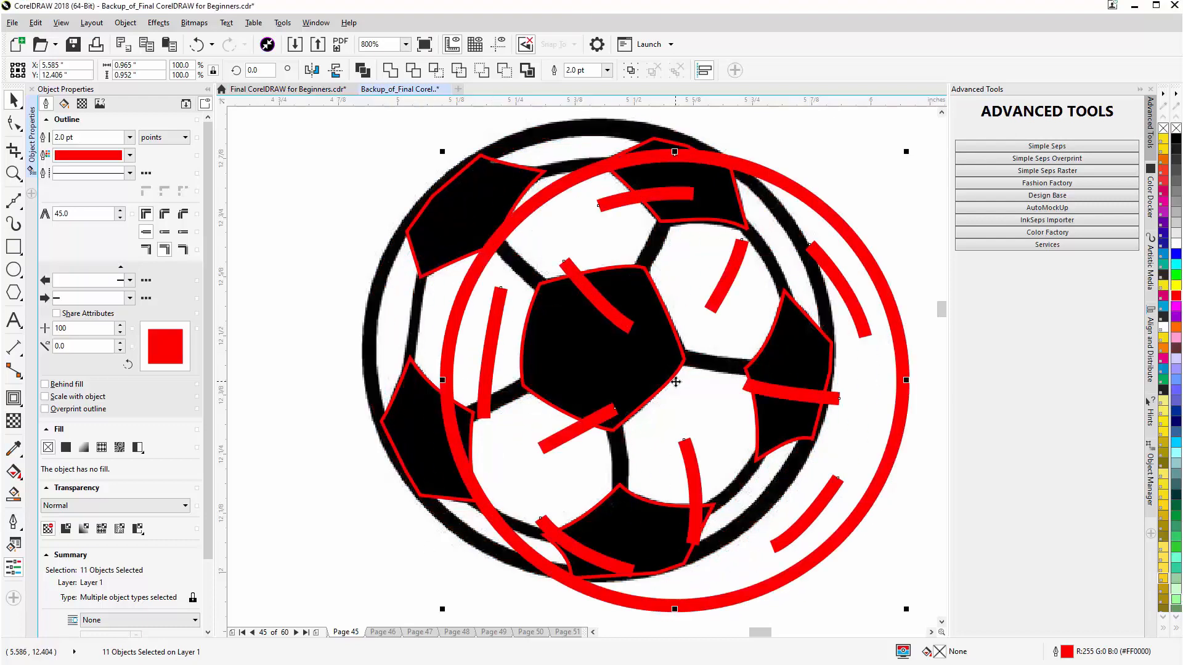
key(ctrl+z)
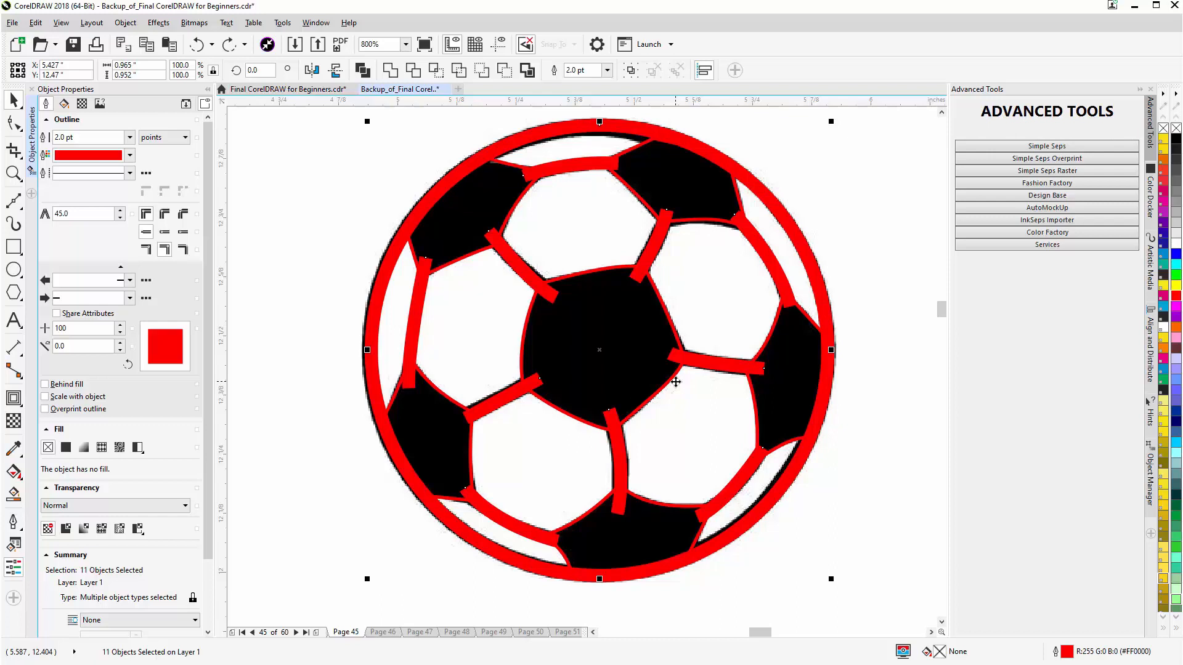
Step: Convert the selected outer ring and thick seam line outlines to objects
key(ctrl+shift+q)
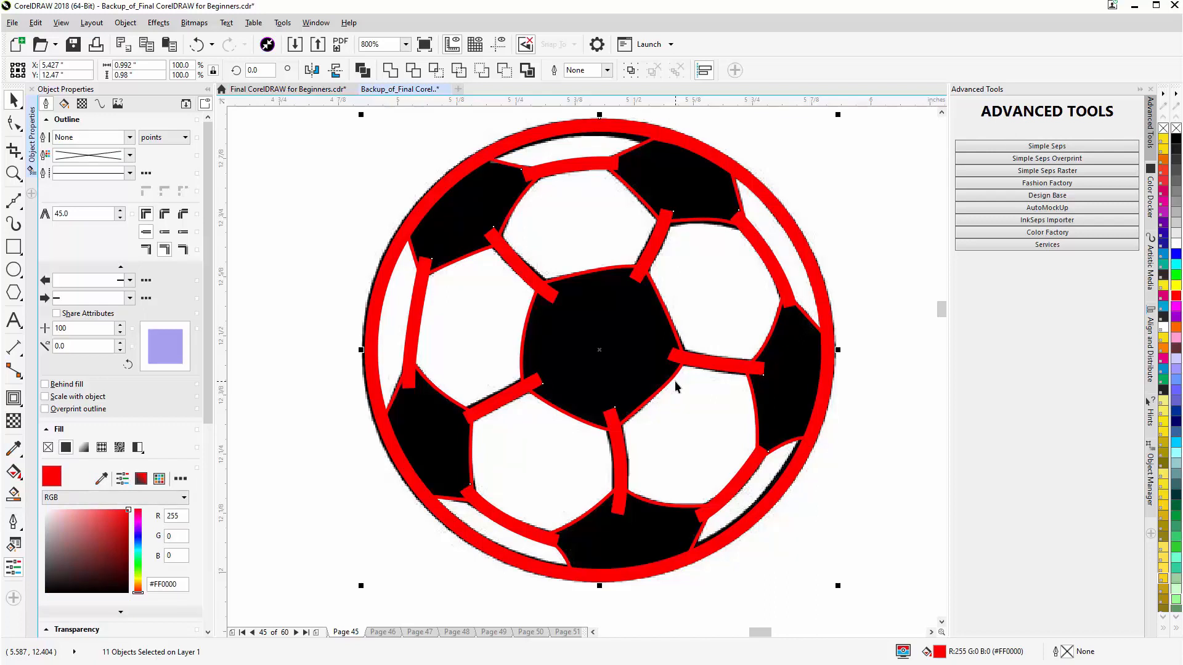
click(125, 24)
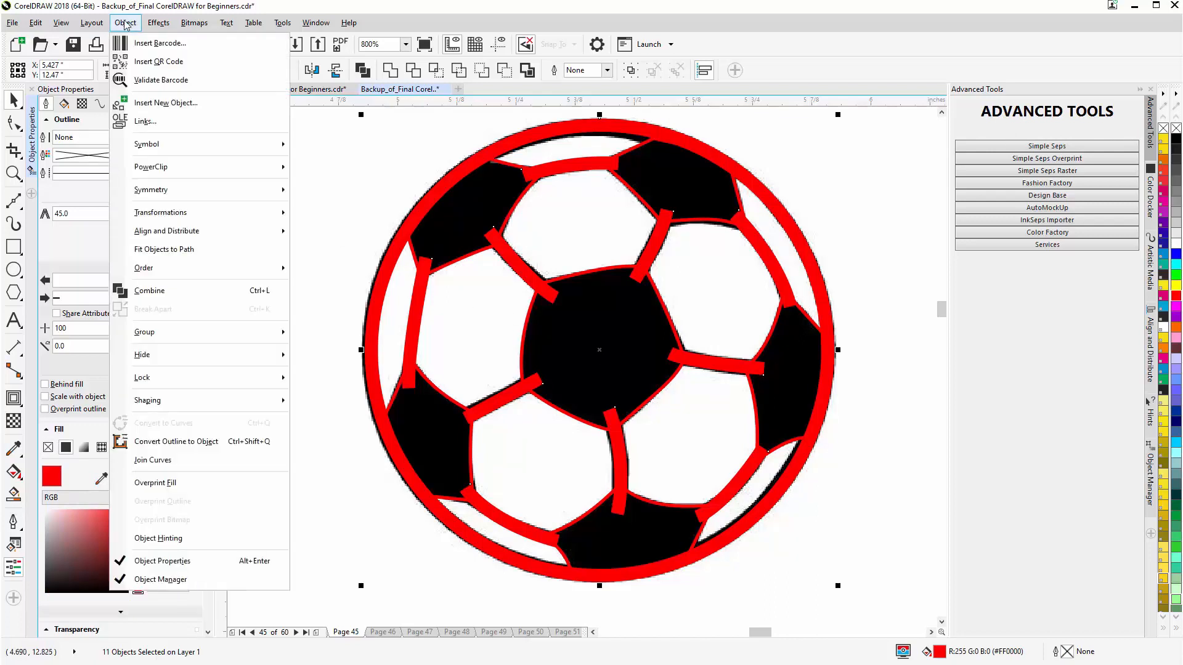
click(181, 448)
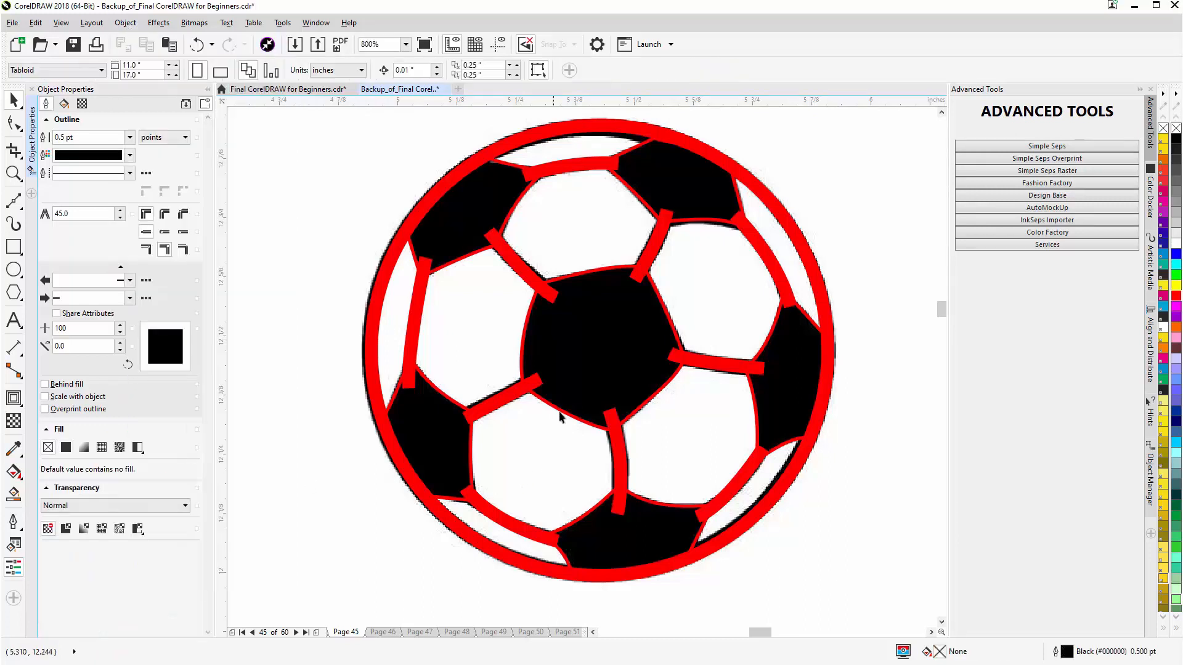
Step: Select all the converted seam shapes and the outer ring and weld them into one curve, testing it with a trial move and undoing the move
click(553, 298)
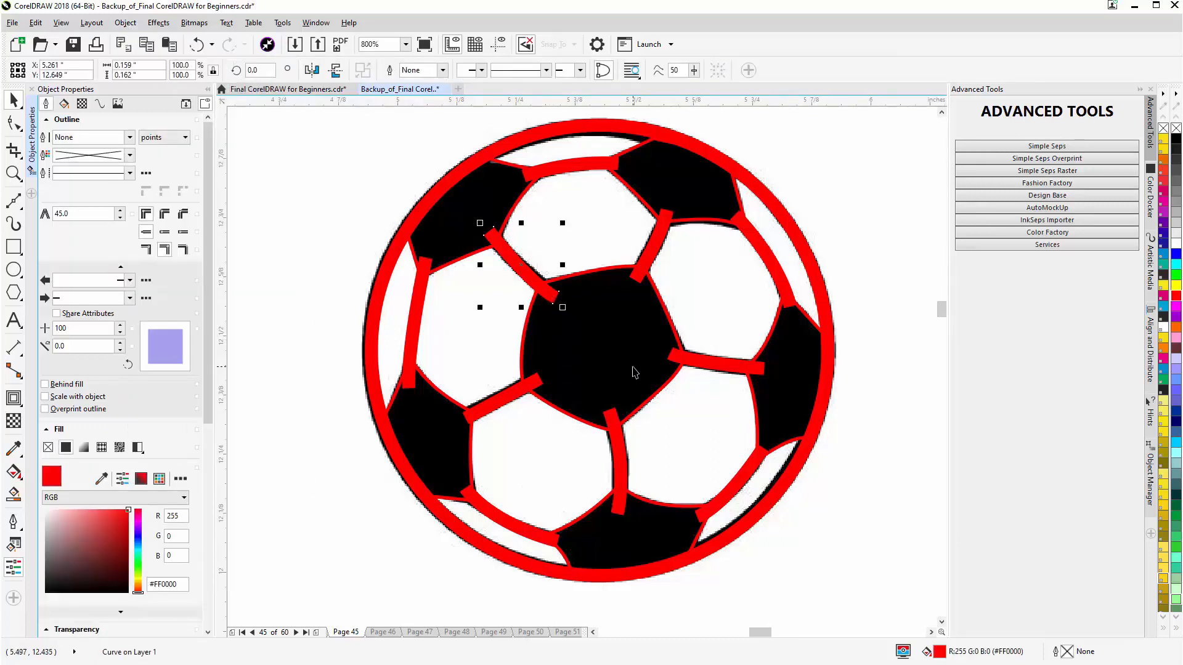
shift+click(418, 311)
shift+click(507, 396)
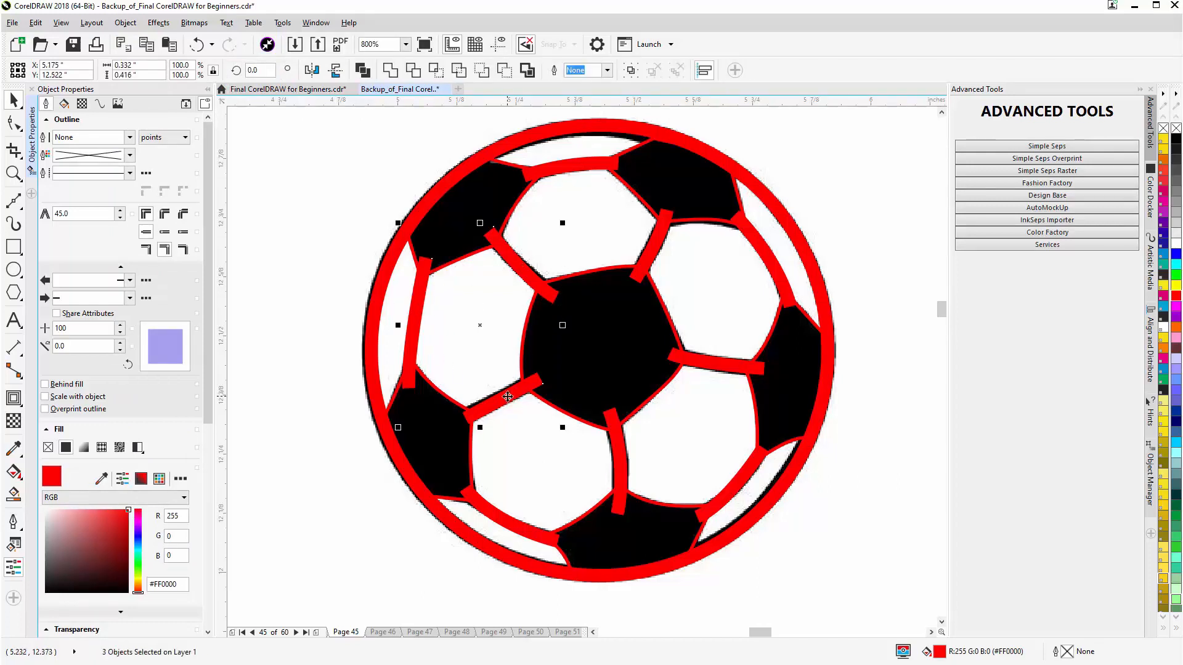
shift+click(500, 519)
shift+click(622, 465)
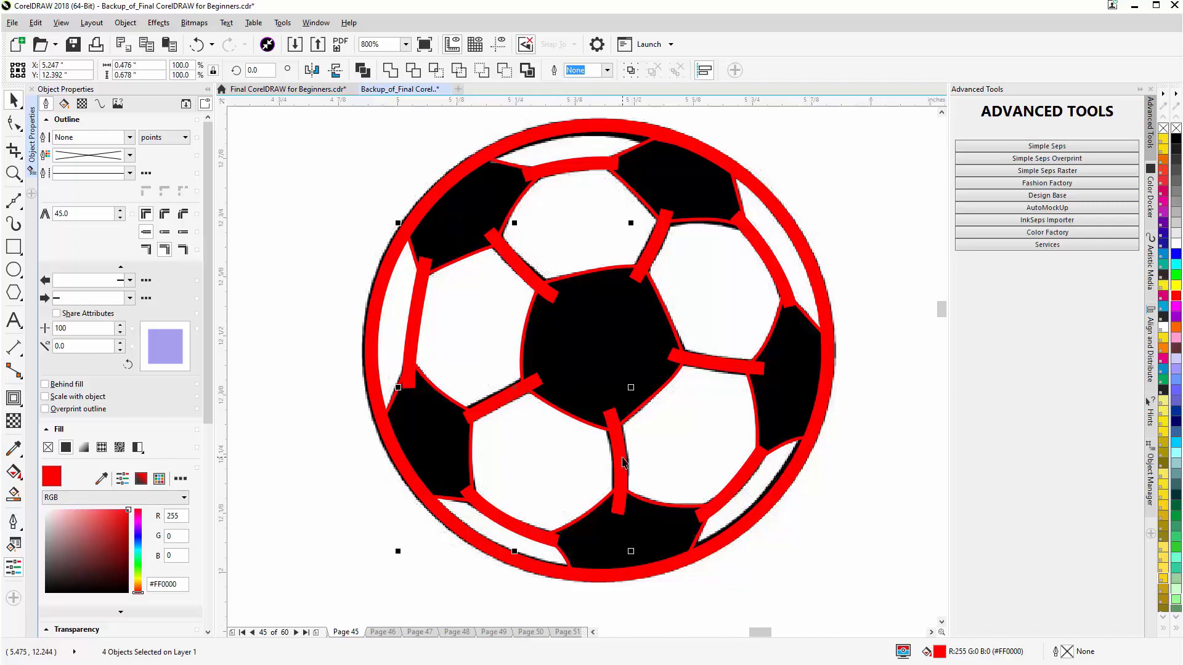
shift+click(737, 486)
shift+click(772, 271)
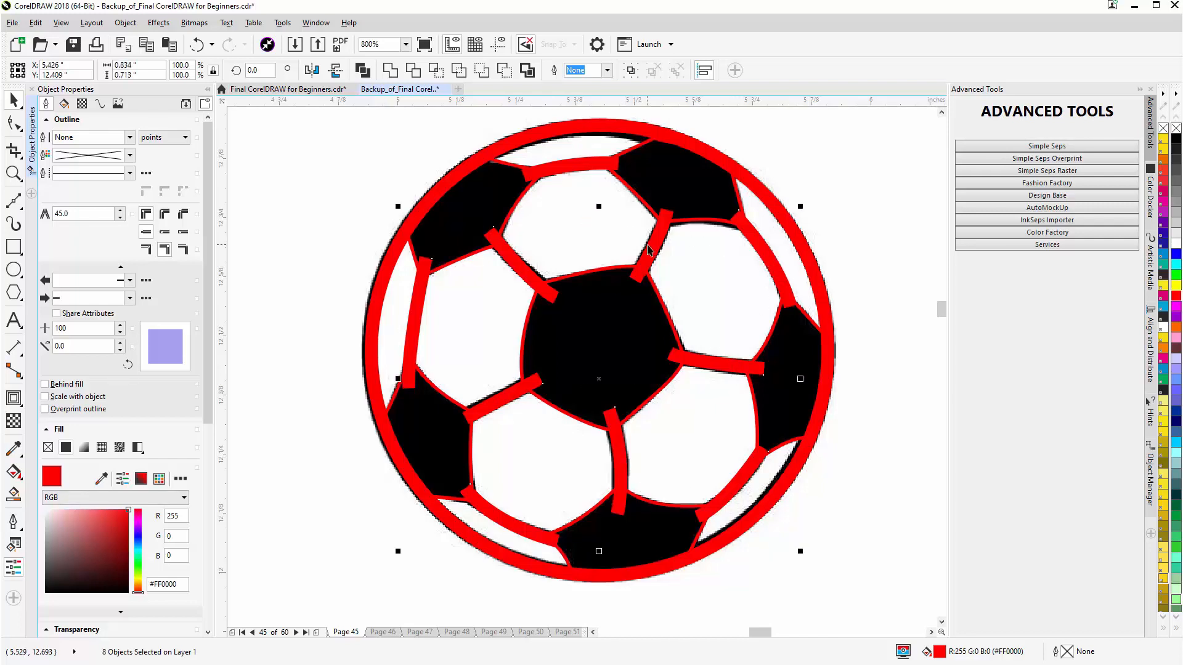
shift+click(573, 172)
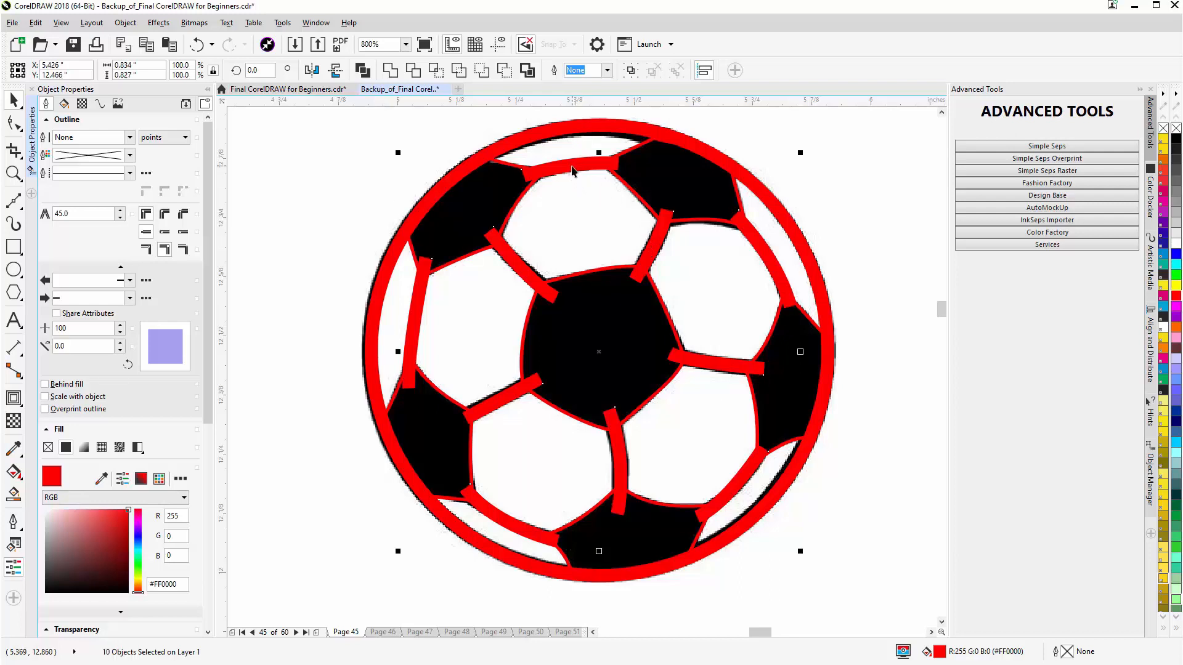
shift+click(568, 131)
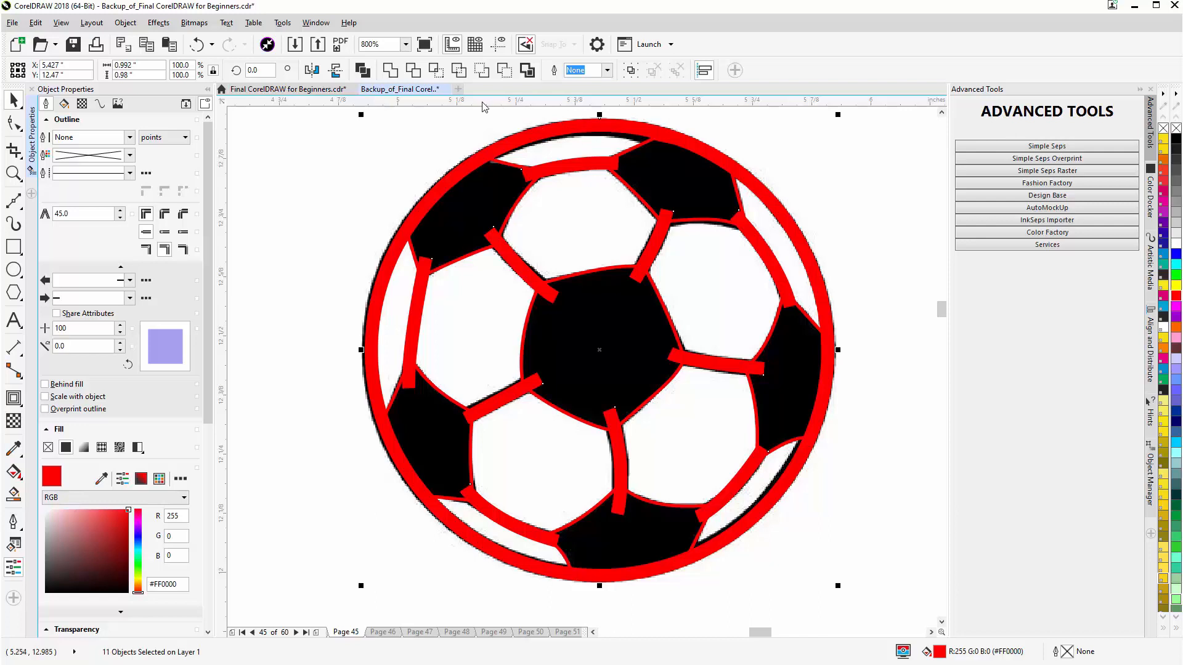
click(388, 71)
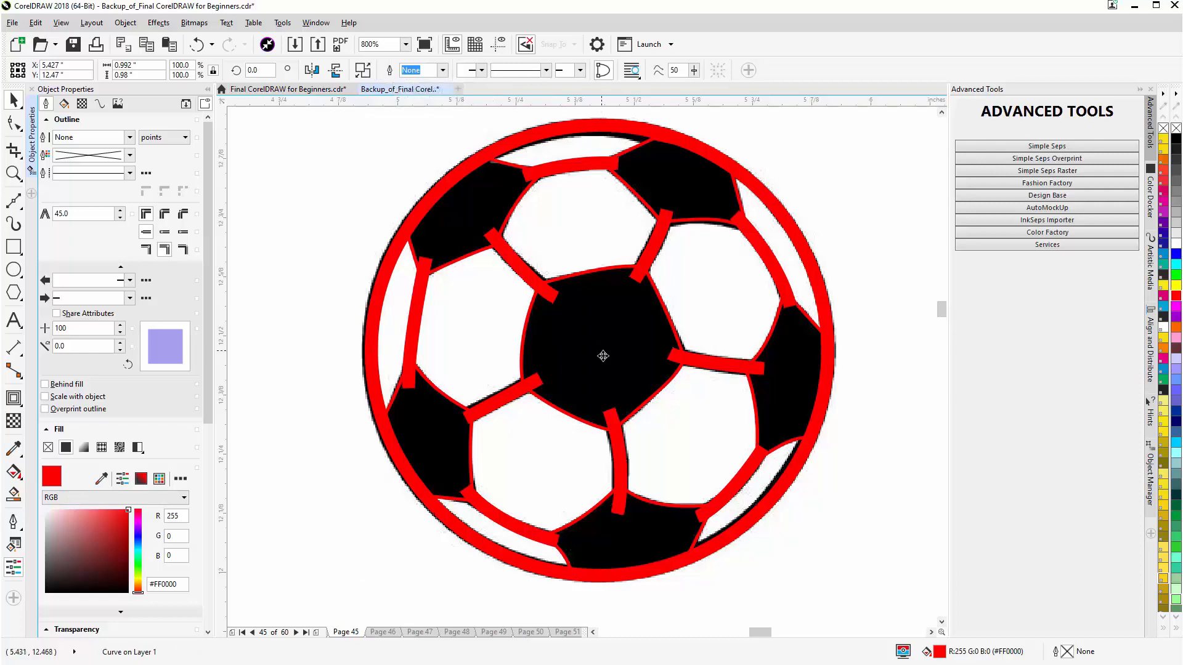
drag(602, 351, 766, 438)
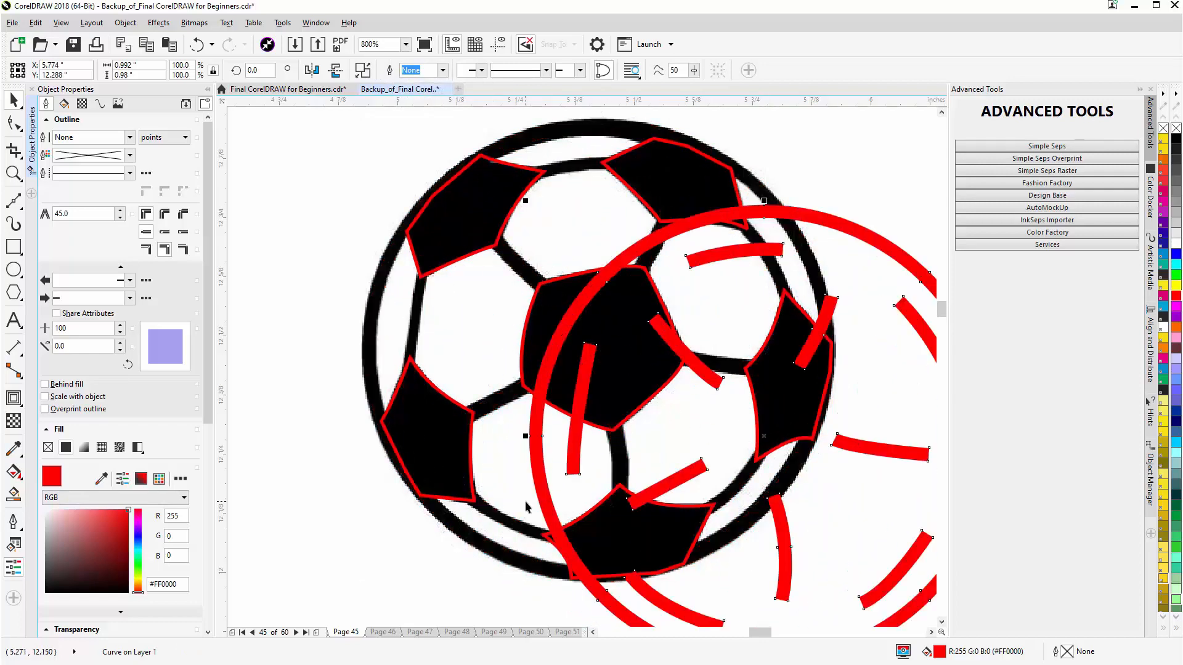
key(ctrl+z)
Step: Try to weld the six black-patch outlines with the ring-and-seam shape and undo the weld
click(630, 530)
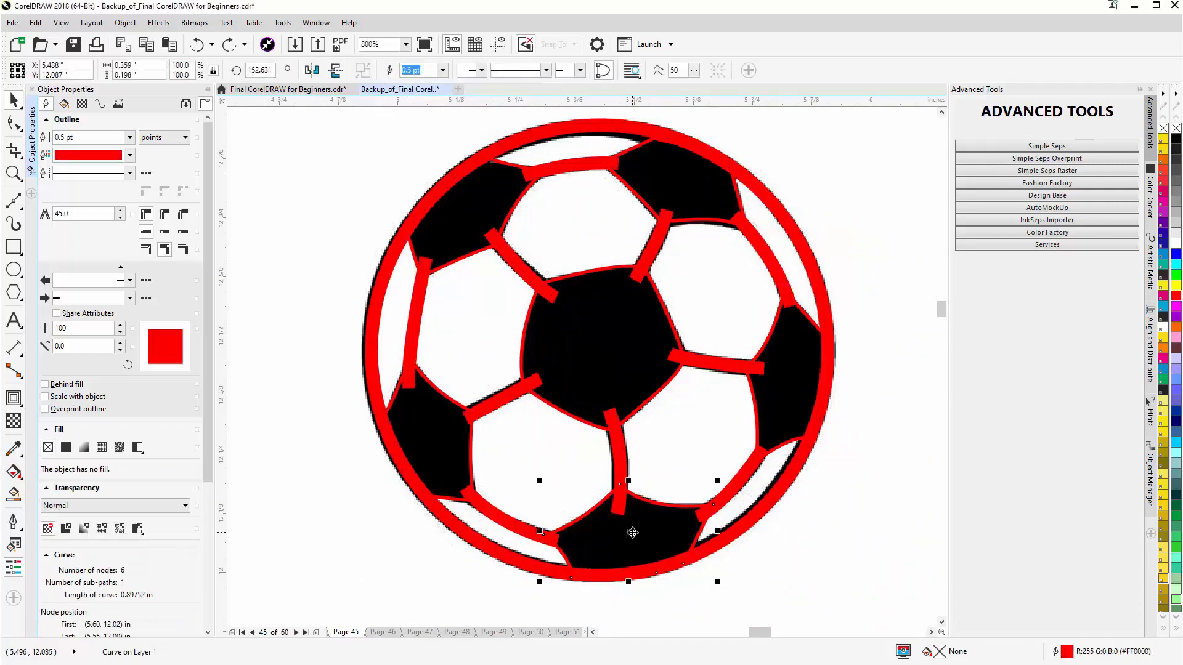
shift+click(777, 377)
shift+click(590, 351)
shift+click(659, 185)
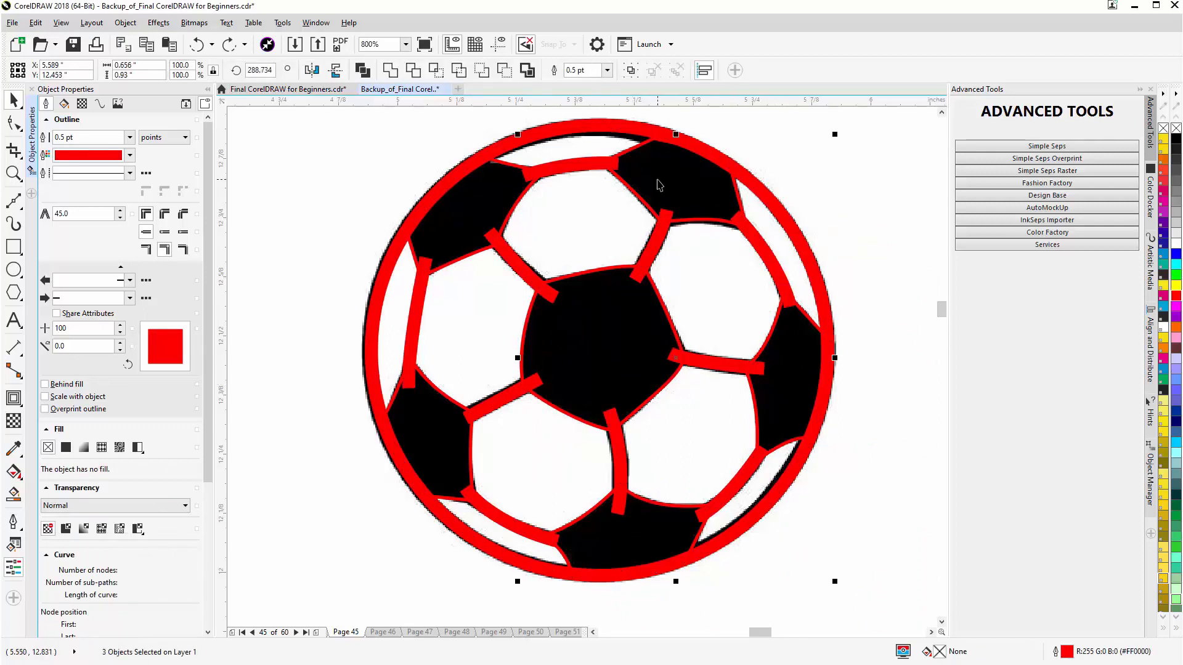
shift+click(466, 208)
shift+click(428, 430)
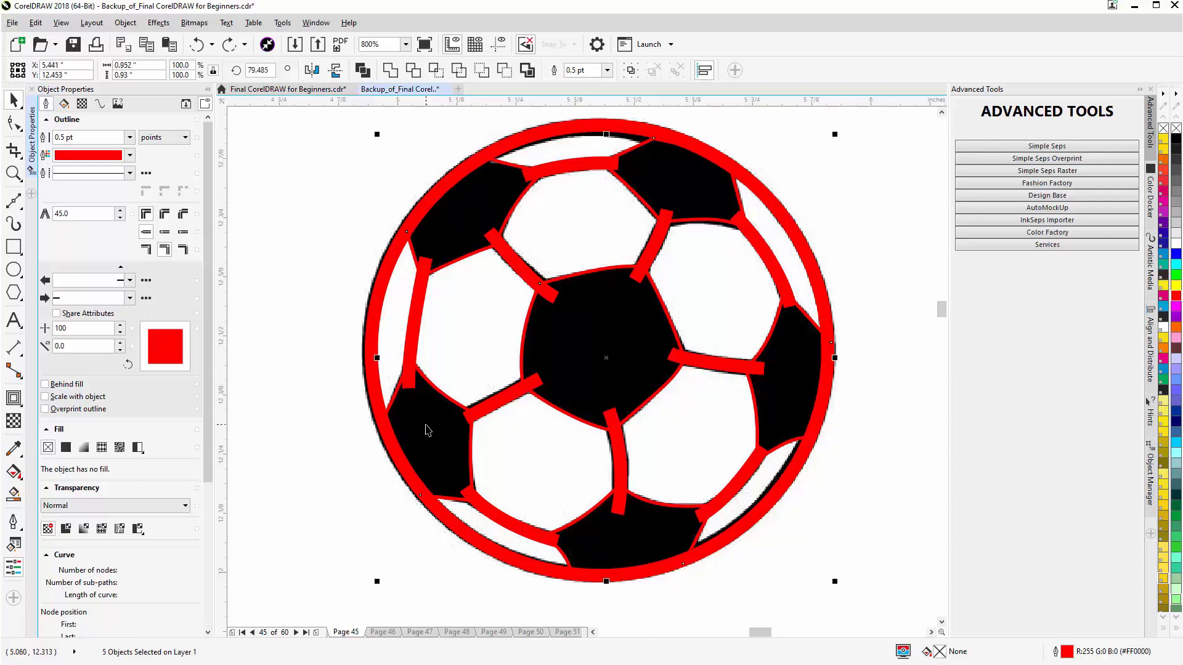
shift+click(562, 531)
shift+click(374, 330)
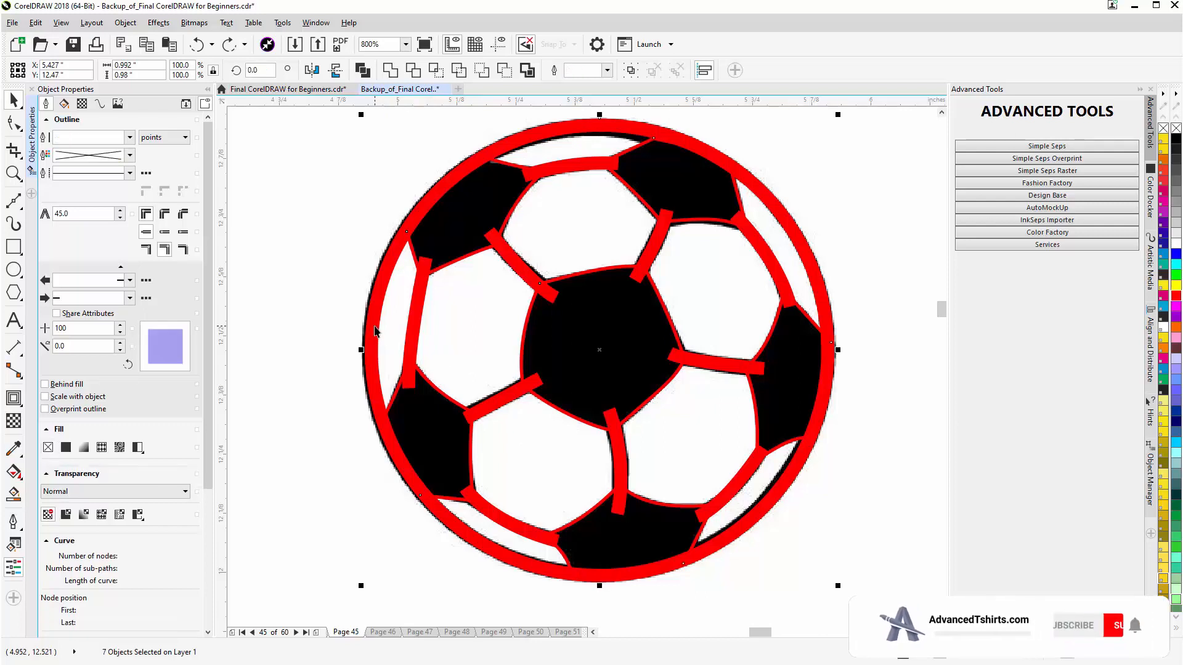
click(390, 71)
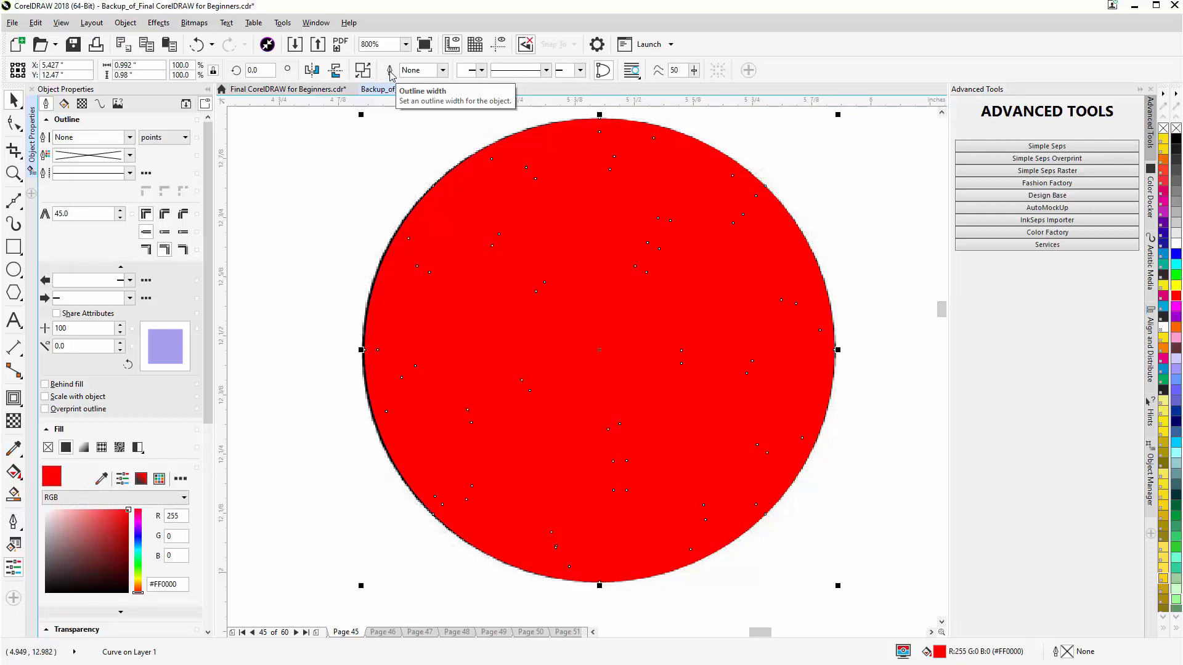
key(ctrl+z)
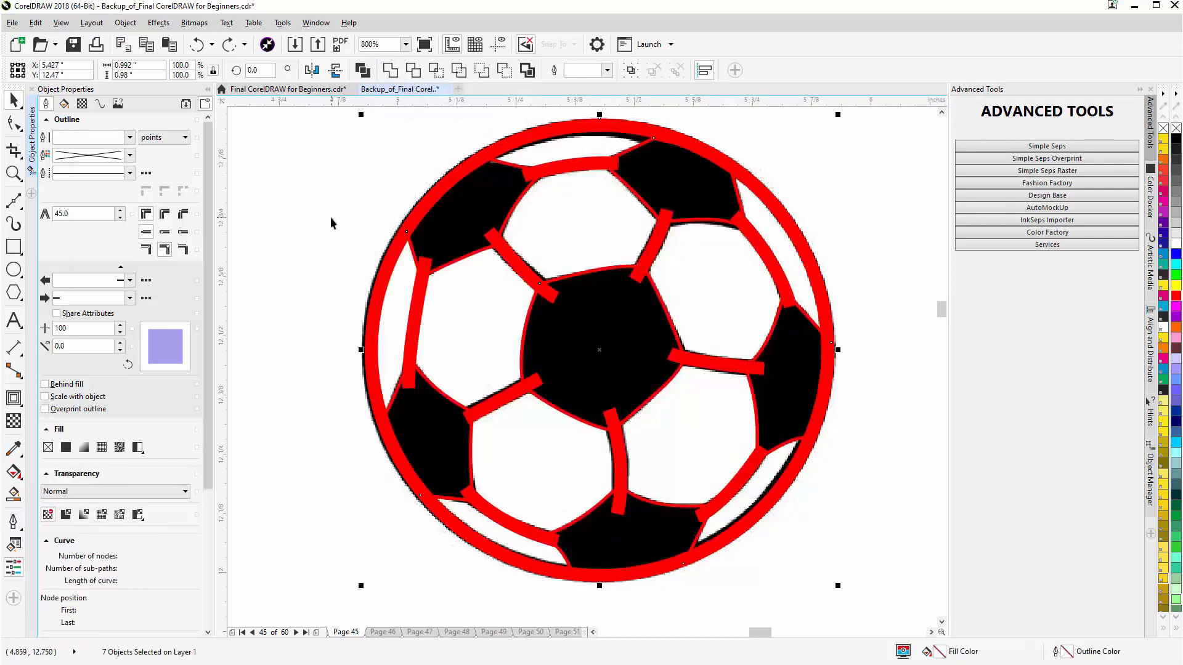
Step: Clear the selection and select only the six black-patch outlines, leaving out the ring-and-seam shape
click(330, 216)
click(486, 218)
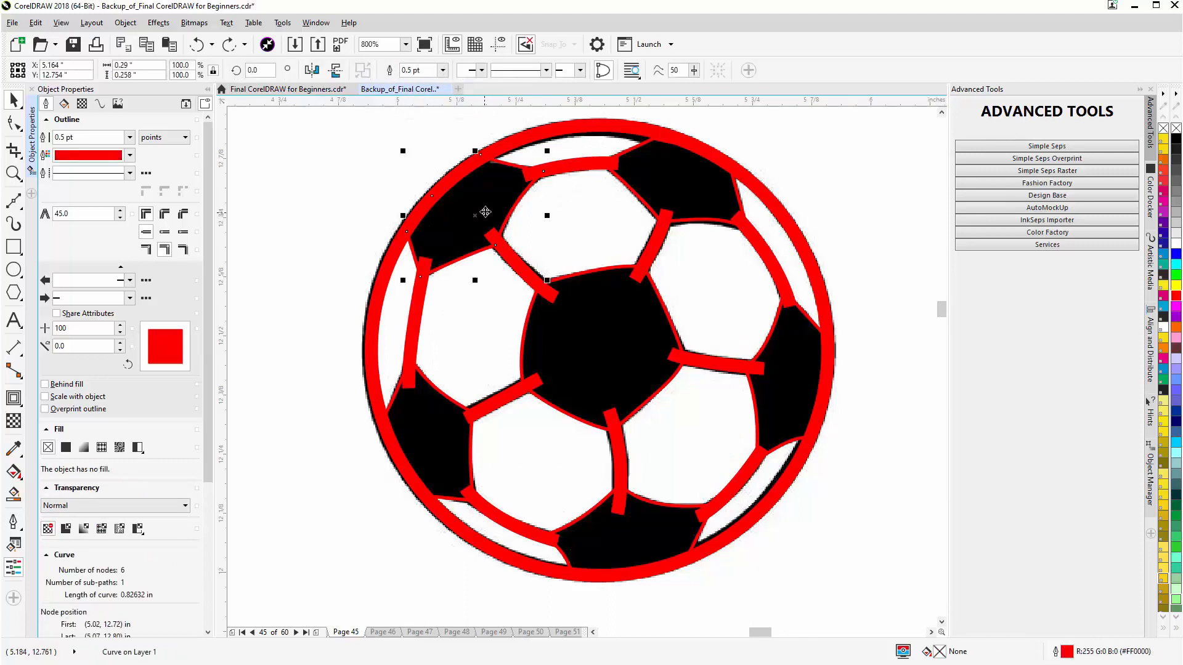
shift+click(680, 193)
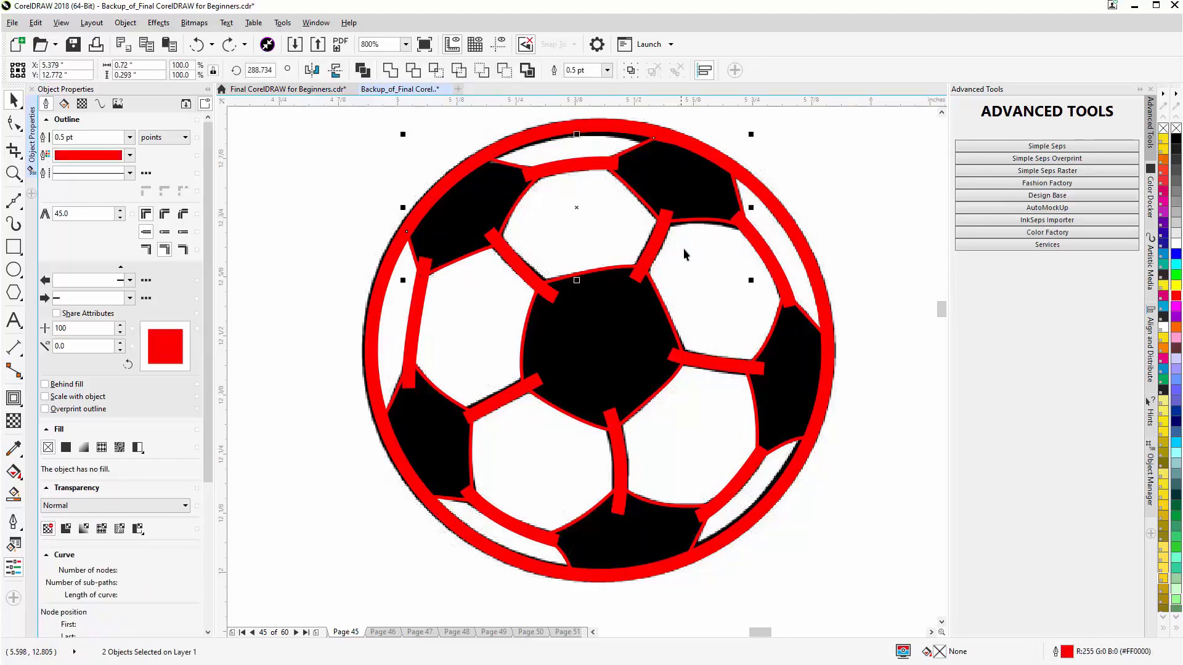
shift+click(802, 368)
shift+click(608, 360)
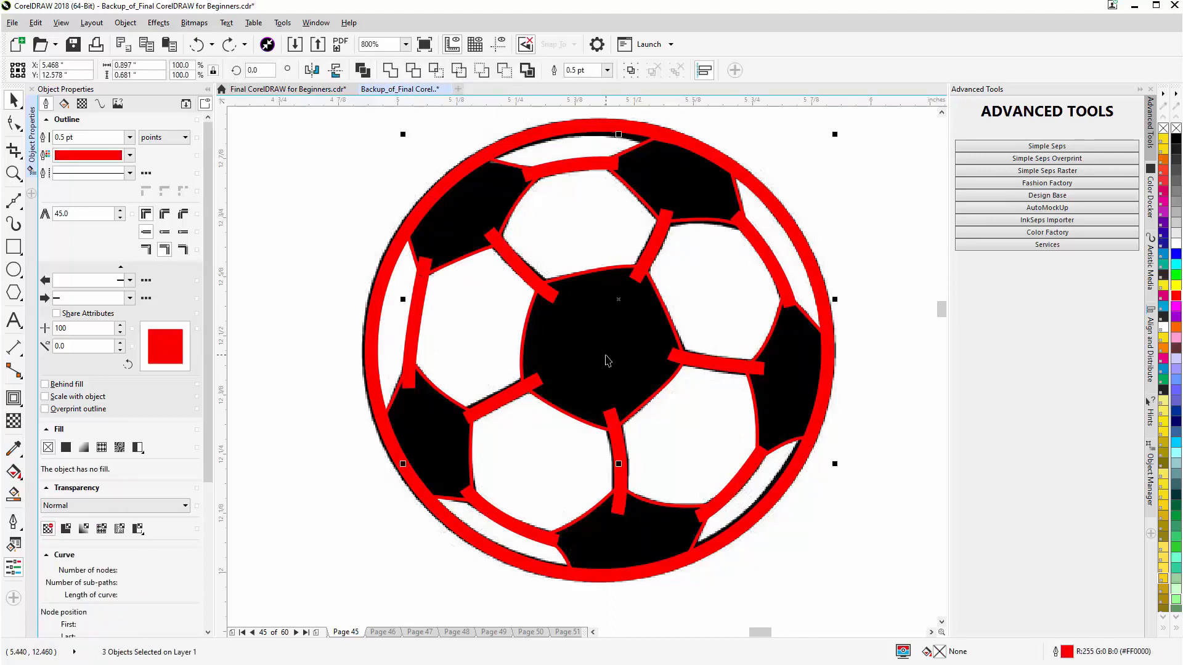
shift+click(625, 520)
shift+click(423, 441)
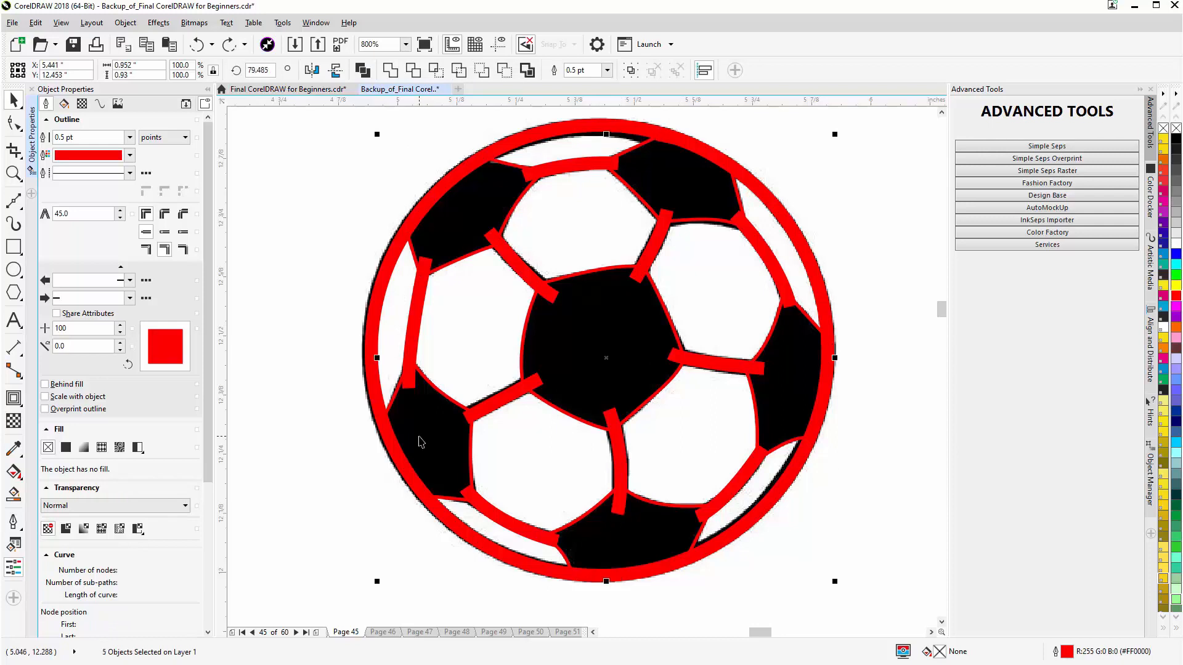
Step: Try to weld the six patch outlines and weld the result with the ring-and-seam shape, and undo both welds
click(390, 71)
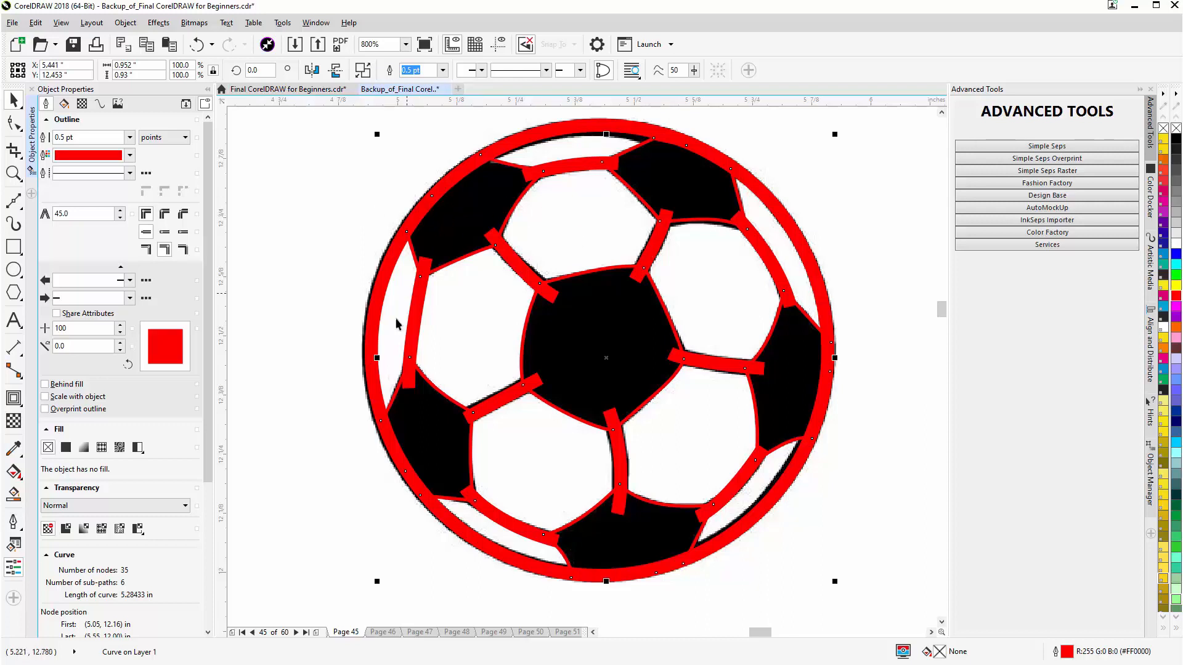
shift+click(544, 135)
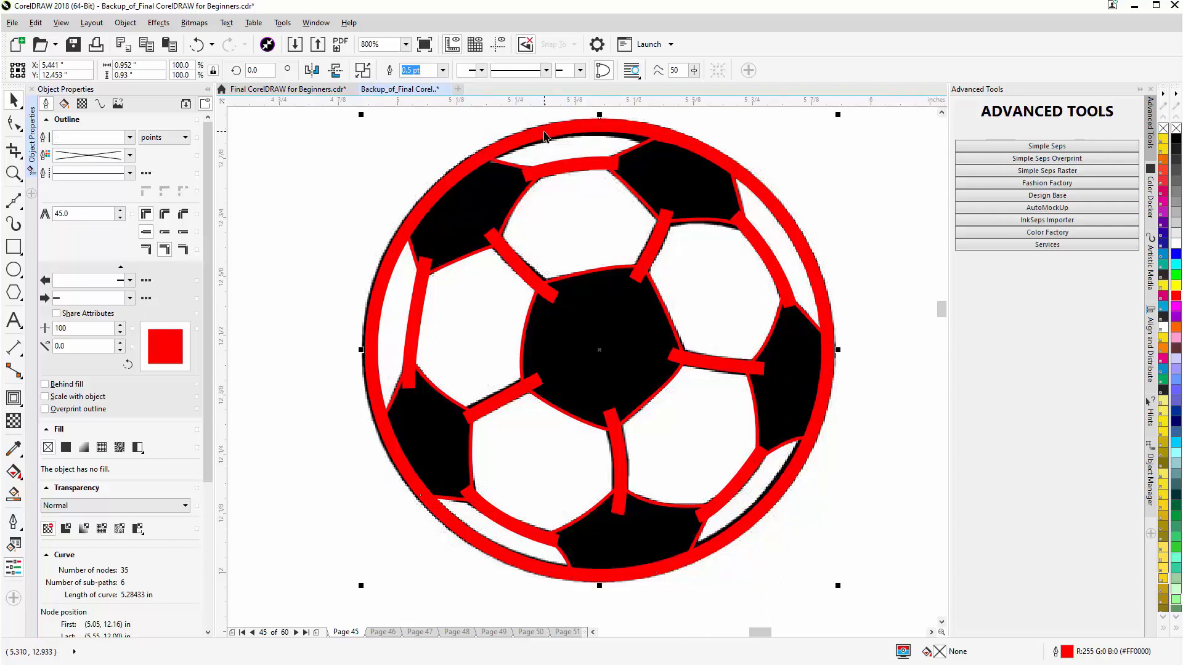
click(391, 70)
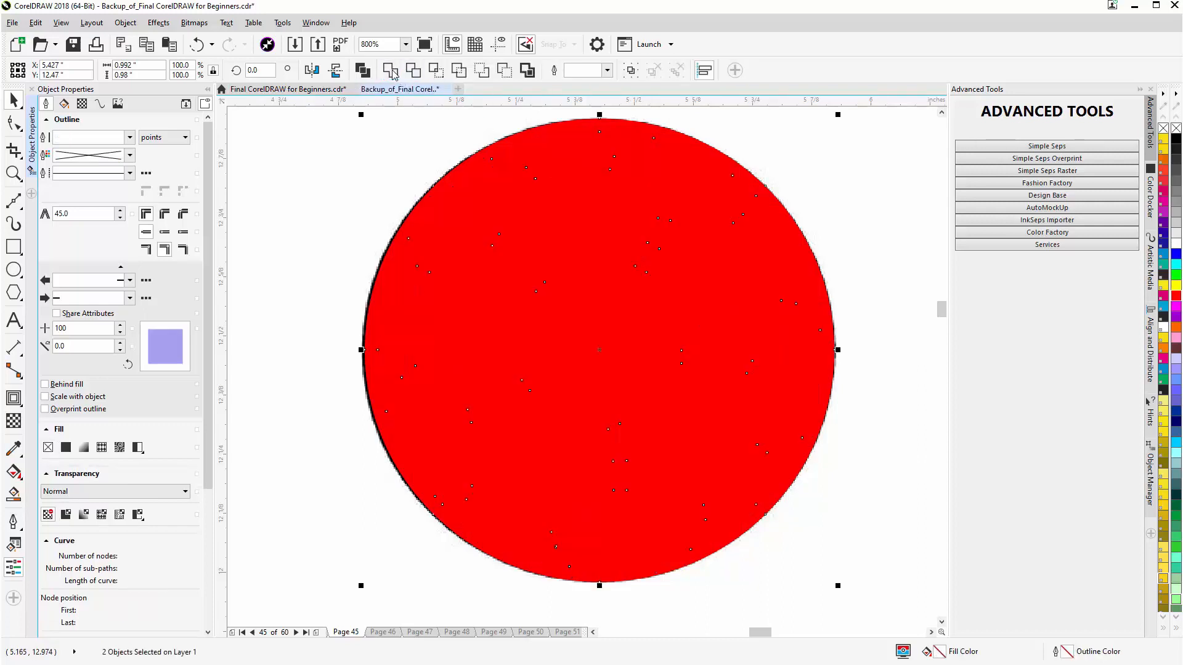
key(ctrl+z)
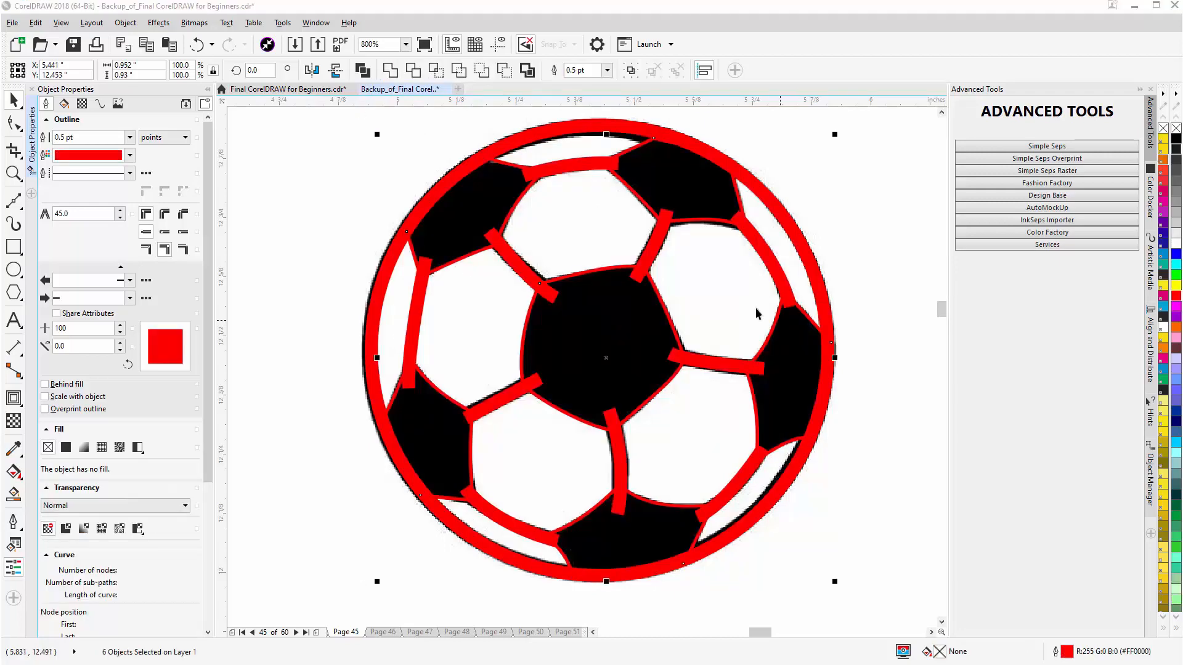
Step: Check the six selected patch outlines with a trial move, undo it, and weld them into one curve
drag(607, 358, 452, 385)
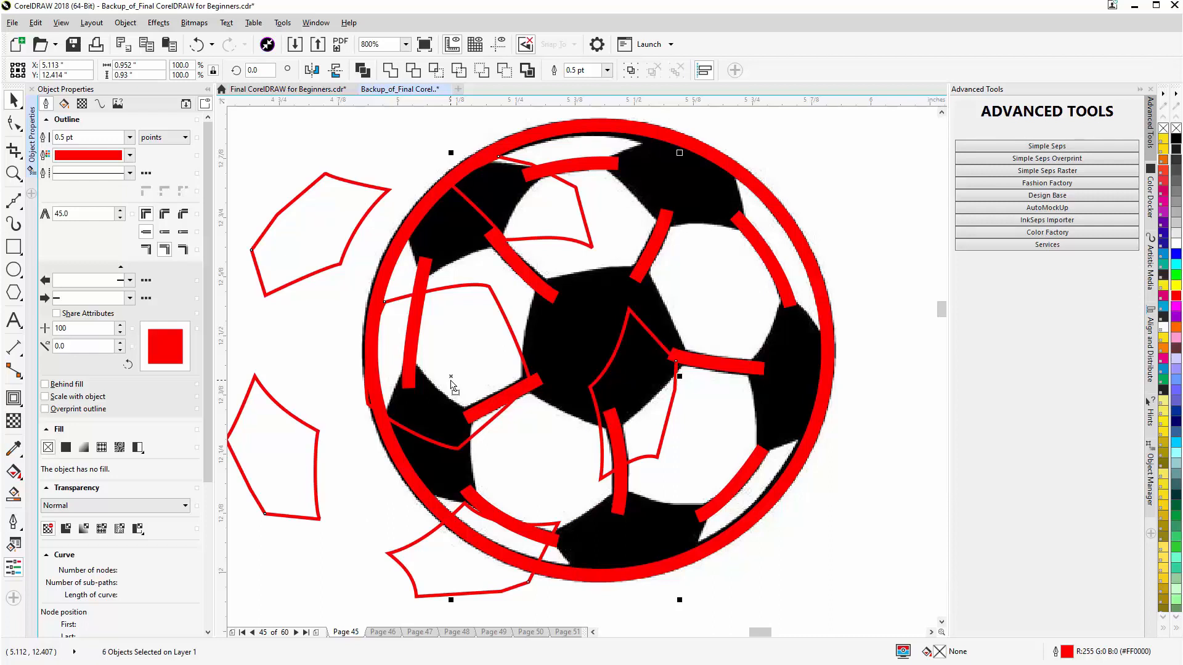
key(ctrl+z)
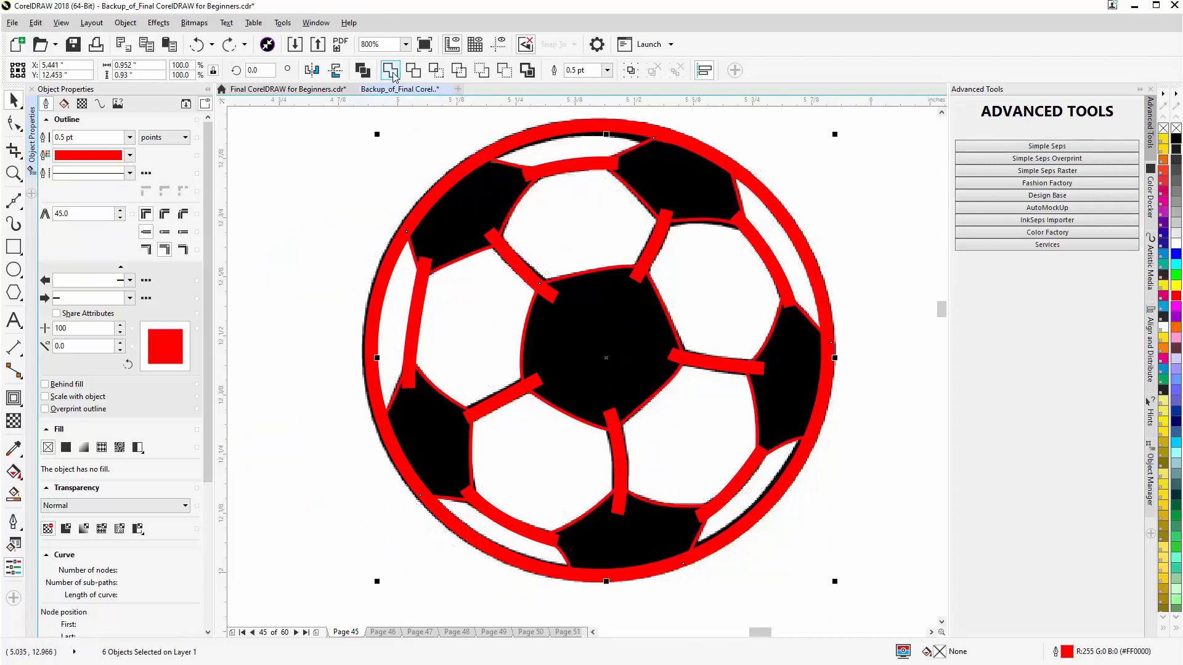
click(390, 71)
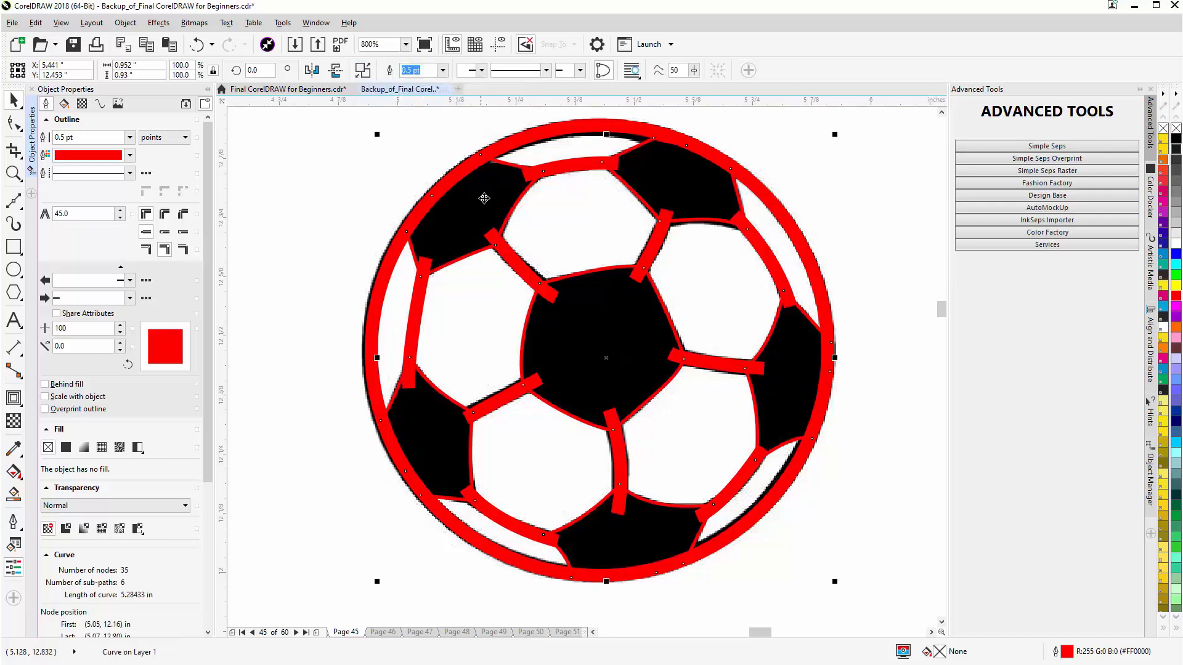
Step: Select all nodes of the welded patch curve and reverse the direction of its paths
key(F10)
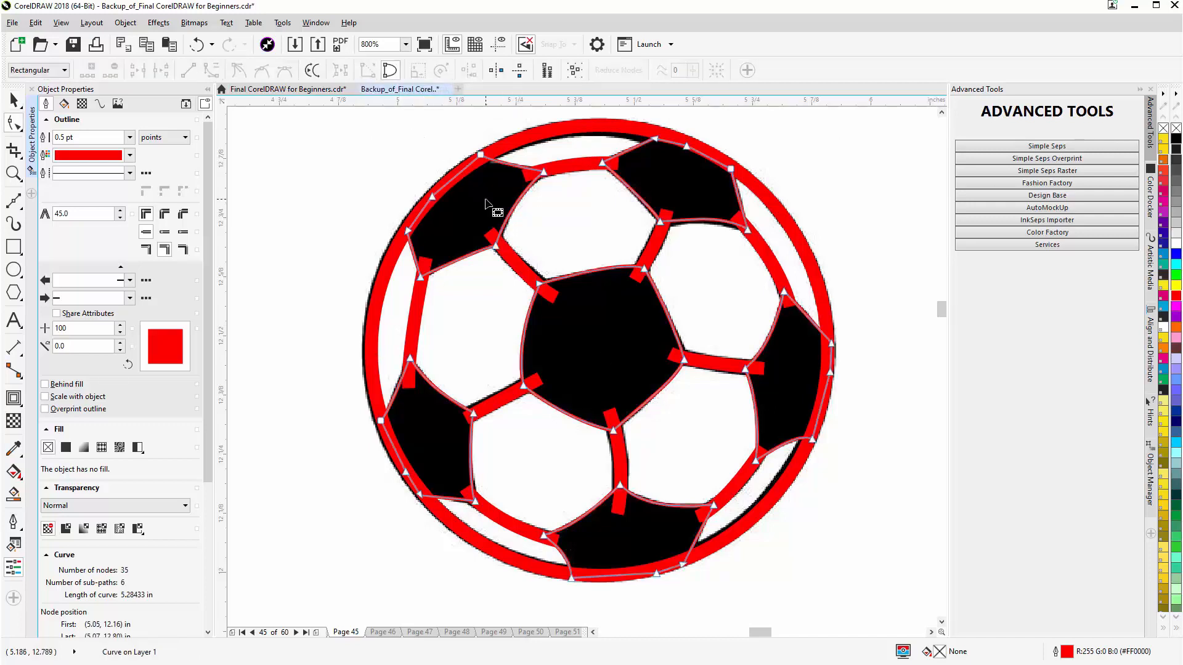
click(481, 154)
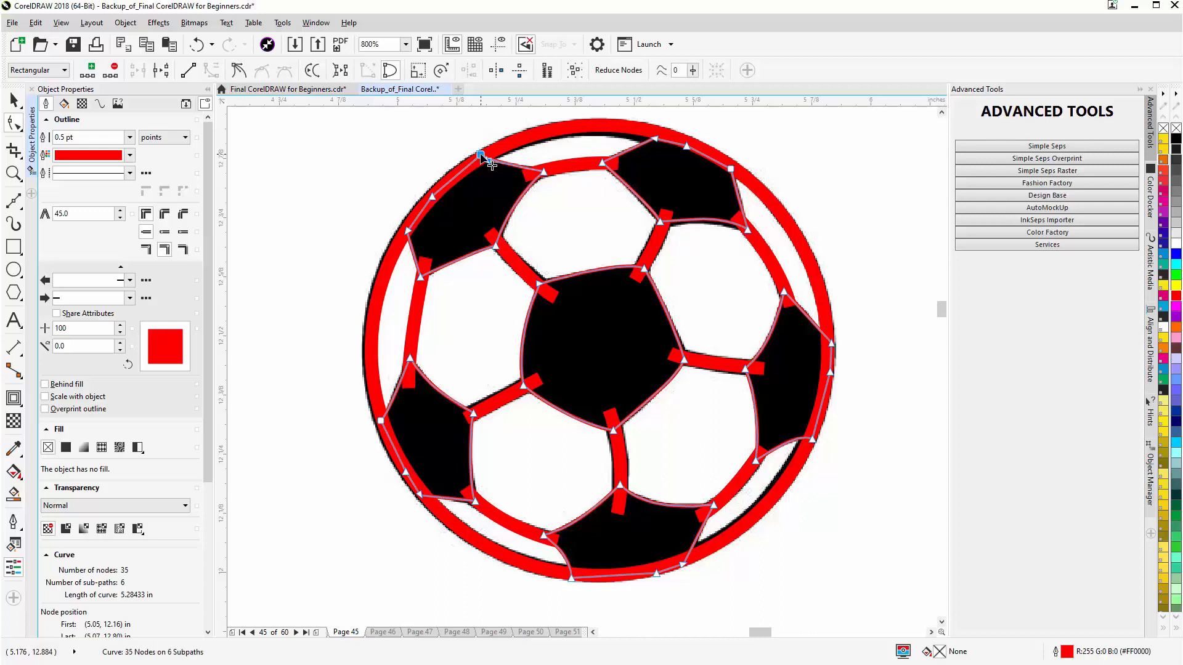
key(ctrl+a)
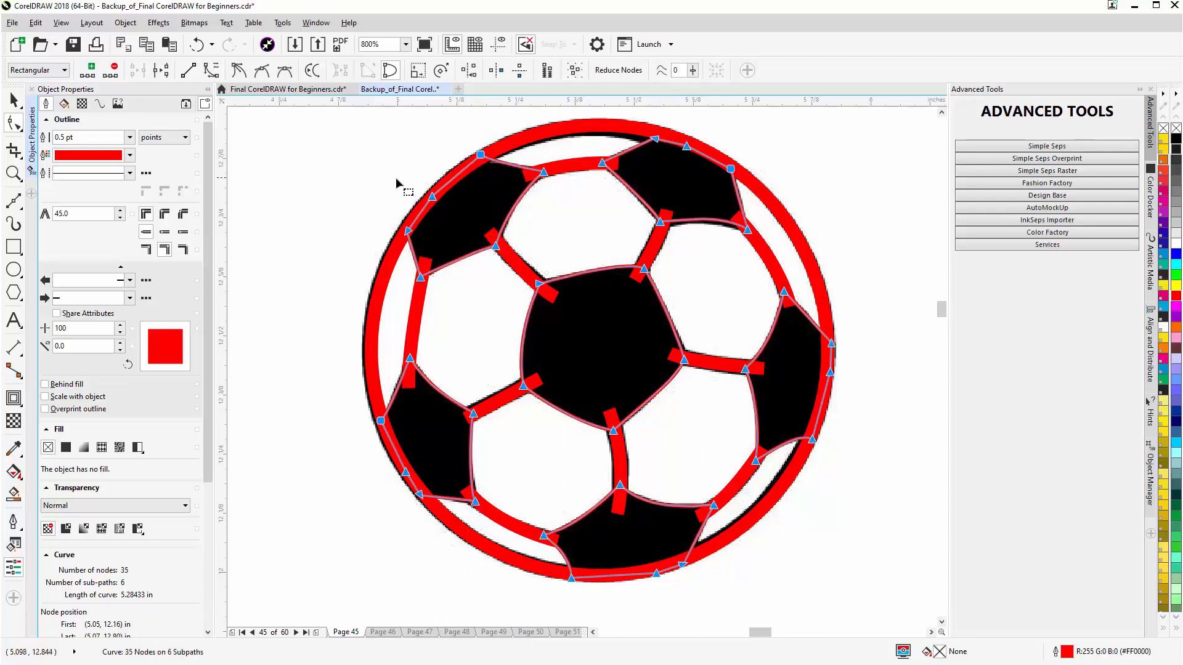
click(313, 72)
click(14, 100)
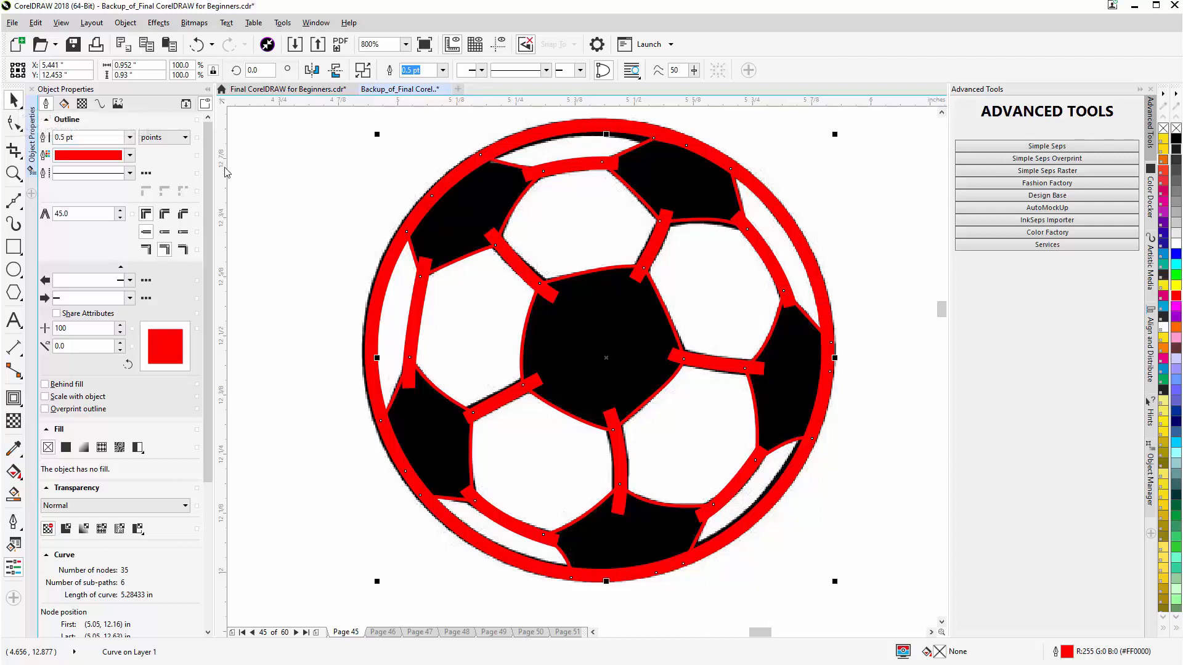
Step: Weld the patch curve with the ring-and-seam shape into a single object and shift the result very slightly
shift+click(573, 134)
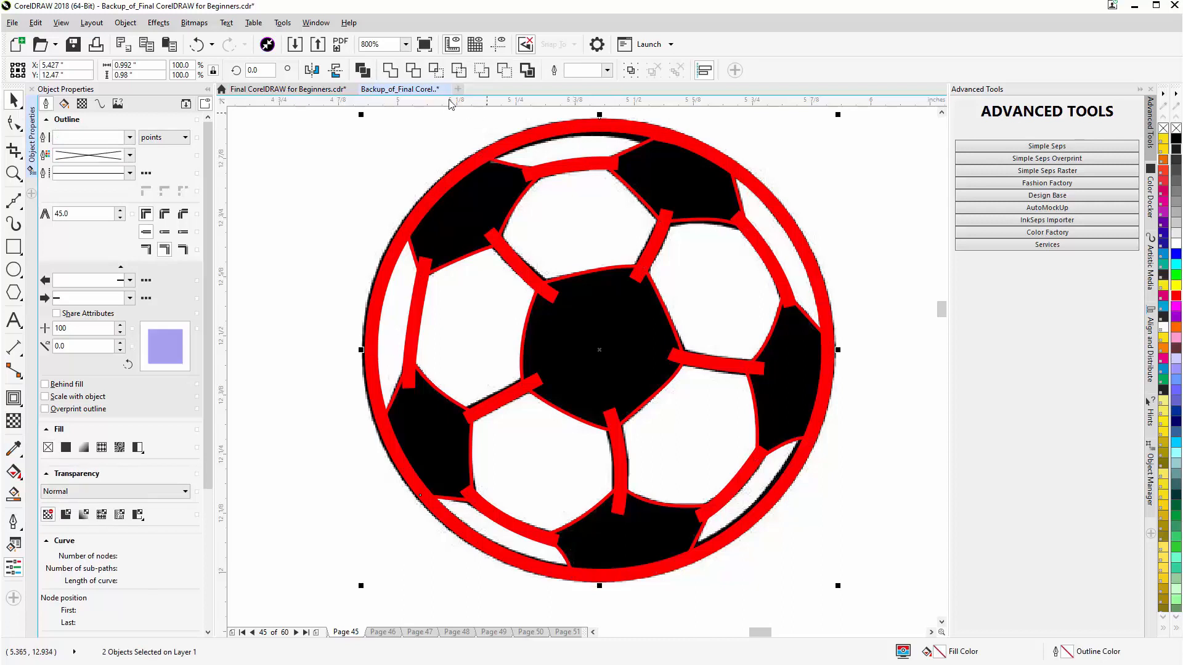
click(390, 70)
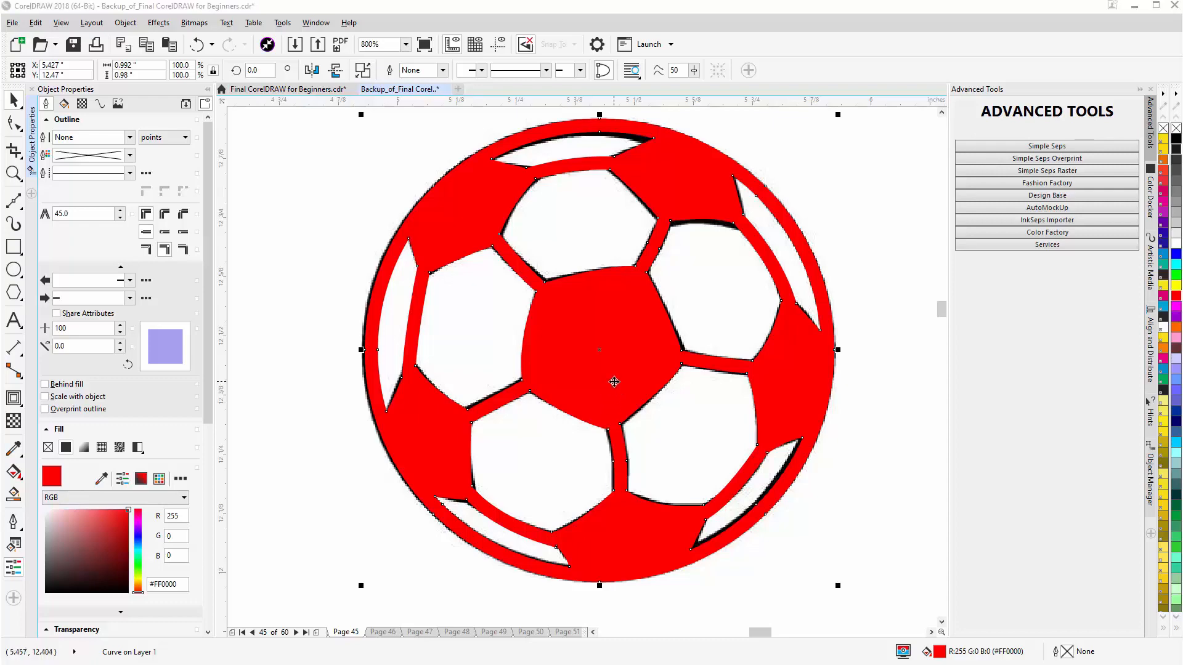
drag(614, 382, 612, 383)
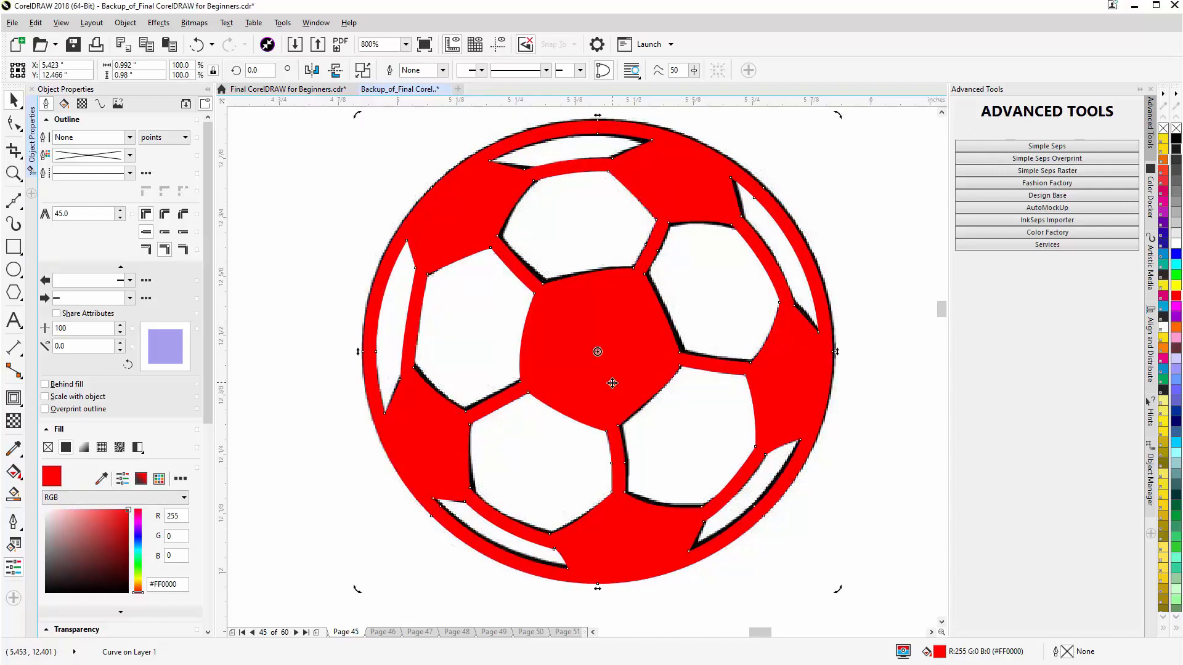
Step: Reposition a corner node on the lower-left white patch and one on the left white patch so the red covers the bitmap's black edges
key(F10)
click(470, 493)
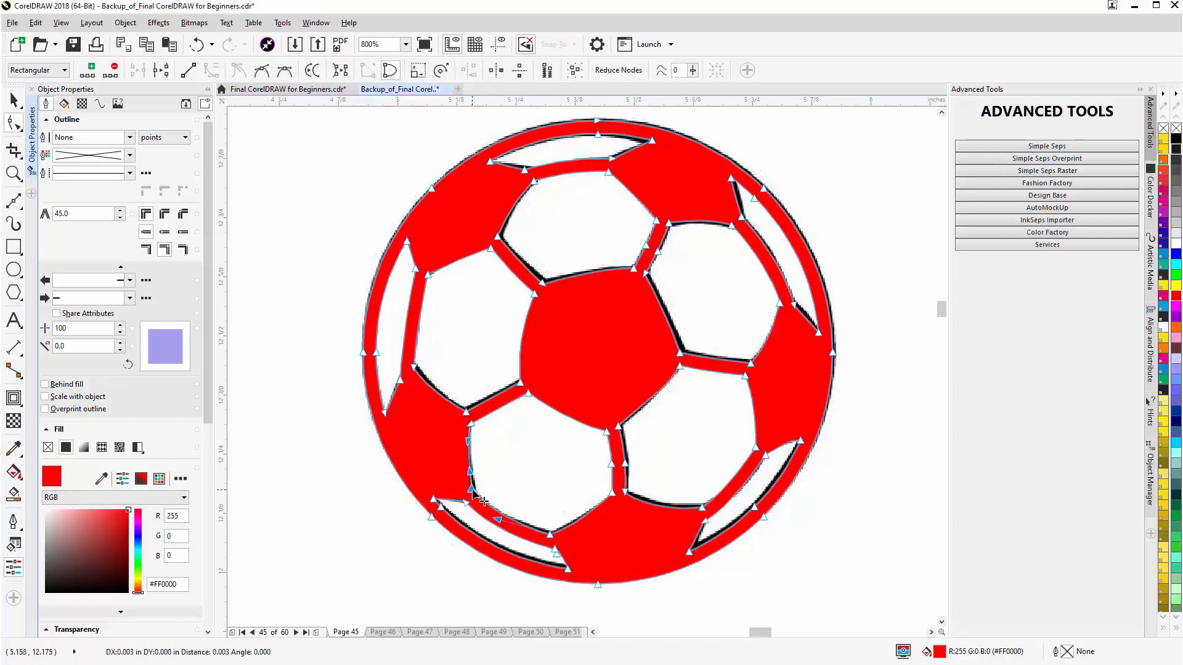
click(411, 364)
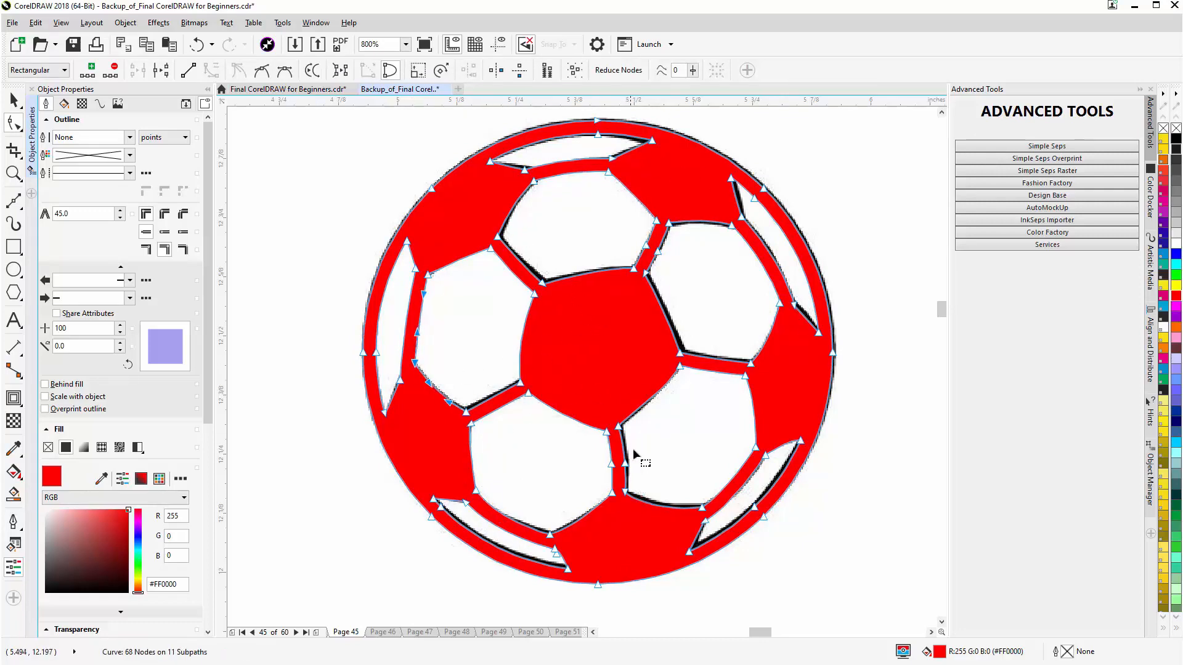
Step: Move the traced red soccer ball off the bitmap to the empty space above the right ball and fill it black
scroll(641, 416, down, 2)
scroll(579, 367, down, 1)
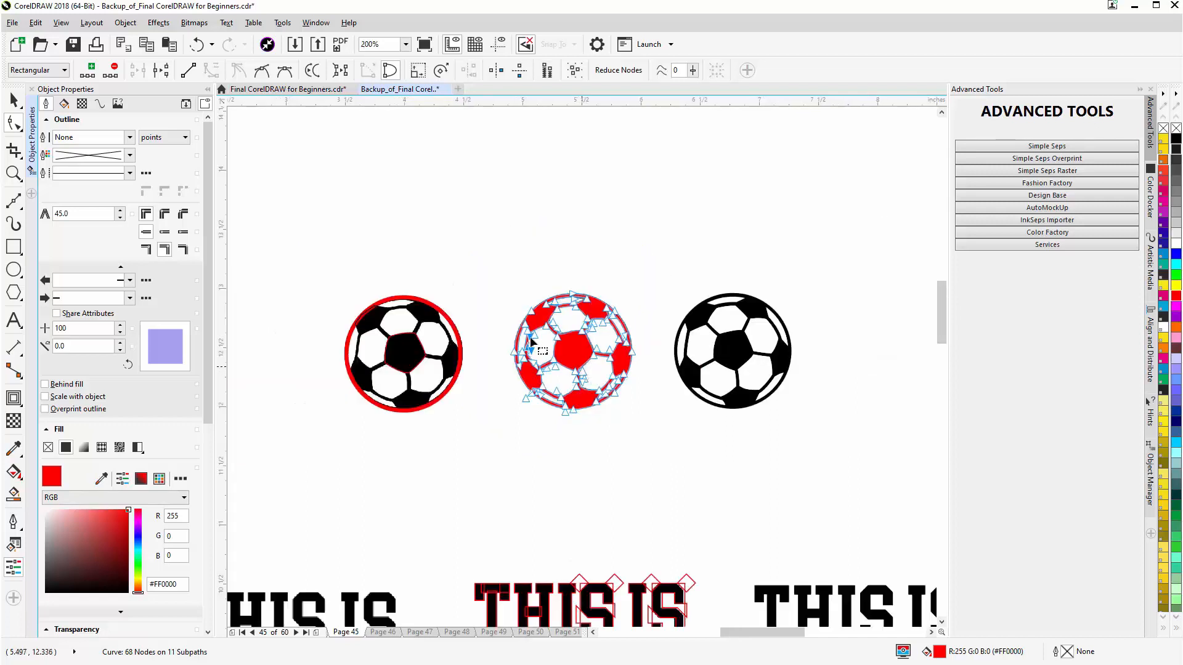
click(17, 106)
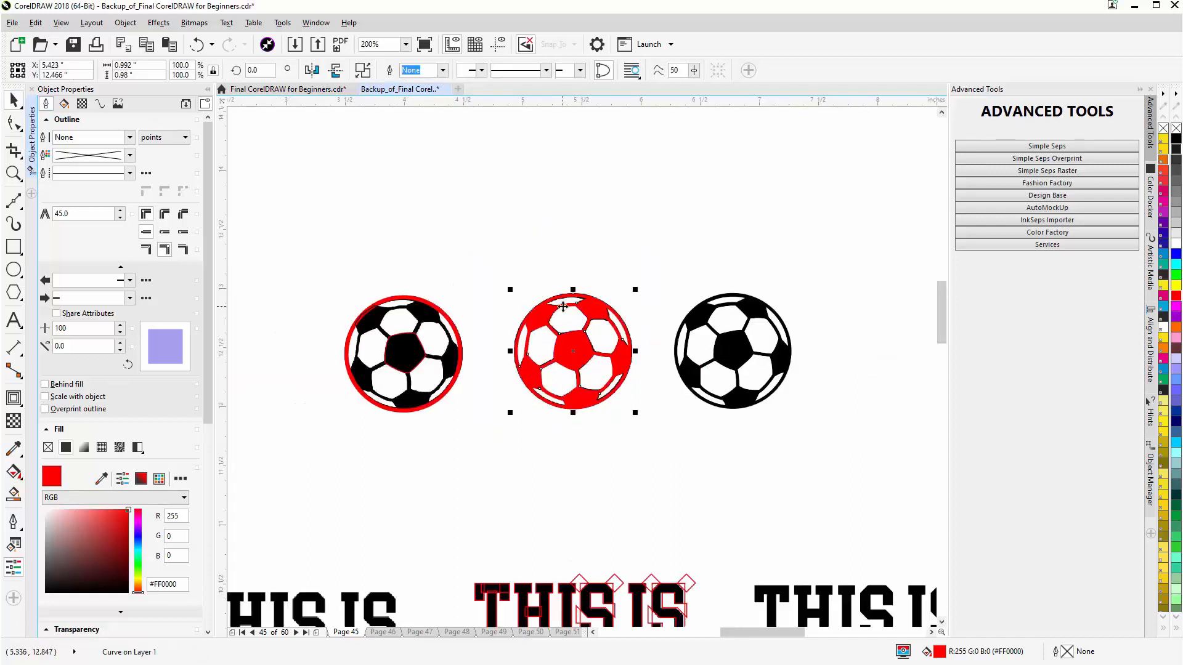
drag(572, 354, 774, 220)
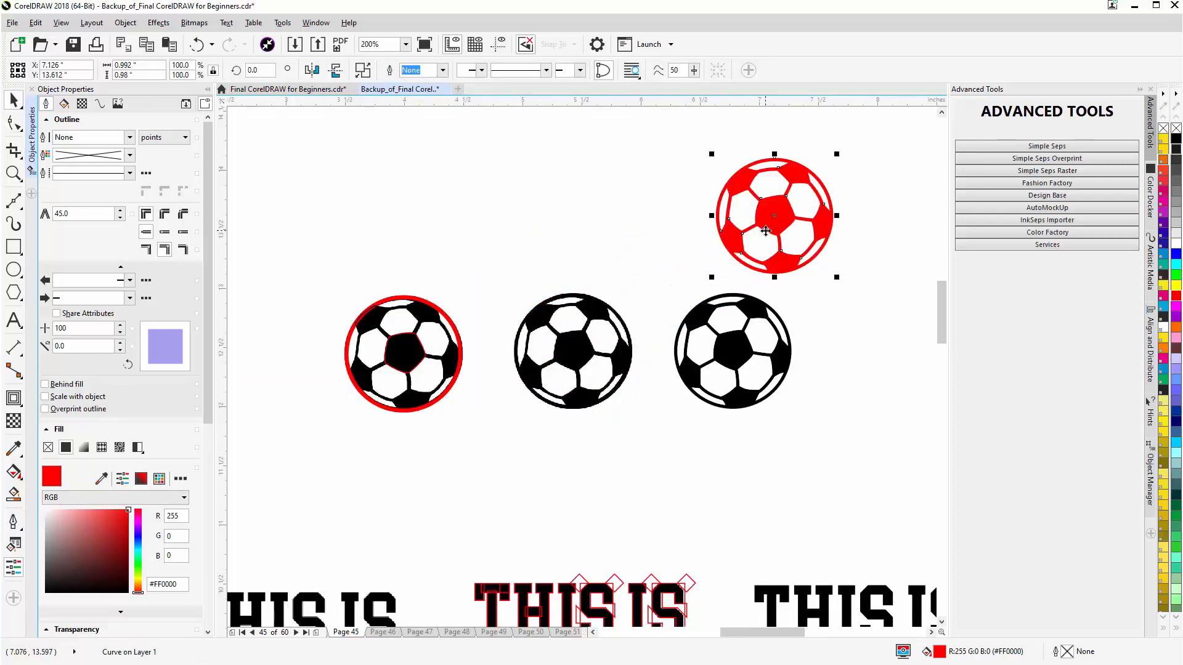
click(1176, 138)
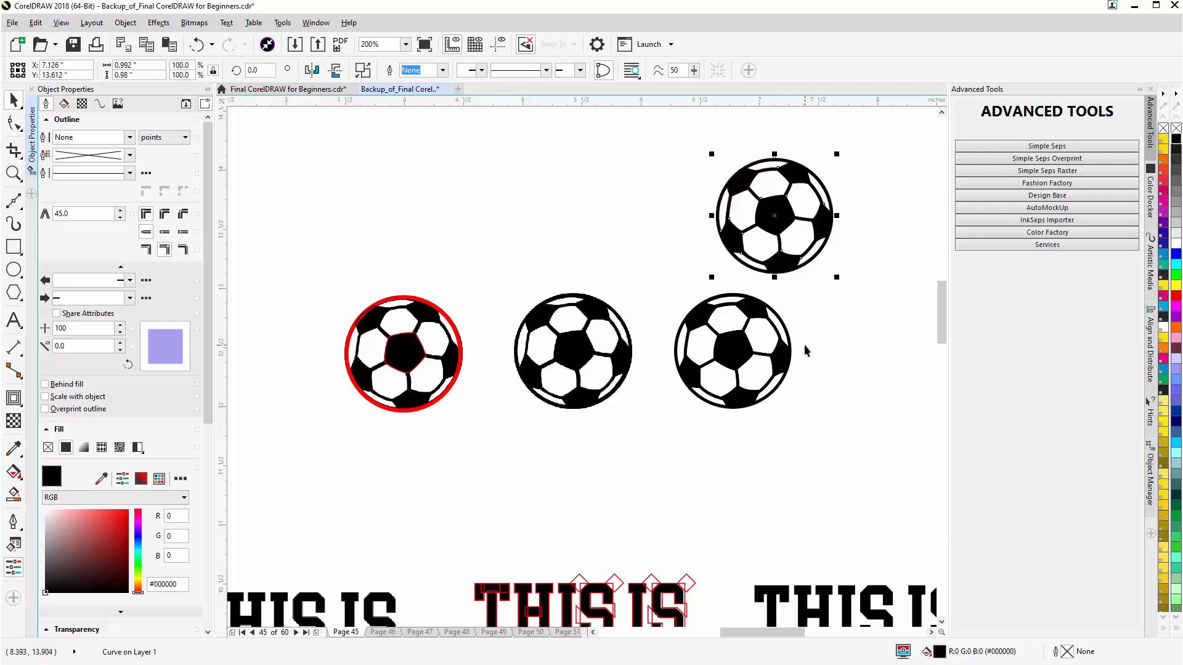
Step: Duplicate the black traced ball beside itself and break the copy's curve apart
scroll(780, 252, up, 1)
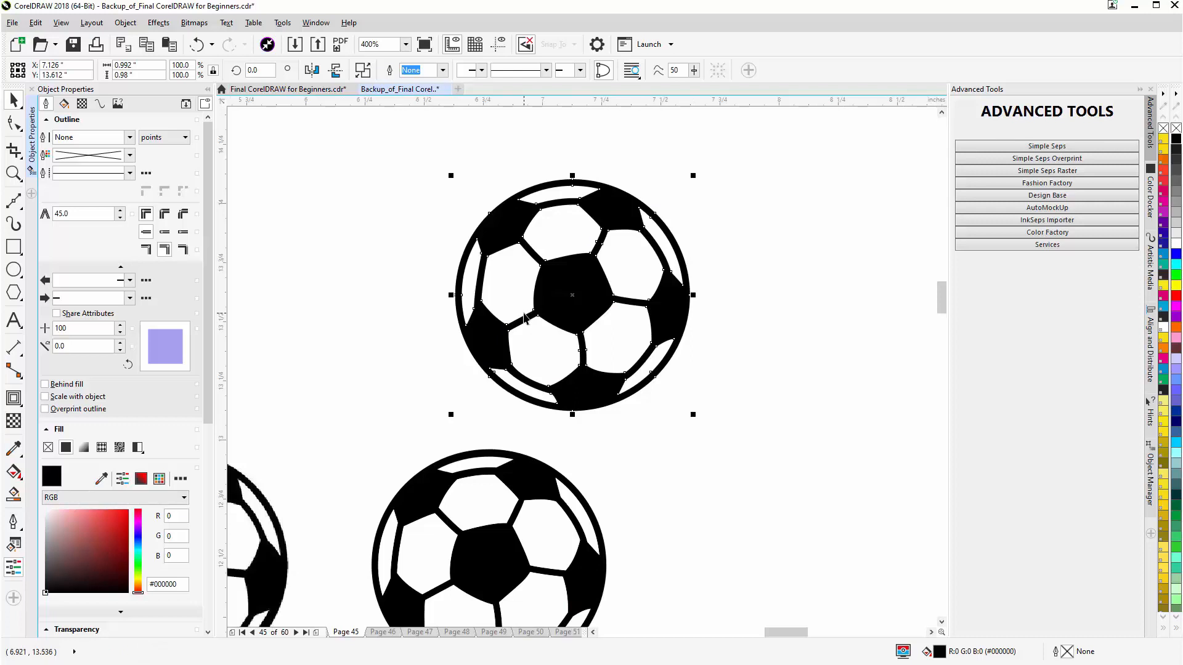
drag(589, 290, 759, 286)
right_click(750, 271)
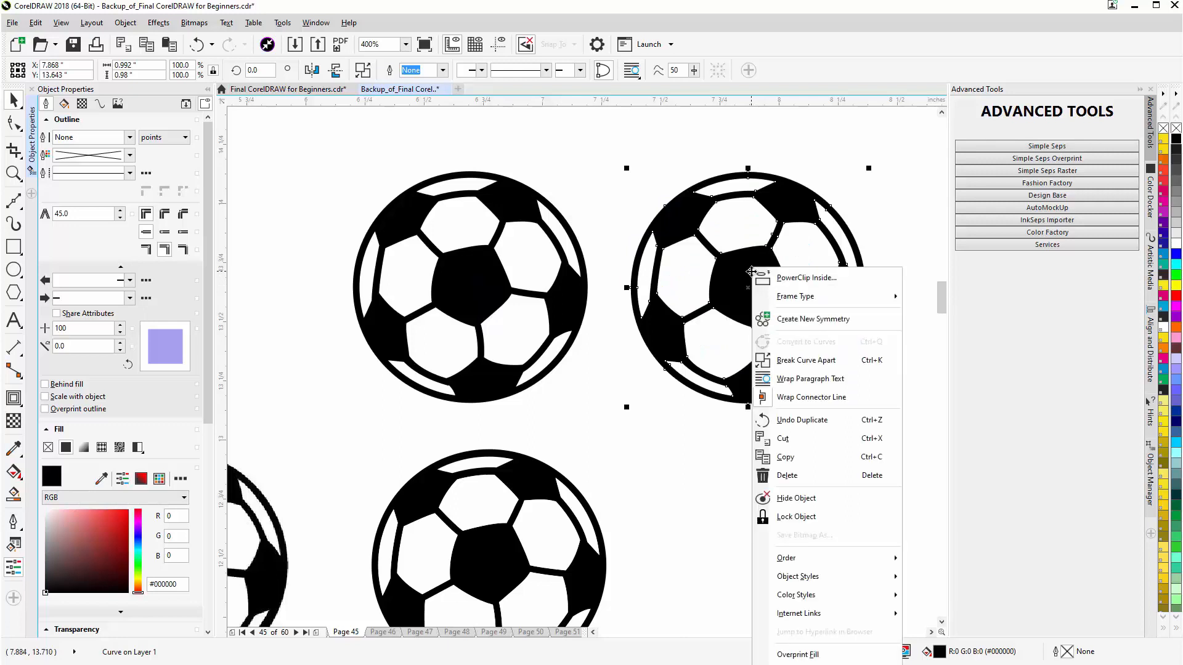
click(800, 361)
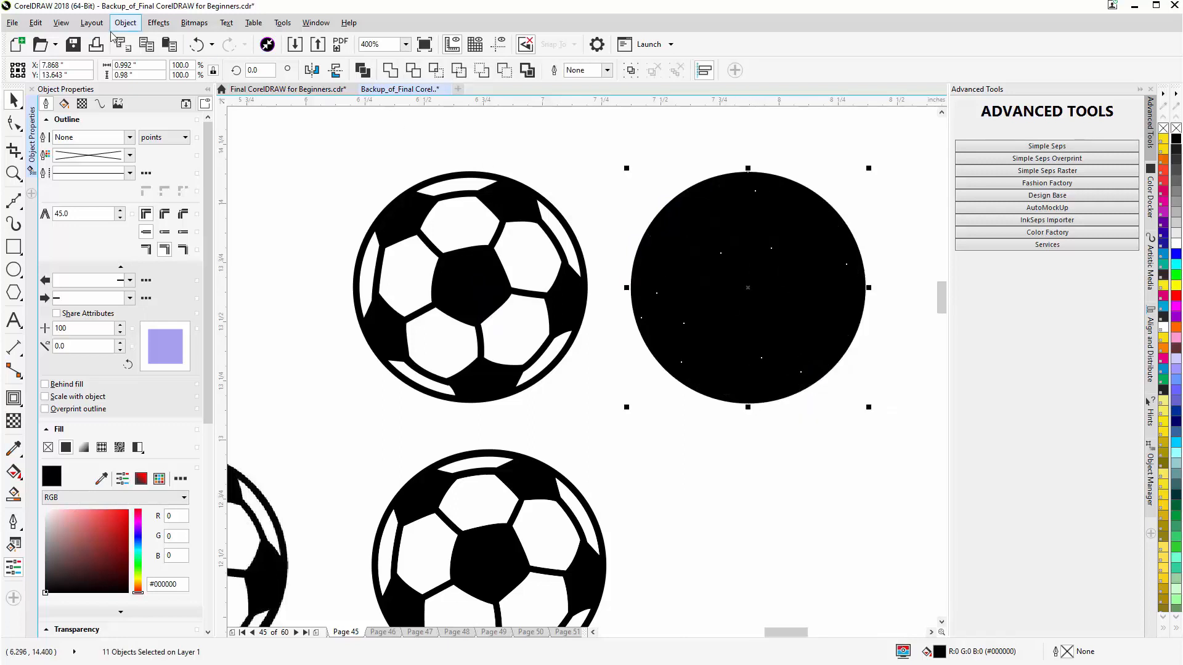
Step: In Wireframe view, select the ten inner patch shapes of the broken-apart ball and weld them into one curve
click(61, 25)
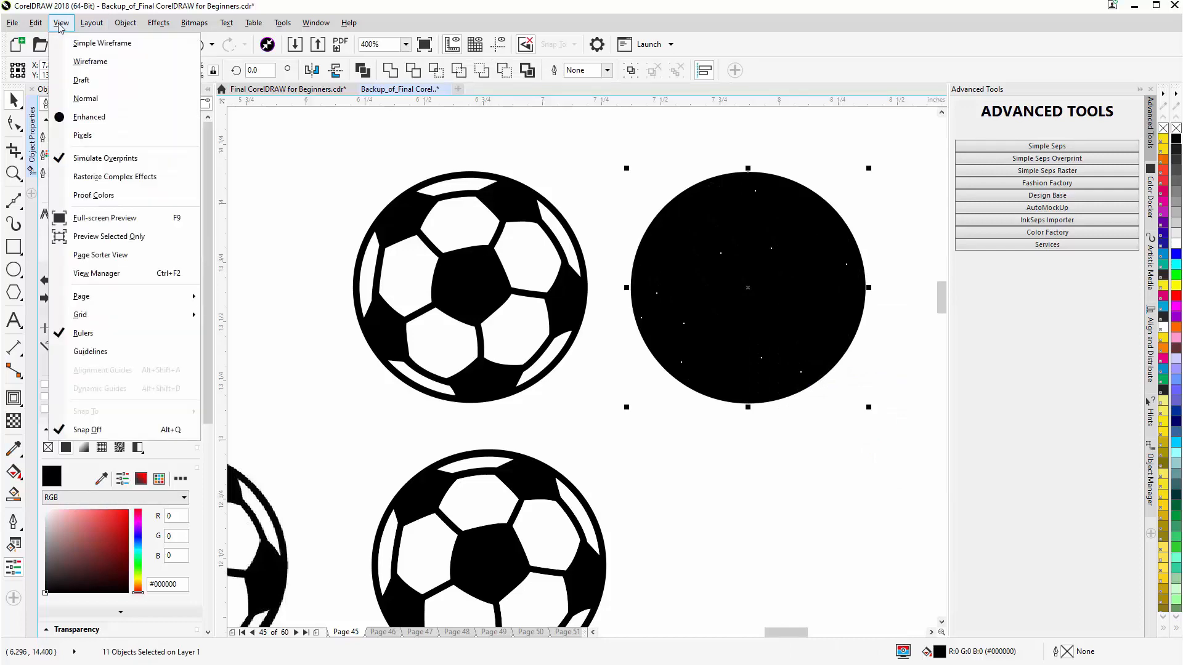
click(71, 62)
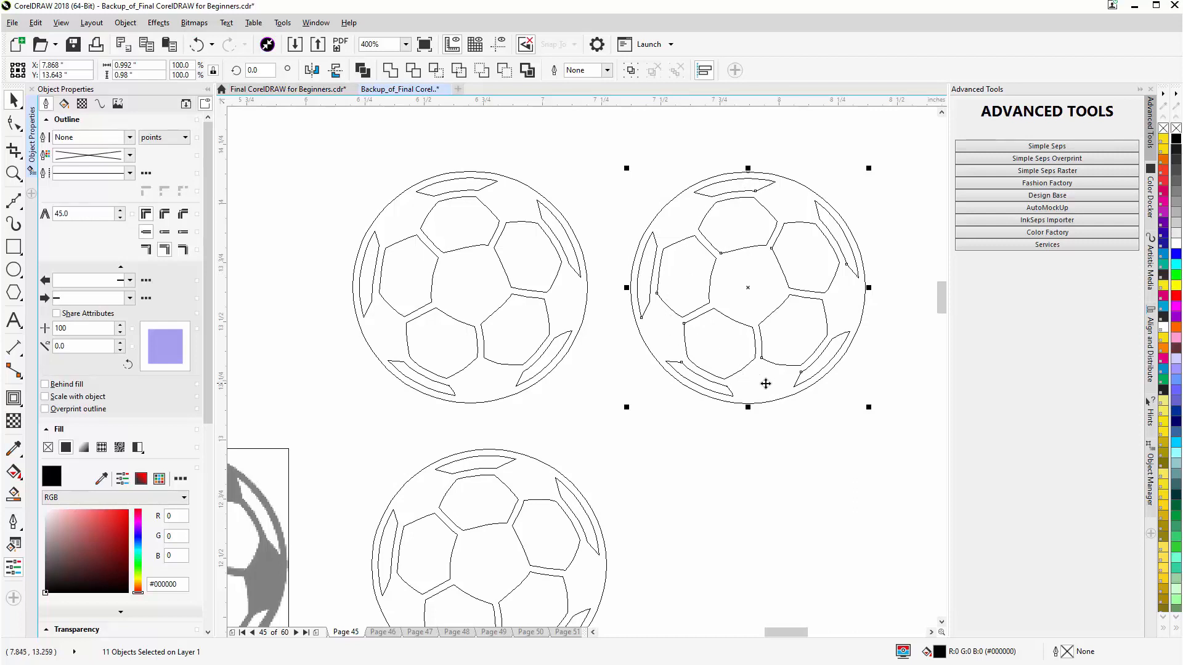
click(831, 423)
drag(904, 140, 633, 443)
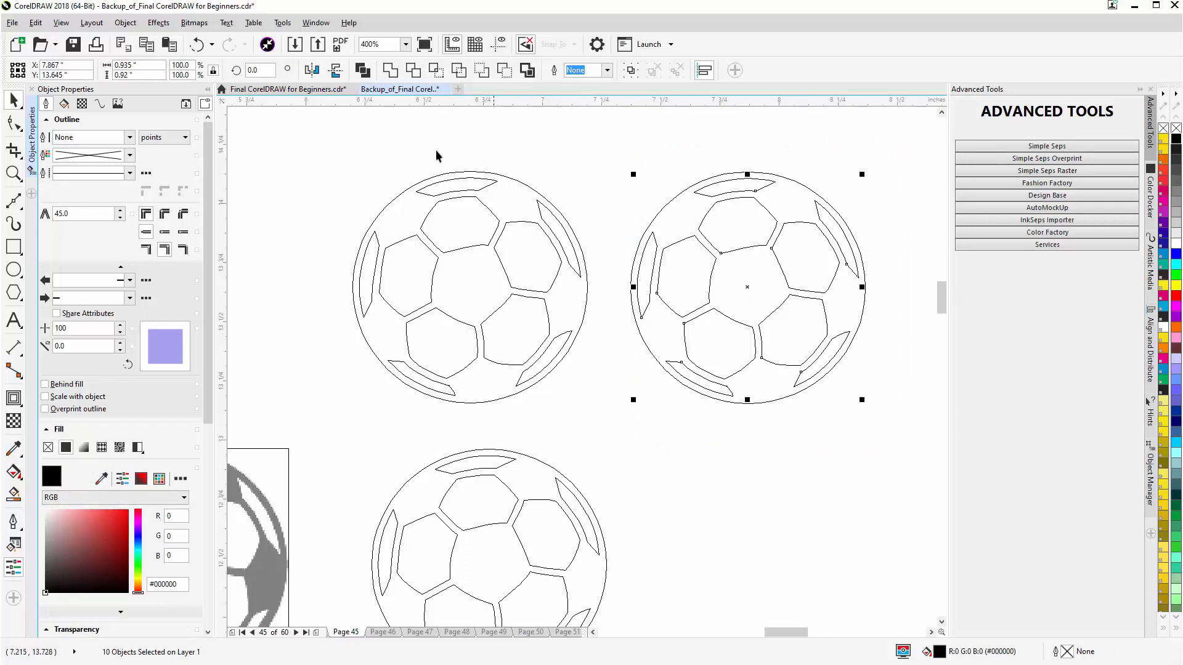
click(389, 70)
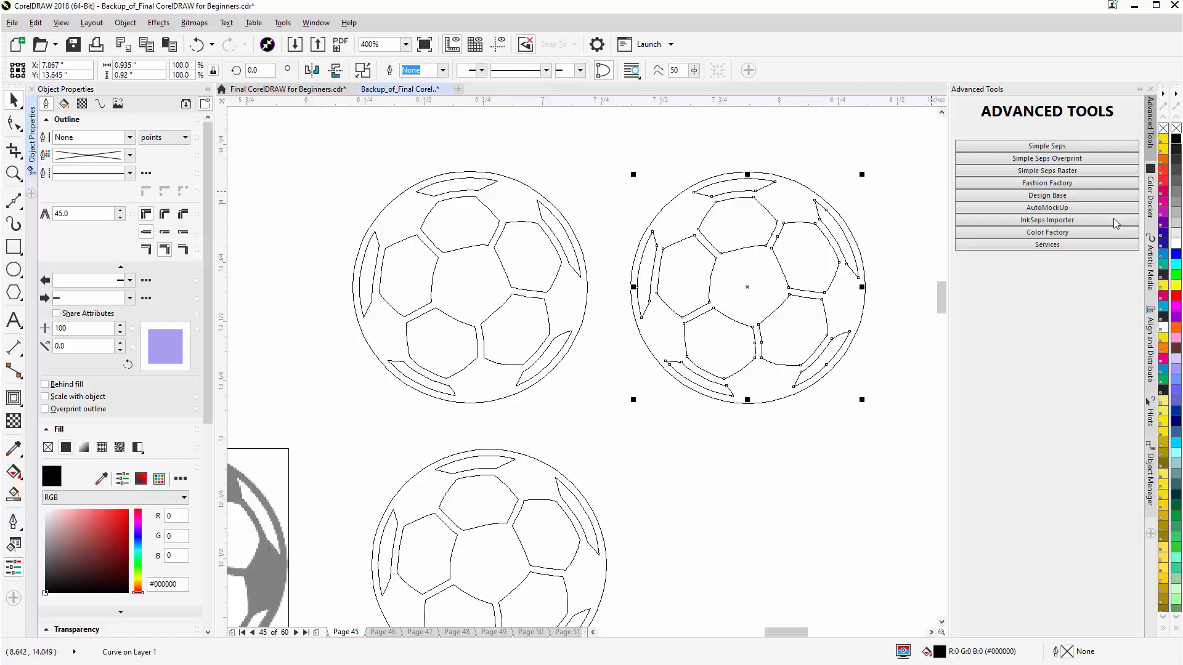
Step: Fill the welded patch curve white and return to the Enhanced view
click(1176, 246)
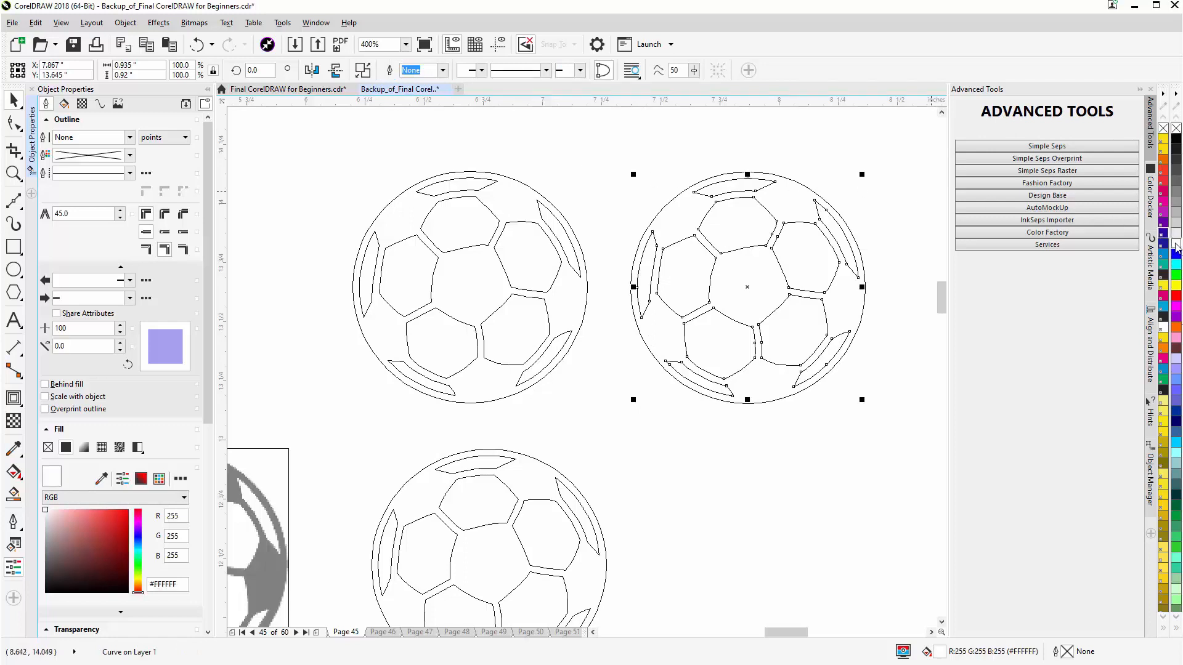
click(61, 23)
click(74, 115)
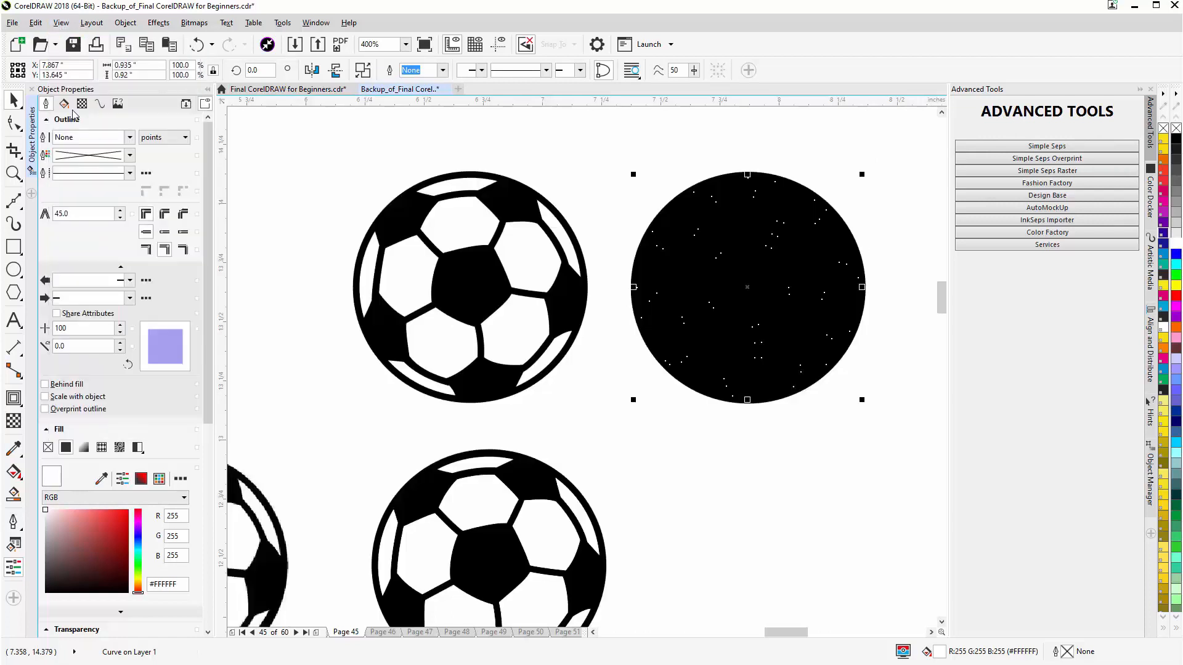
Step: Send the solid black circle behind the white patch curve
click(670, 456)
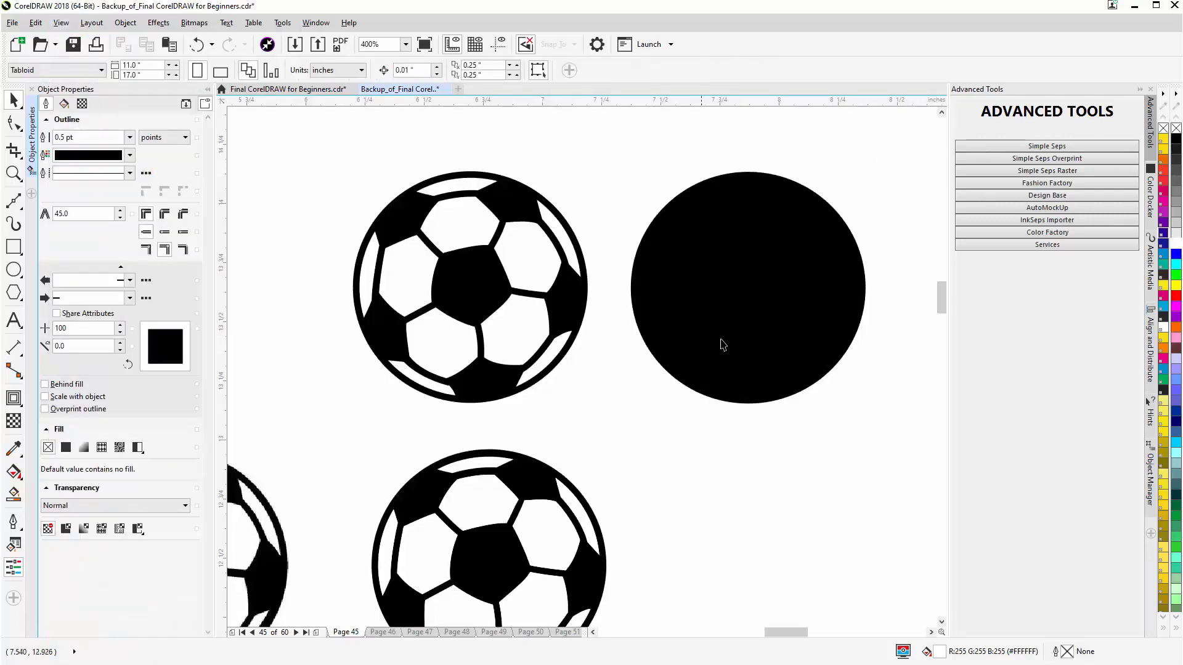
click(740, 332)
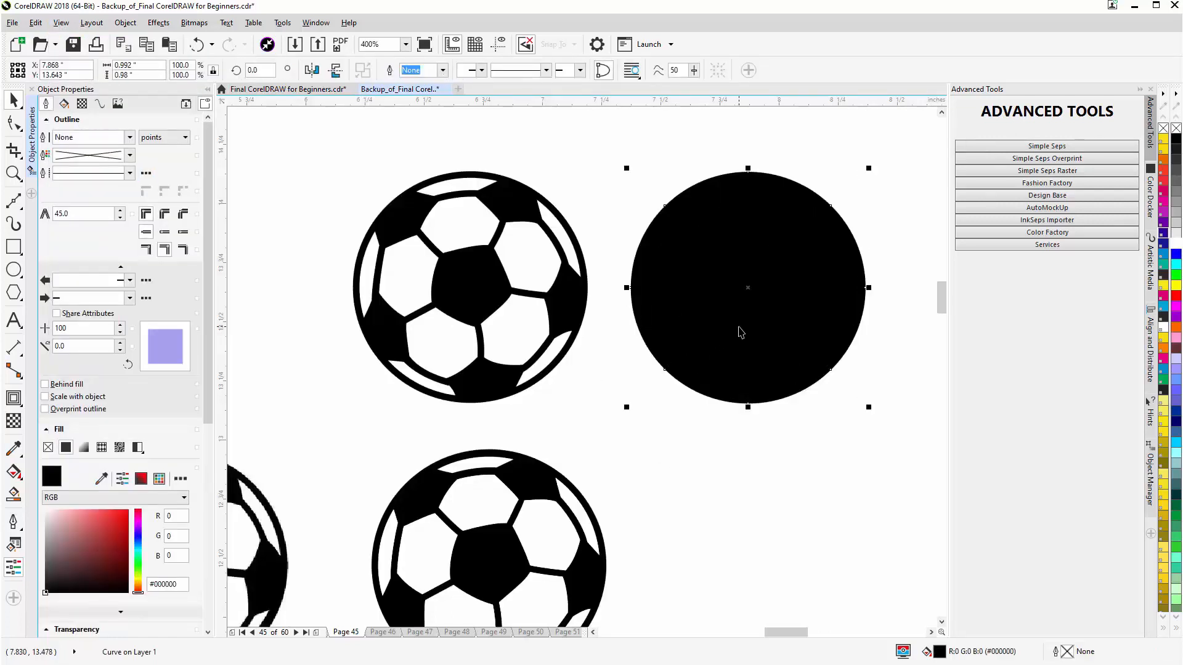
key(shift+Page_Down)
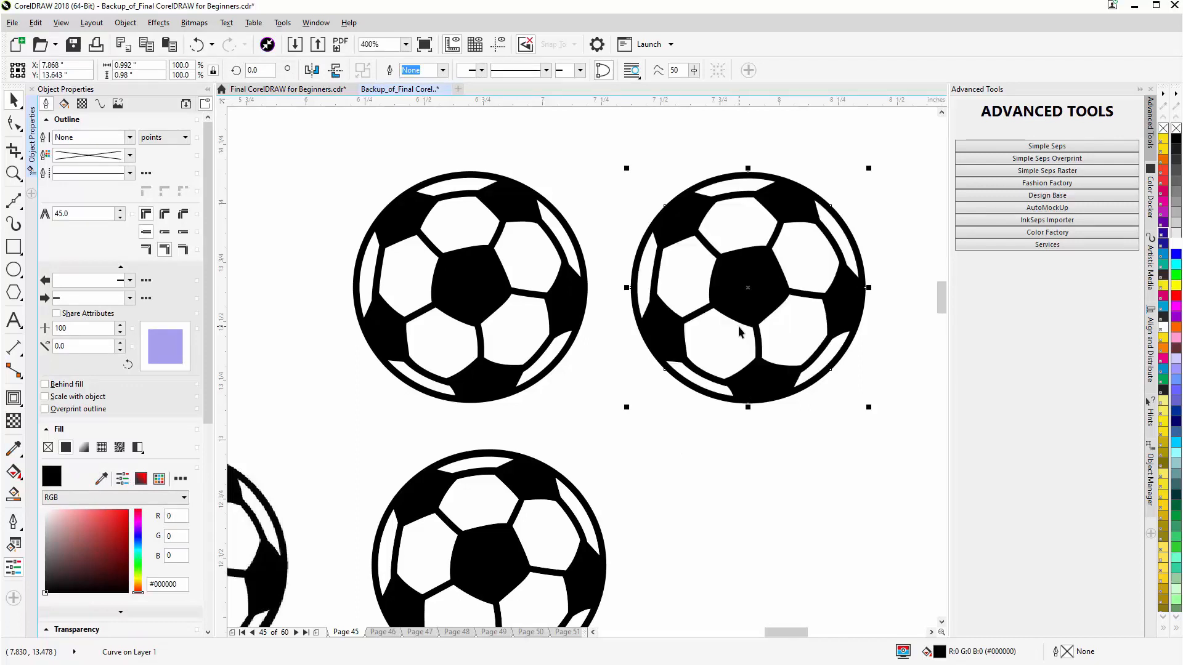
Step: Check the separate white patch curve with a trial move down and to the right, and undo the move
click(730, 352)
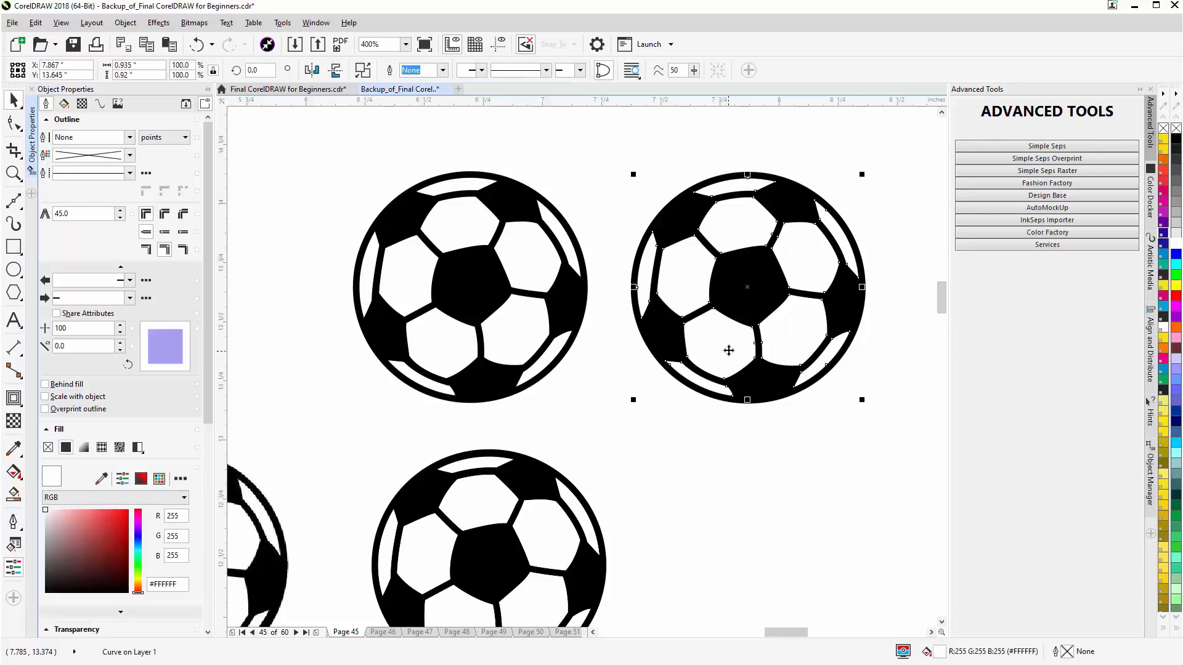
drag(728, 351, 829, 392)
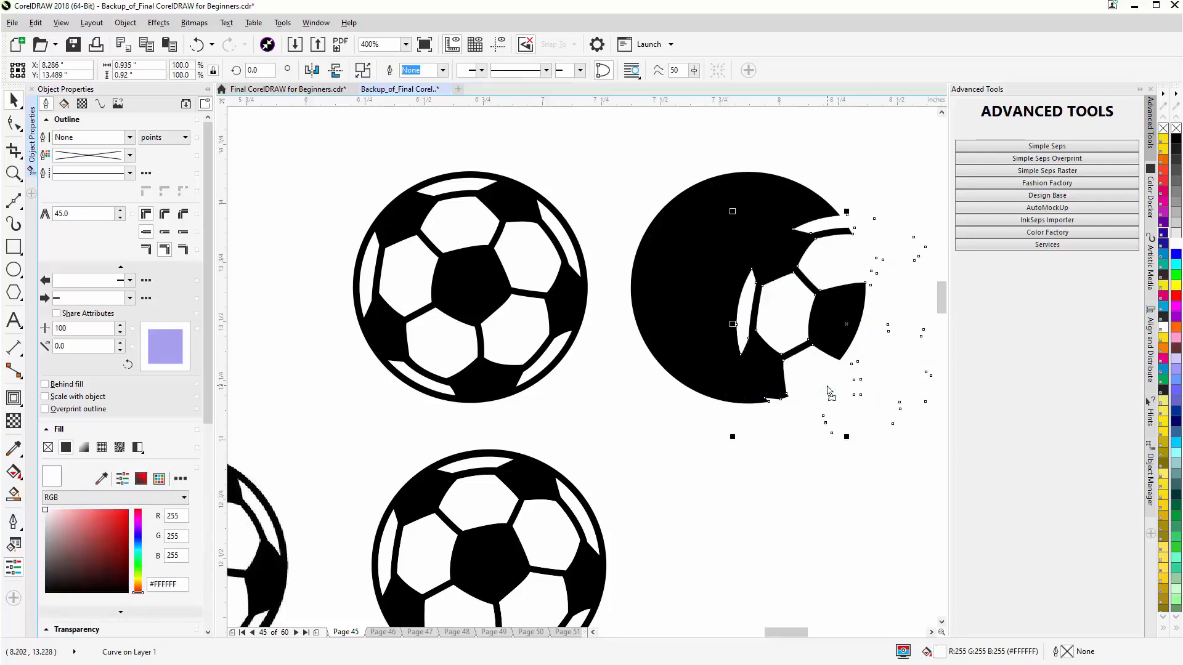
key(ctrl+z)
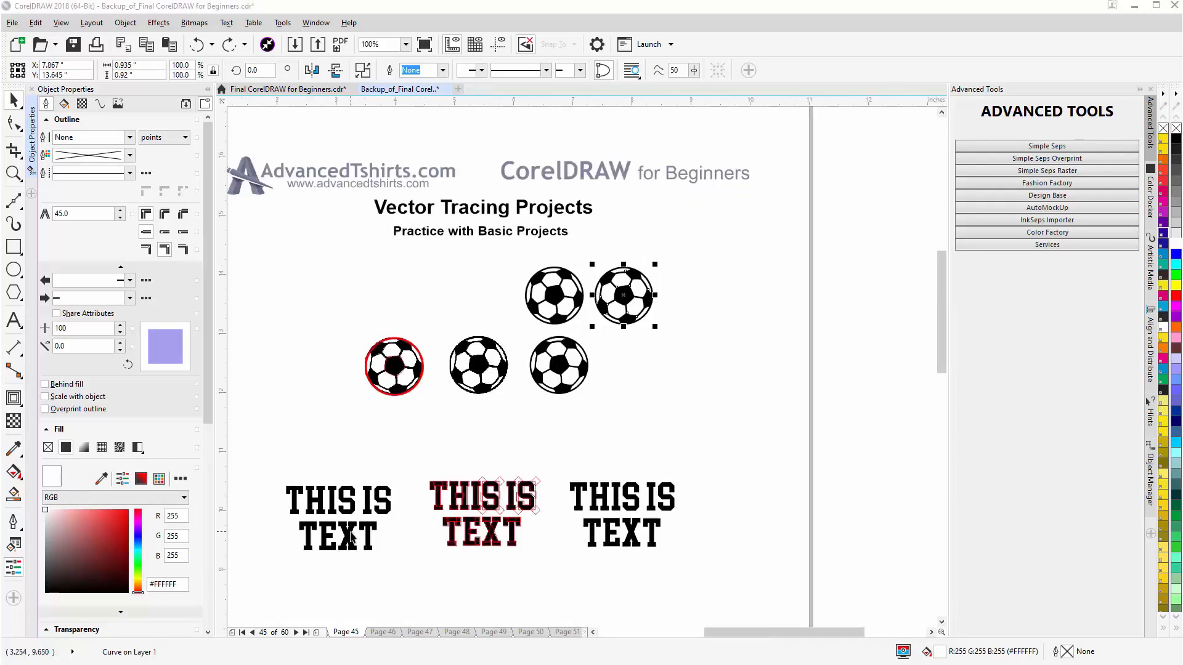
Step: Examine the THIS IS TEXT bitmap and the neighbouring example traced with overlapping red shapes
scroll(350, 532, up, 2)
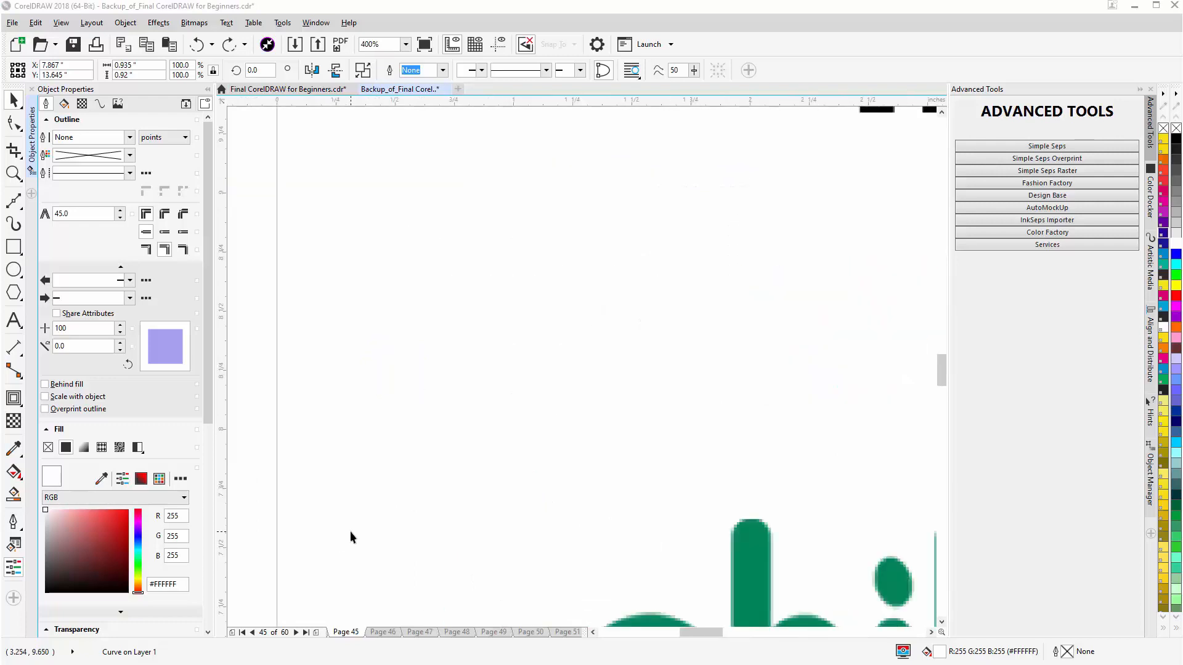
scroll(350, 533, down, 1)
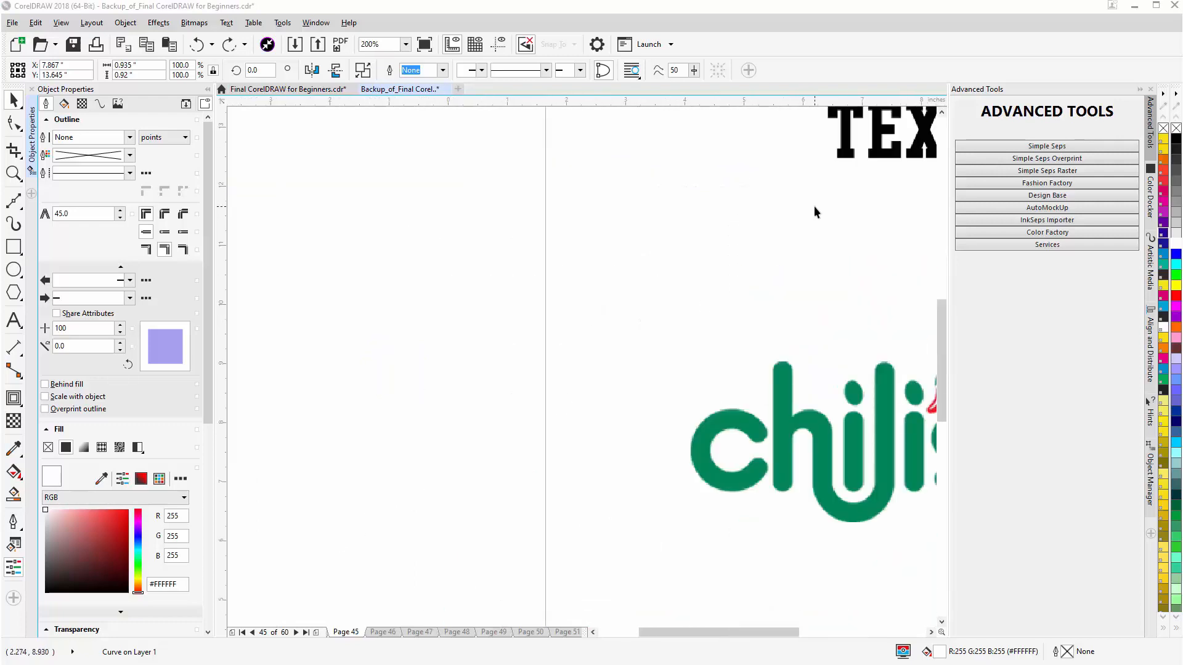
scroll(814, 206, down, 2)
scroll(487, 425, up, 1)
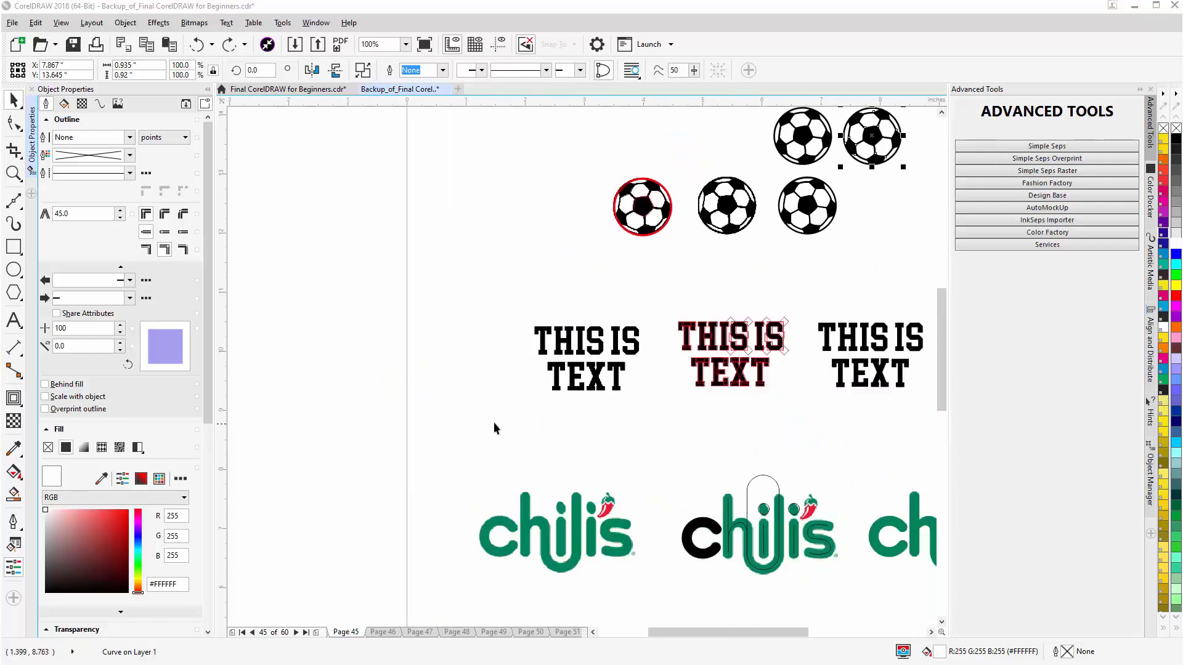
scroll(586, 384, up, 1)
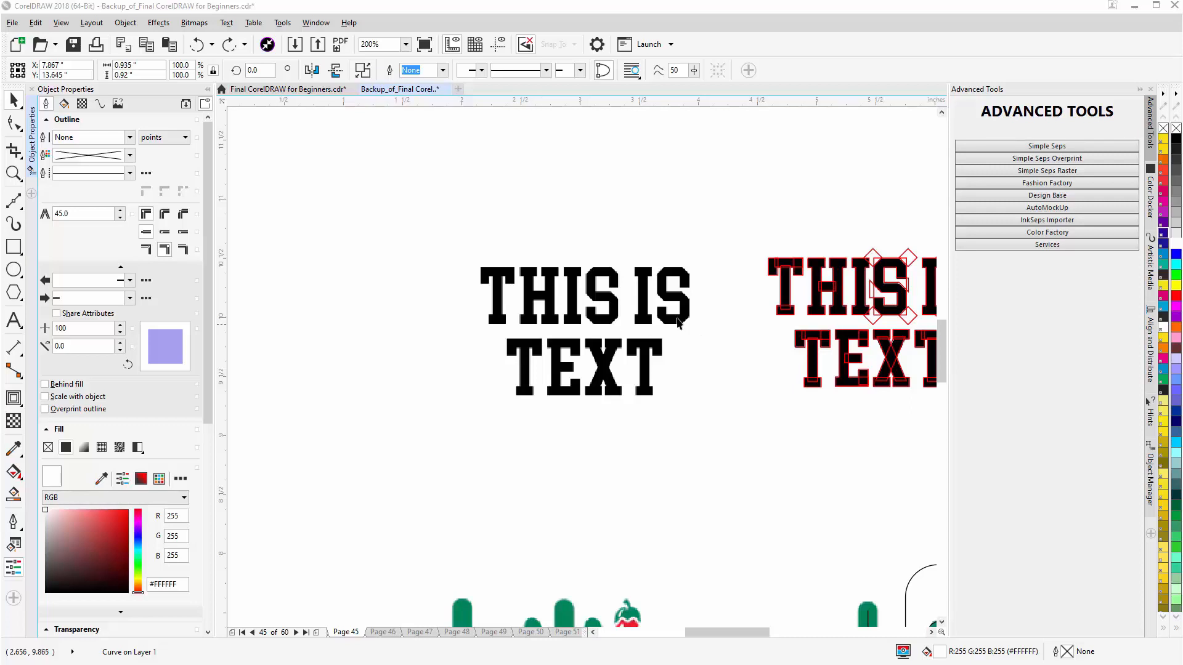
scroll(848, 309, up, 1)
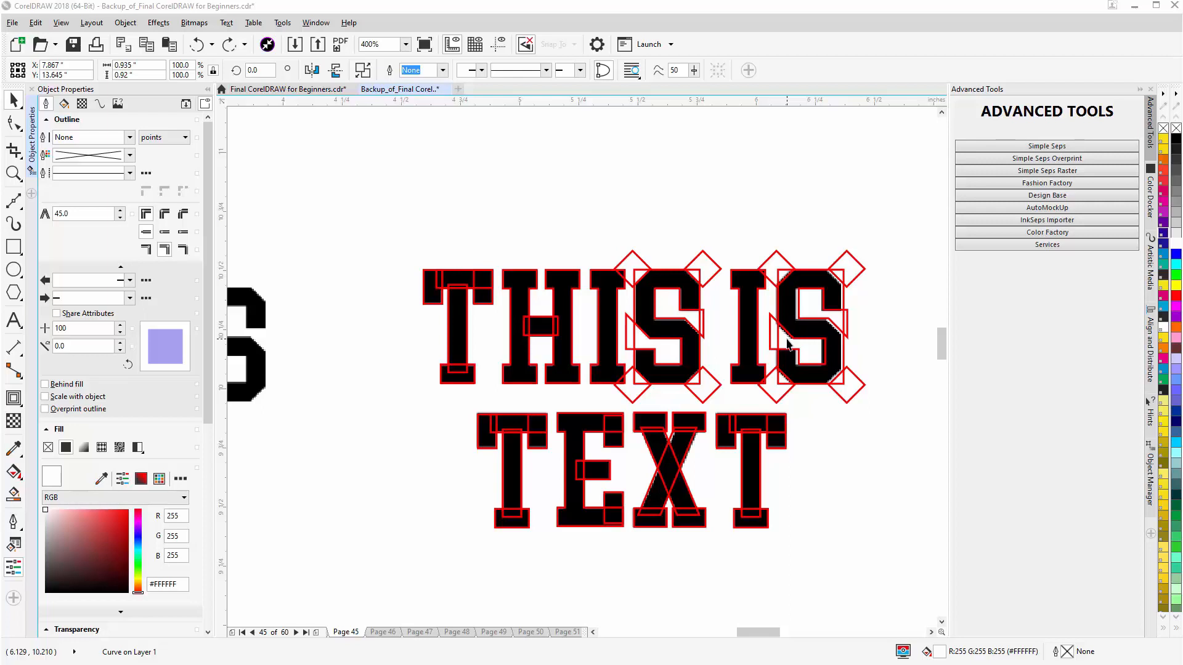
scroll(307, 375, down, 1)
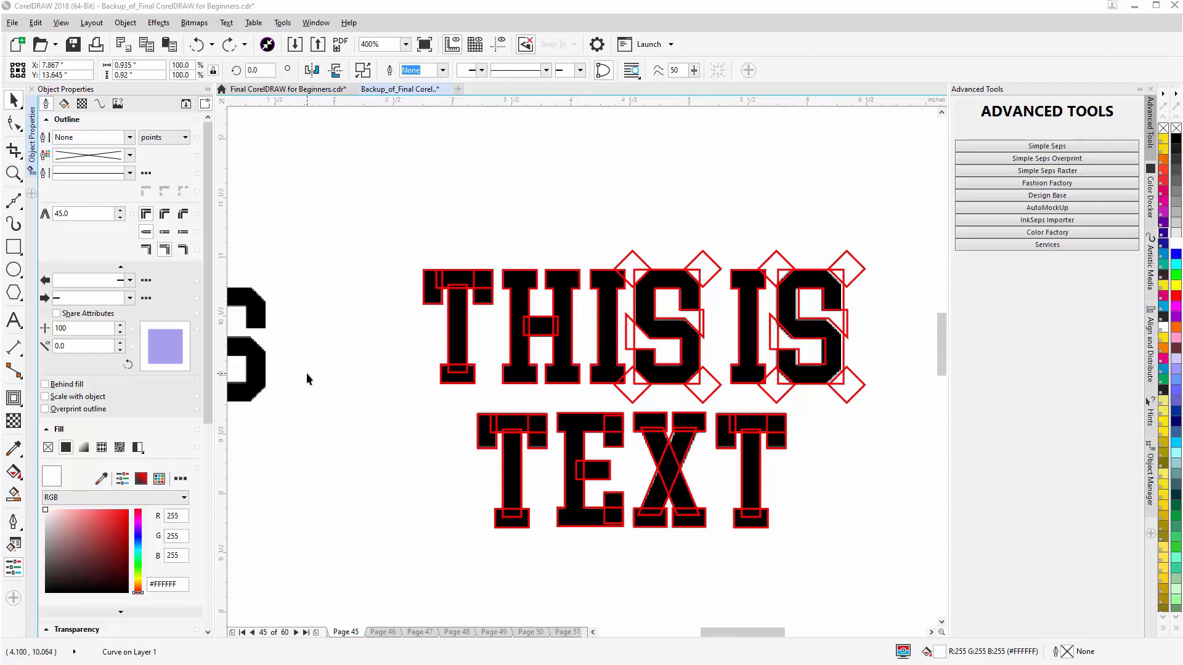
scroll(305, 372, down, 1)
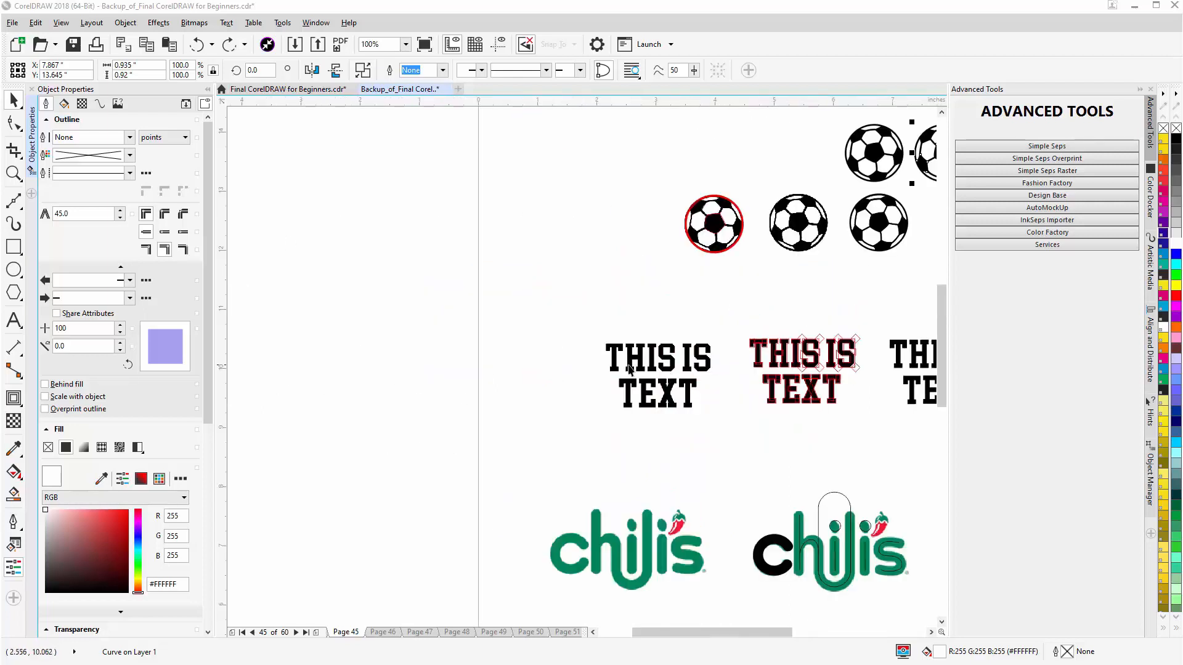
Step: Draw a rectangle about 0.079 by 0.467 inches over the stem of the bitmap's first T and give it a red outline
scroll(565, 350, up, 1)
scroll(564, 350, up, 2)
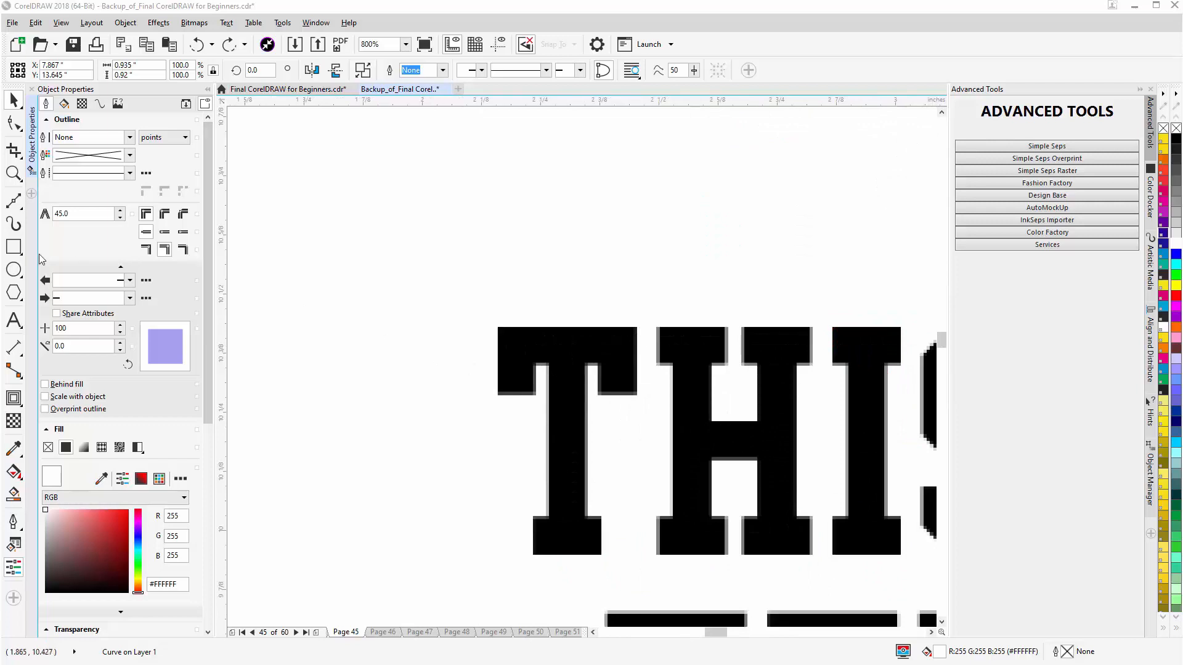
click(13, 248)
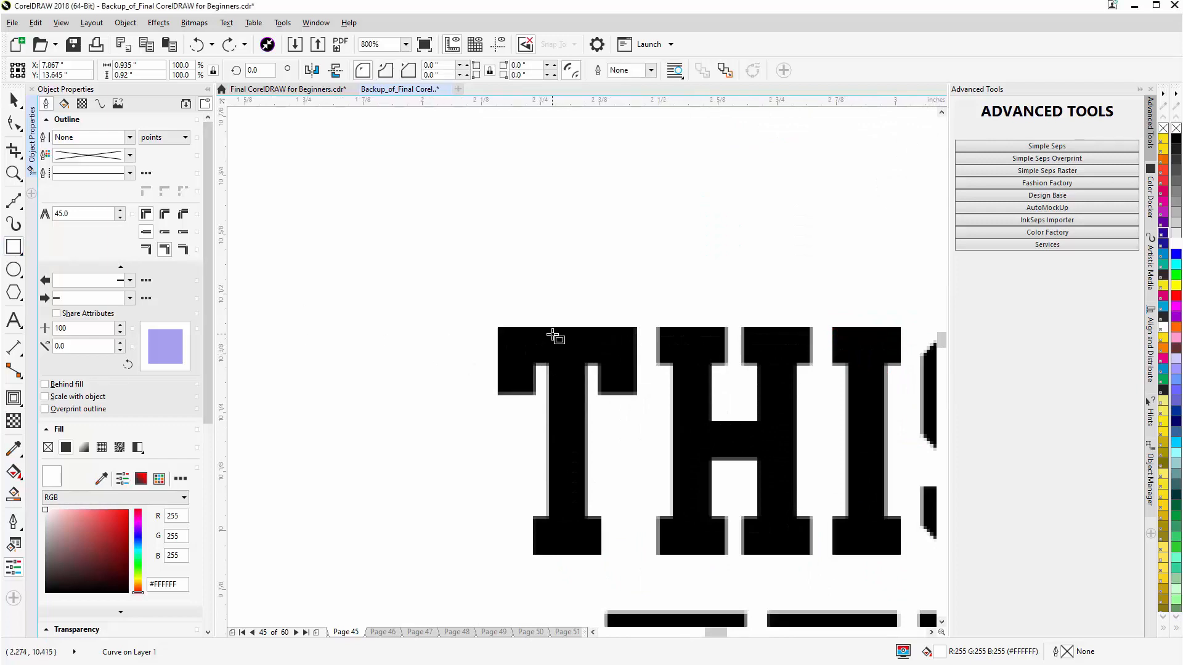
drag(547, 334, 585, 553)
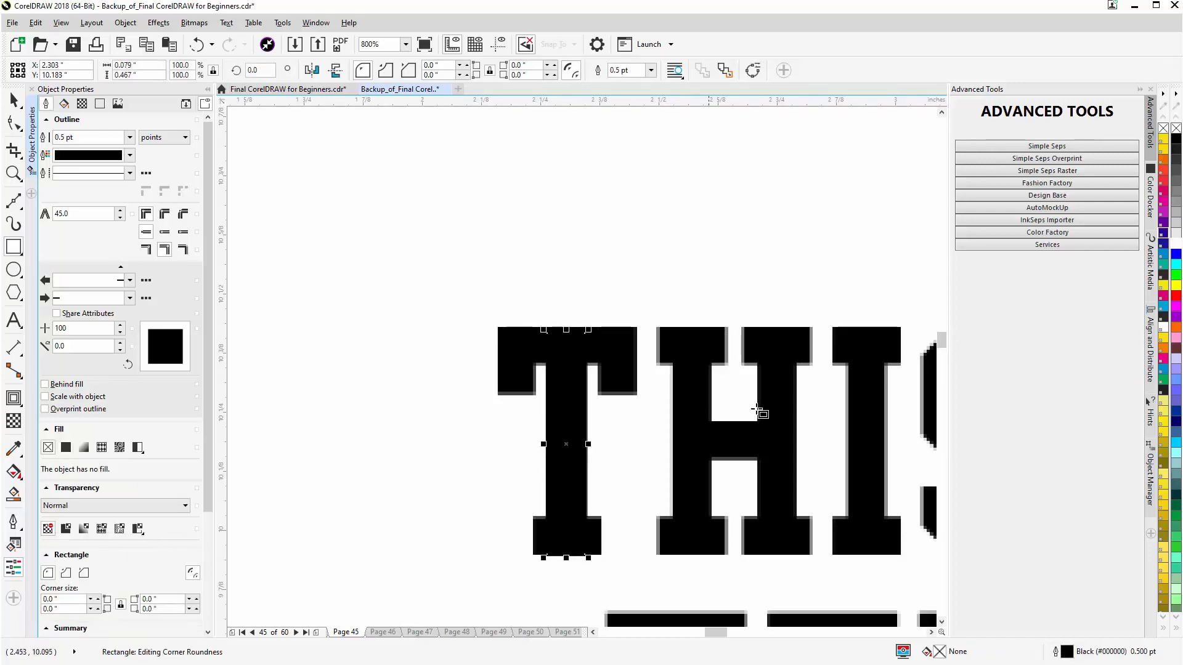
right_click(1176, 297)
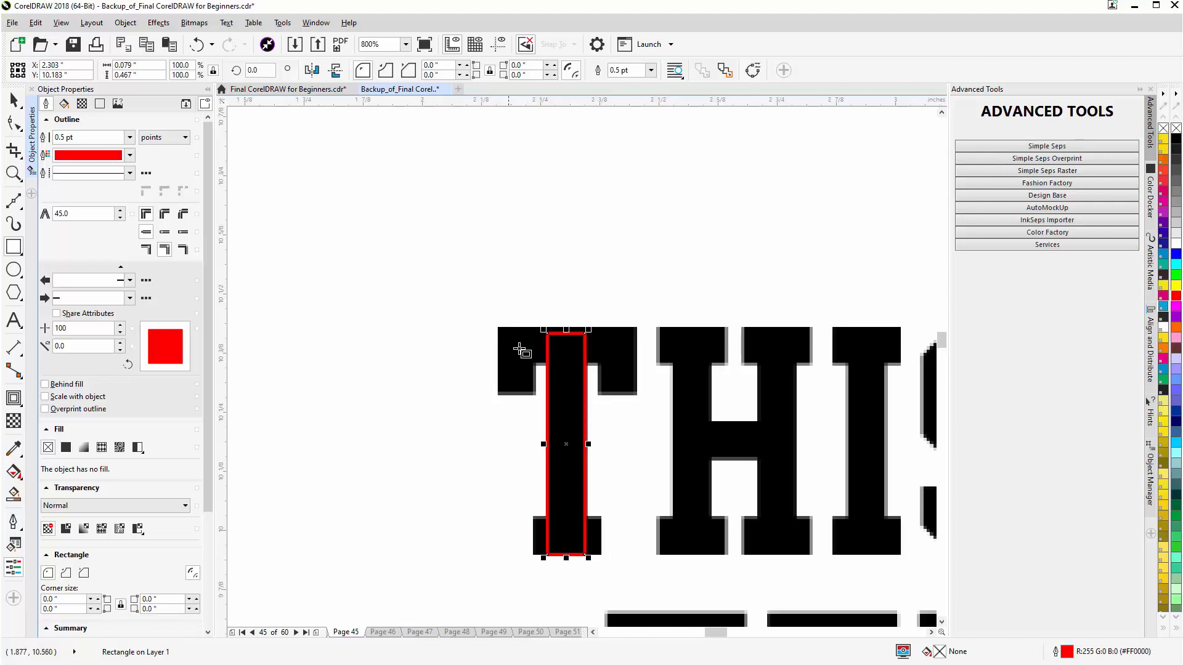
Step: Make a copy of the T's stem rectangle rotated by 90 degrees and align it with the stem's bottom edge
click(566, 445)
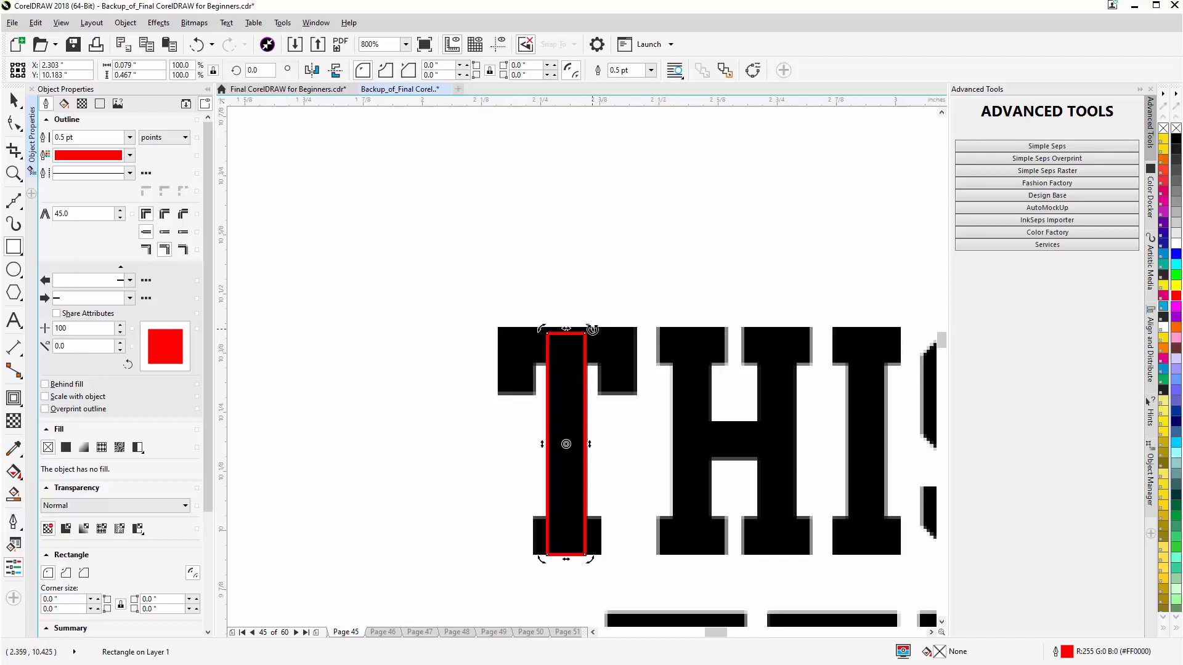
drag(590, 330, 651, 452)
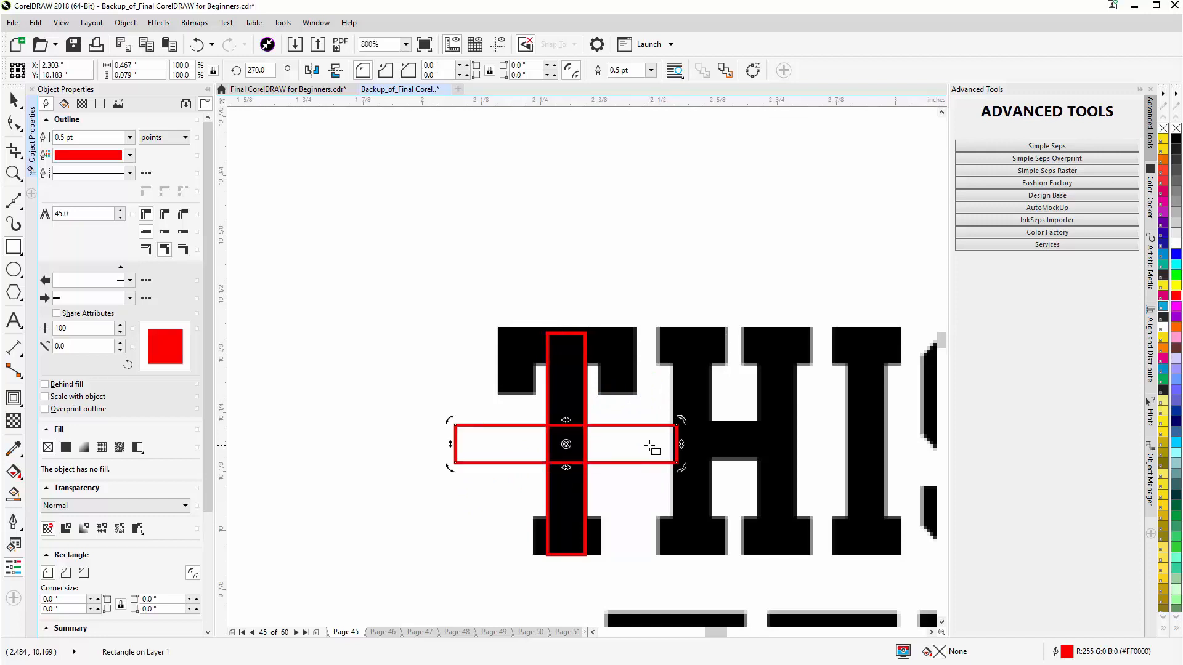
shift+click(585, 374)
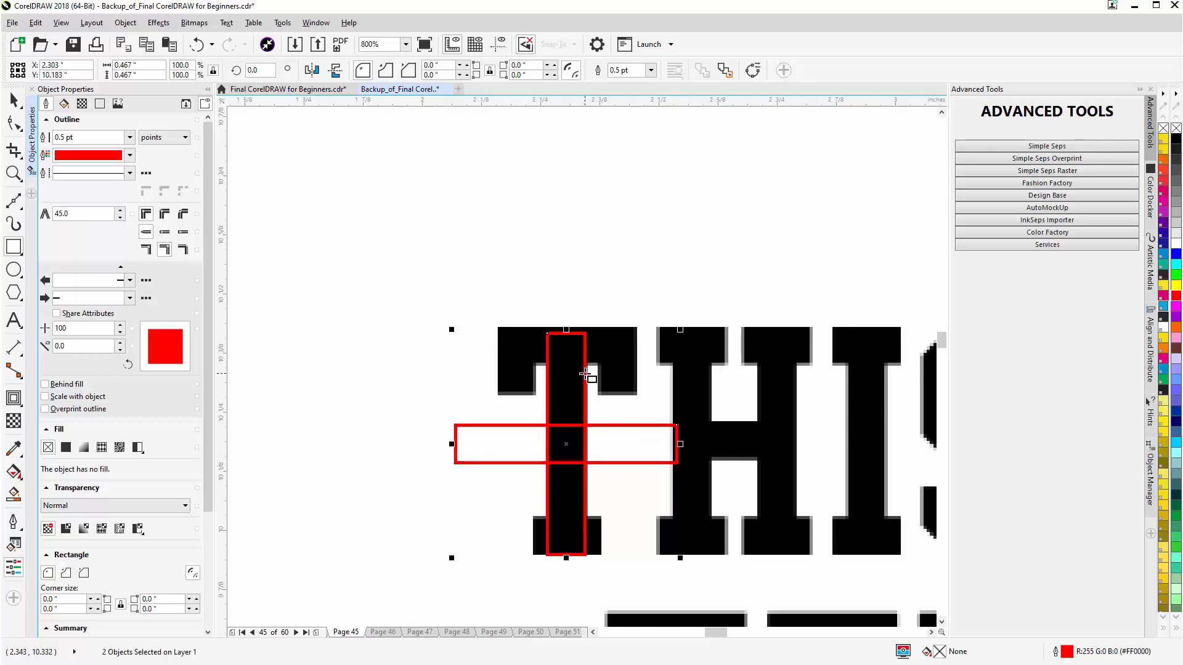
key(b)
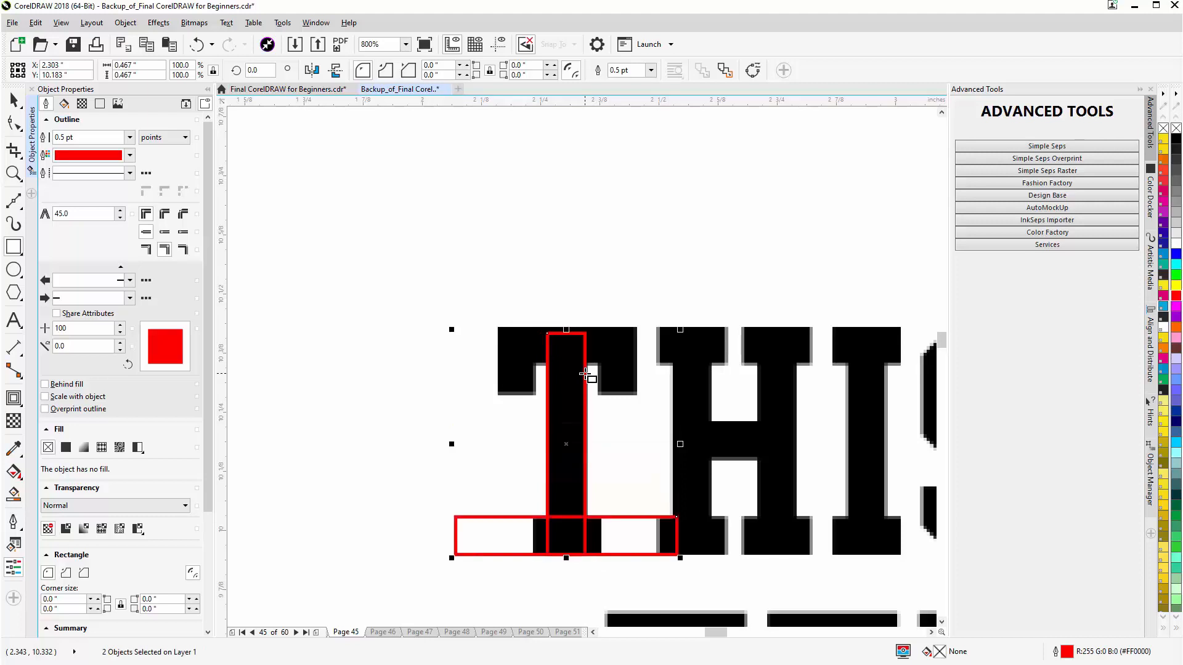
click(481, 517)
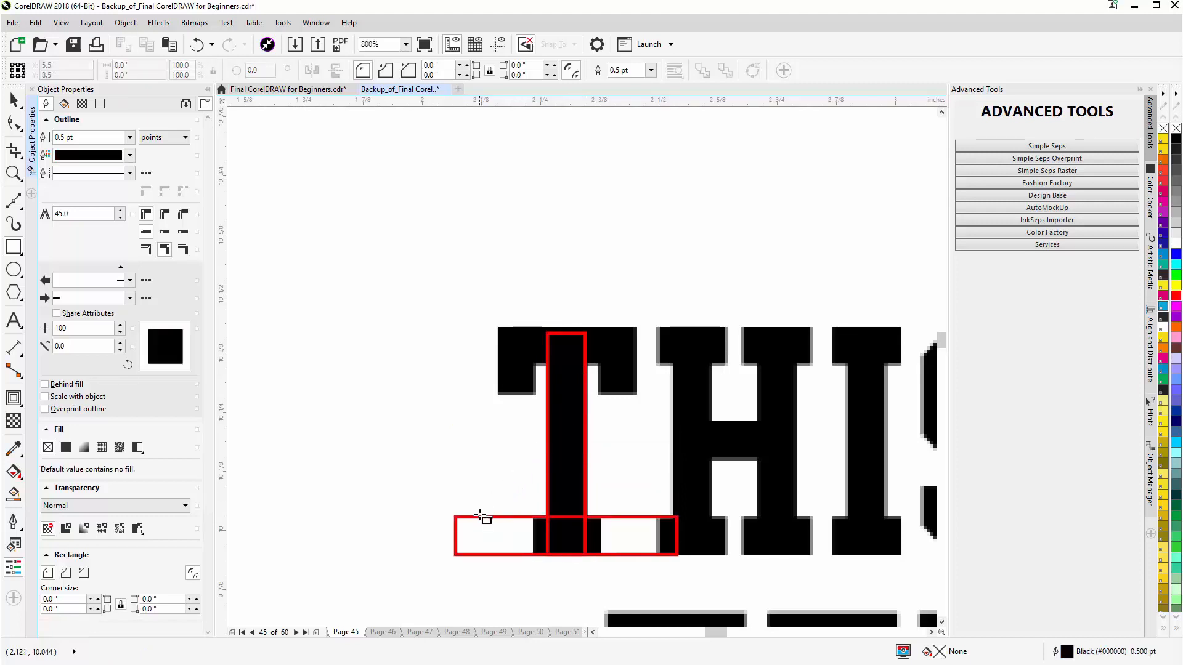
Step: Narrow the horizontal rectangle from both sides to about 0.147 inches wide to fit the T's foot
click(480, 517)
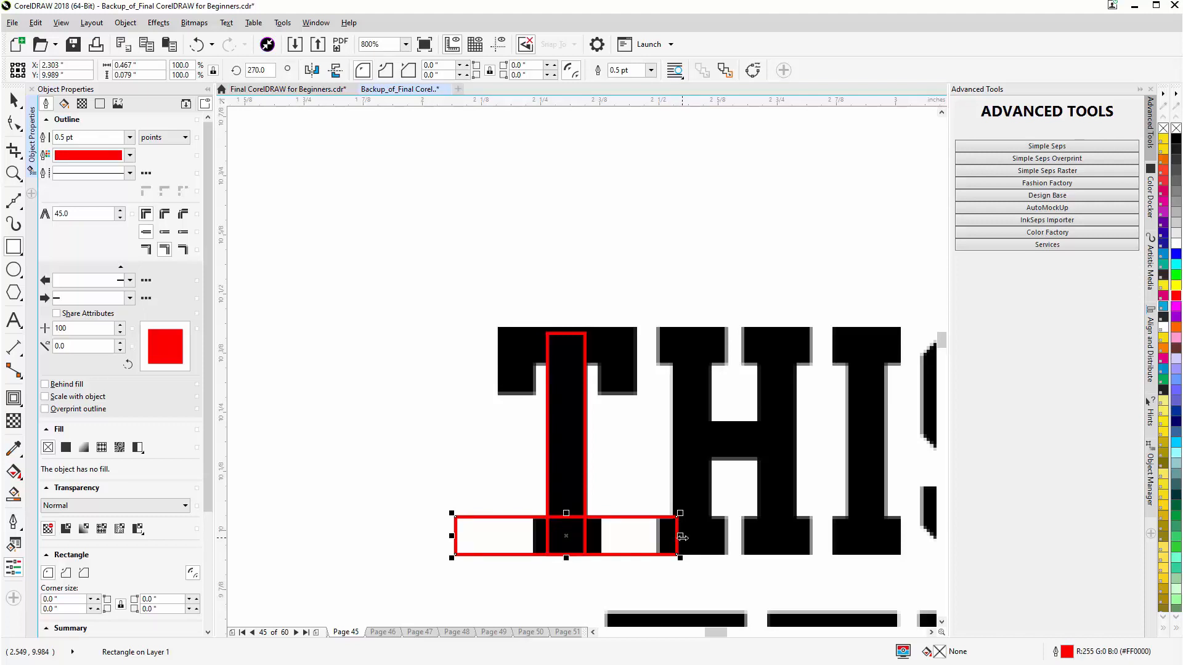
drag(682, 537, 607, 567)
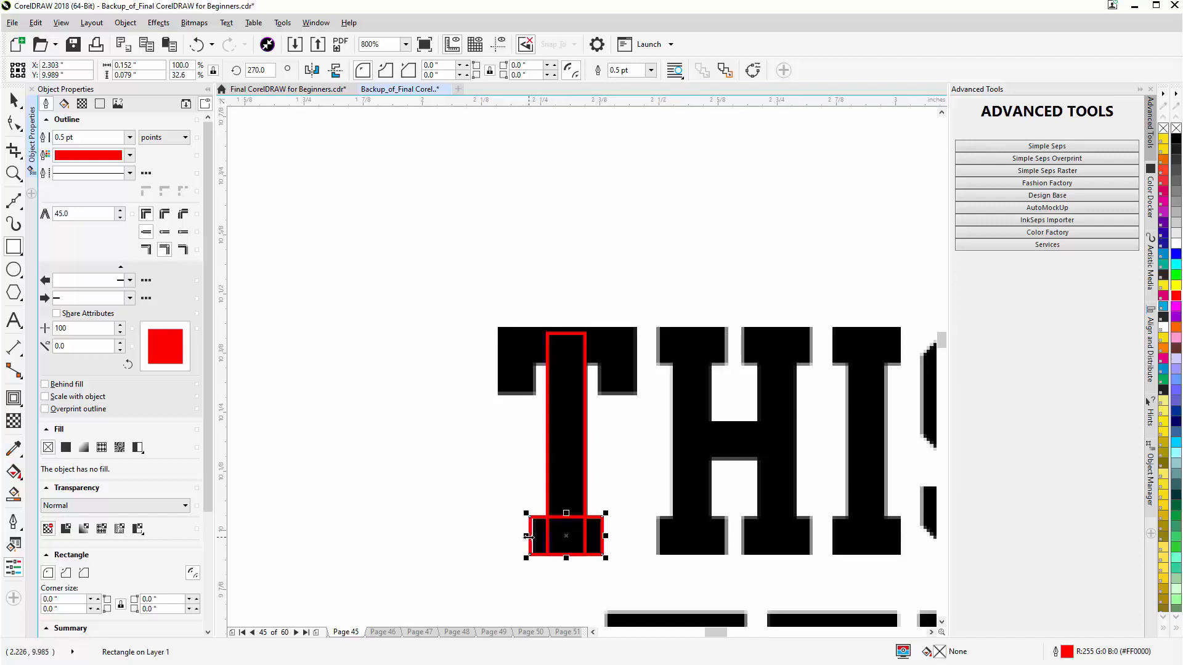
drag(527, 536, 531, 537)
Step: Copy the foot rectangle up over the T's top bar and extend the stem rectangle upward to about 0.48 inches tall
drag(567, 536, 560, 363)
click(582, 417)
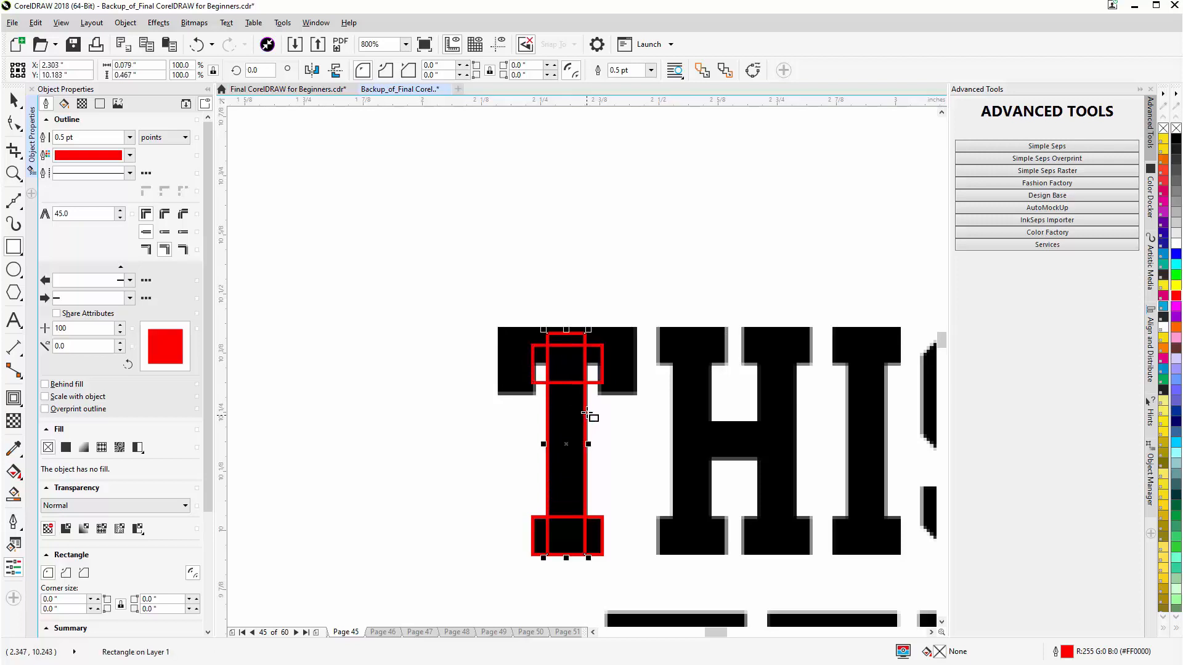
drag(568, 330, 569, 326)
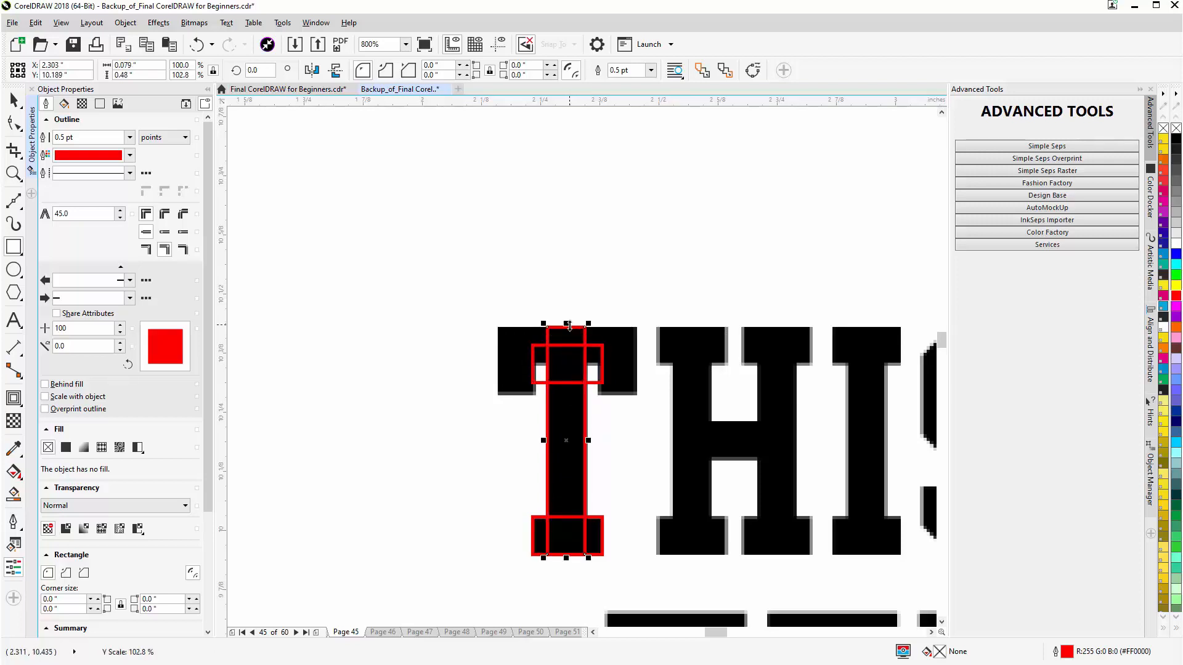
Step: Align the copied rectangle with the stem's top edge and widen it symmetrically to about 0.293 inches to cover the T's top bar
click(603, 364)
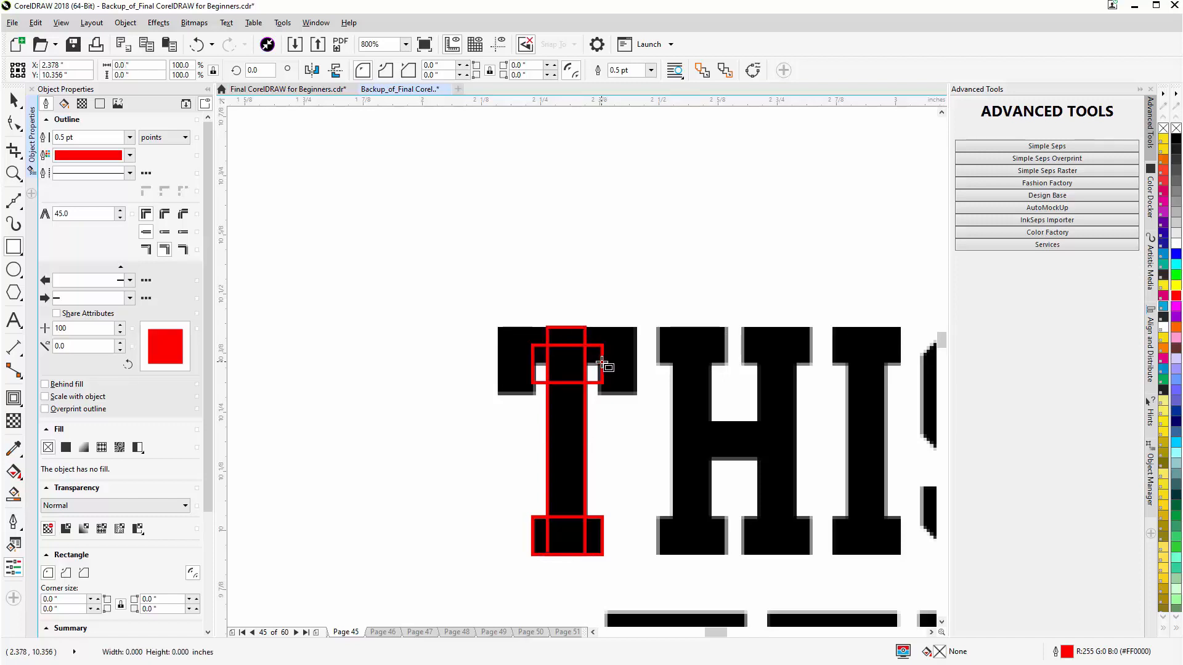
shift+click(585, 336)
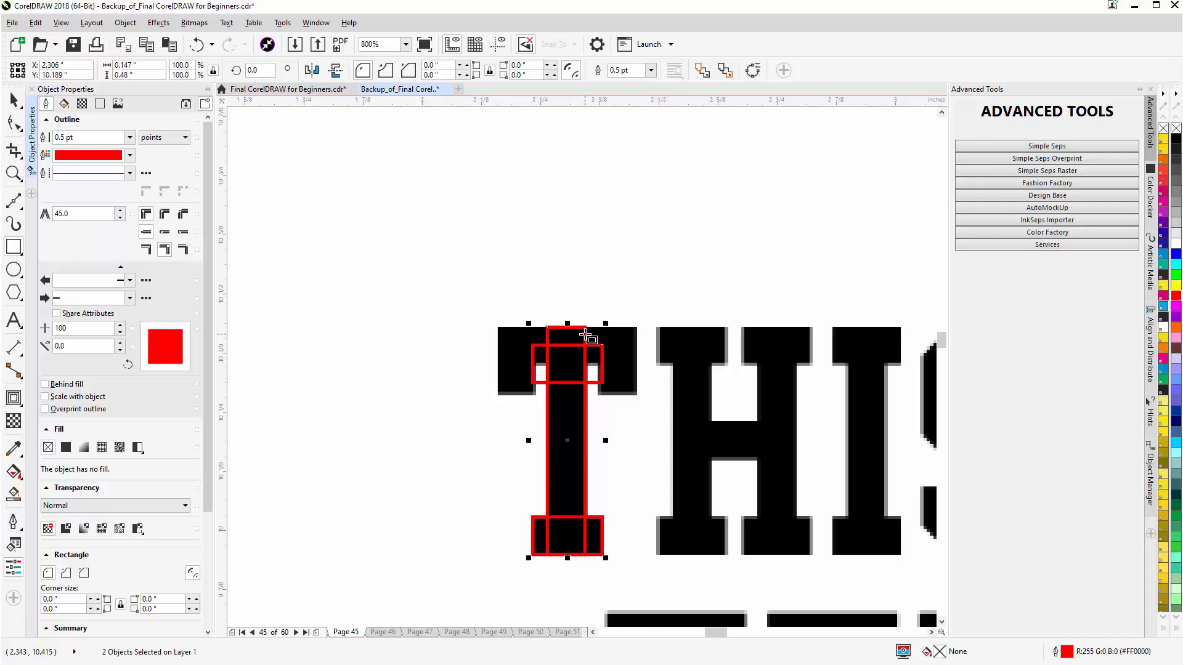
key(t)
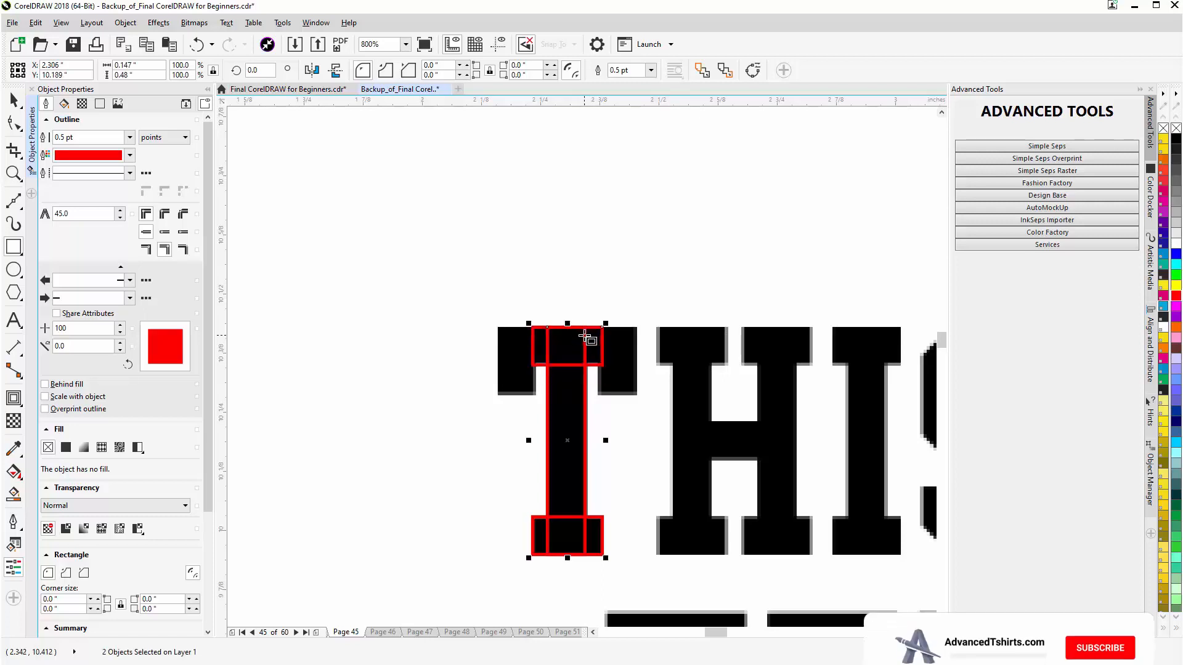
click(603, 366)
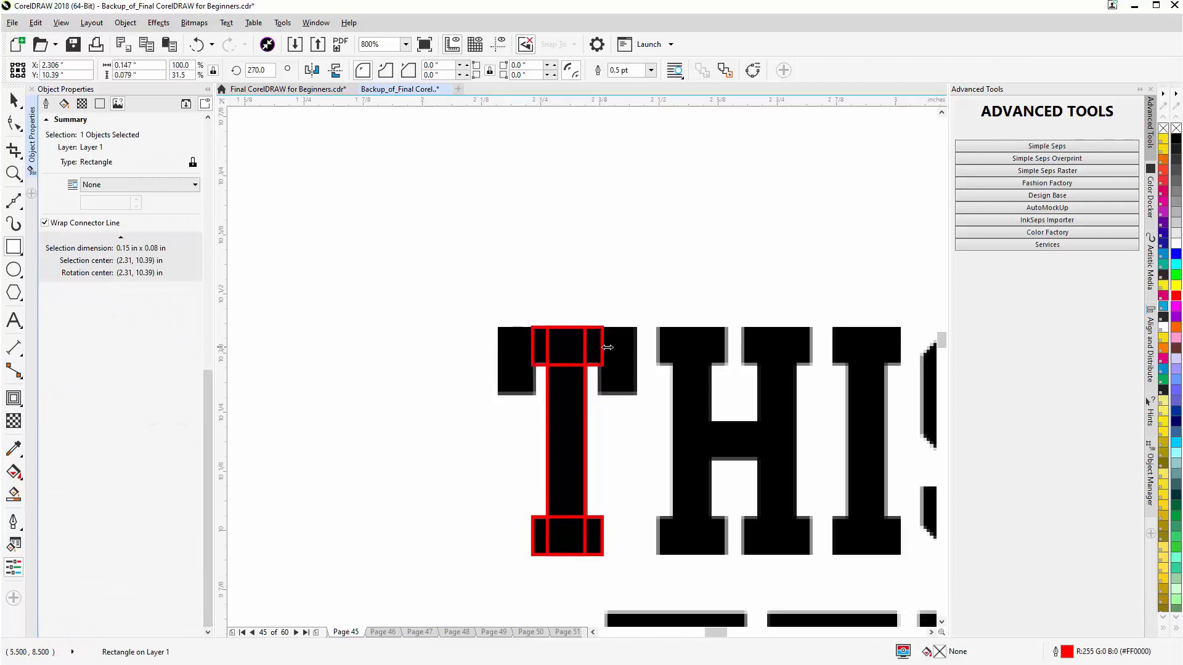
drag(606, 347, 641, 346)
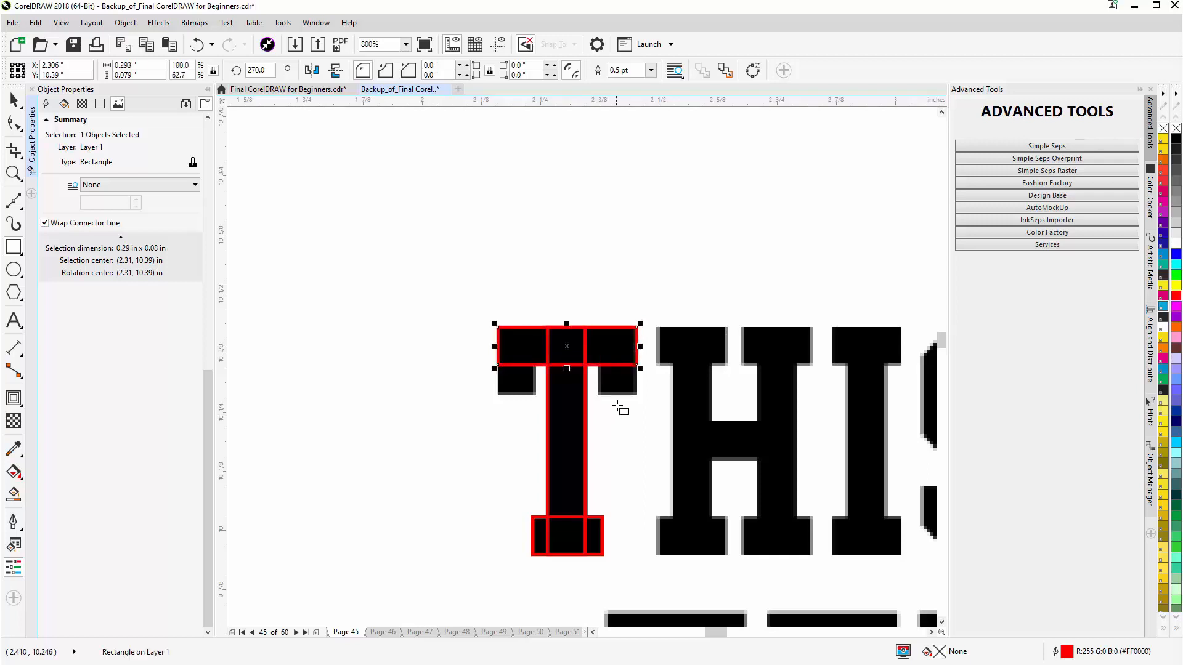
Step: Copy the T's foot rectangle to just below the right arm and rotate the copy by 90 degrees
click(602, 527)
click(567, 536)
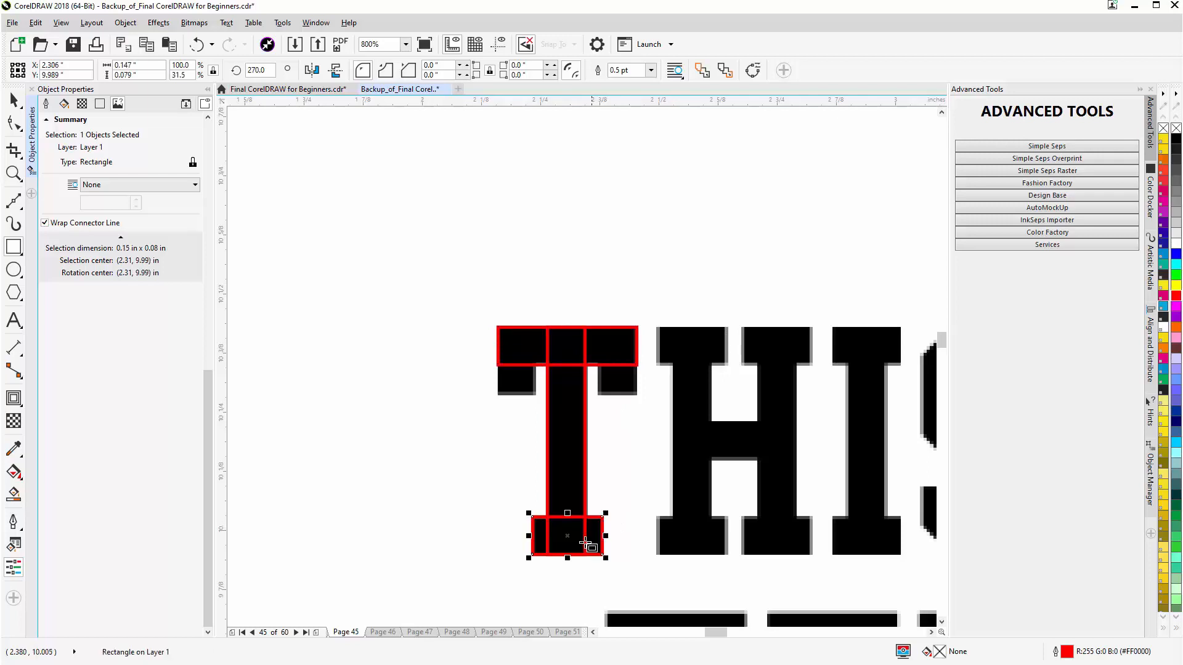
drag(569, 536, 618, 410)
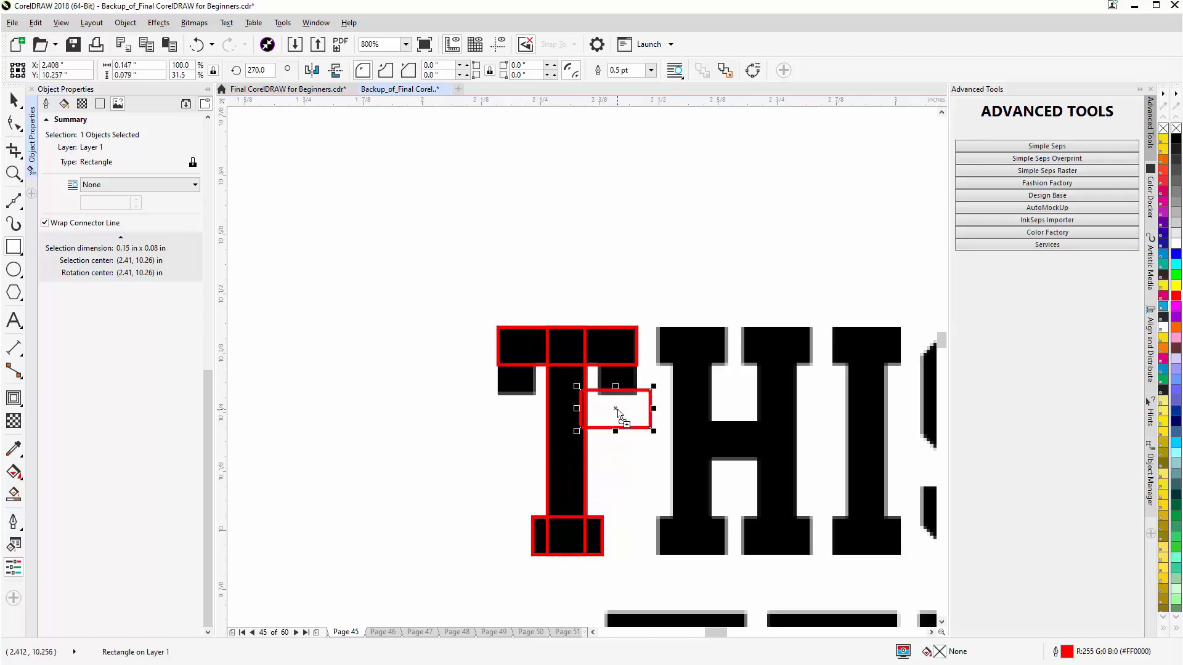
click(617, 409)
drag(655, 384, 638, 451)
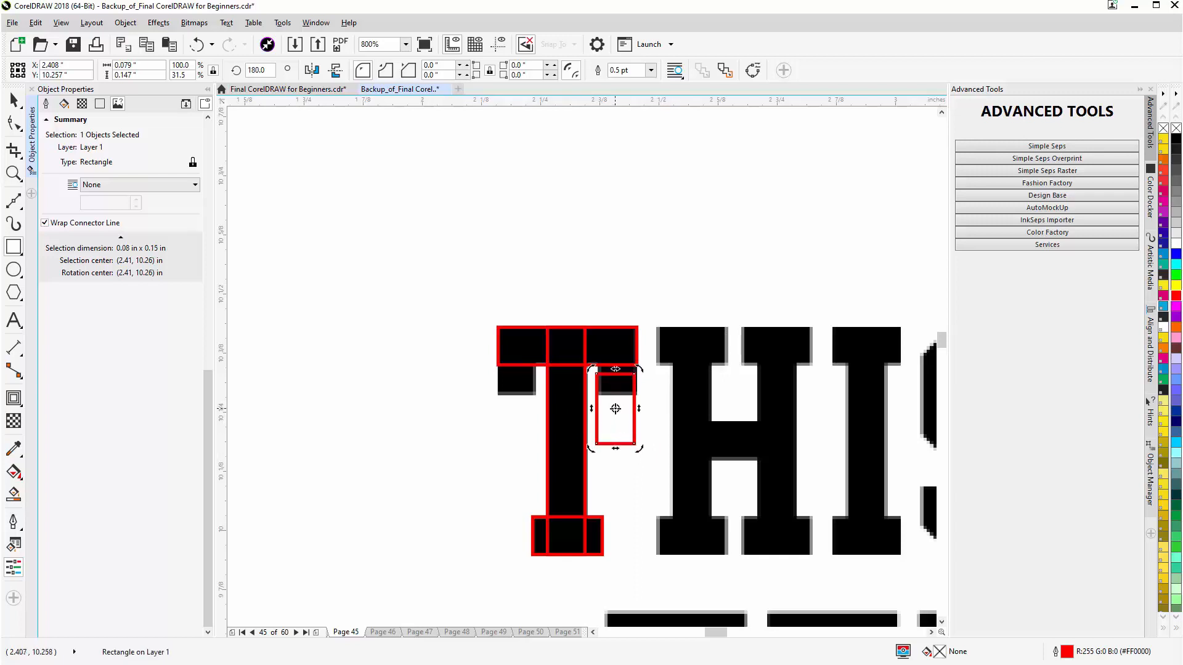
Step: Fit the upright rectangle over the T's right serif at about 0.079 by 0.126 inches and align it with the top bar's right edge
click(615, 409)
mouse_move(615, 408)
mouse_down()
mouse_move(618, 367)
mouse_move(616, 403)
mouse_up()
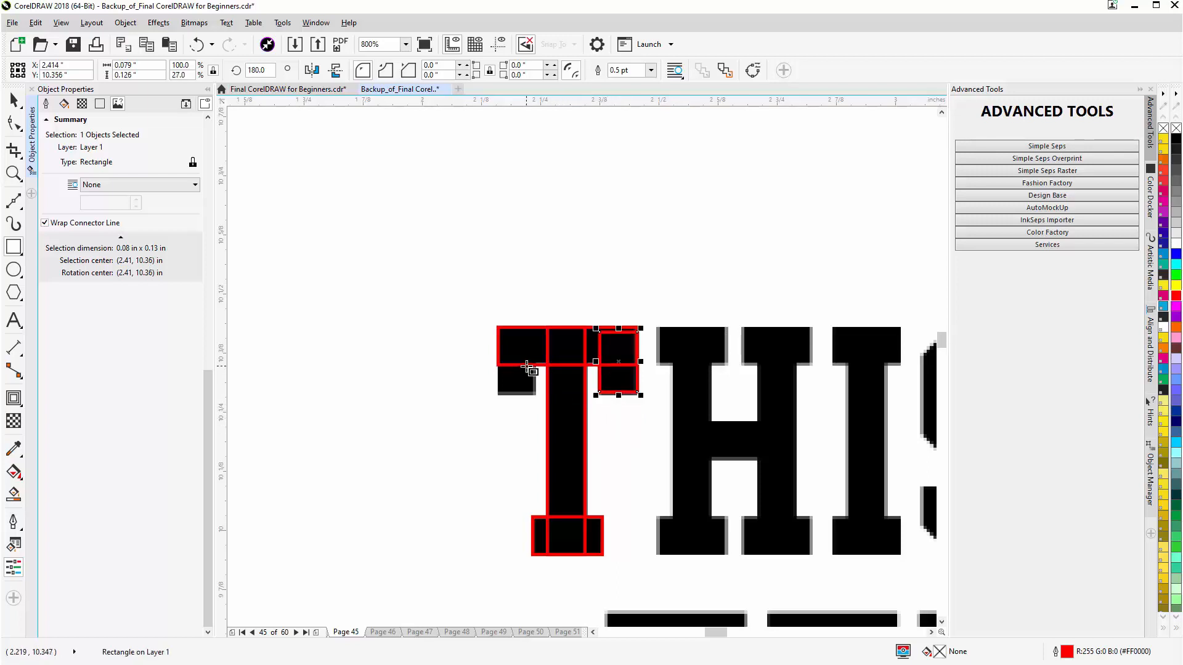
shift+click(527, 367)
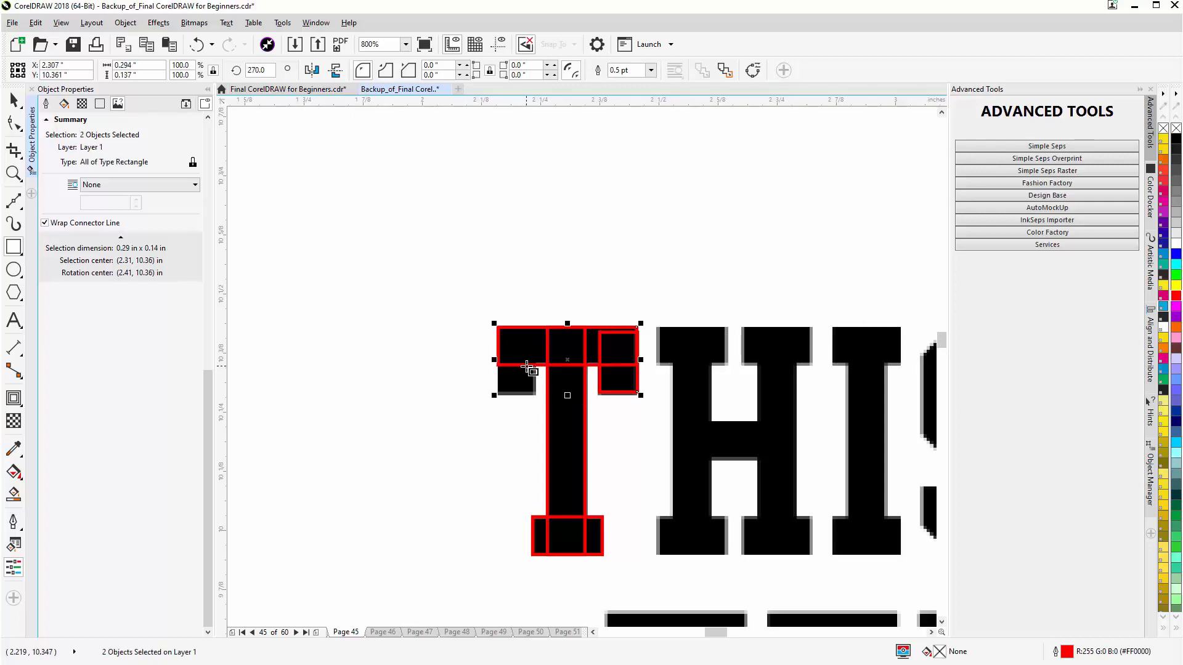
key(r)
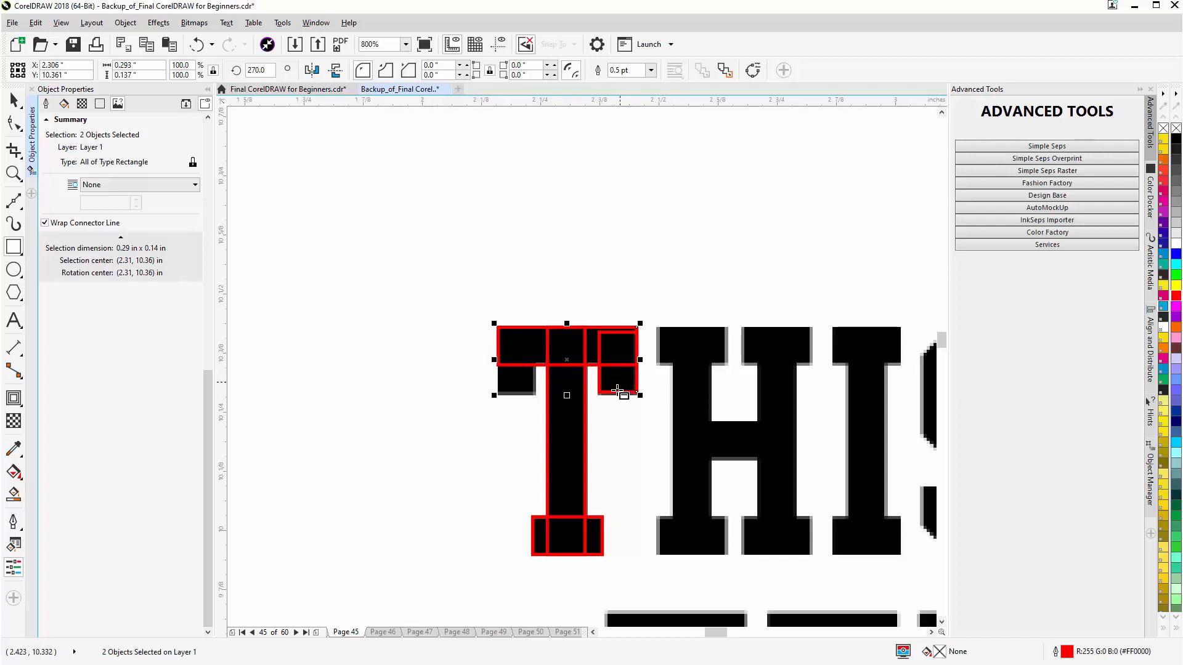
Step: Copy the right serif rectangle onto the T's left serif and align it with the top bar's left edge
click(611, 400)
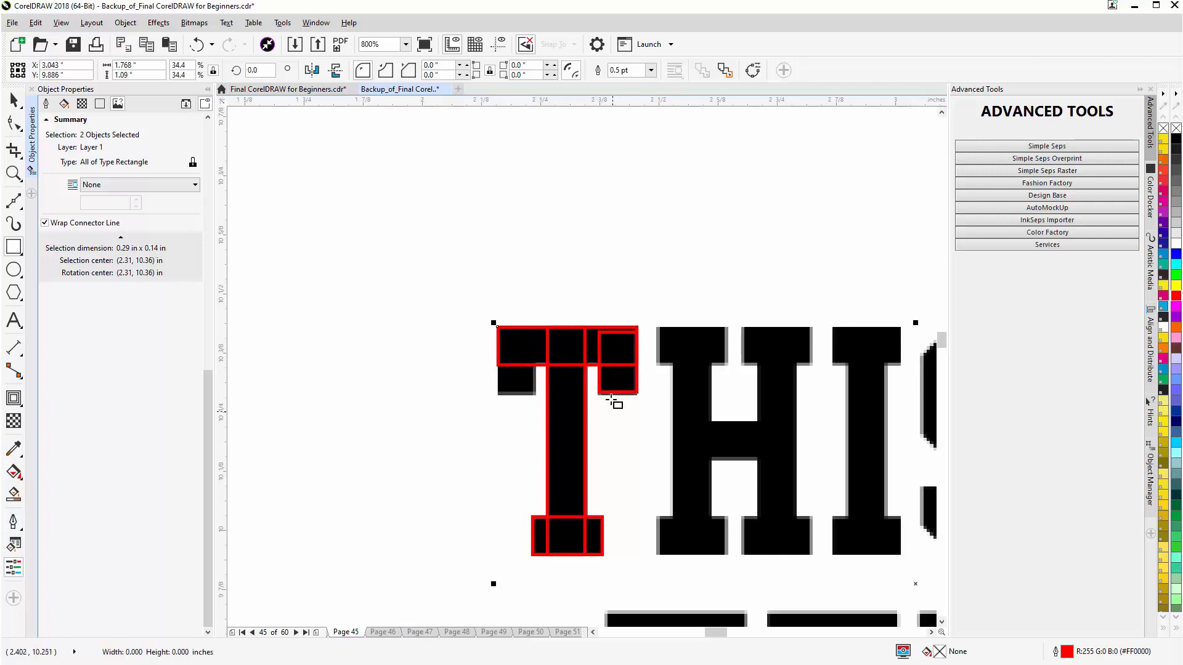
click(609, 392)
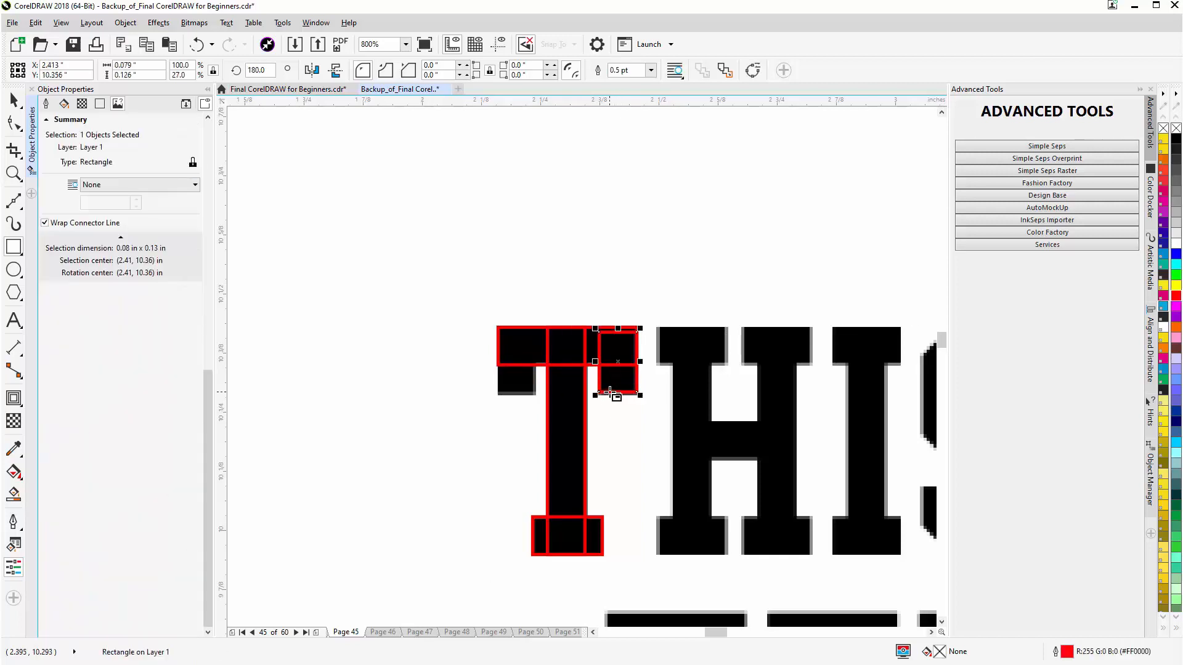
drag(618, 362, 520, 361)
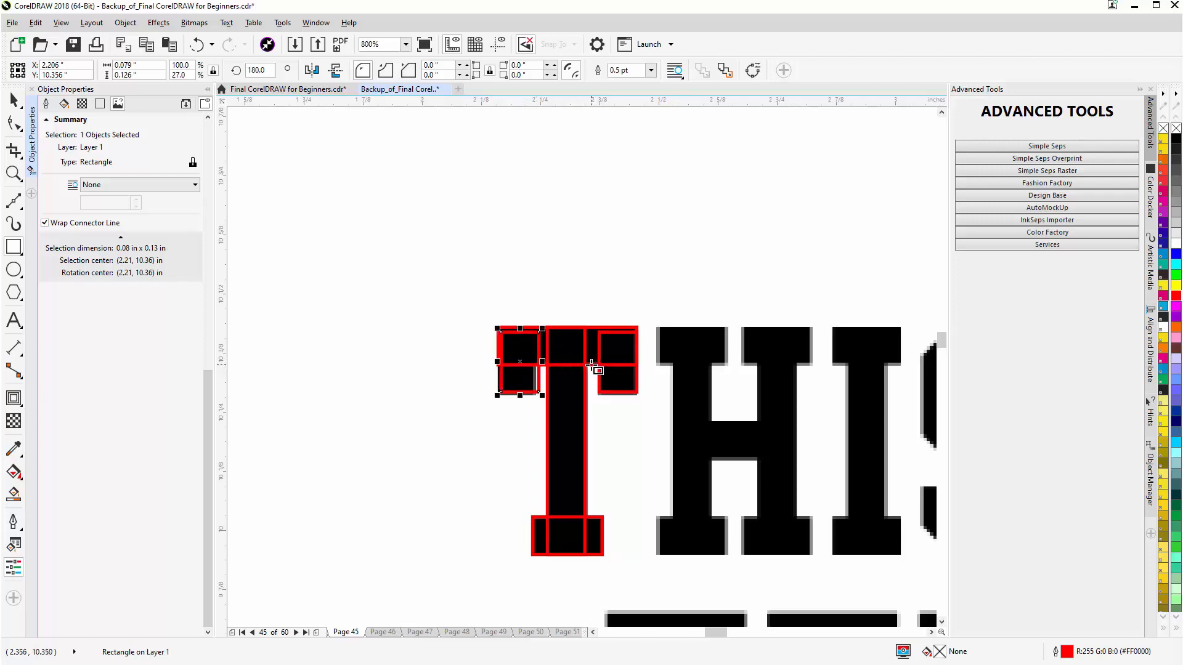
shift+click(592, 366)
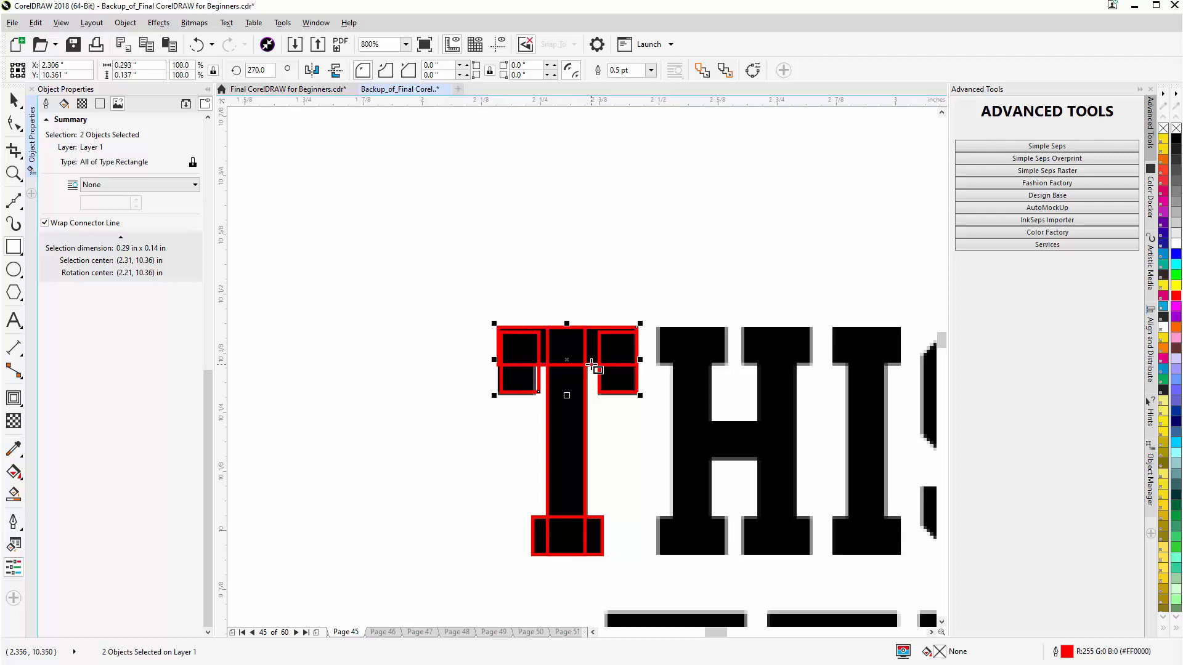
key(l)
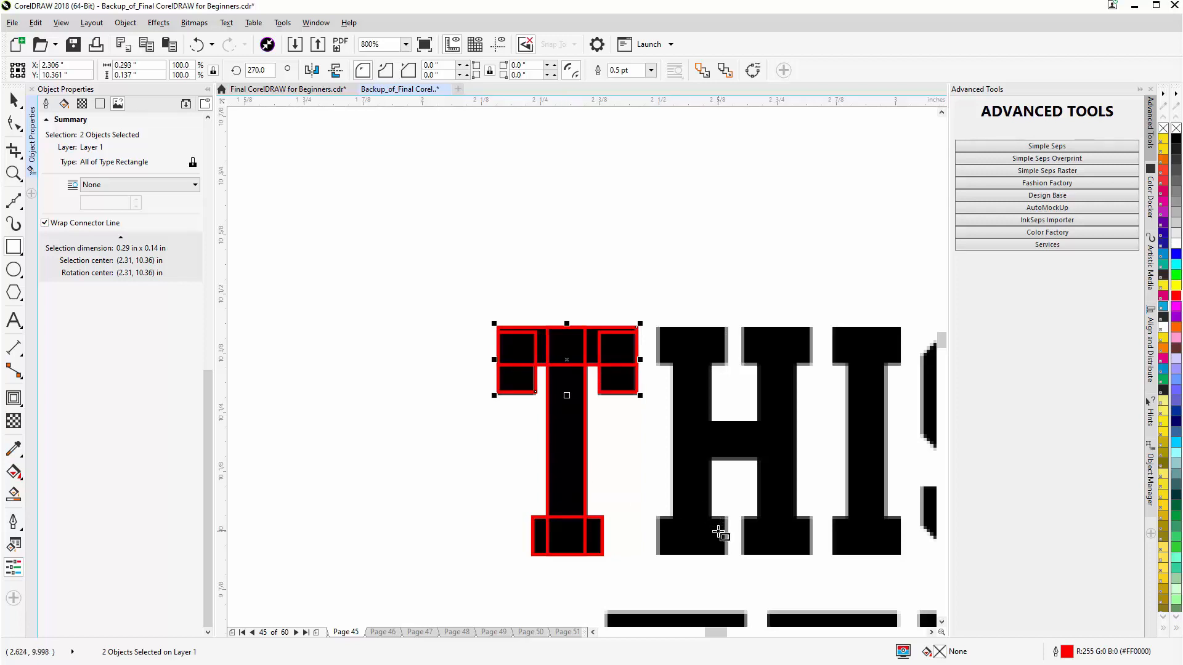
Step: Copy the T's stem and foot rectangles onto both the left and right stems of the bitmap's H
click(585, 459)
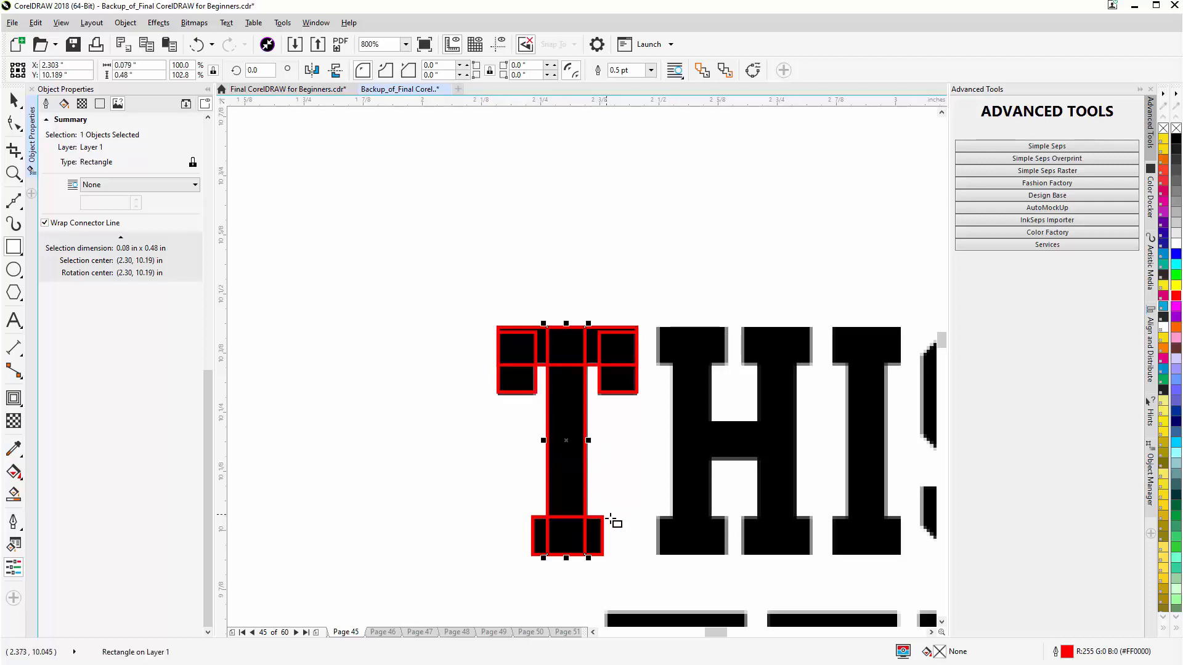
shift+click(592, 486)
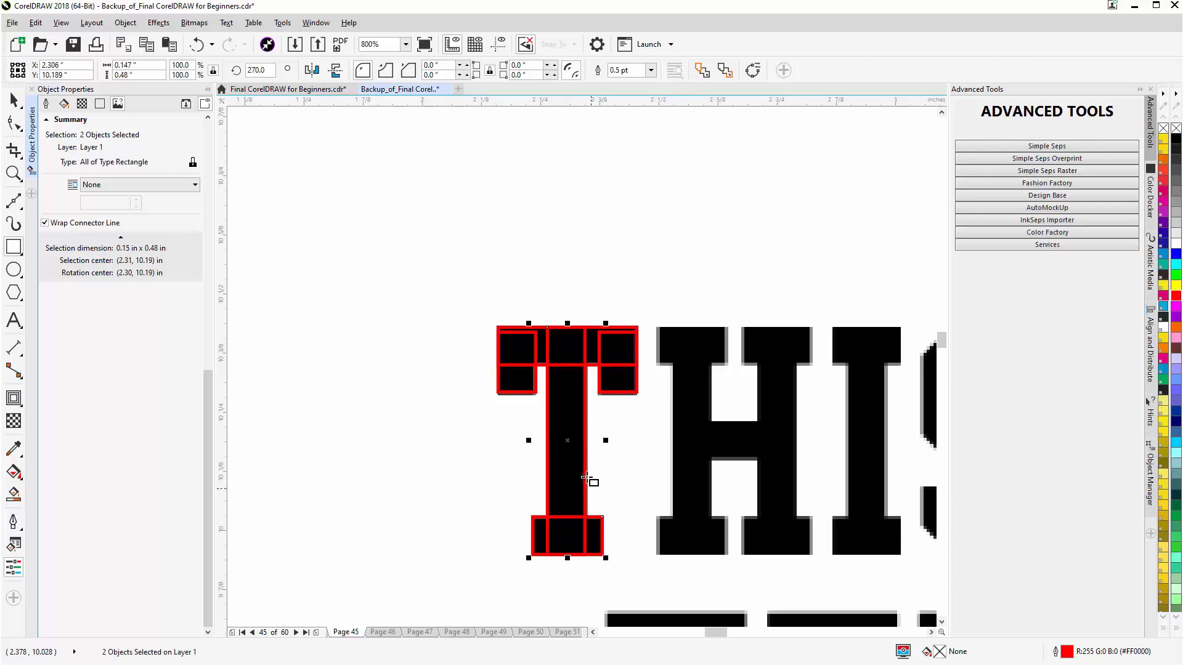
drag(569, 443, 795, 460)
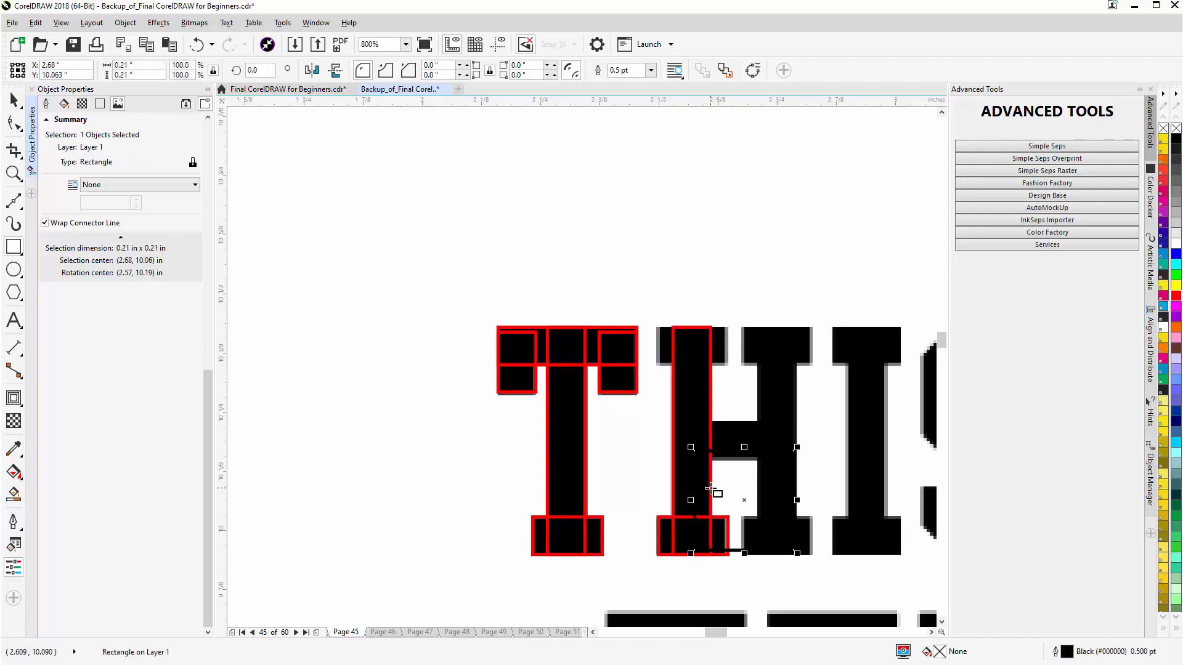
key(ctrl+z)
click(724, 520)
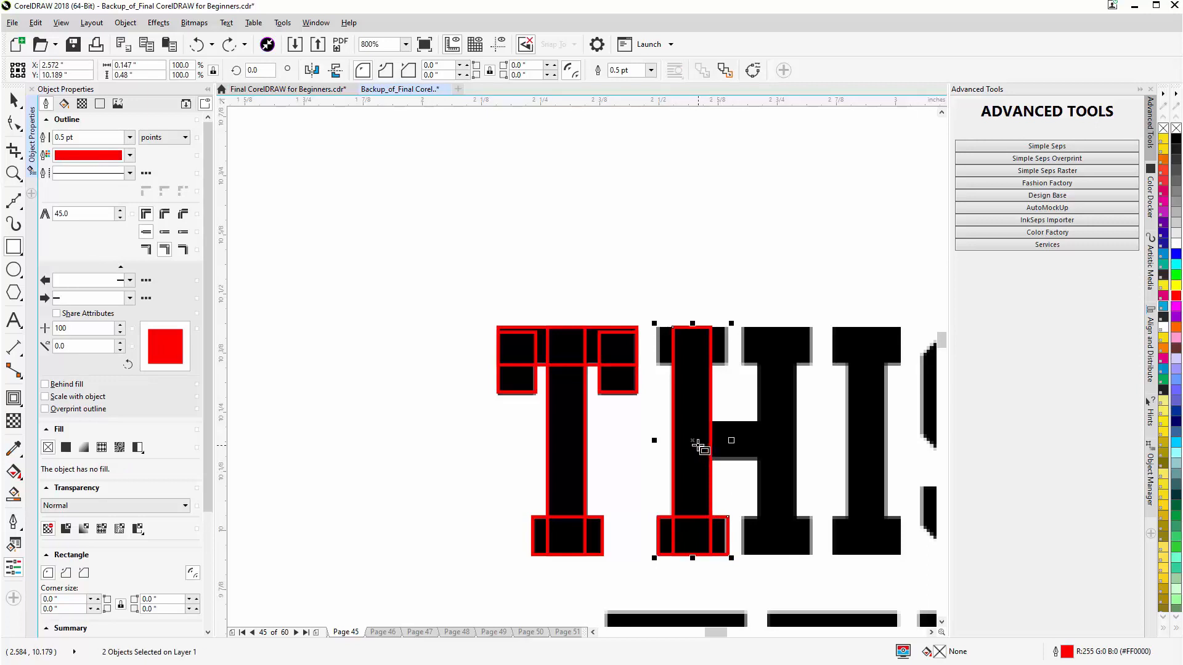
drag(692, 438, 778, 442)
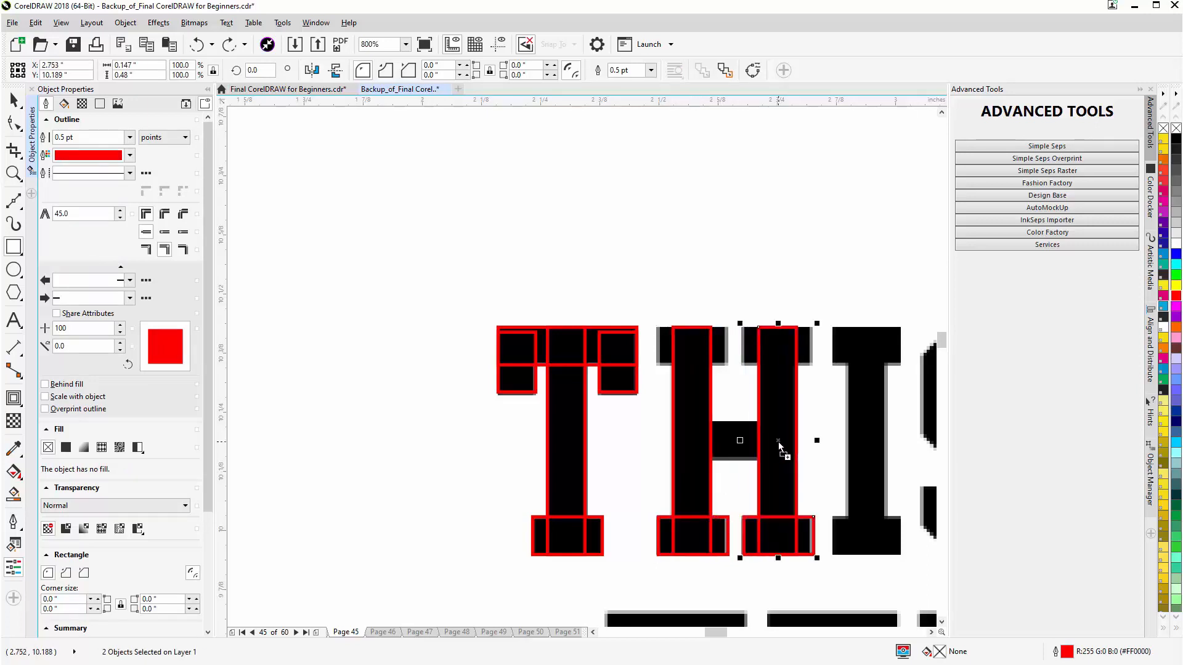
Step: Duplicate the H's four stem and foot rectangles and mirror the copies vertically to cover the upper serifs
shift+click(709, 461)
shift+click(726, 513)
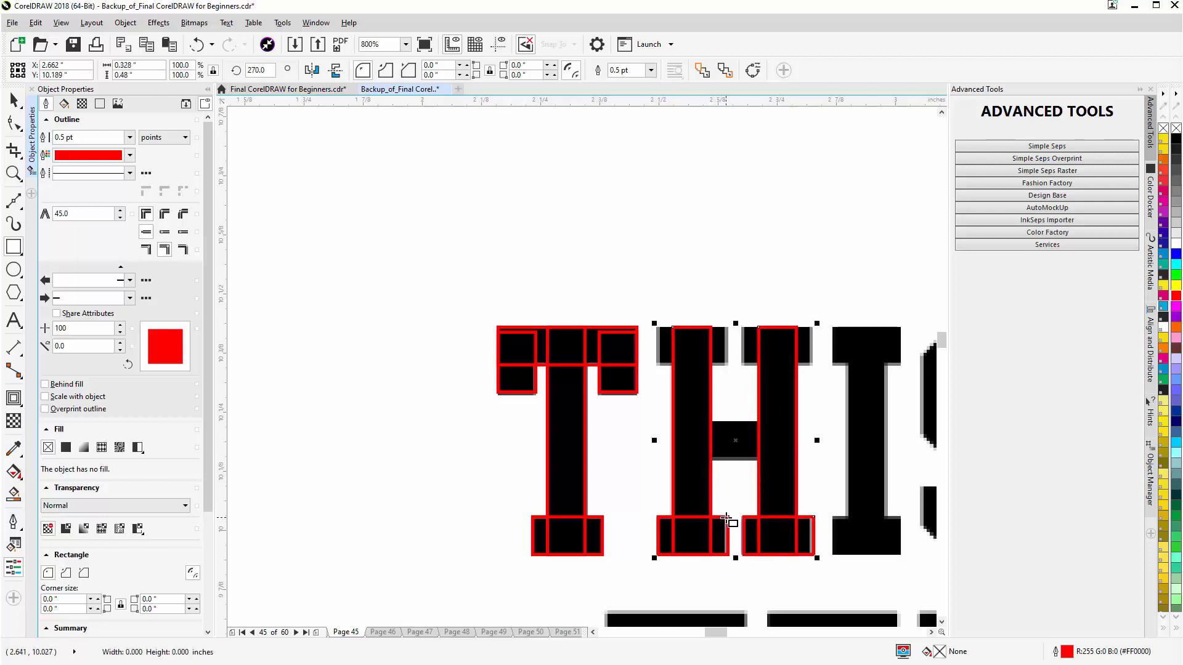
click(336, 71)
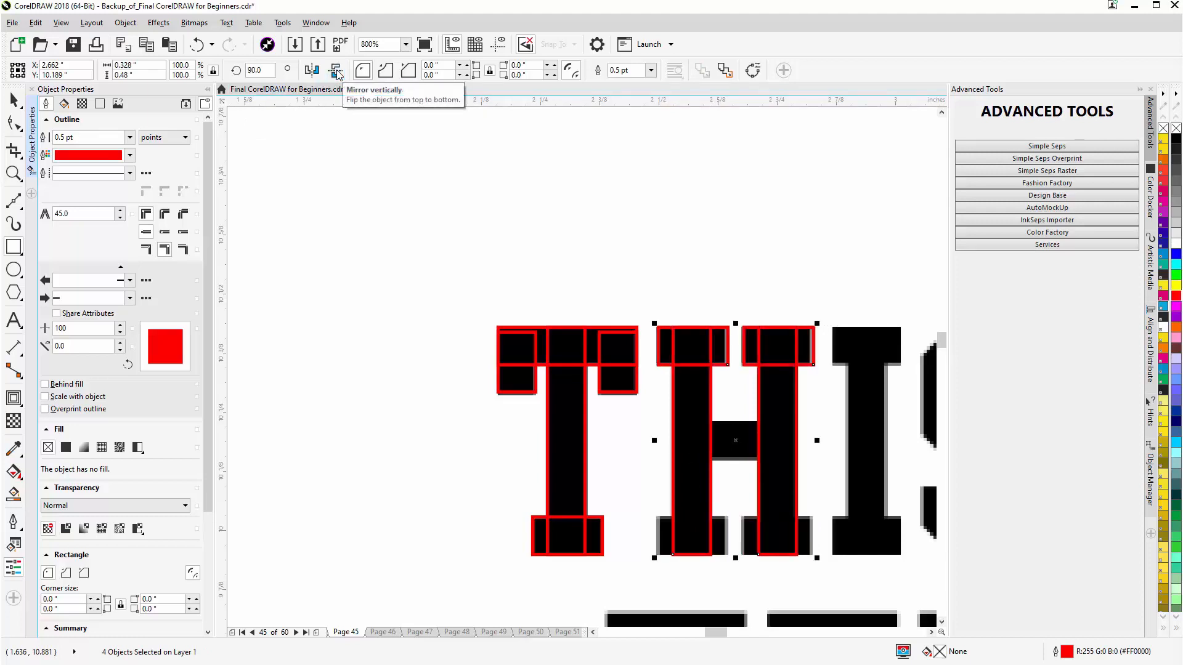
click(336, 71)
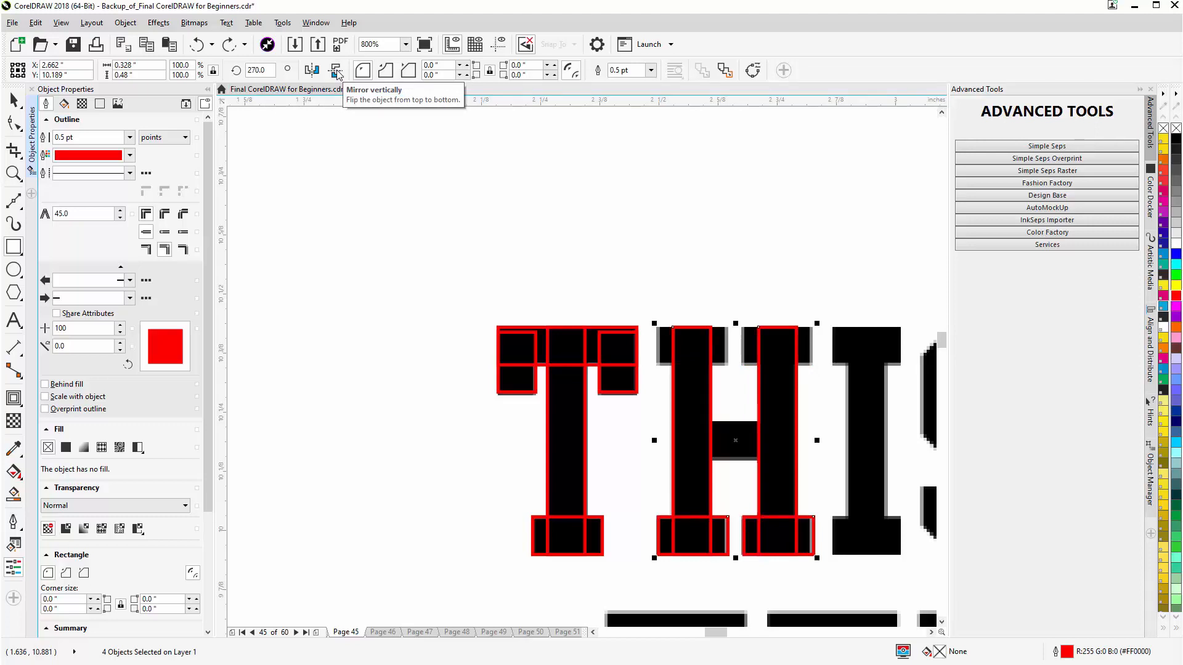
key(KP_Add)
click(337, 71)
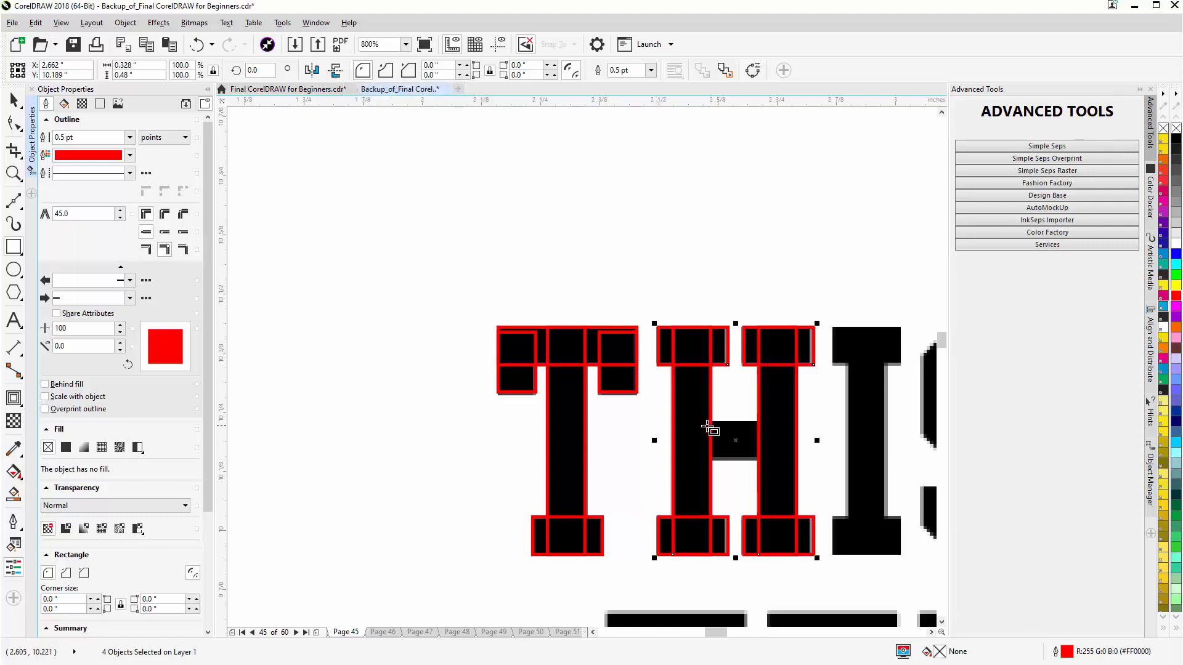
Step: Draw a rectangle about 0.142 by 0.078 inches over the H's crossbar and give it a red outline
drag(700, 423, 768, 461)
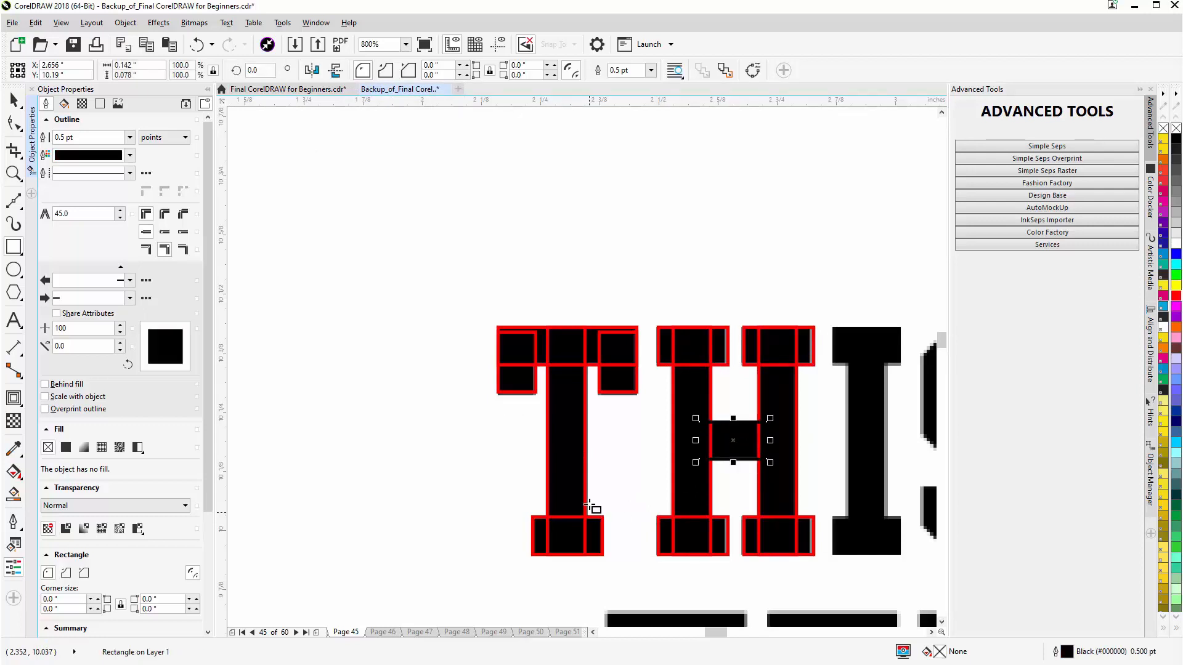
right_click(1176, 297)
click(771, 388)
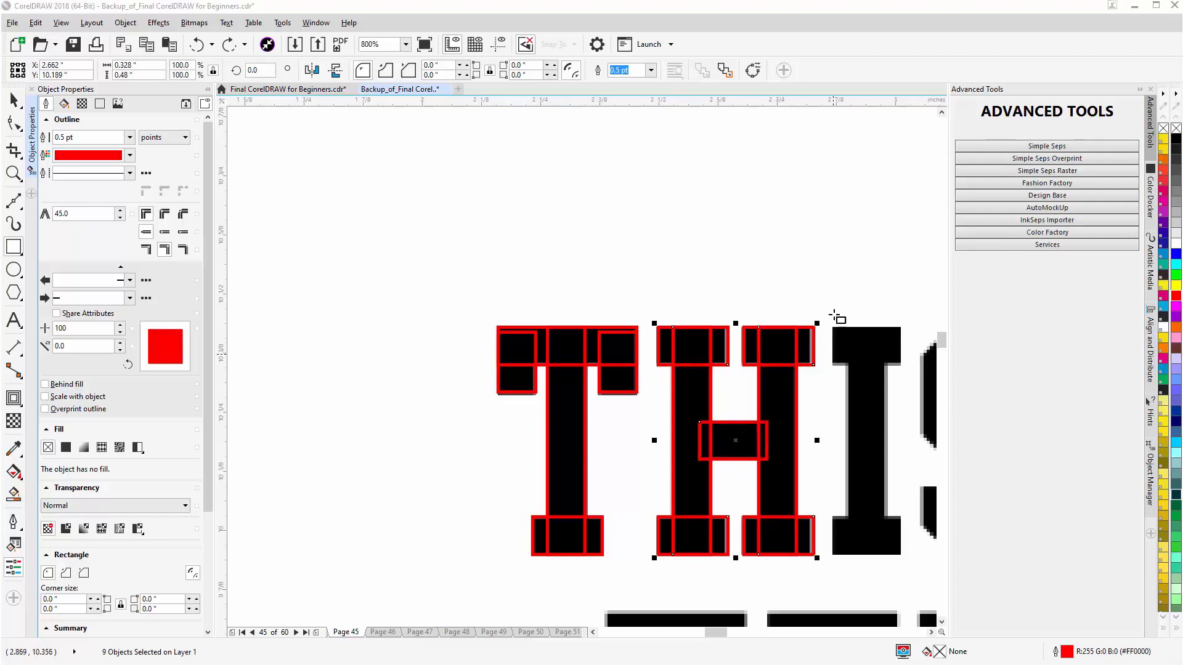
click(841, 284)
Step: Copy the H's right stem together with its upper and lower serif rectangles onto the neighbouring I of the bitmap
click(814, 354)
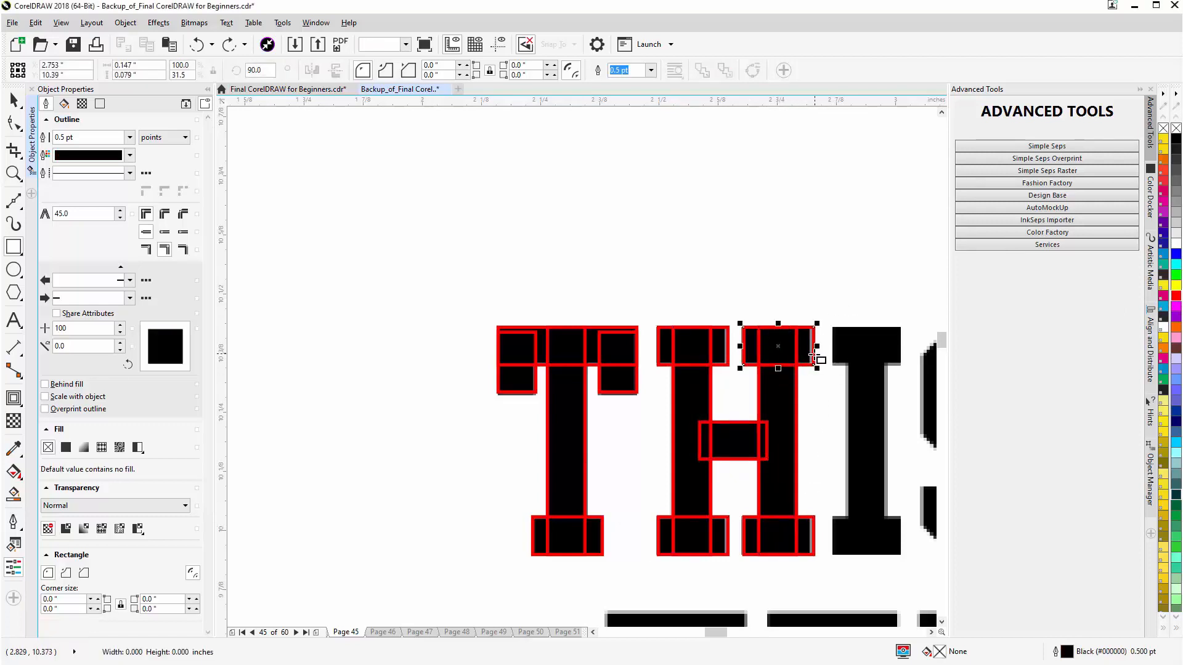
shift+click(796, 447)
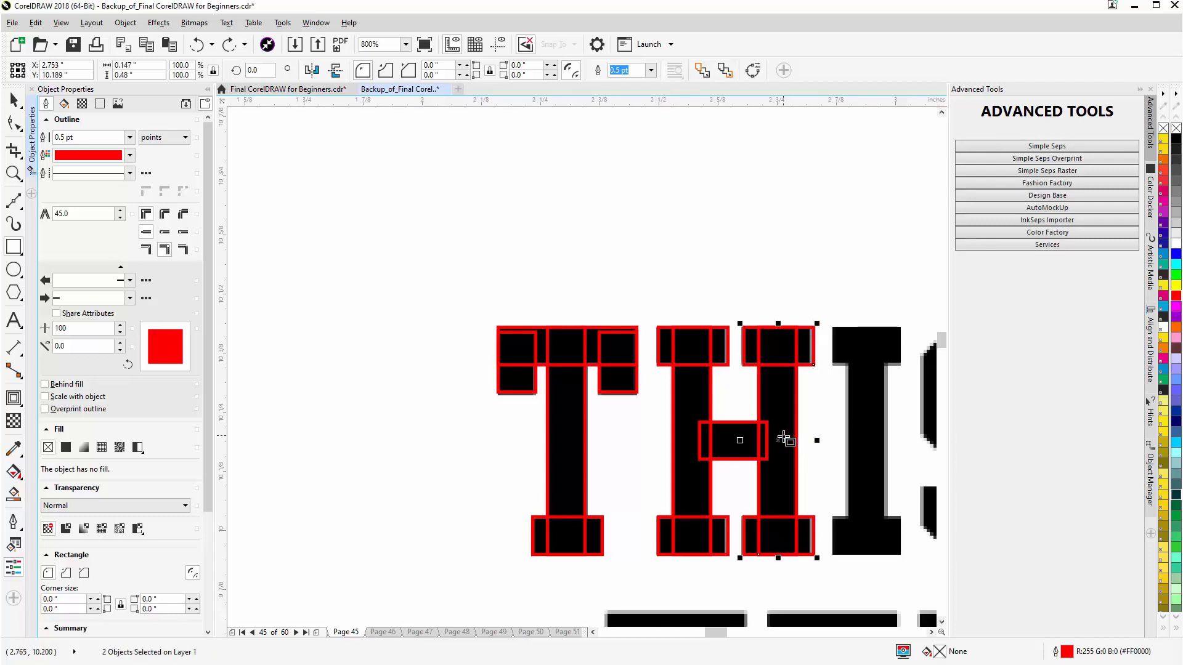
drag(777, 442, 818, 441)
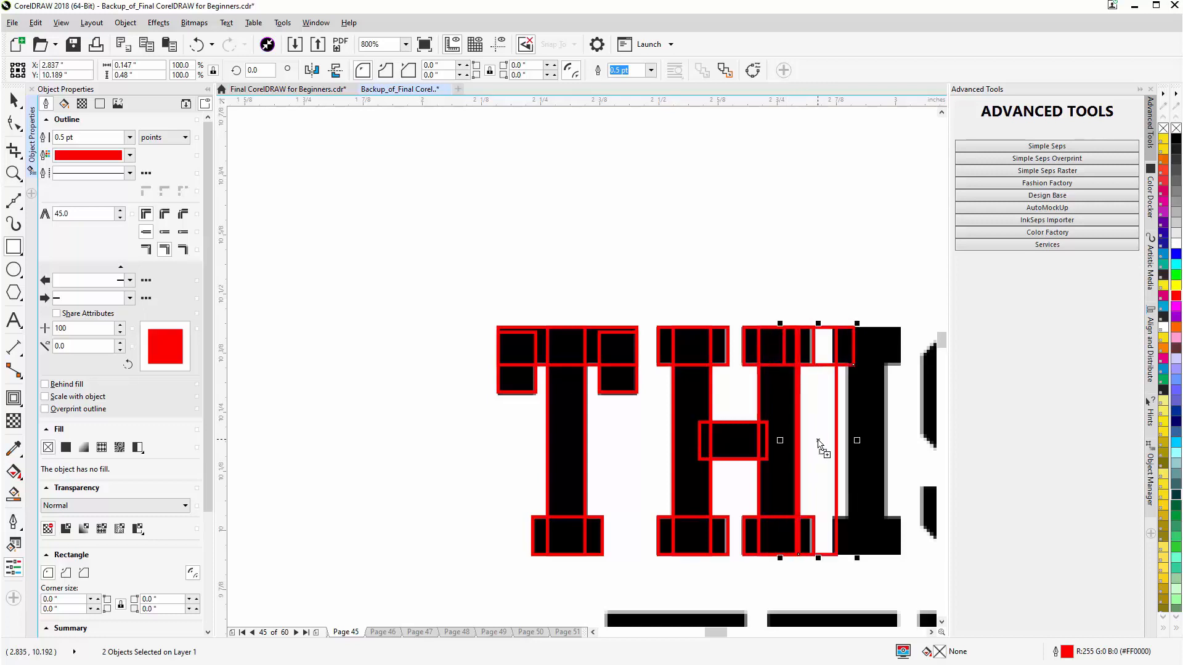
key(ctrl+z)
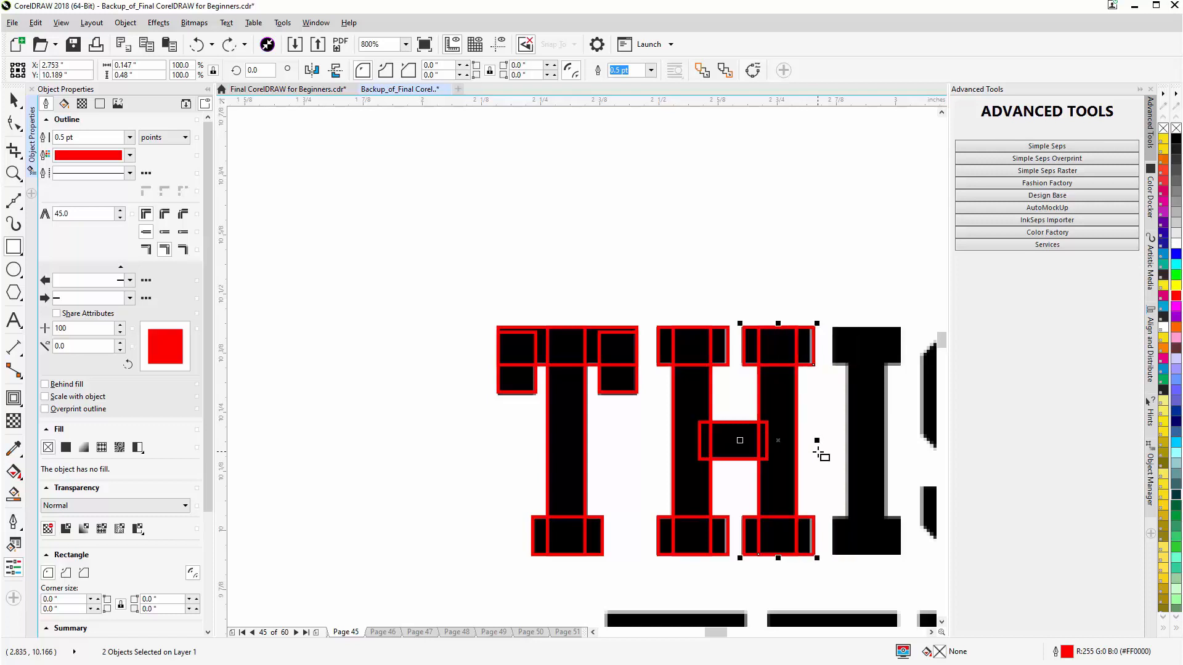
shift+click(812, 516)
drag(780, 441, 865, 440)
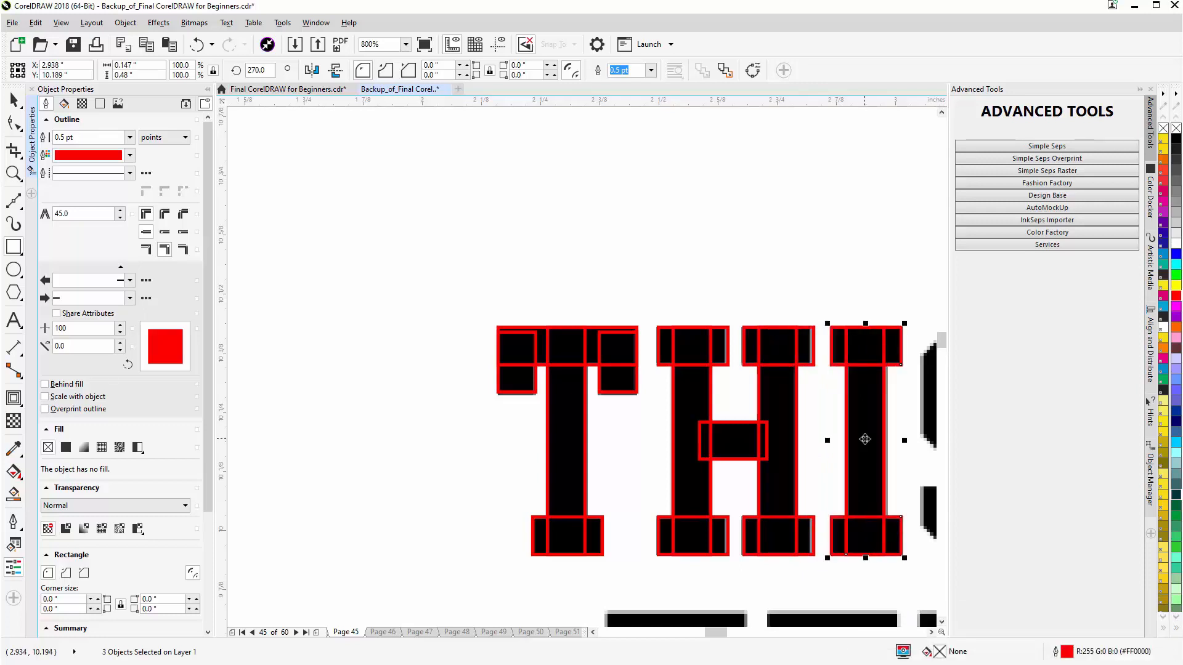
drag(865, 439, 868, 441)
Step: Copy the I's upper serif rectangle onto the first S and resize it to about 0.273 by 0.48 inches to frame the letter
scroll(867, 442, down, 2)
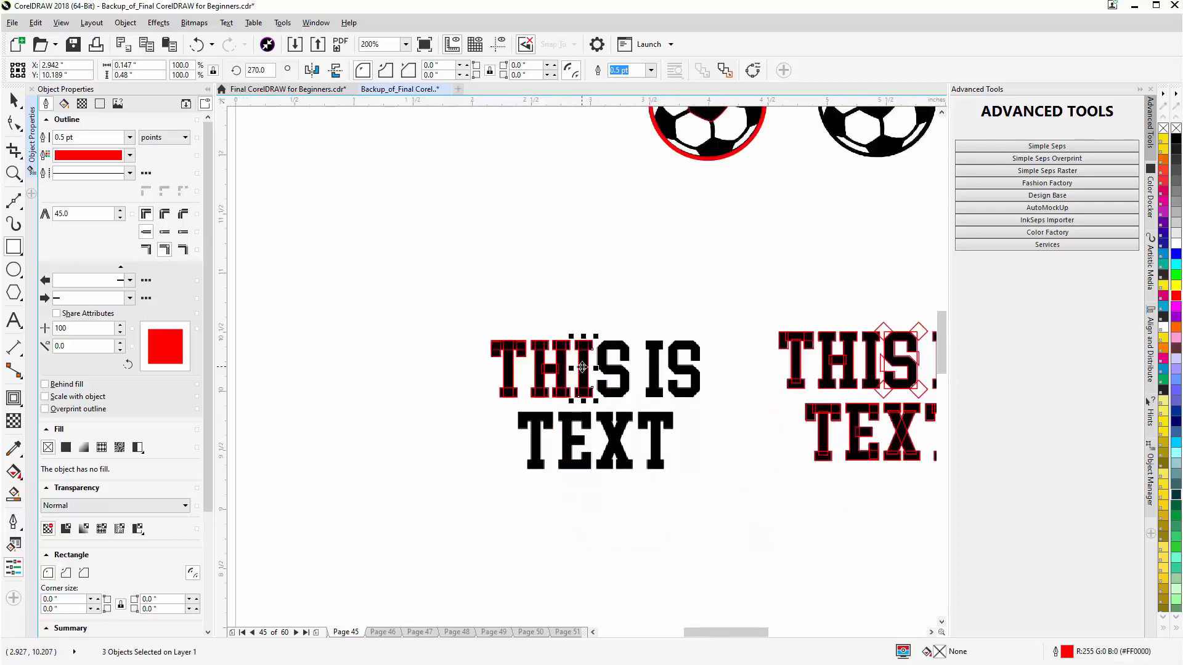
scroll(593, 389, up, 2)
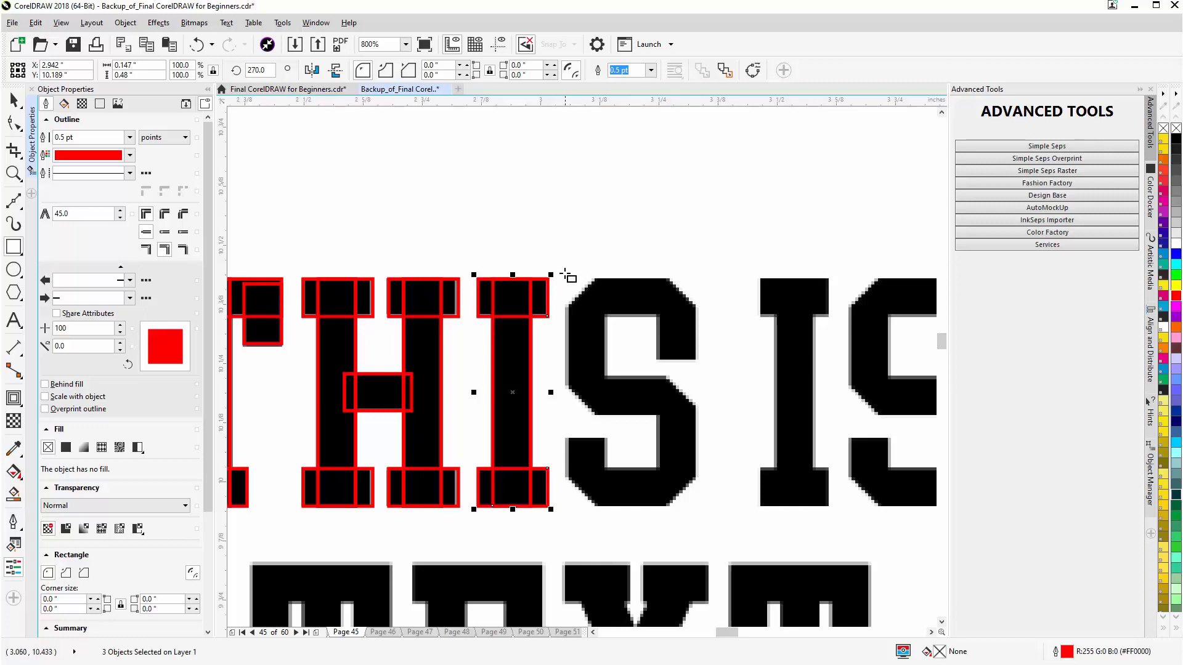
click(13, 100)
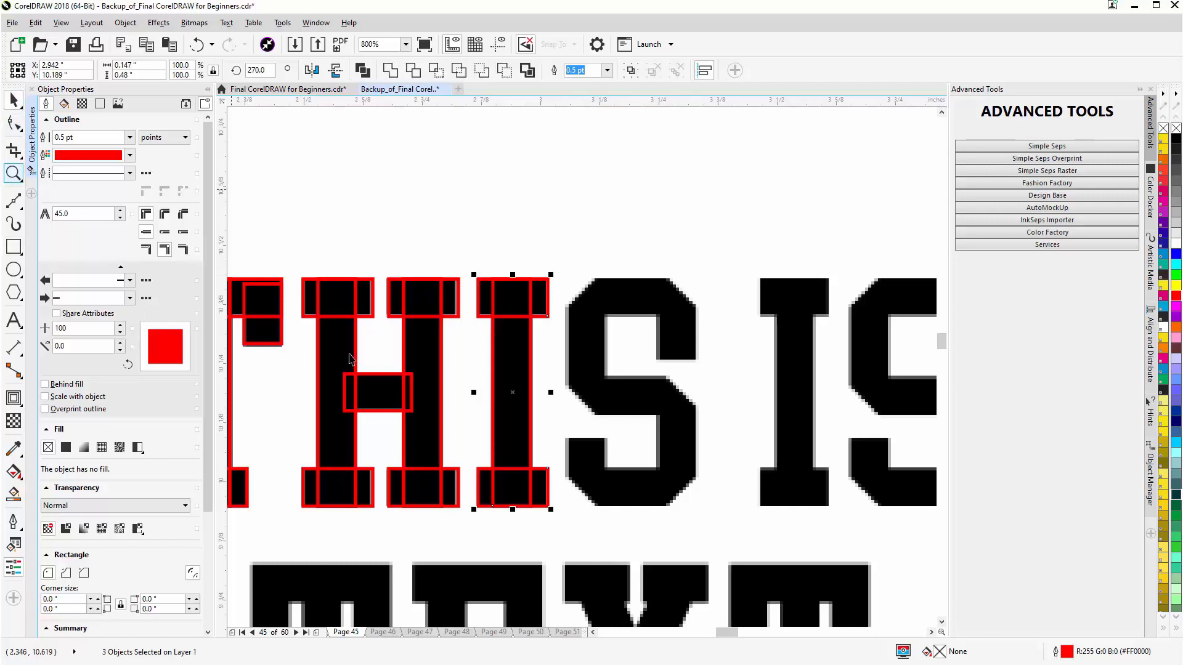
click(572, 247)
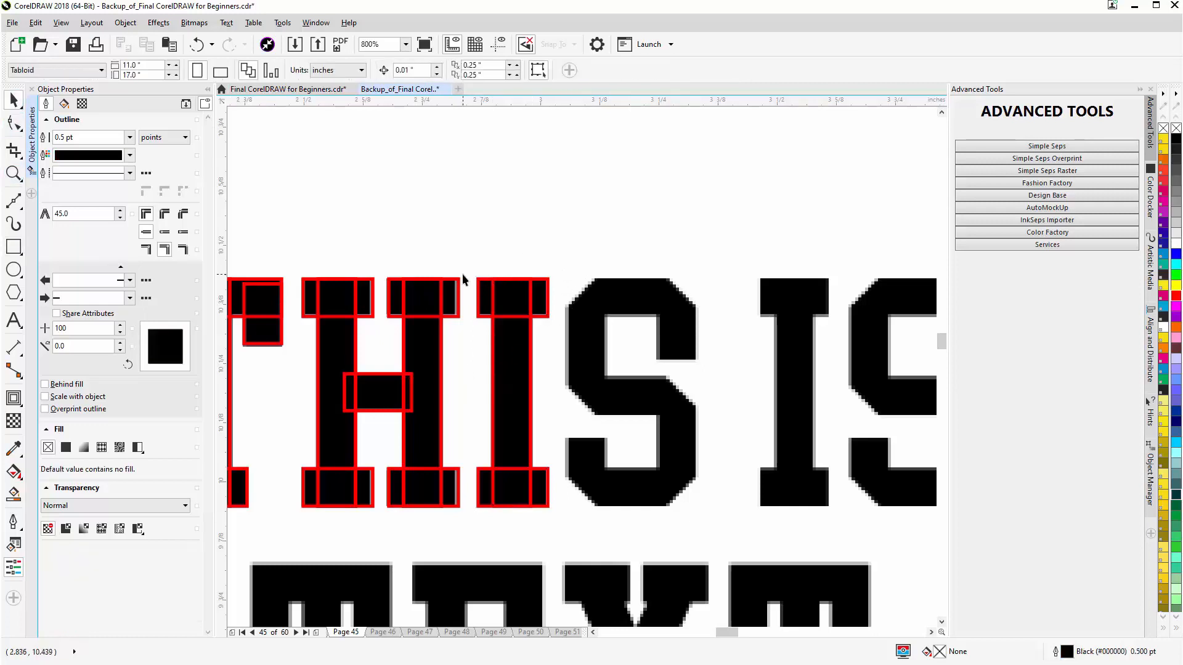
click(522, 284)
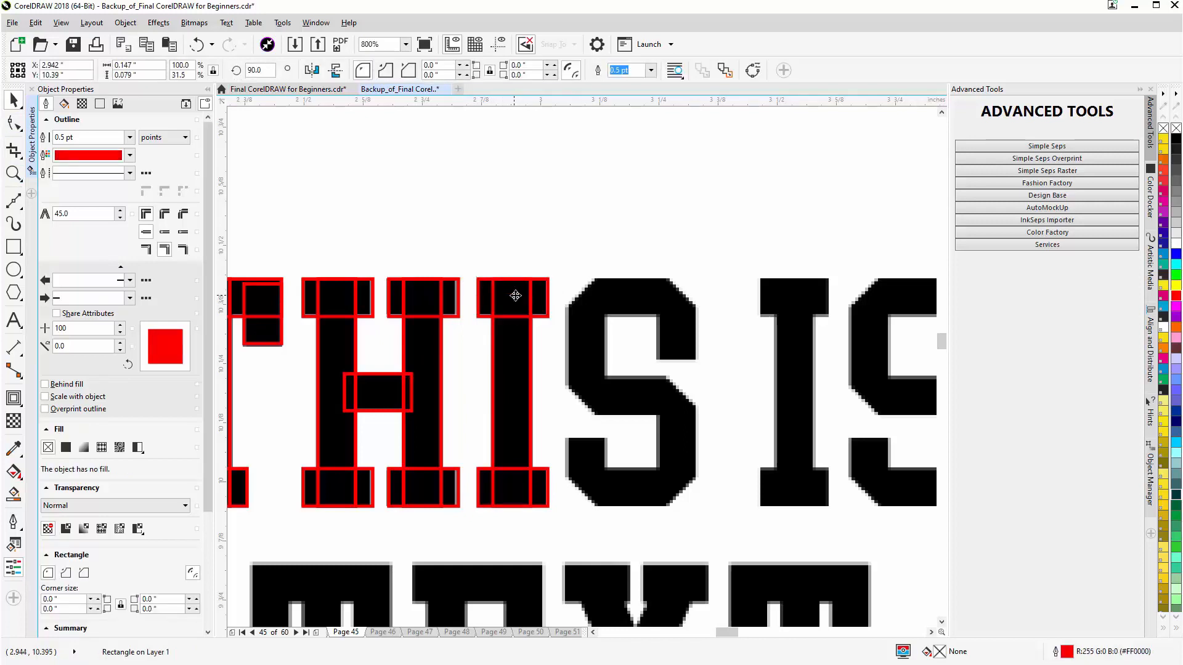
drag(515, 296, 600, 297)
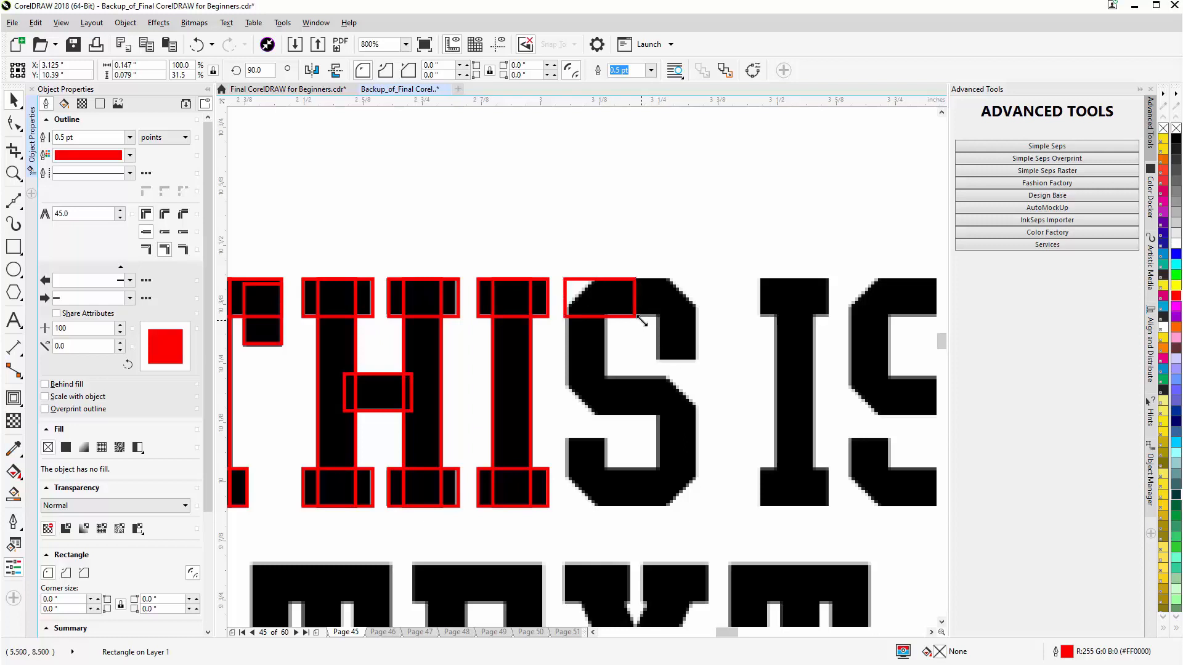
drag(640, 319, 703, 511)
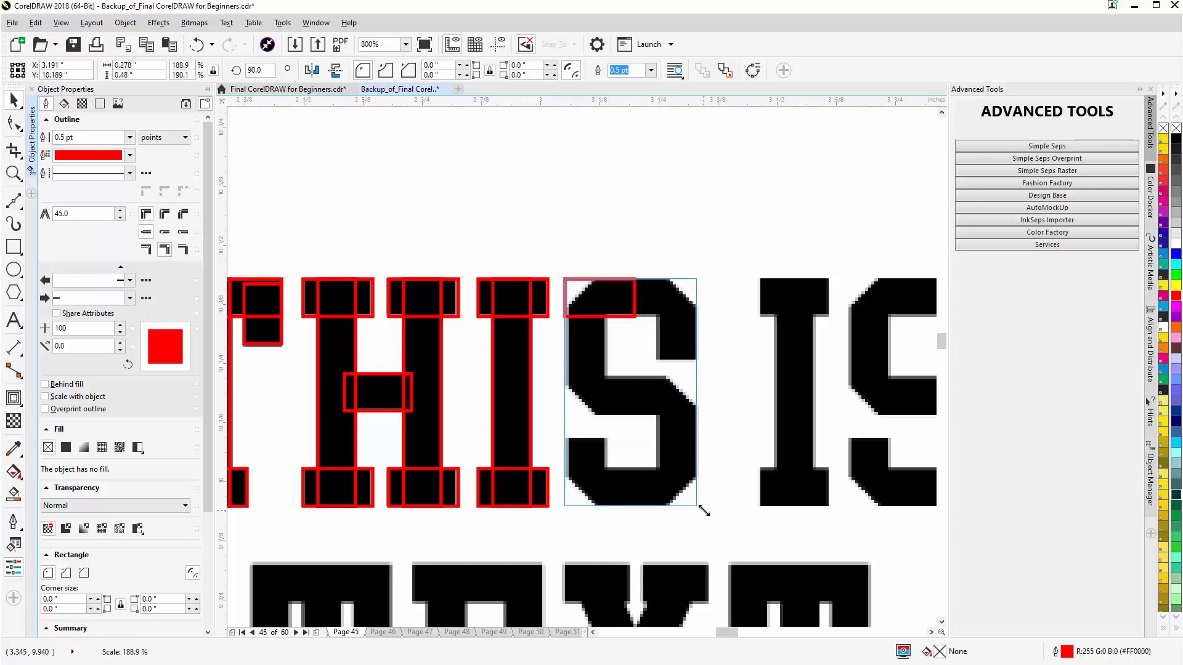
drag(704, 510, 702, 510)
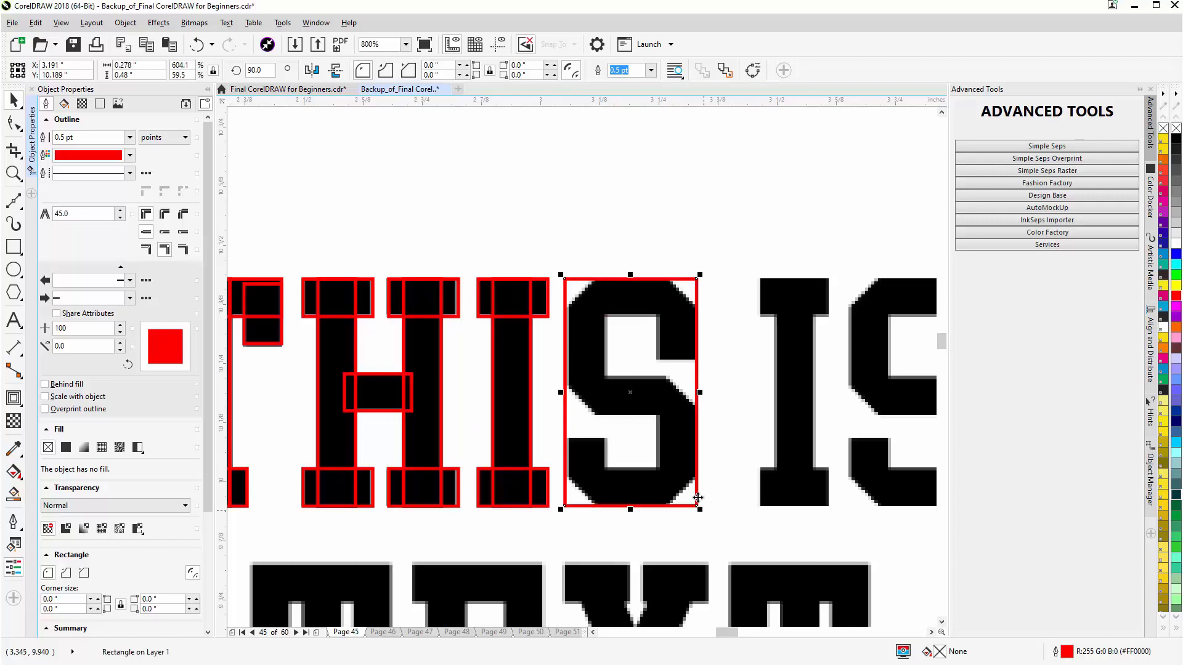
drag(562, 392, 566, 392)
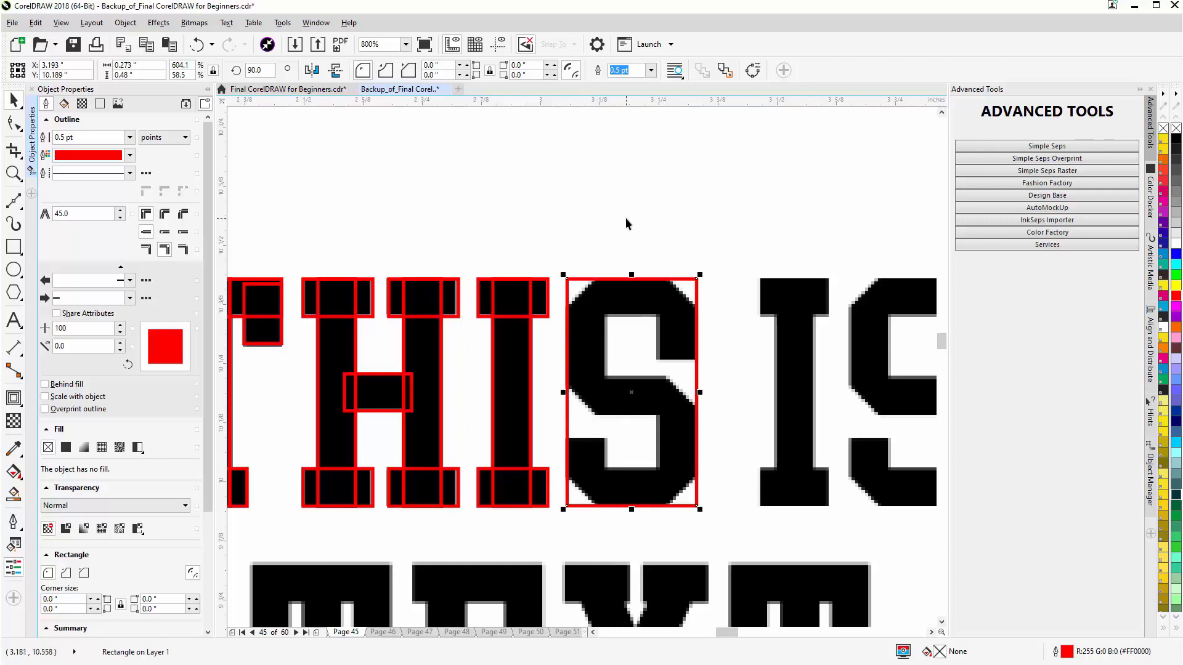
Step: Draw a square about 0.086 inches wide above the framed S
key(F6)
drag(631, 210, 639, 232)
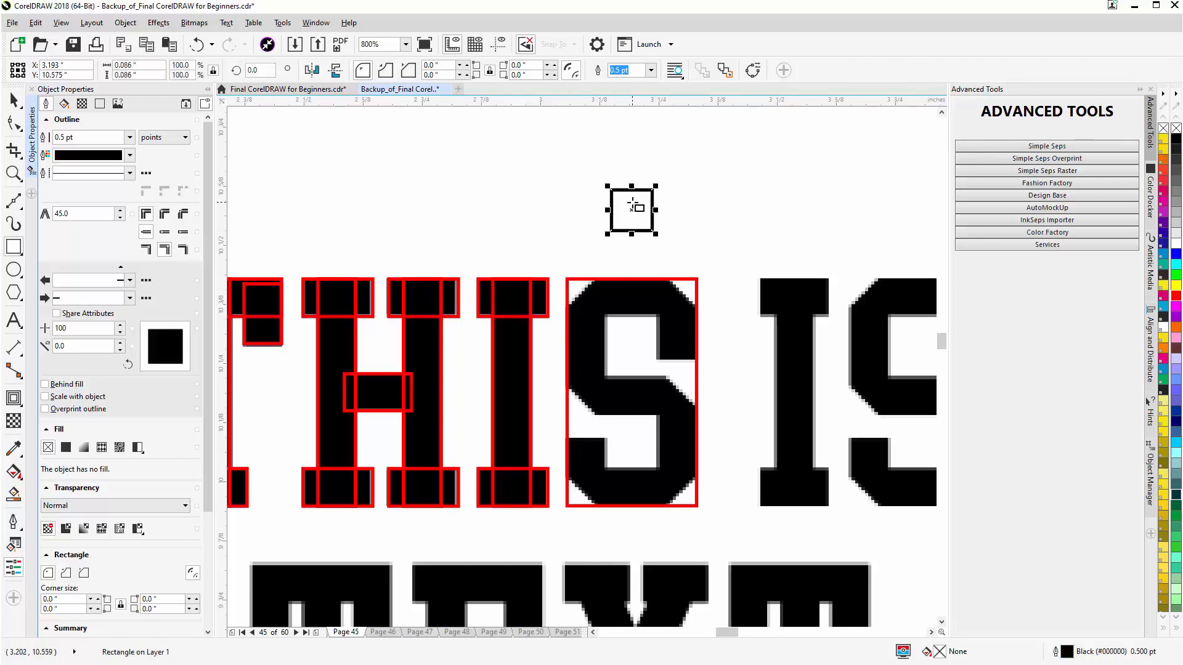
Step: Try rotating the square 45 degrees and placing it over the S frame's upper-left corner, then undo both changes
click(631, 210)
drag(657, 183, 631, 174)
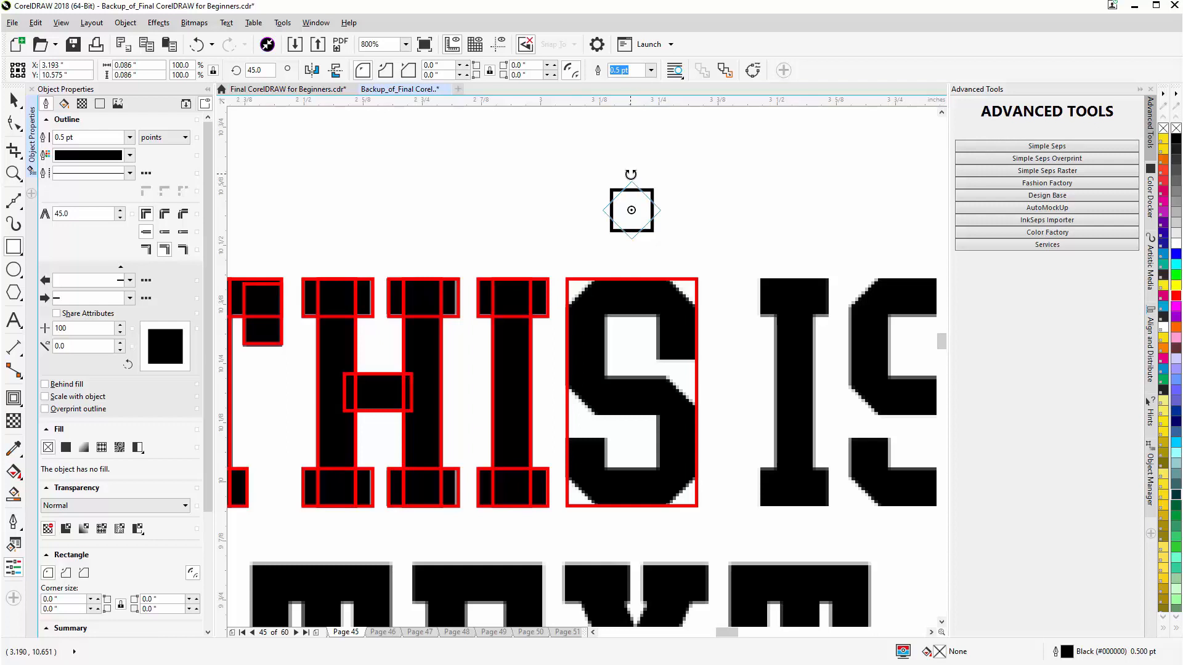
drag(631, 175, 631, 175)
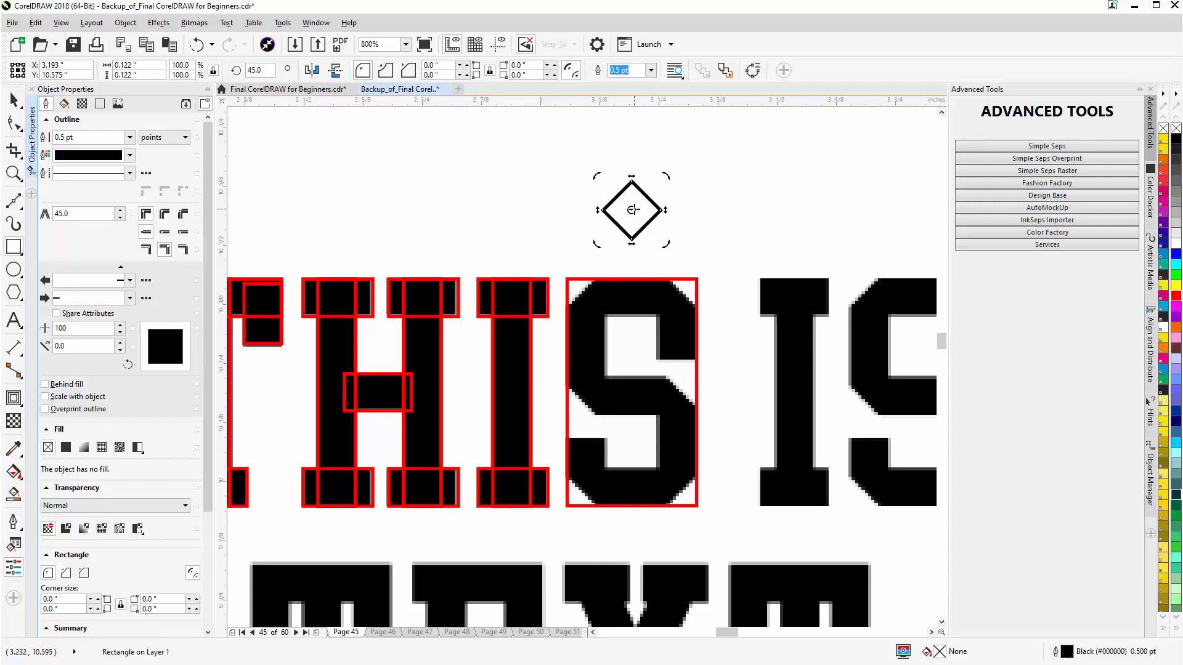
click(631, 209)
drag(631, 209, 567, 277)
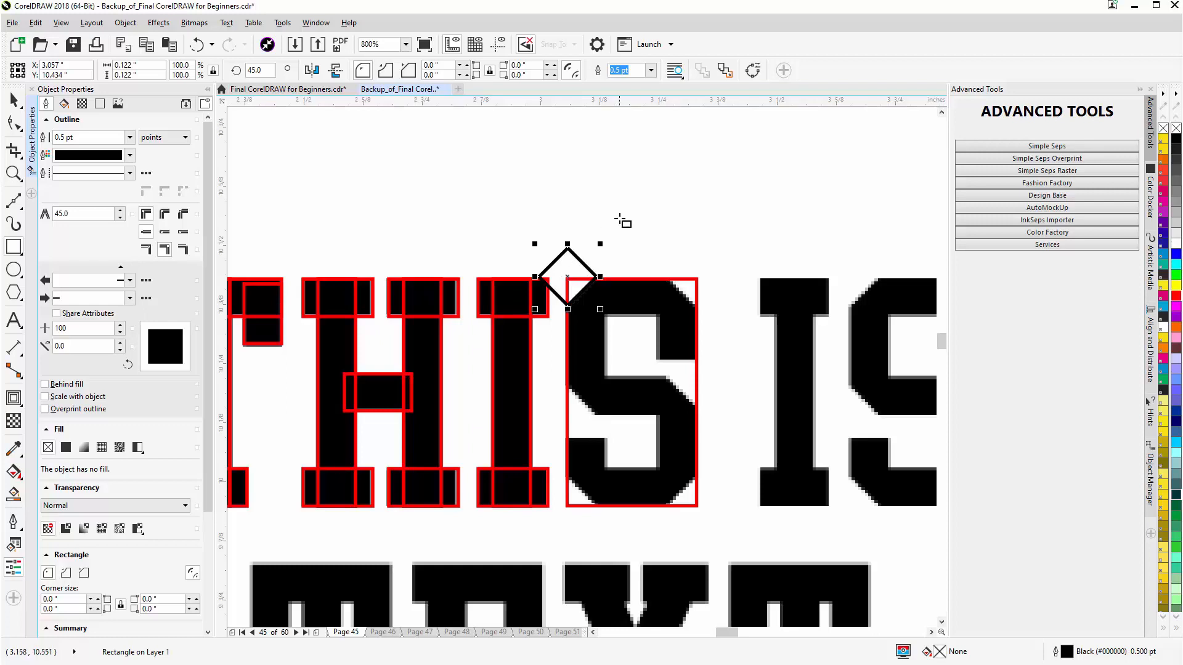
key(ctrl+z)
key(ctrl+z)
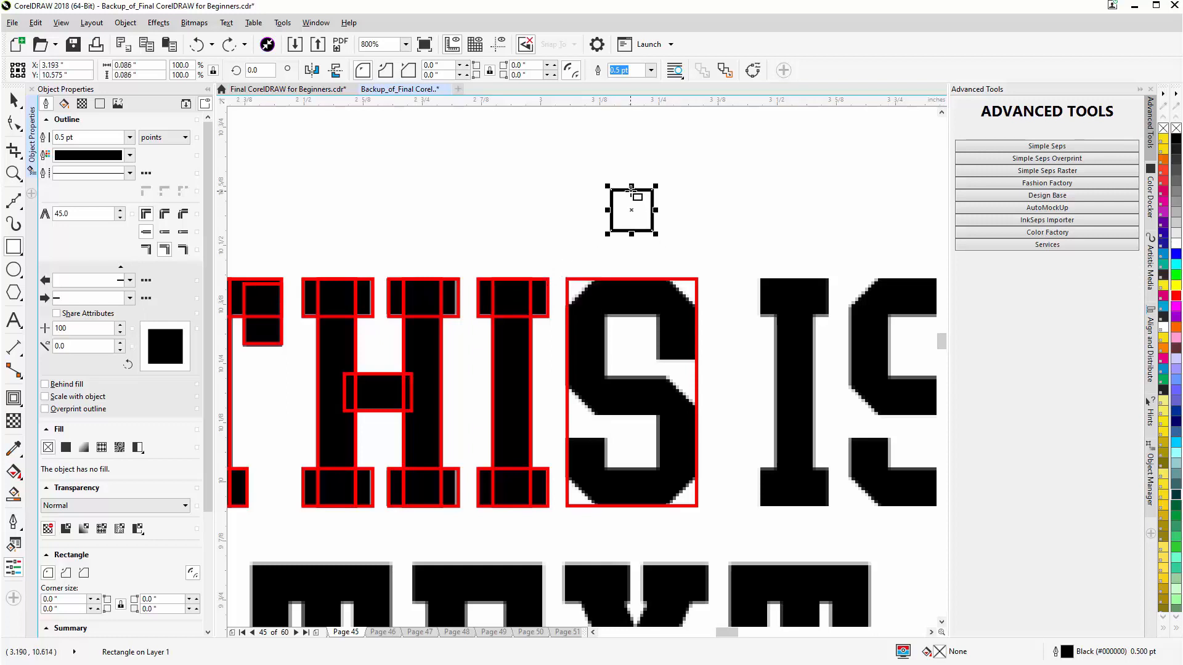
Step: Resize the square to about 0.132 by 0.06 inches, rotate it 45 degrees and place it along the S's upper-left bevel
drag(631, 185, 682, 216)
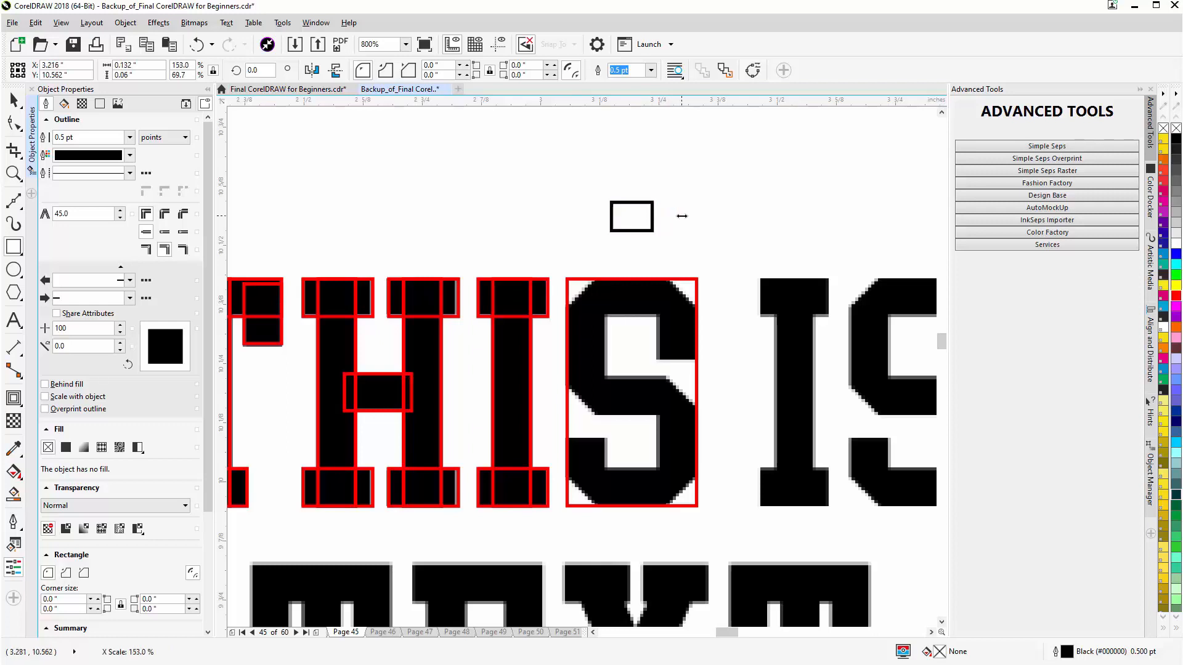
click(643, 216)
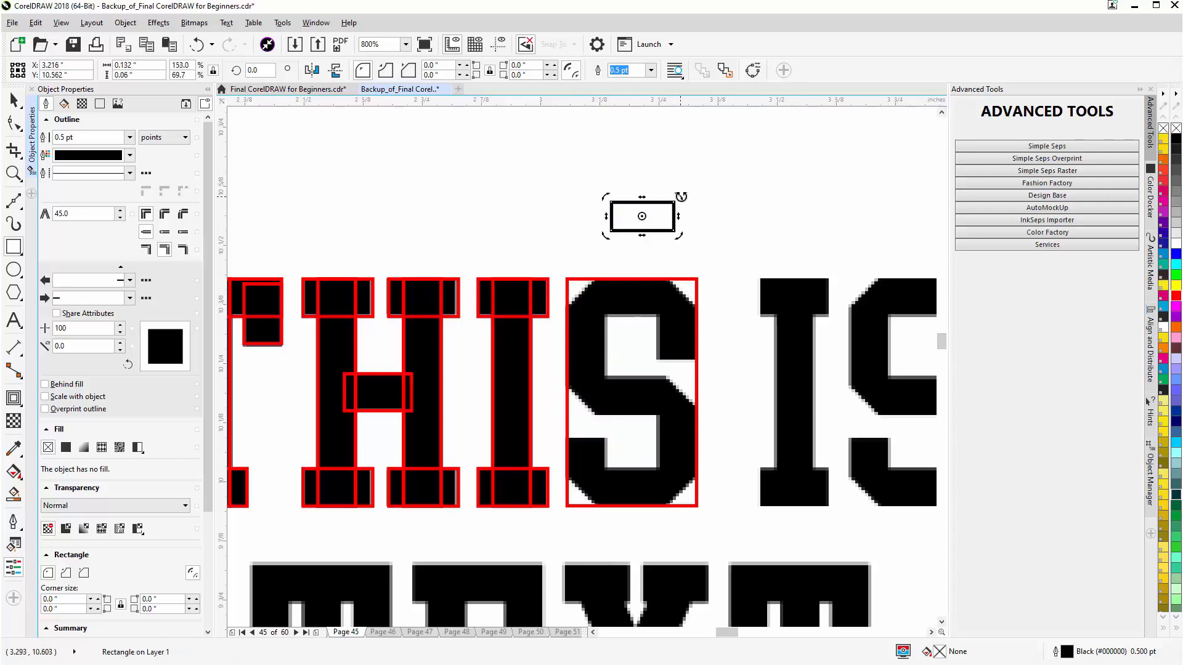
drag(680, 198, 658, 171)
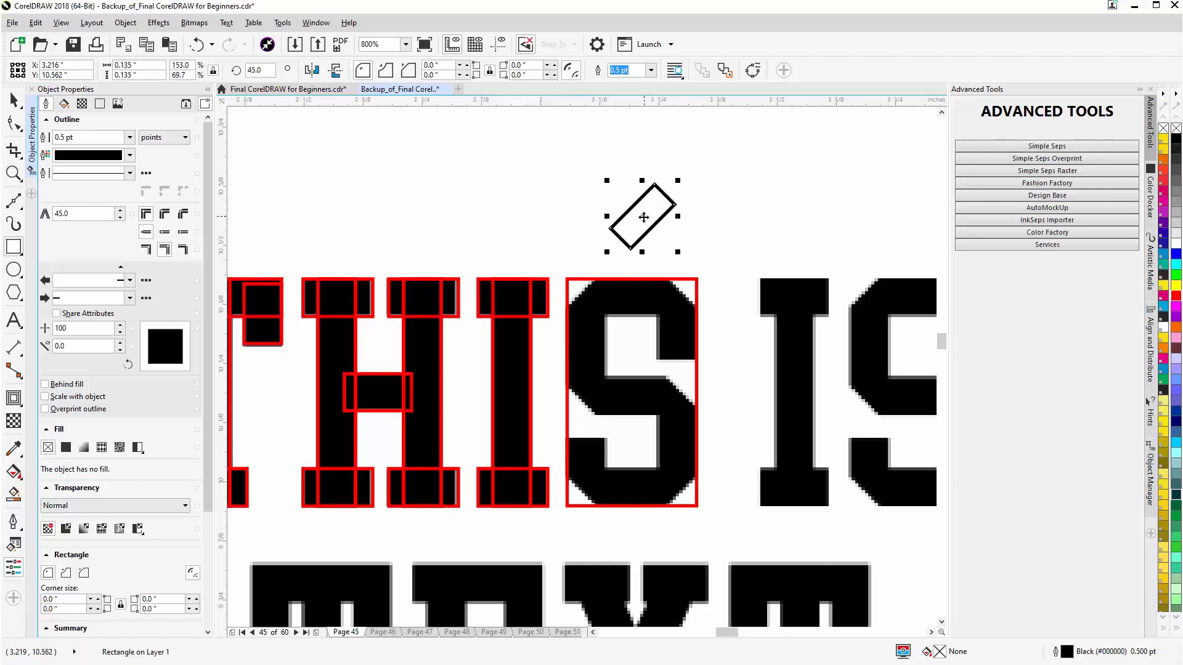
drag(643, 216, 576, 287)
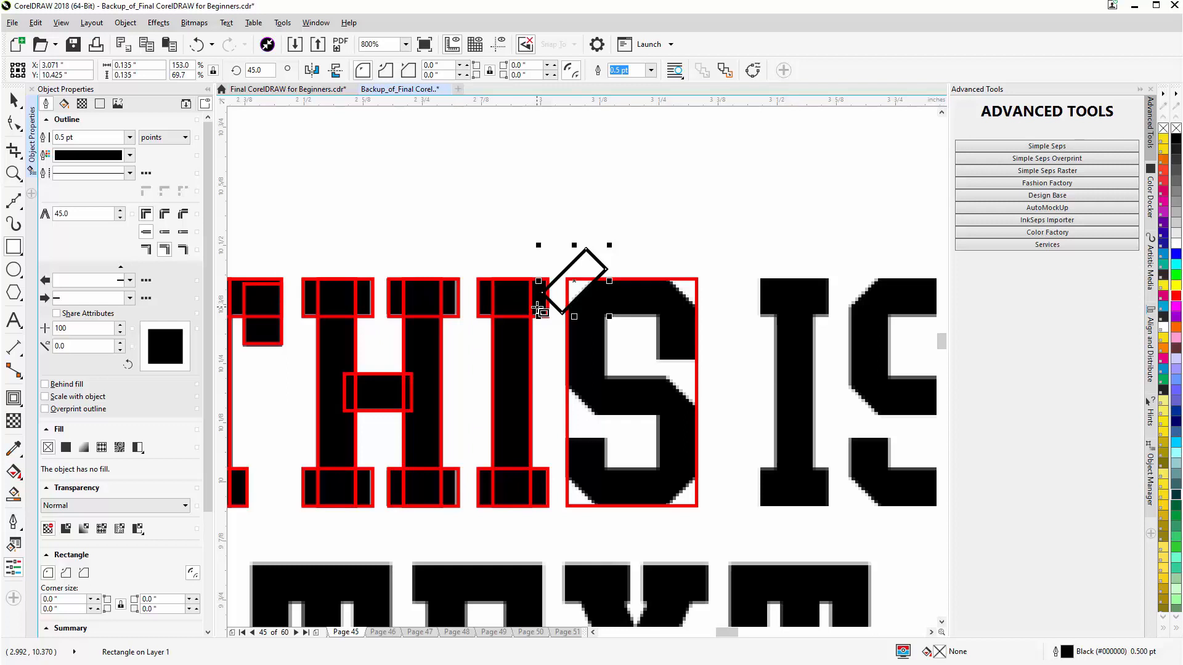
Step: Convert the rotated rectangle to curves, add a node on its lower short side and pull the outer corner inward, clear of the I
key(ctrl+q)
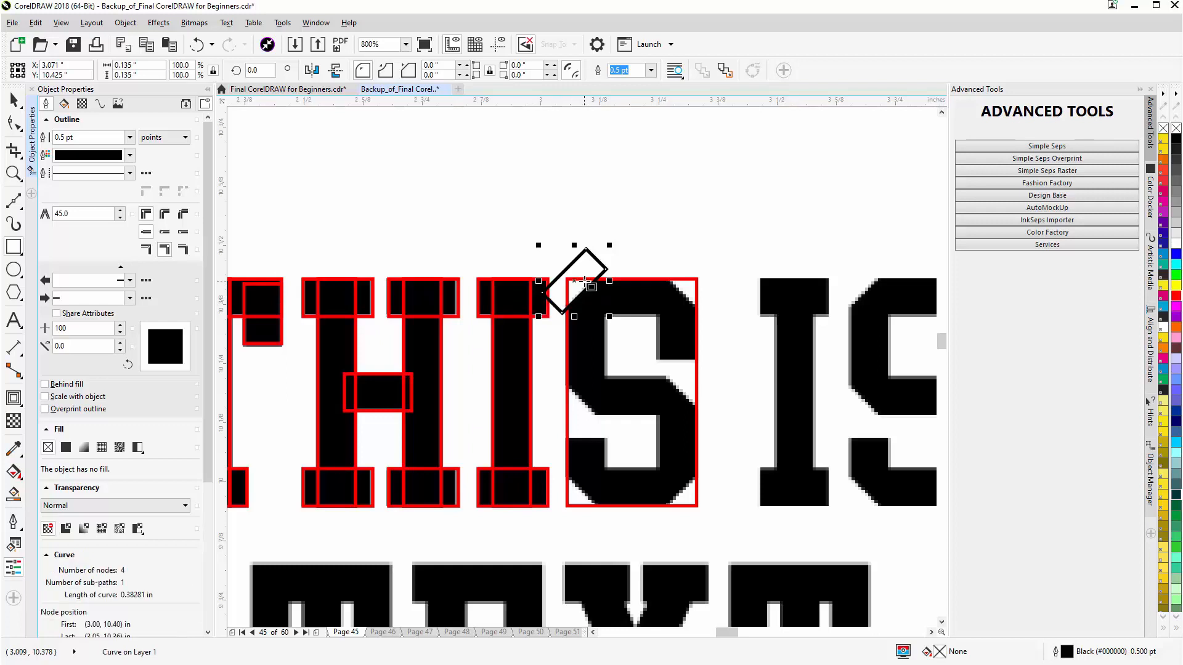
key(space)
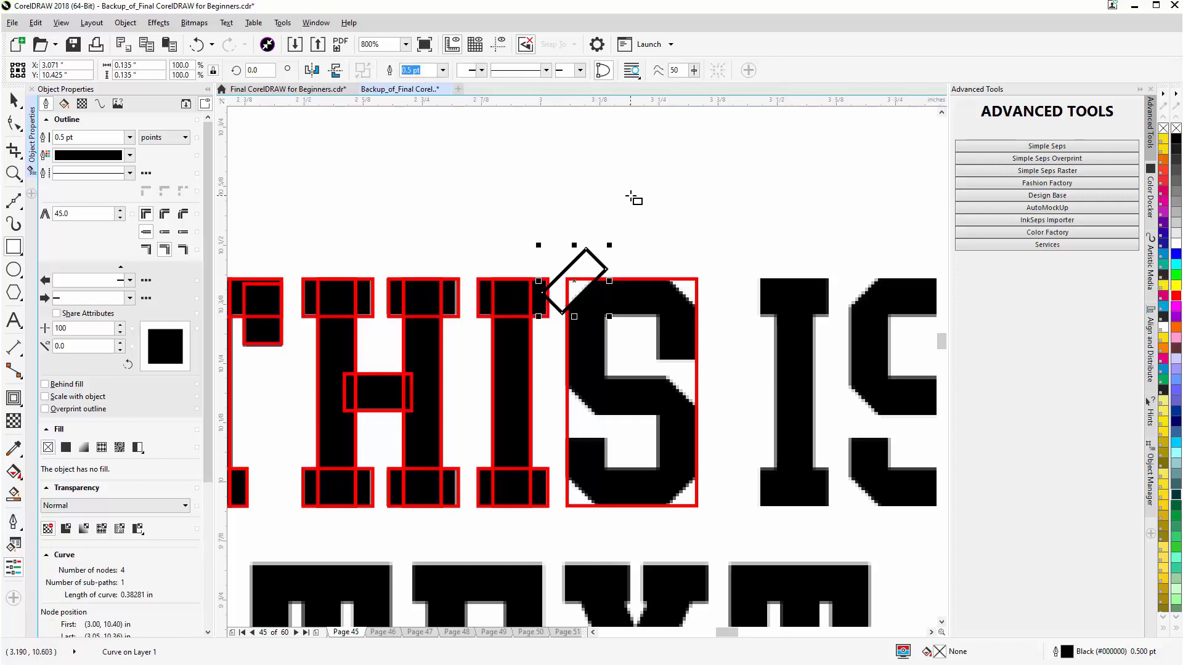
key(F10)
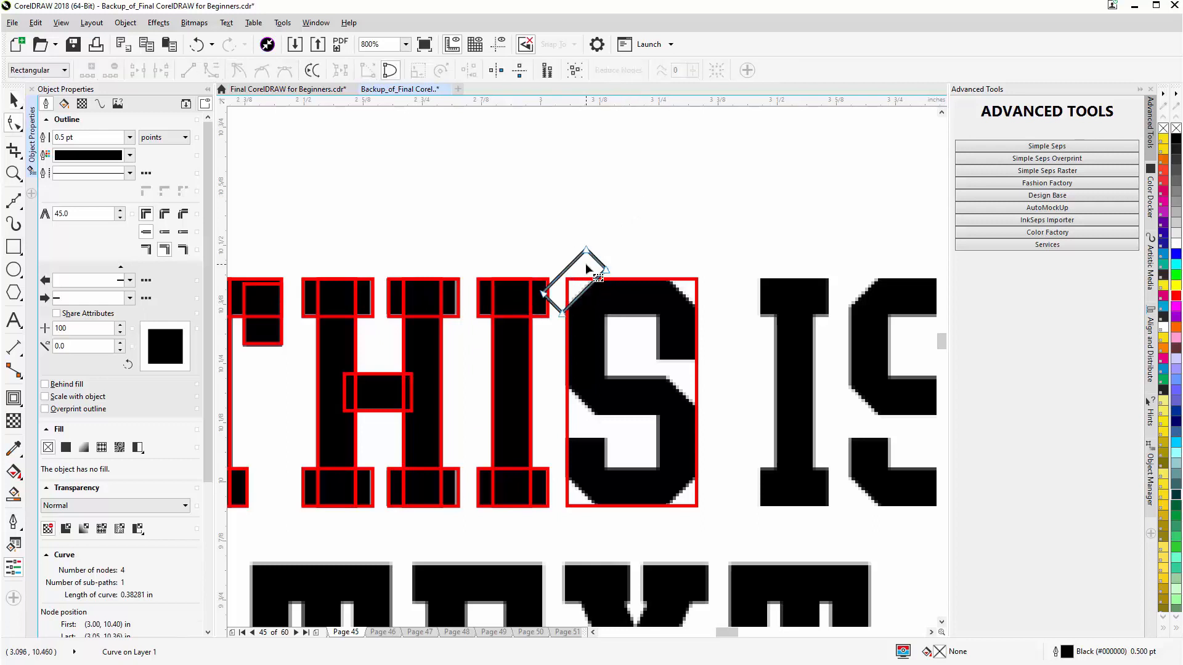
double_click(555, 307)
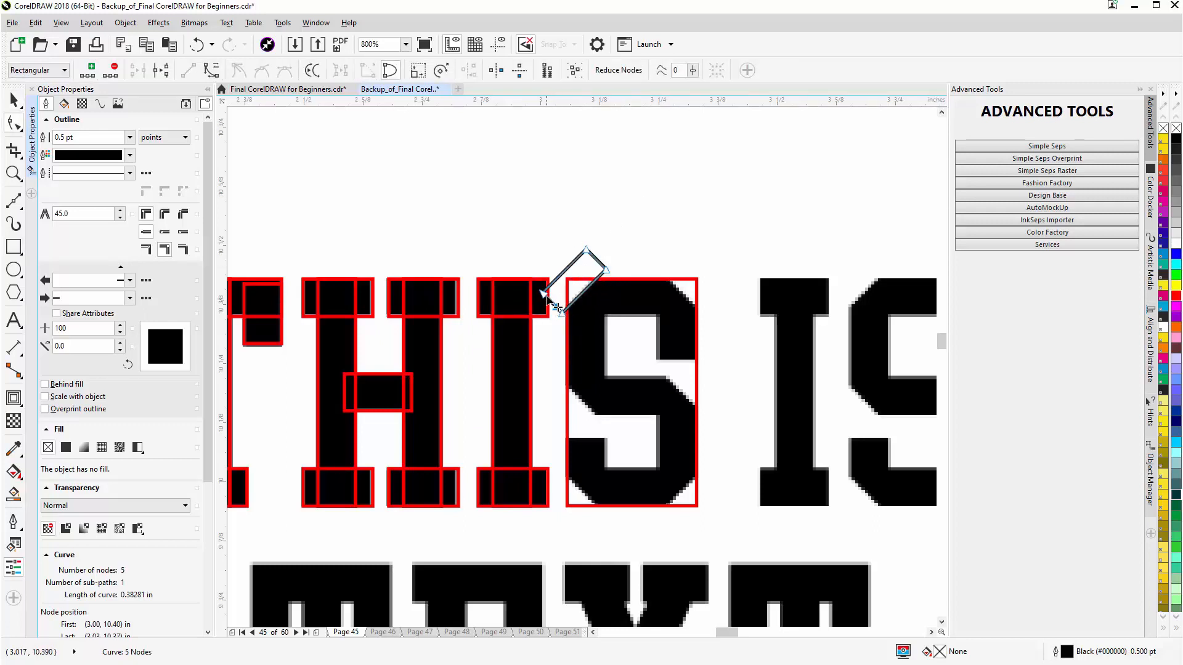
drag(543, 294, 557, 274)
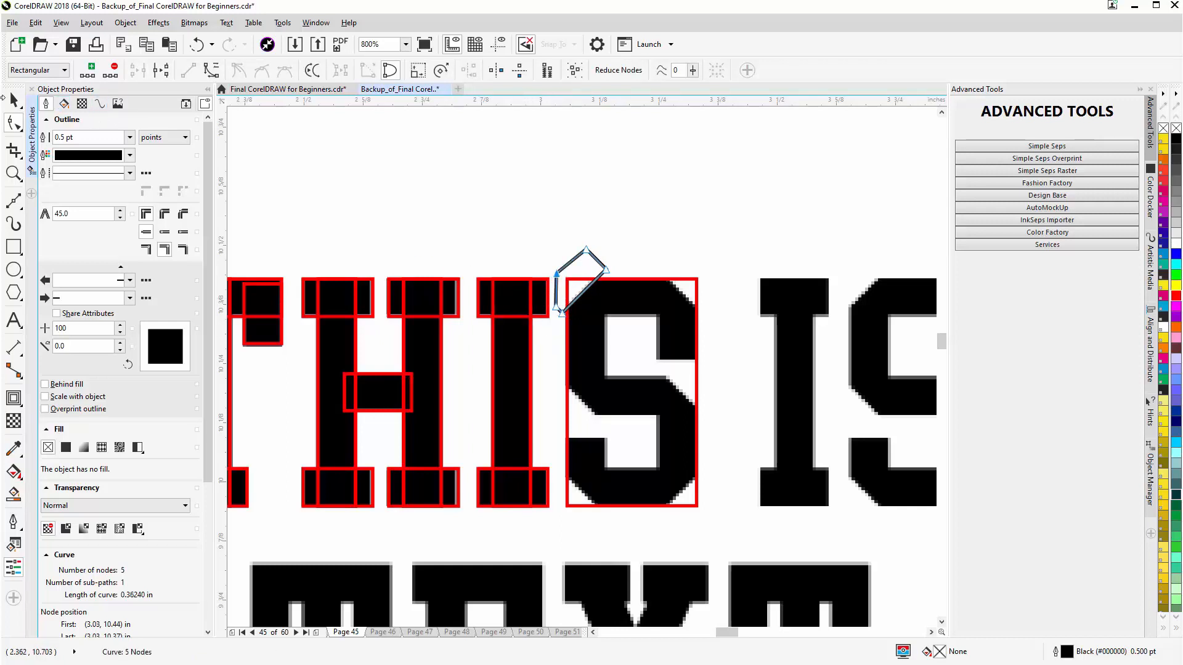
click(13, 102)
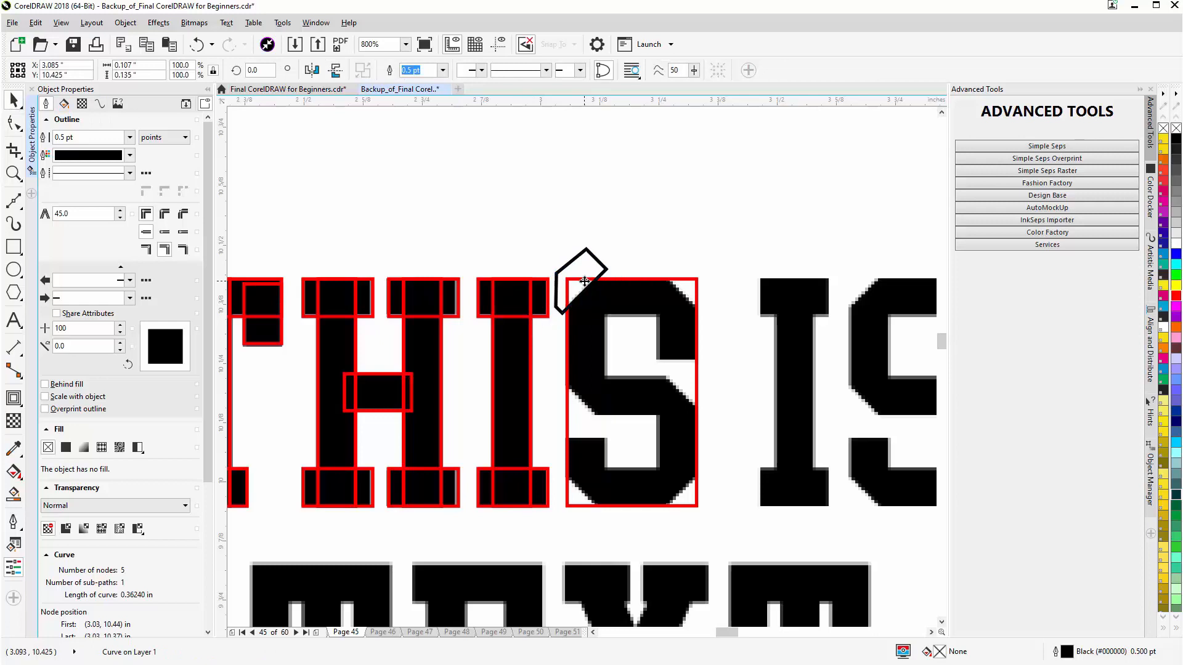
Step: Place a horizontally mirrored copy of the five-sided shape along the S's upper-right bevel and select both corner shapes
drag(590, 284, 698, 285)
right_click(699, 284)
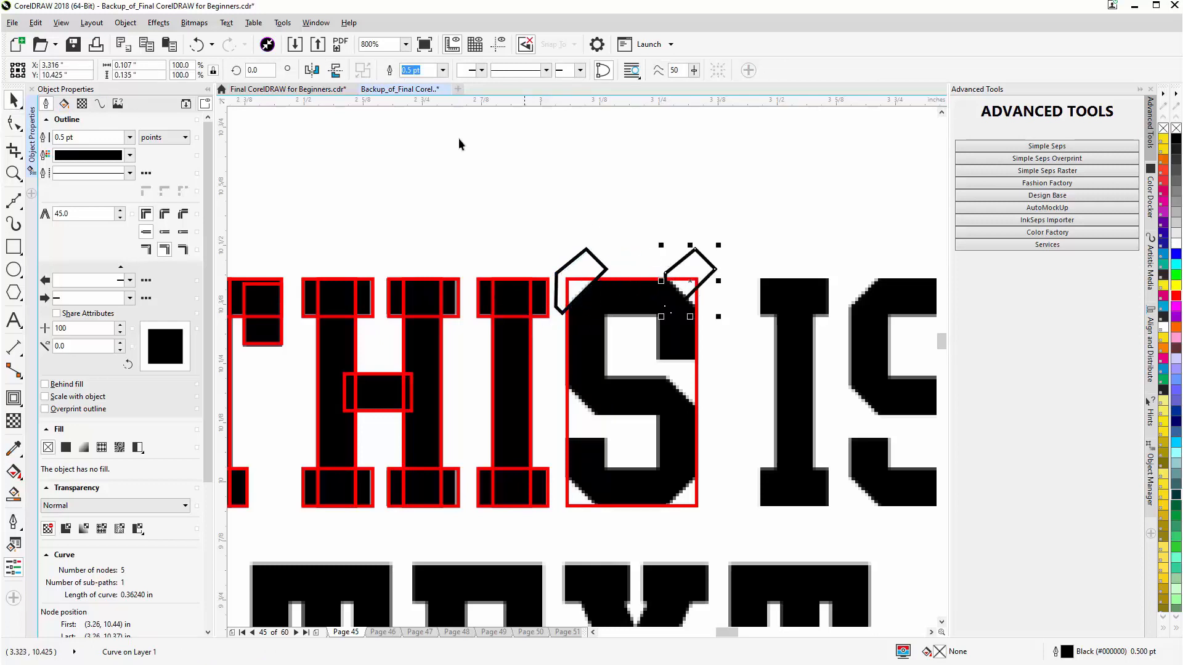
click(312, 74)
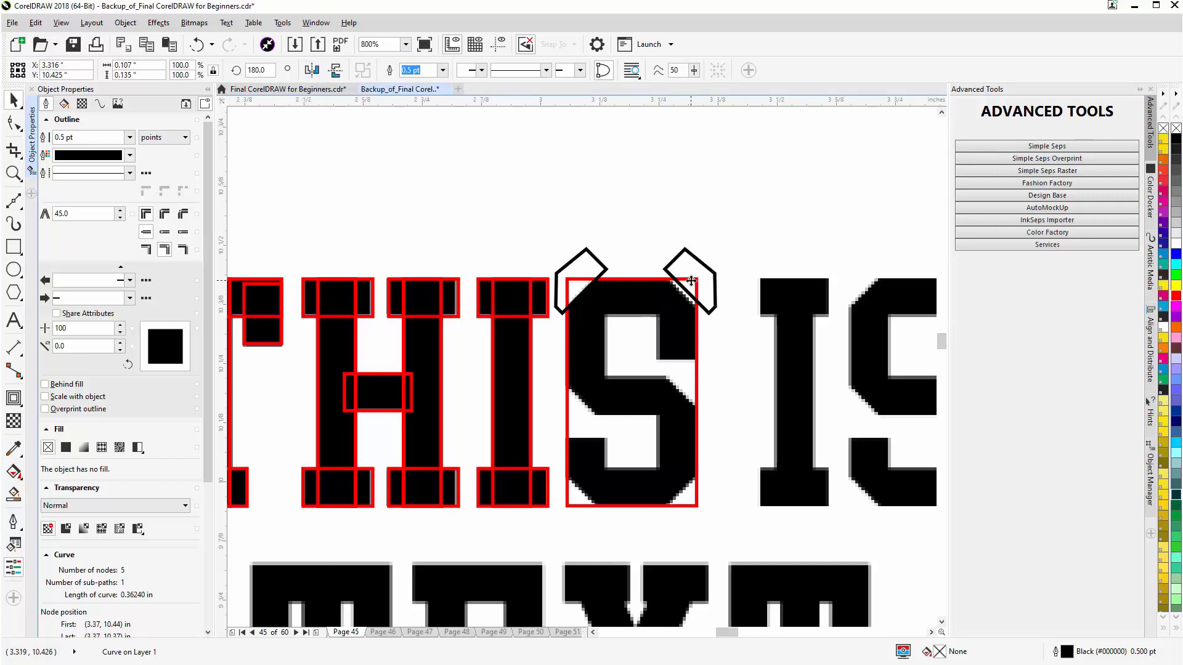
drag(692, 285, 685, 284)
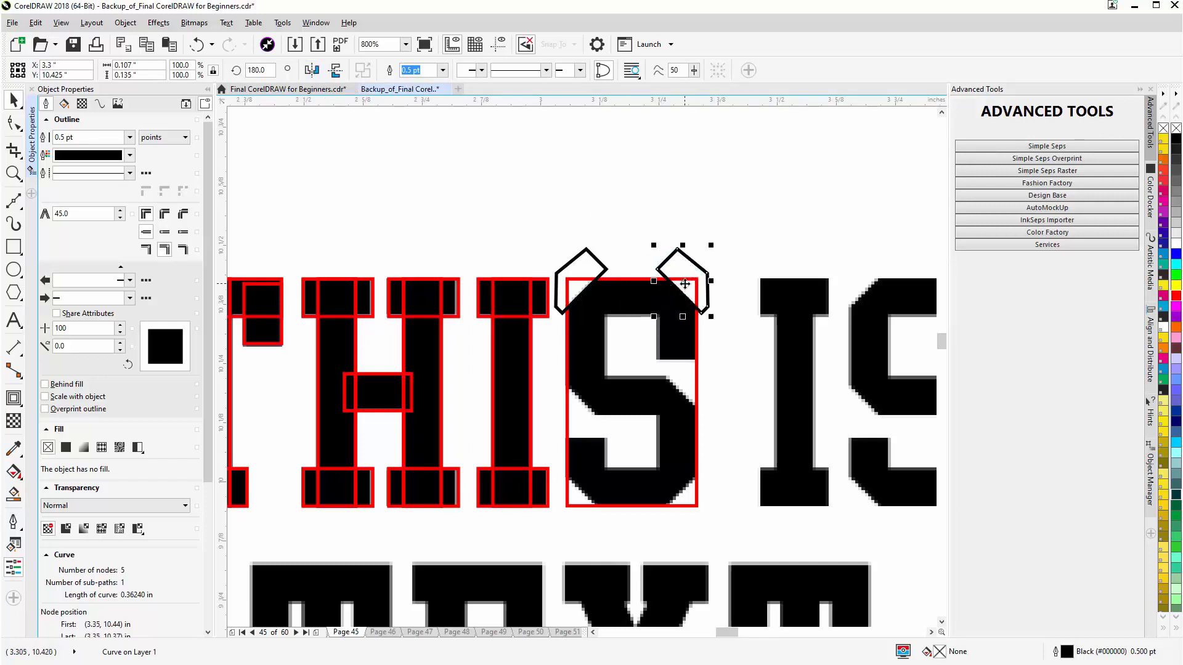
shift+click(582, 265)
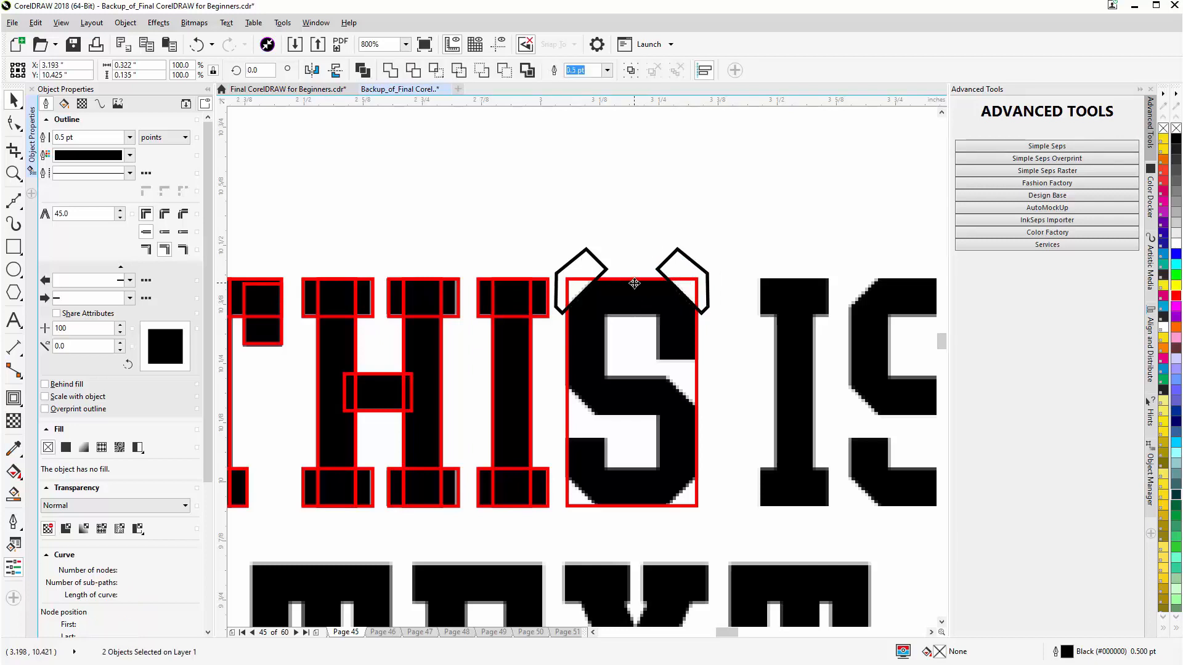
Step: Place a vertically mirrored copy of the two corner shapes along the S's lower-left and lower-right bevels
drag(634, 283, 621, 526)
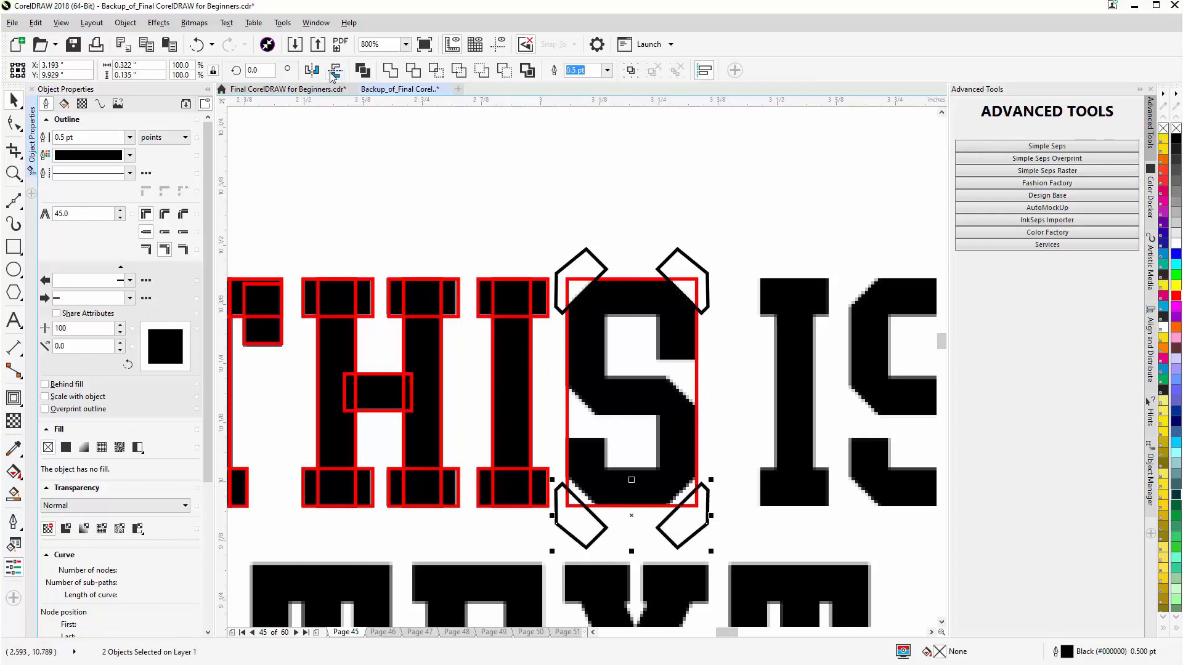
drag(631, 515, 632, 506)
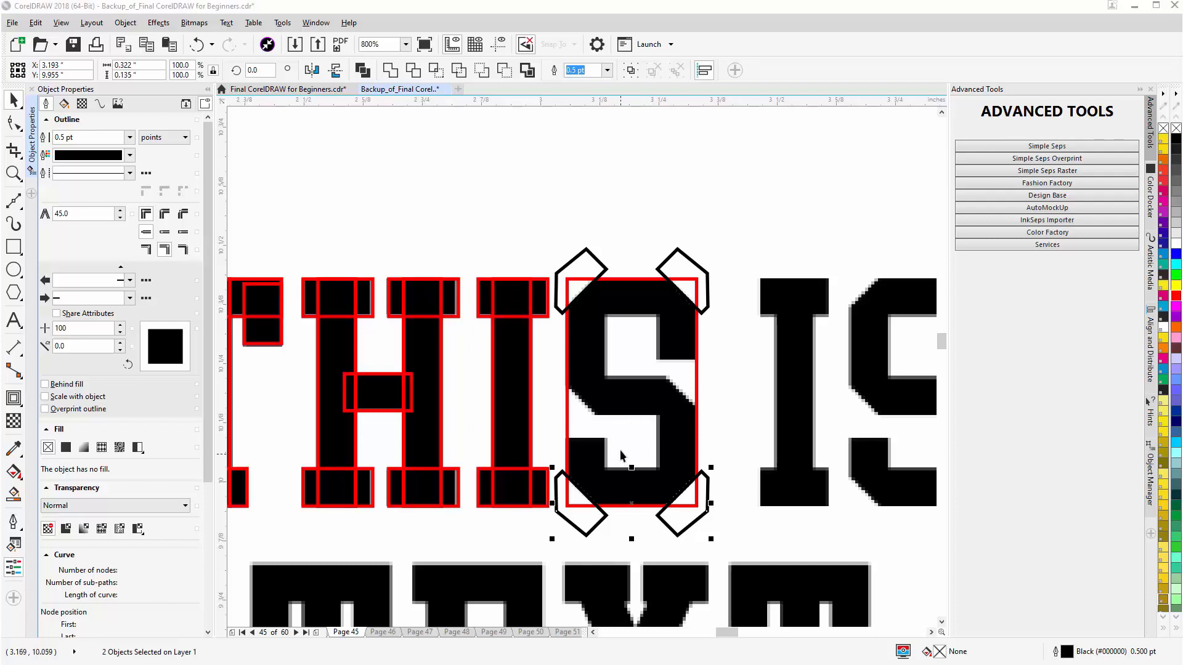
Step: Draw two red-outlined rectangles, about 0.112 by 0.113 inches in the S's lower opening and about 0.124 by 0.051 inches across its left gap
click(14, 248)
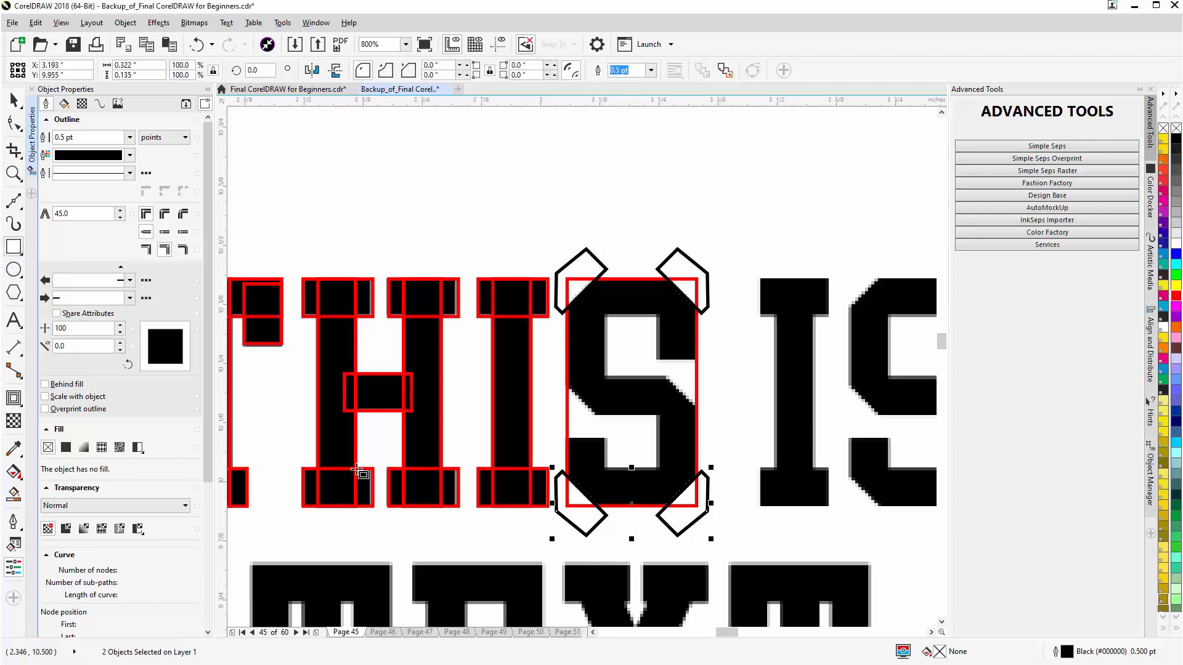
drag(605, 416, 661, 472)
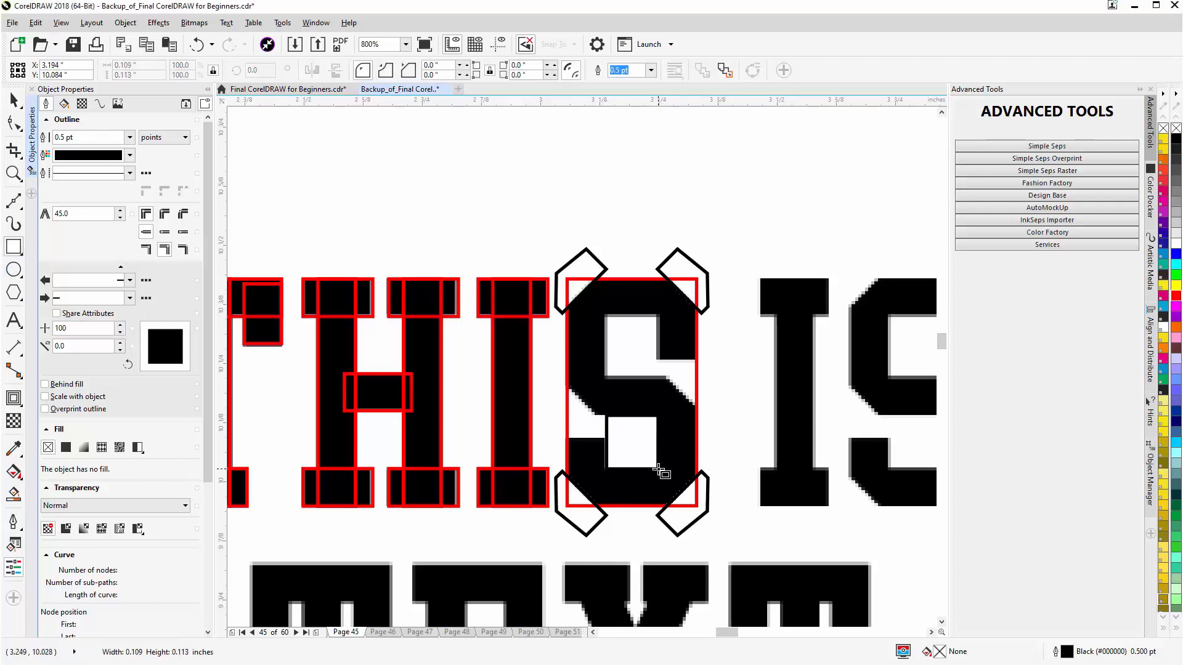
right_click(1176, 297)
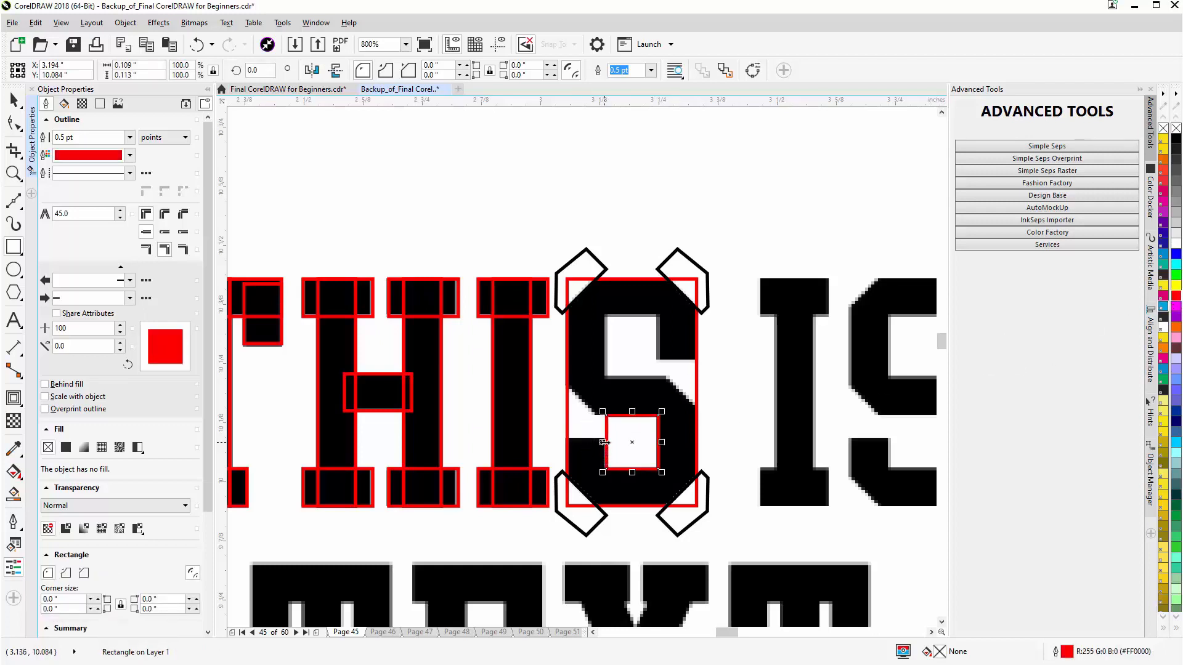
drag(604, 442, 603, 443)
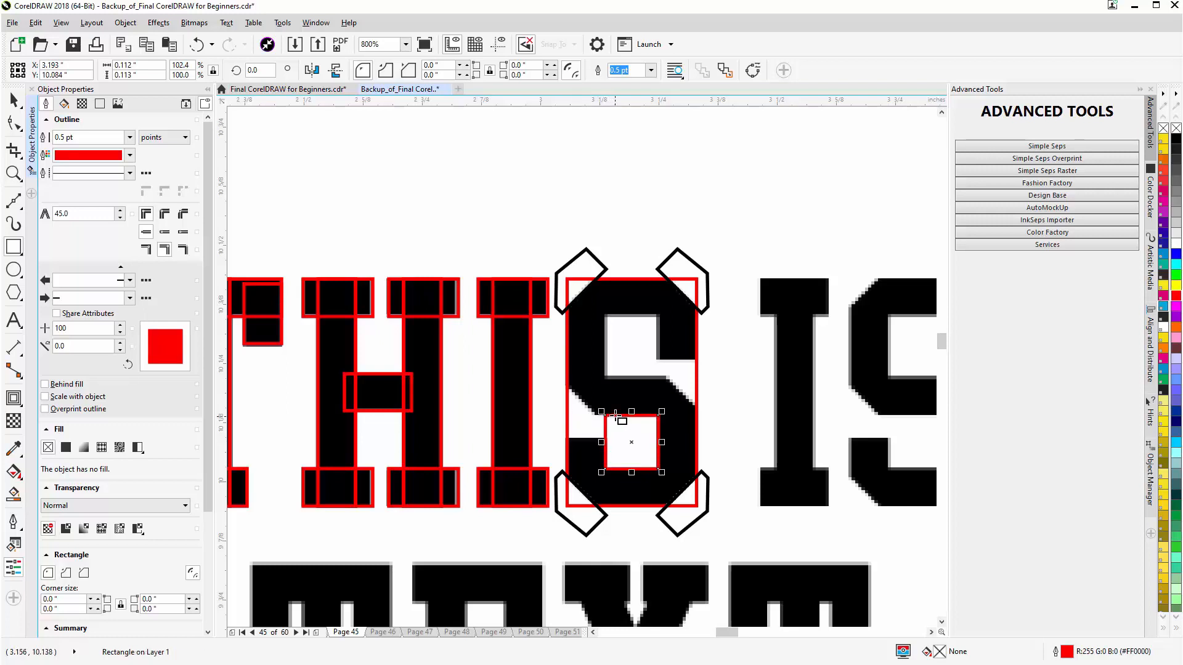
drag(616, 414, 557, 439)
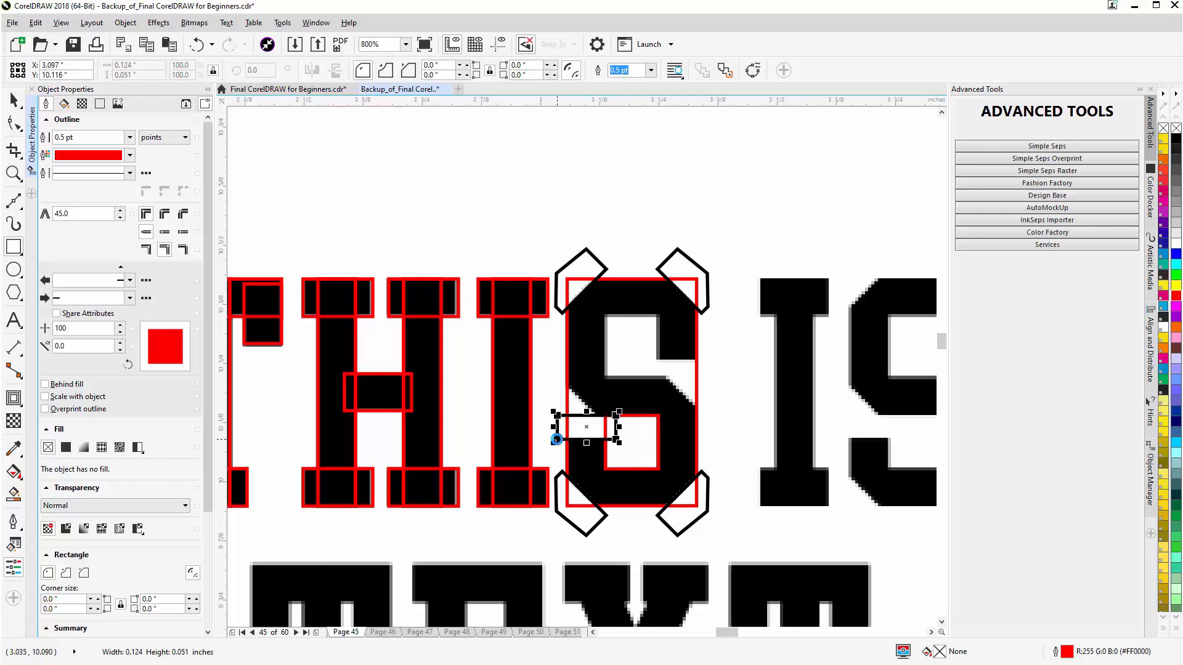
right_click(1176, 297)
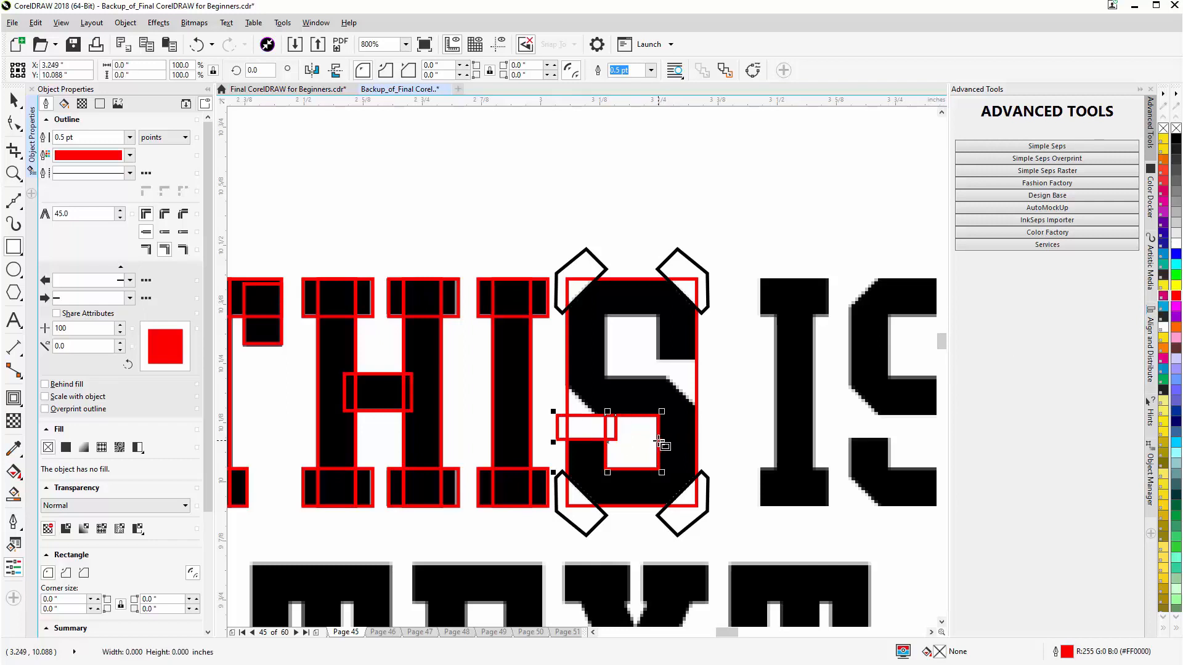
Step: Convert both rectangles to curves, then add a node on the gap rectangle's upper edge and pull its outer corner up along the S's bevel
shift+click(659, 441)
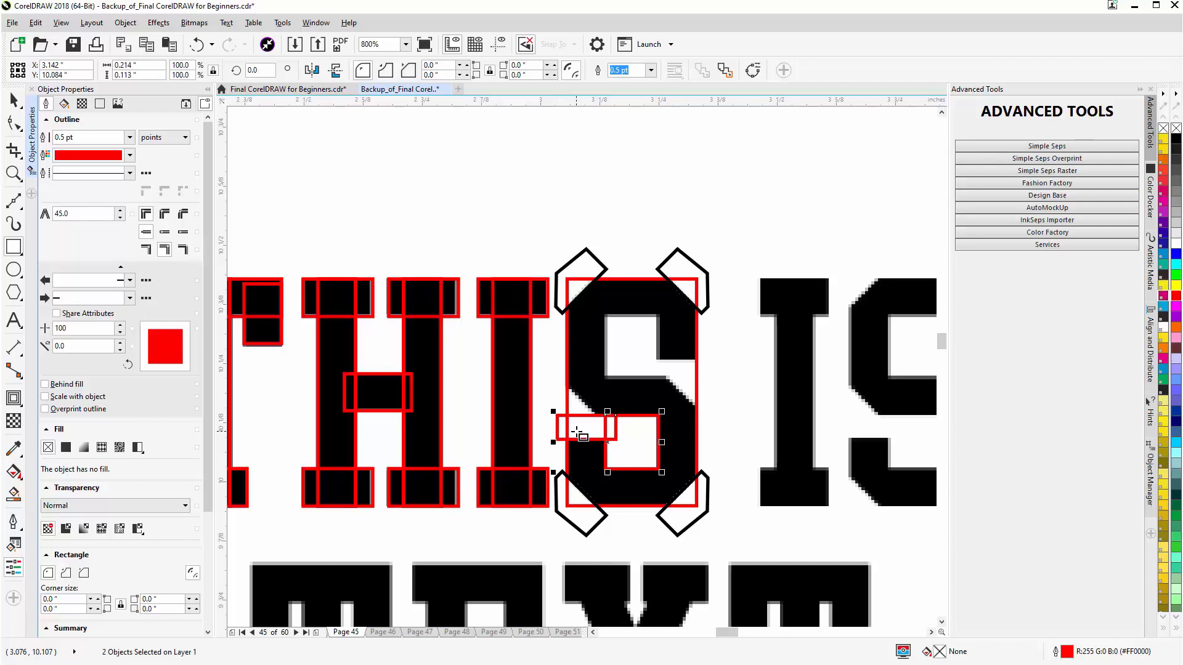
key(ctrl+q)
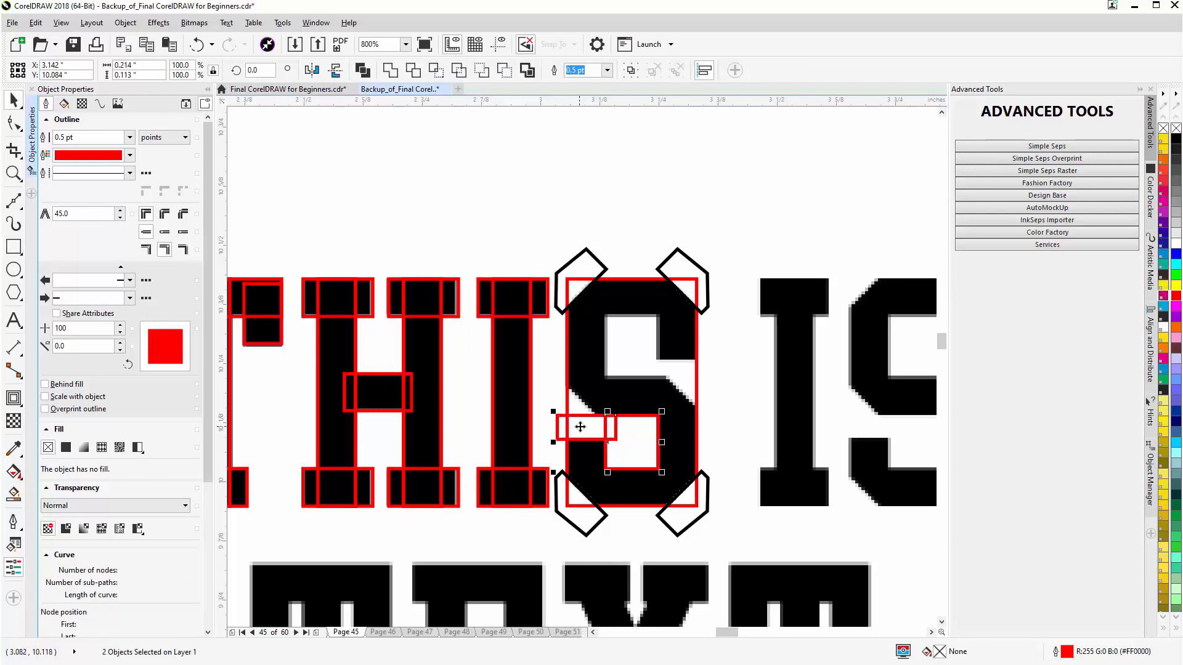
key(F10)
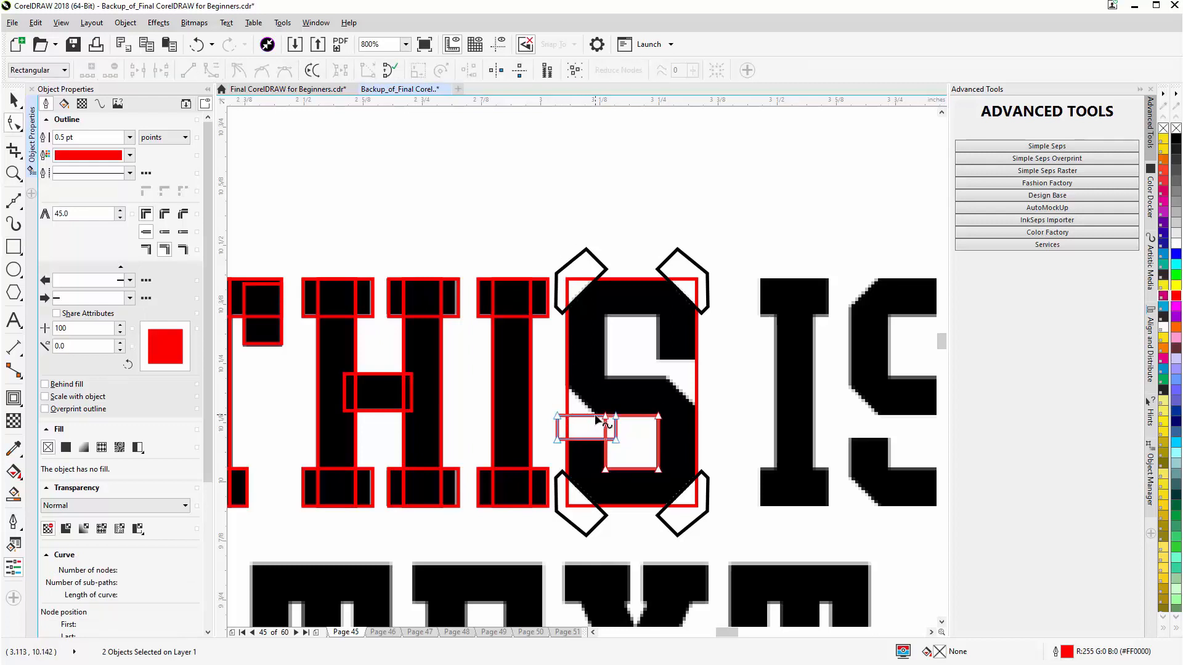
click(595, 418)
drag(558, 418, 558, 374)
key(ctrl+z)
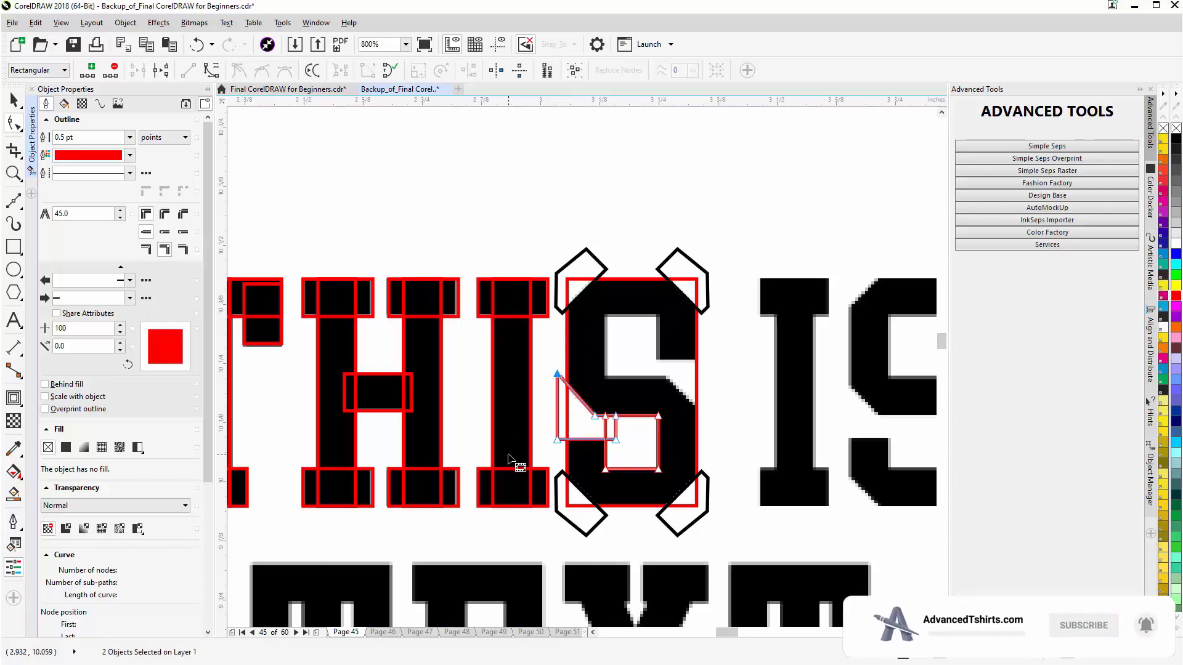
Step: Weld the two lower-opening shapes and place a copy, mirrored horizontally and vertically, over the S's upper opening
click(13, 101)
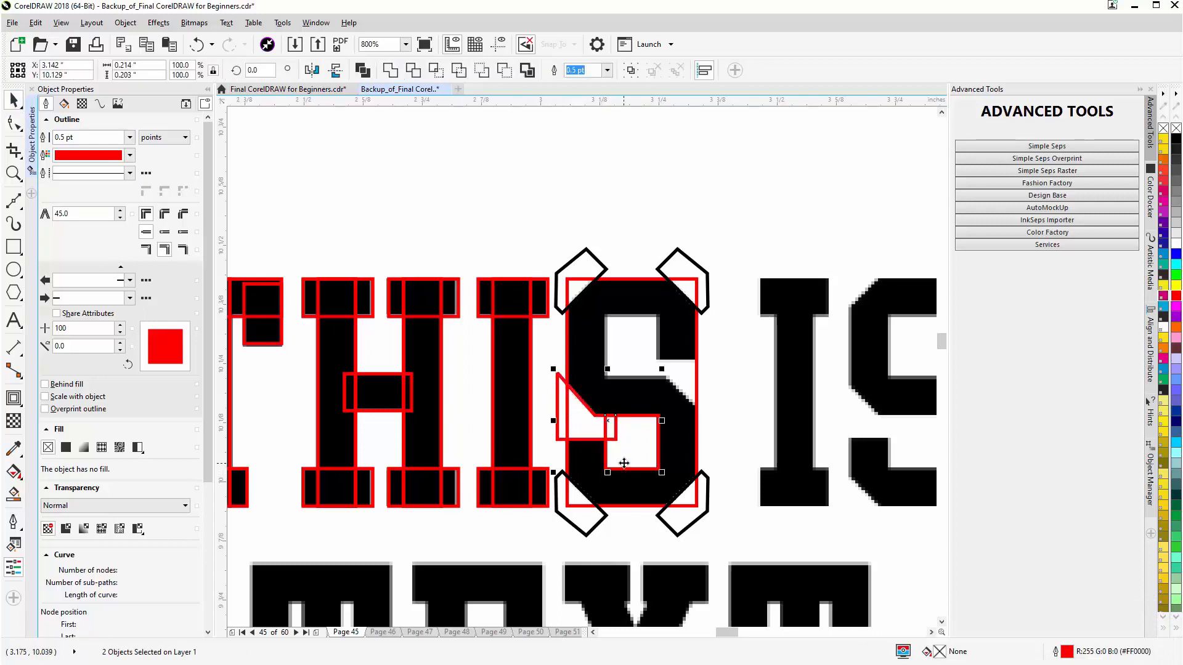
click(393, 72)
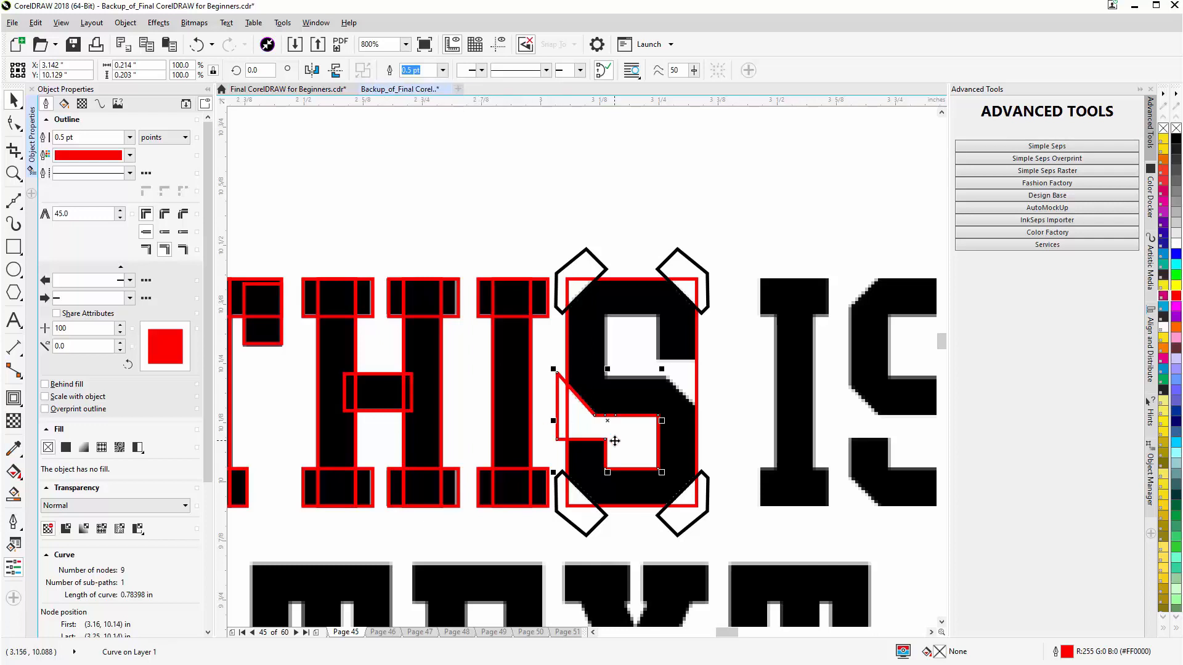
drag(630, 445, 632, 347)
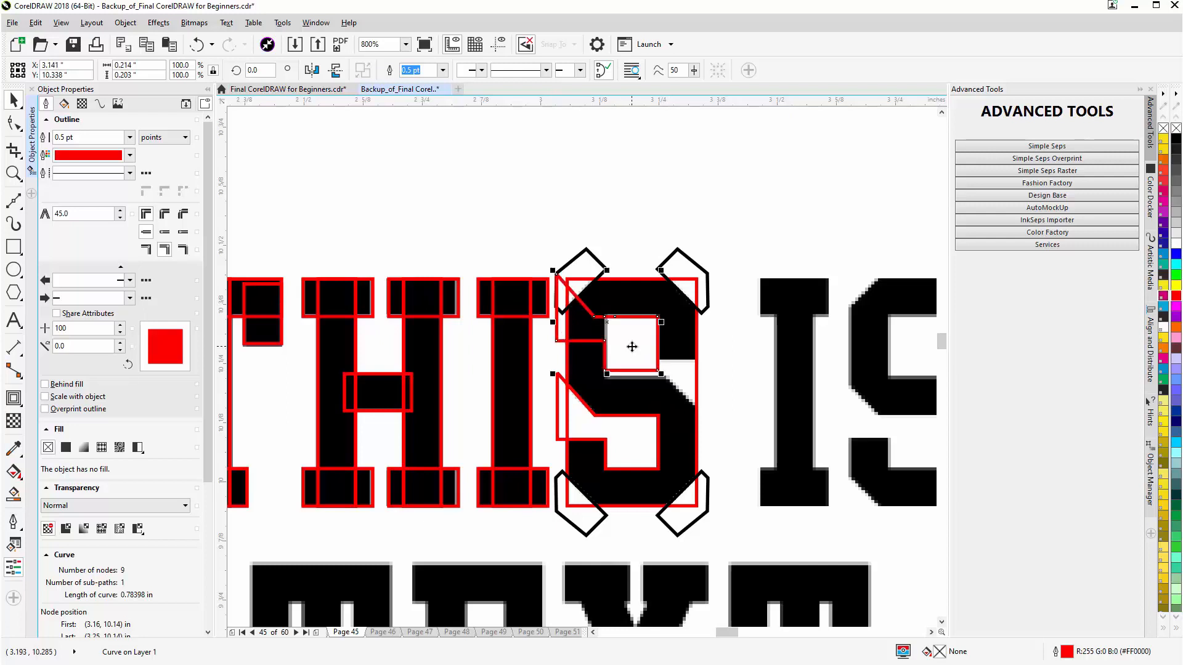
click(335, 70)
click(313, 70)
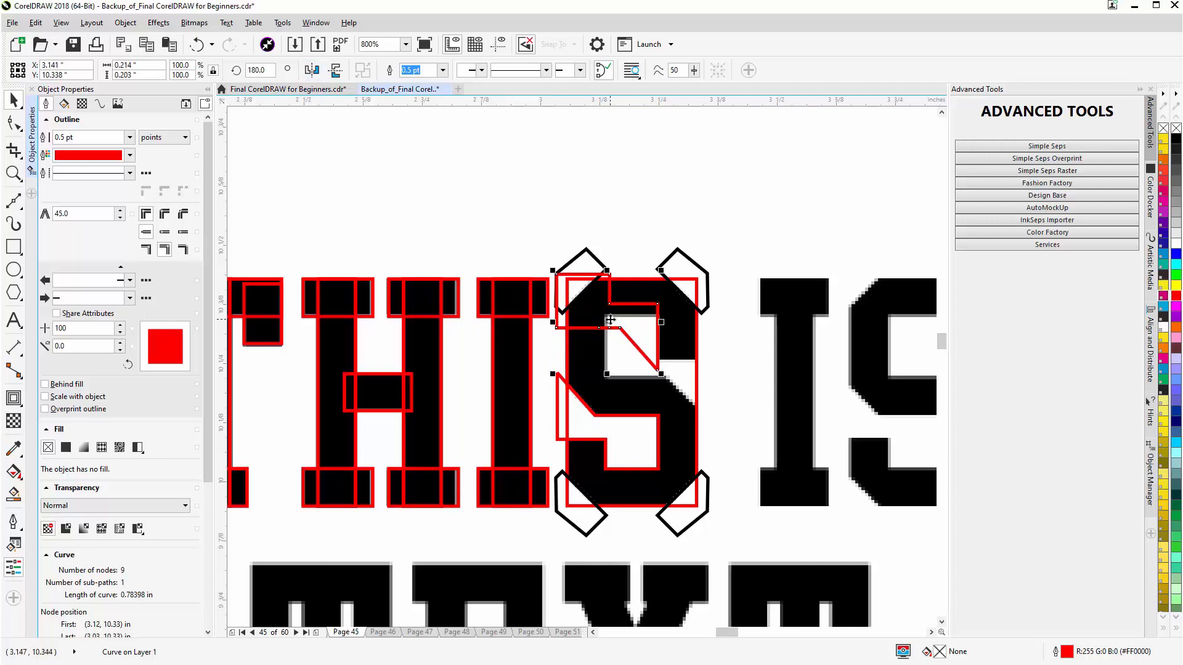
drag(611, 322, 658, 369)
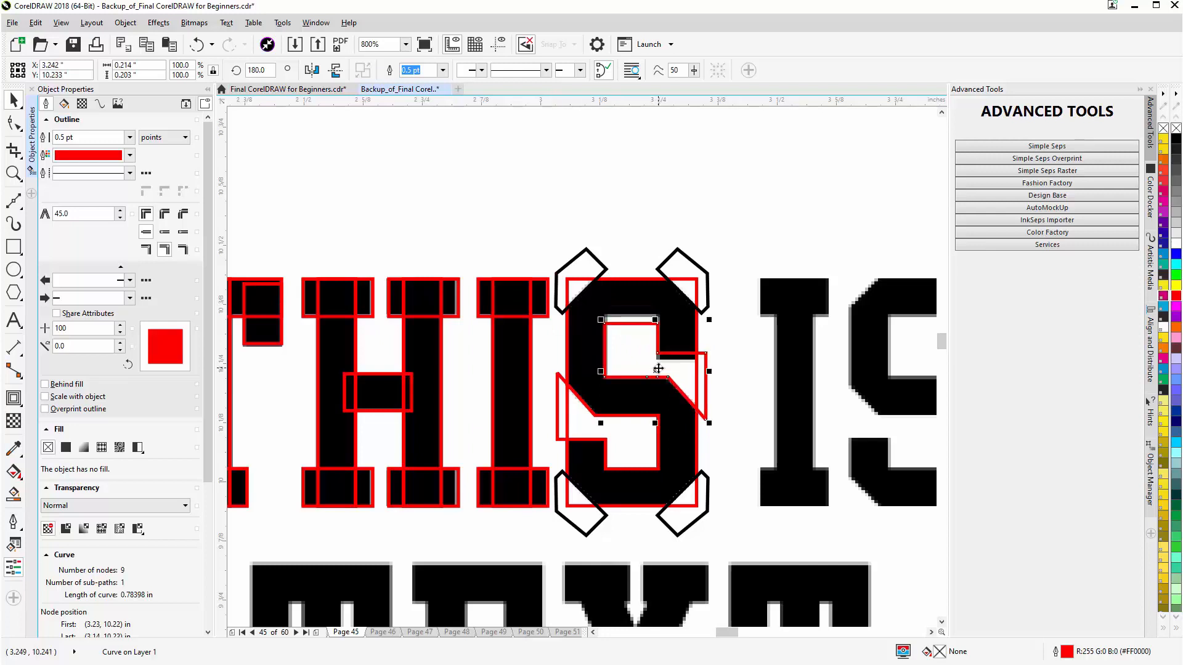
Step: Adjust the copied shape's nodes, lowering the right notch's upper edge and raising the opening's upper edge to match the S
key(F10)
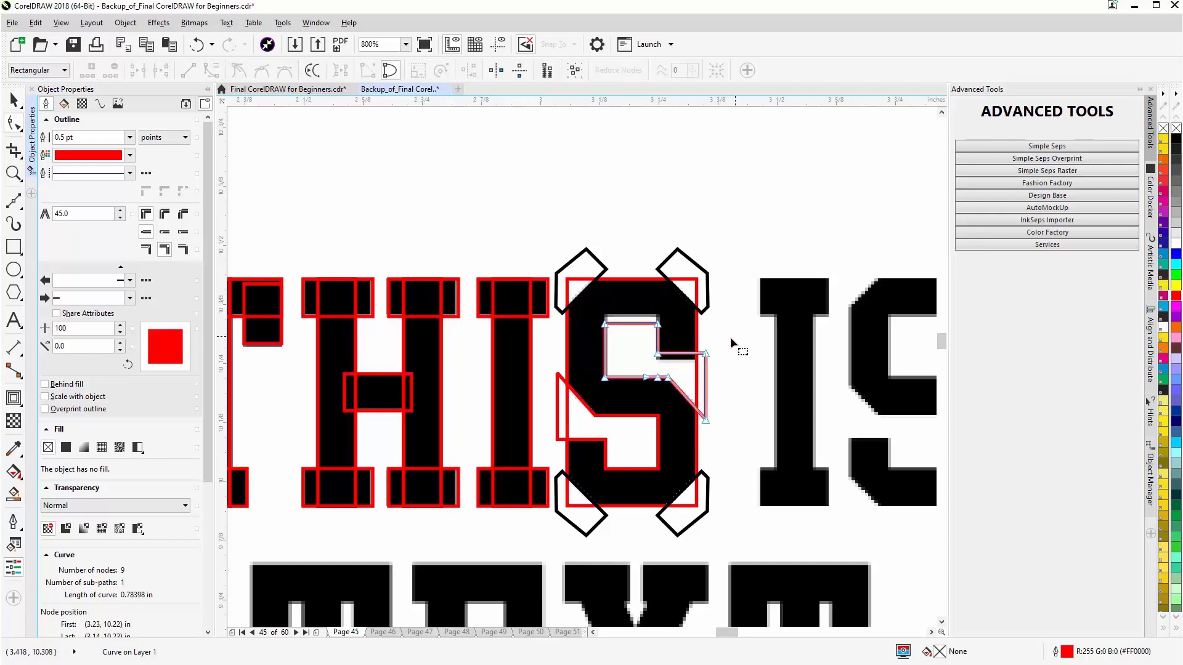
drag(734, 338, 644, 370)
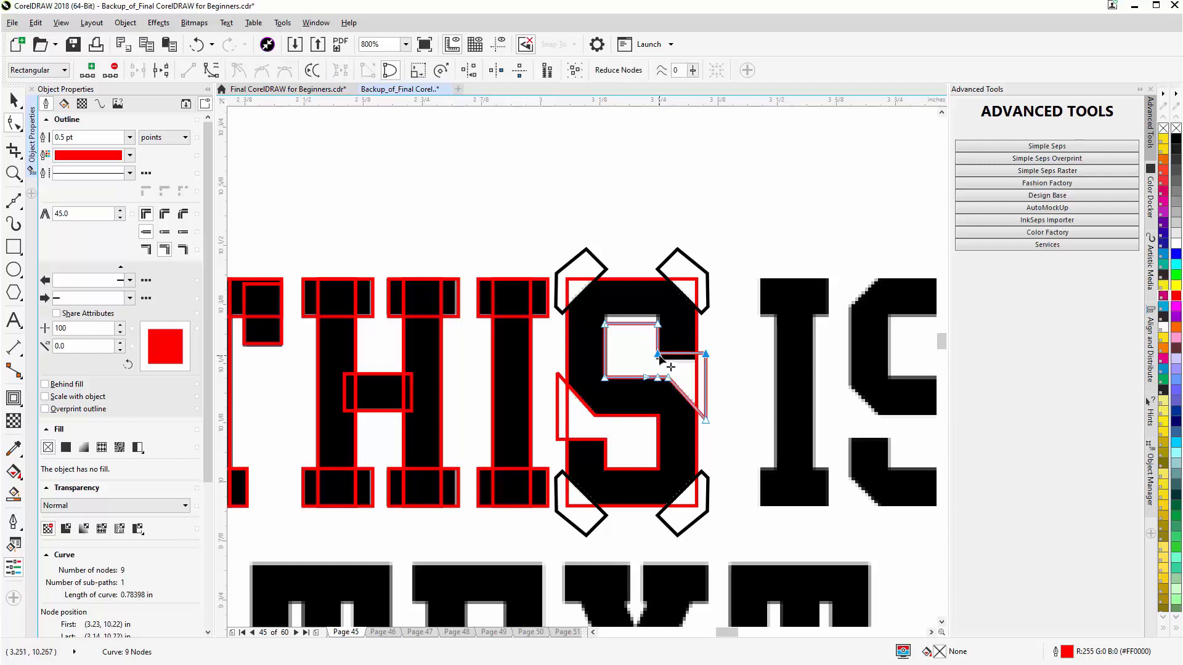
key(Down)
drag(659, 362, 659, 362)
drag(665, 309, 617, 327)
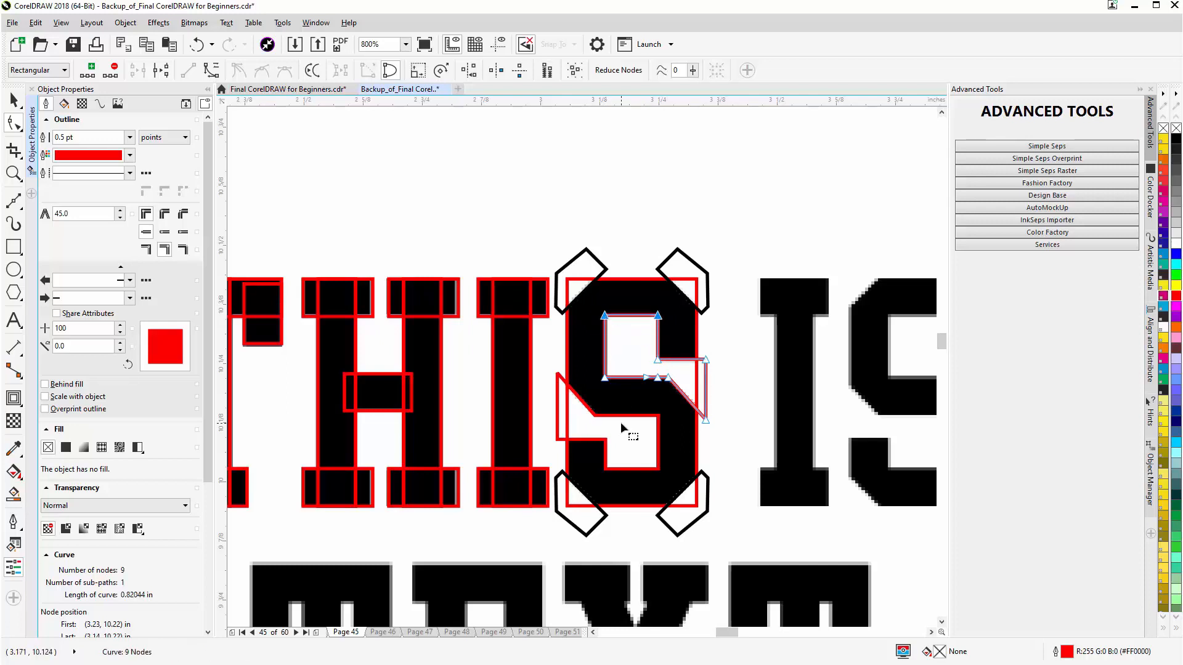
key(space)
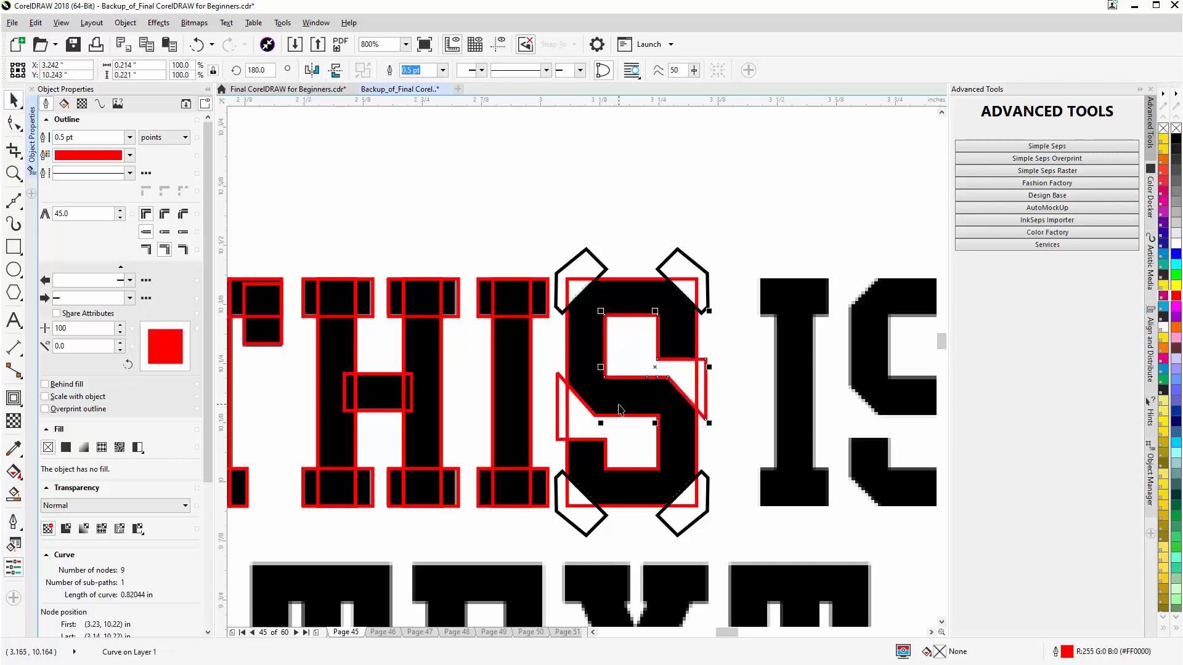
Step: Cut the corner and opening shapes out of the S frame with Back Minus Front and place a copy over the S in IS
scroll(588, 369, down, 1)
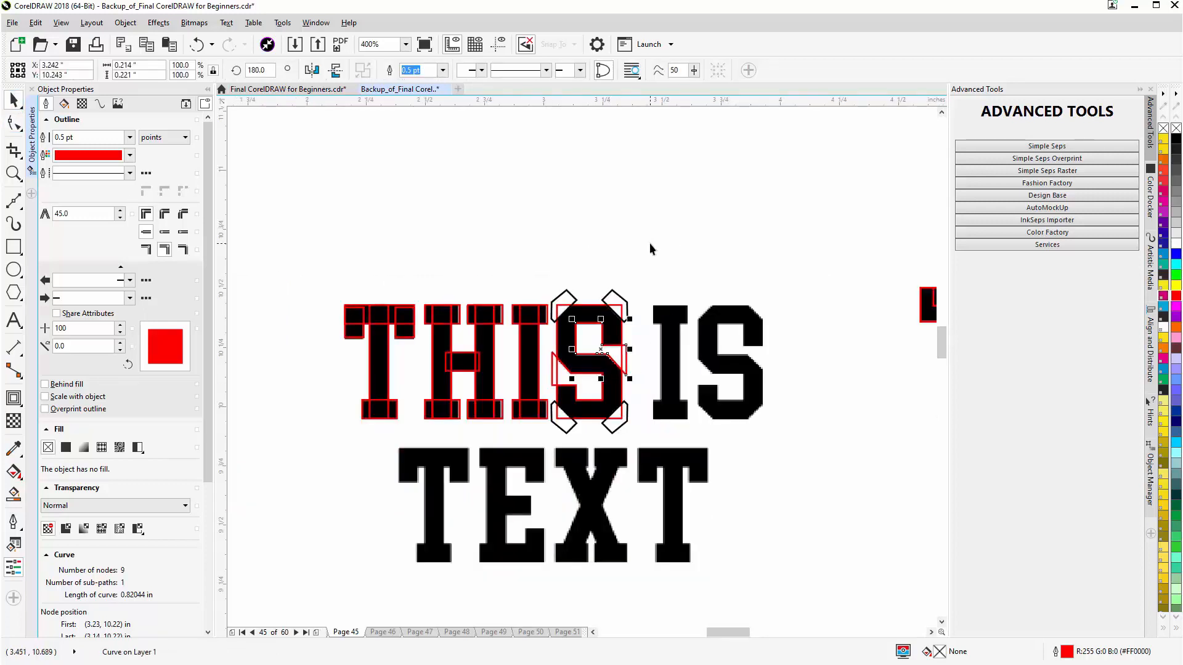
drag(650, 240, 541, 452)
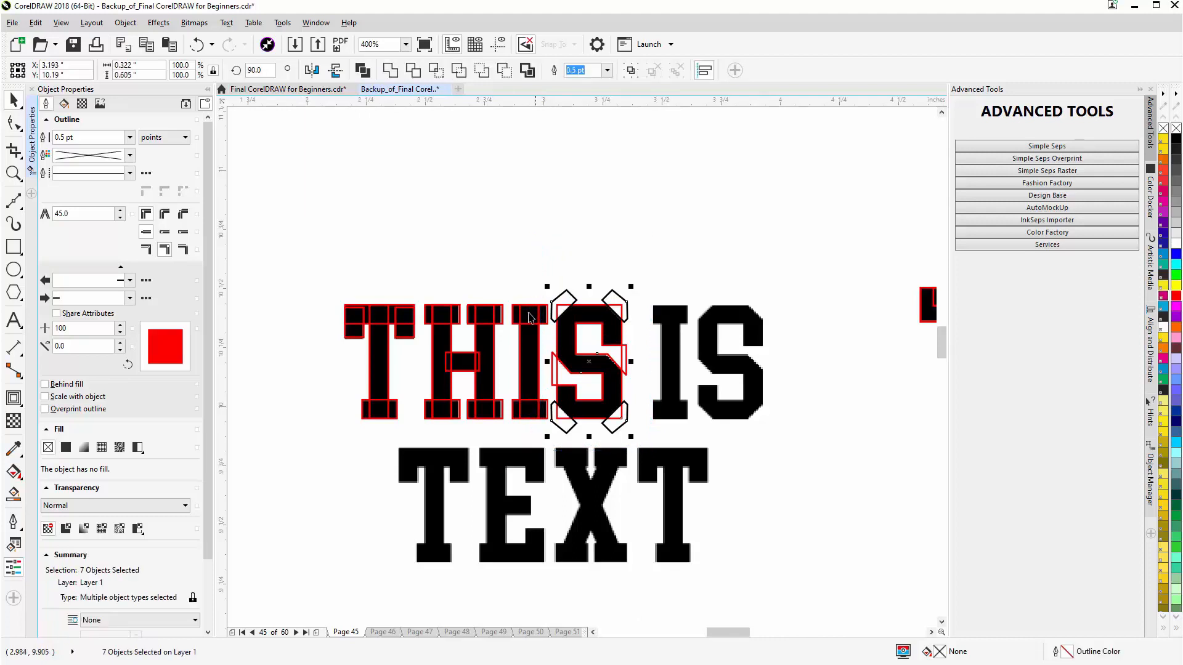
click(504, 71)
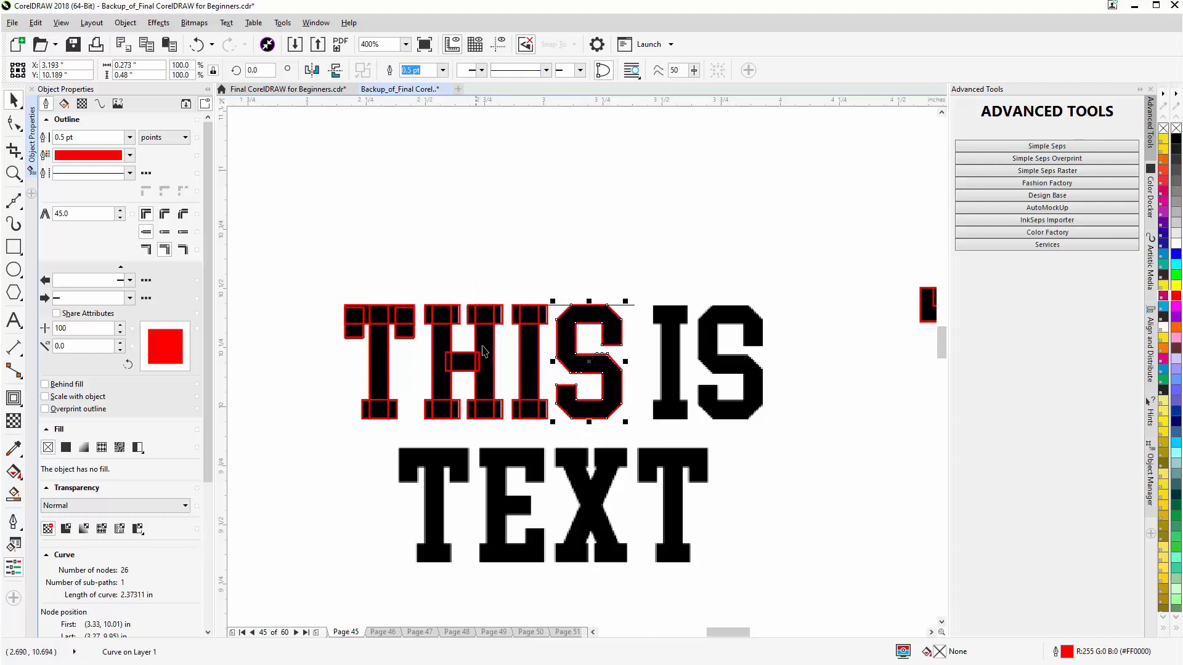
drag(589, 361, 733, 371)
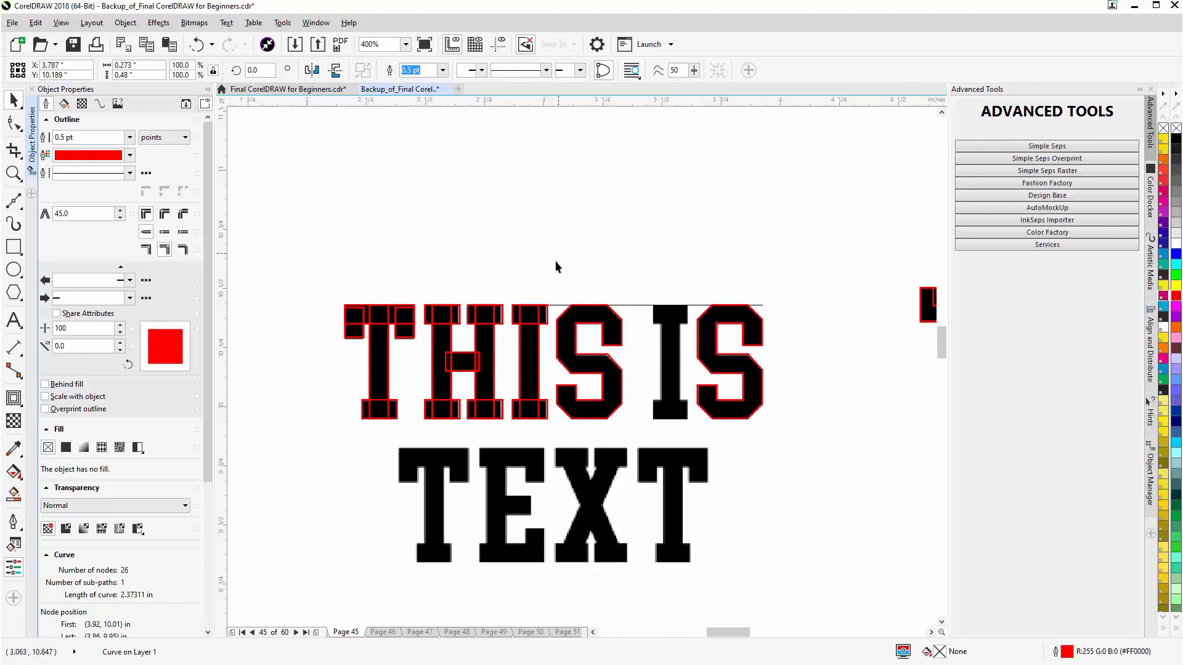
Step: Weld the rectangles of the I in THIS into one shape and place a copy over the I in IS
drag(554, 263, 502, 444)
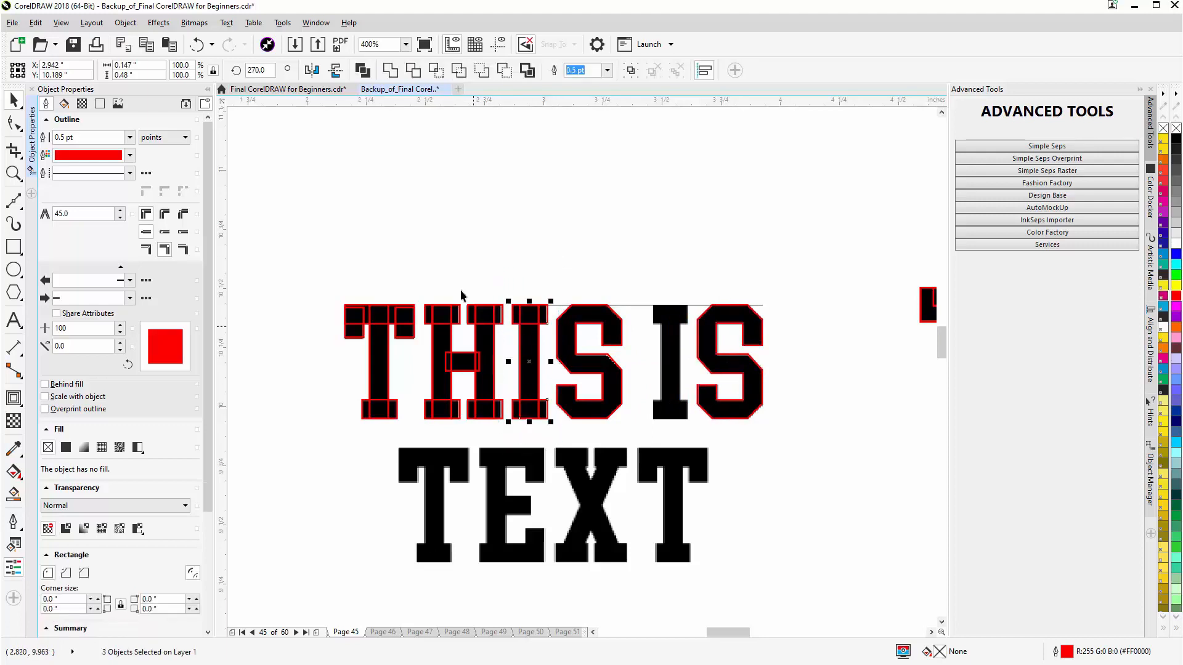
click(390, 70)
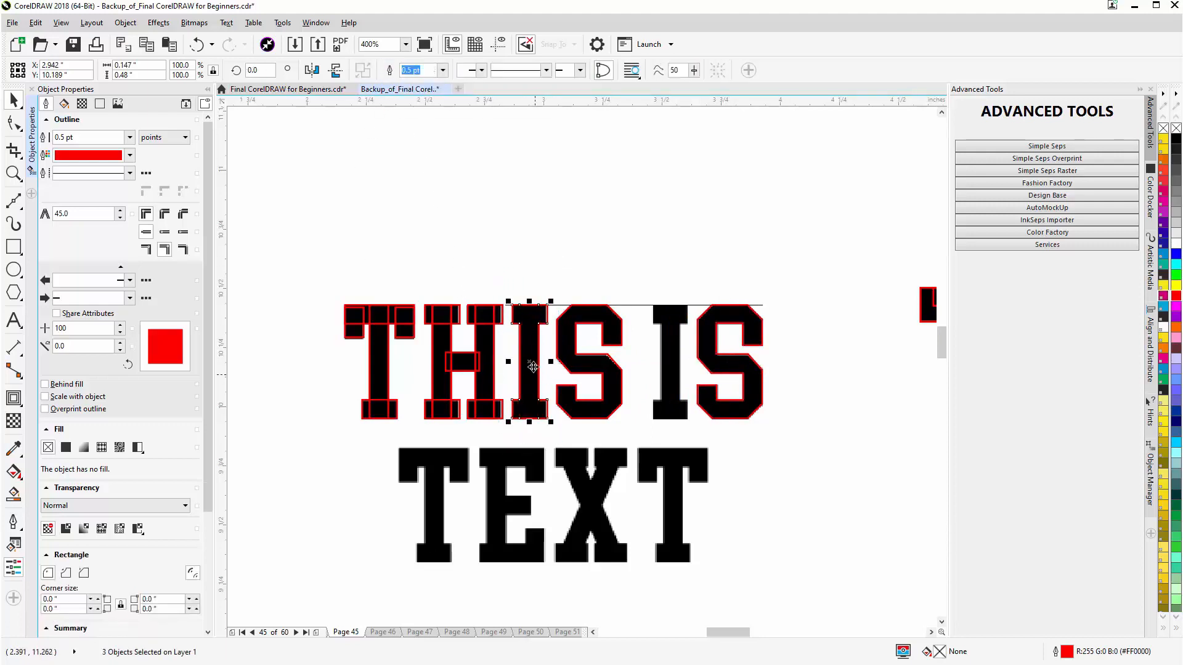
drag(602, 385, 674, 386)
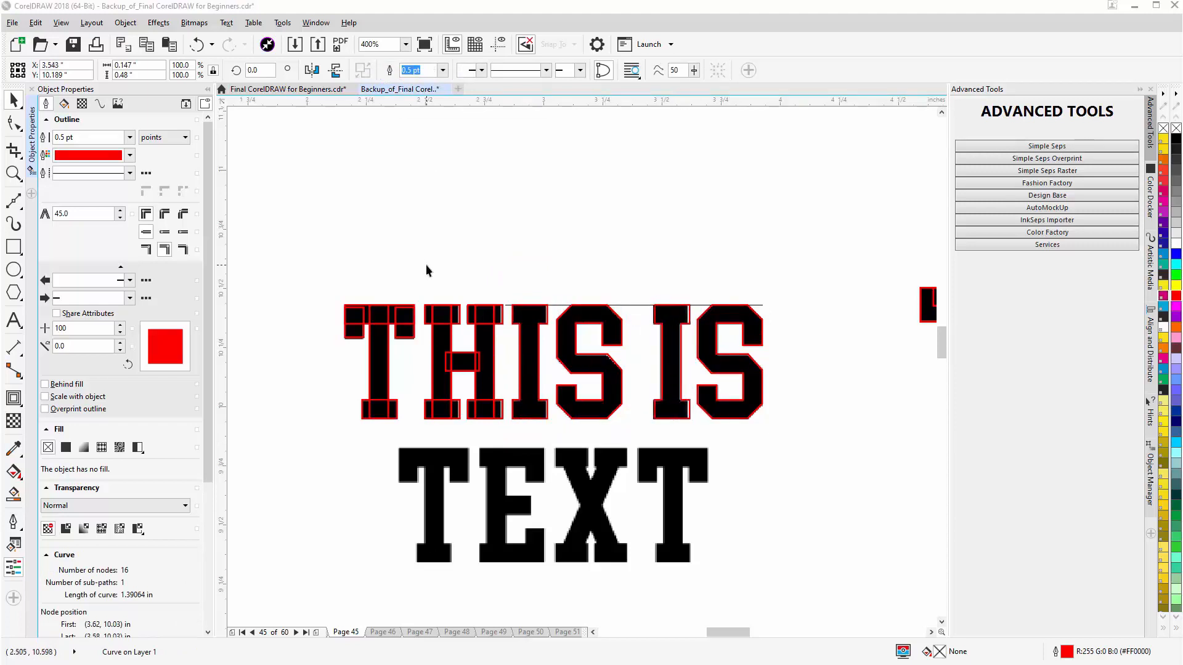
Step: Weld the rectangles of the T in THIS into one shape and place copies over both Ts in TEXT
drag(426, 265, 320, 438)
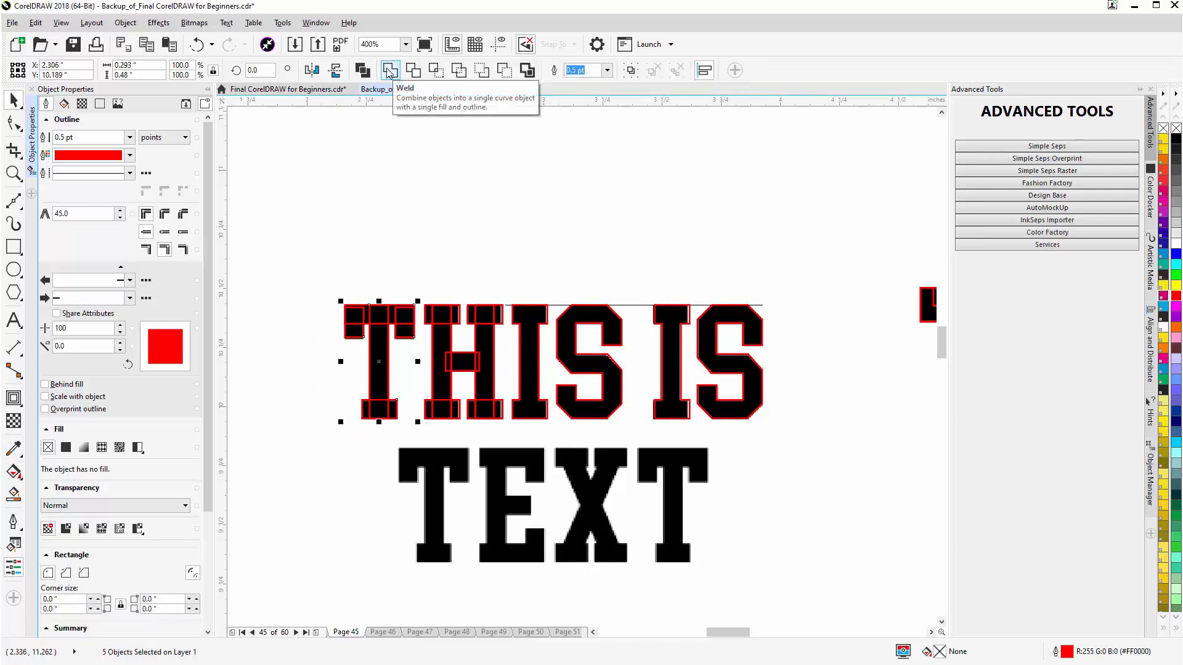
click(389, 71)
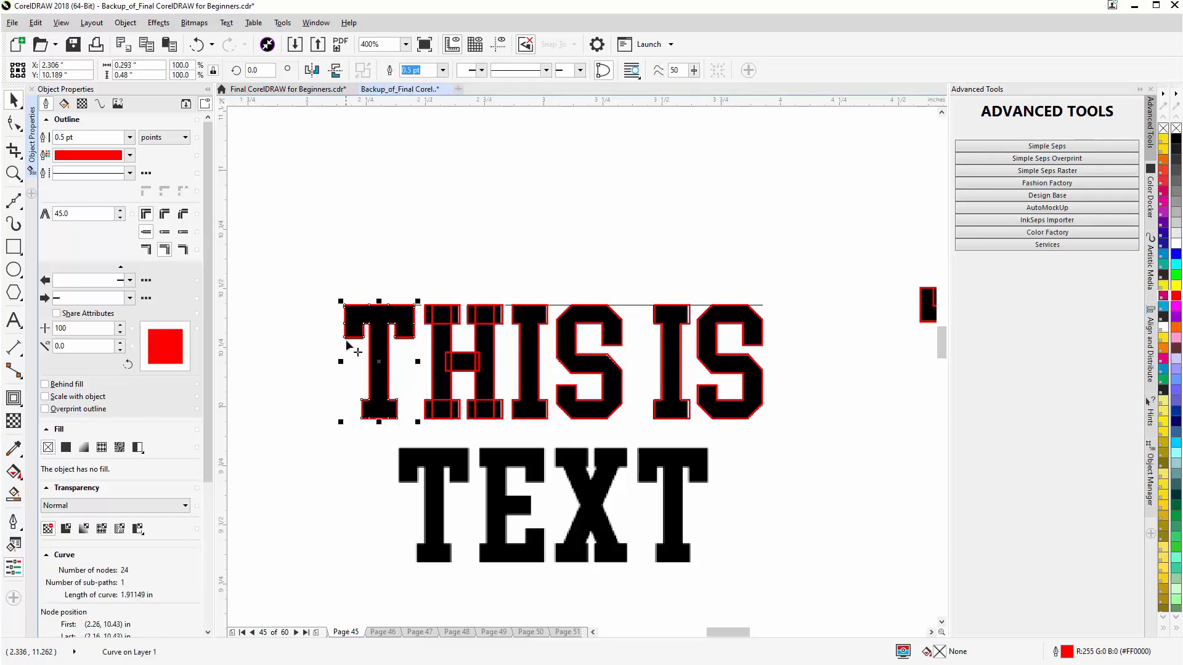
drag(379, 390, 671, 507)
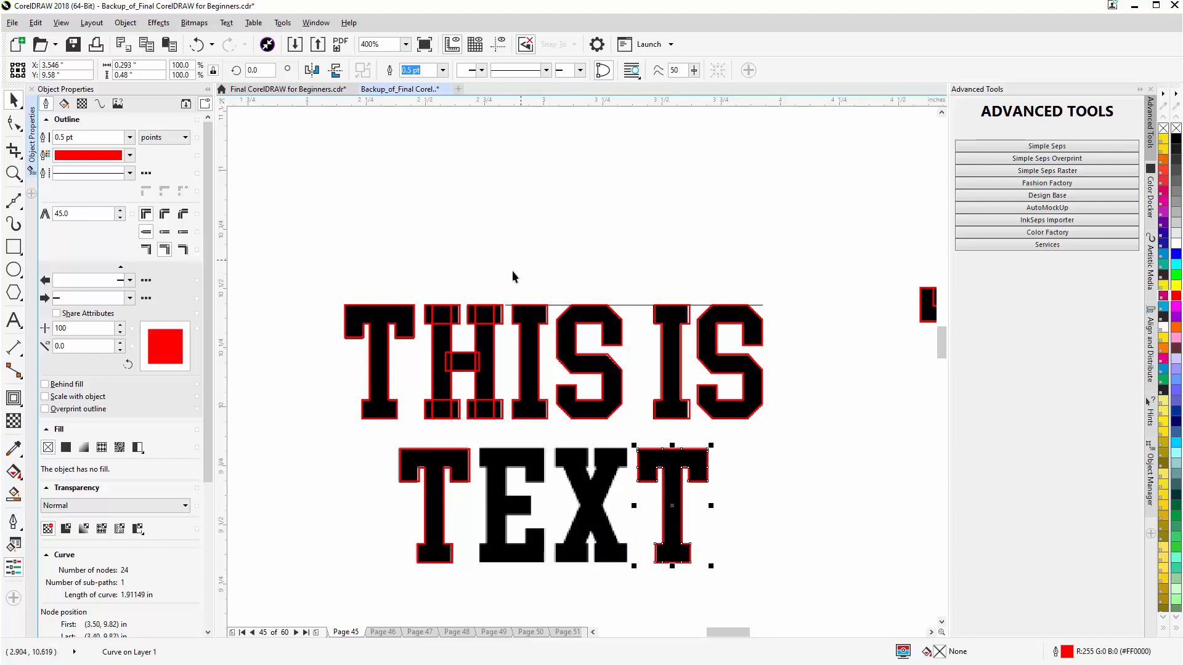
Step: Place a copy of the H's rectangles over the E in TEXT, and weld the original H's rectangles into one shape
drag(518, 258, 409, 441)
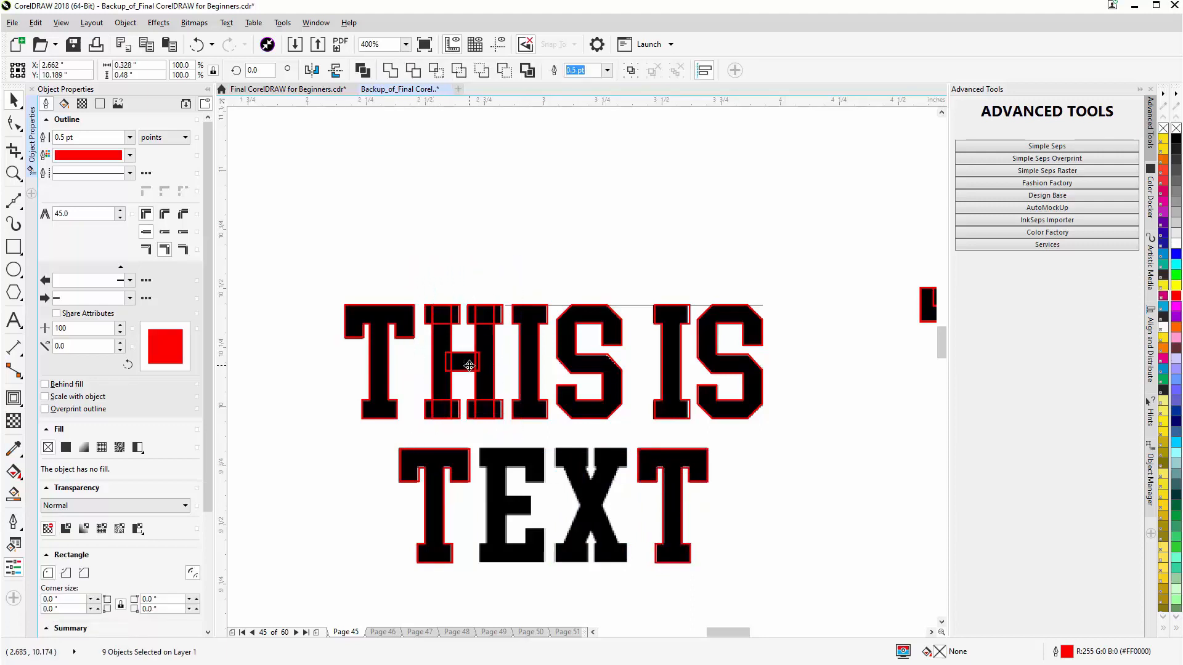
drag(466, 372, 524, 512)
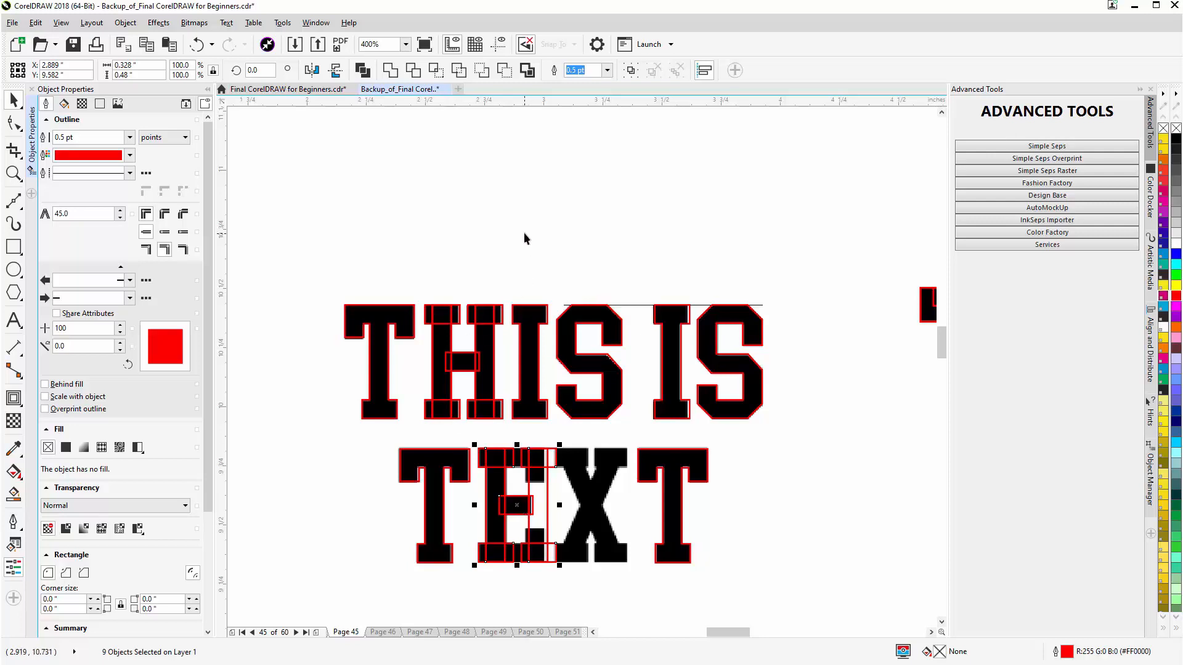
drag(524, 233, 414, 425)
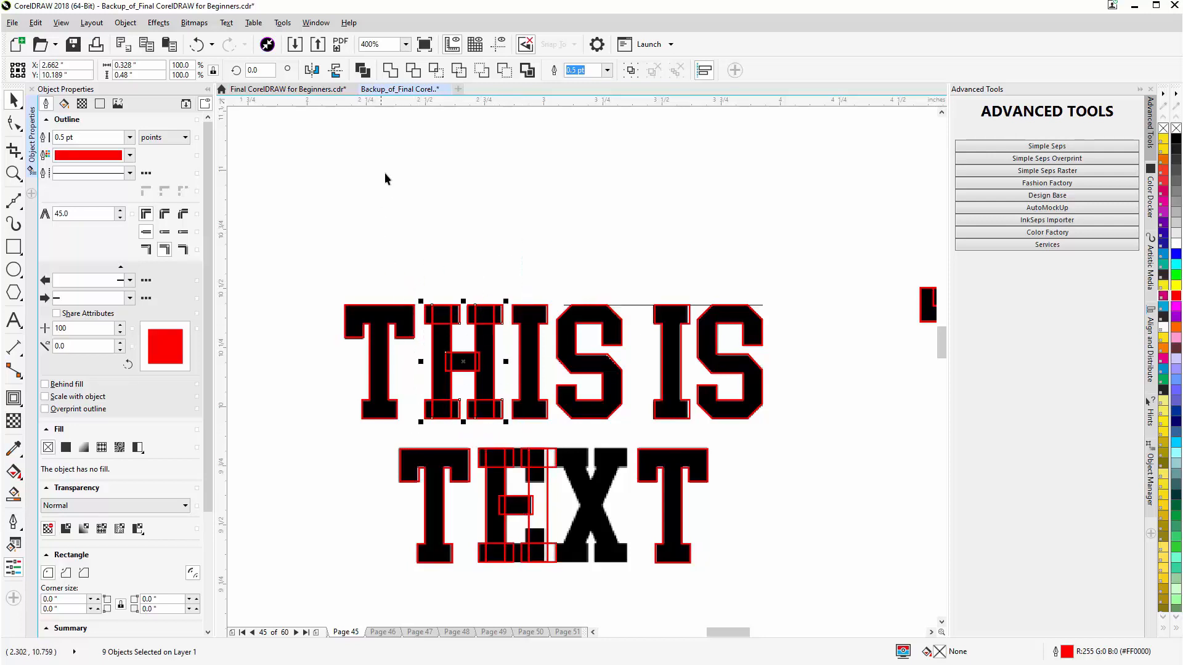
click(390, 70)
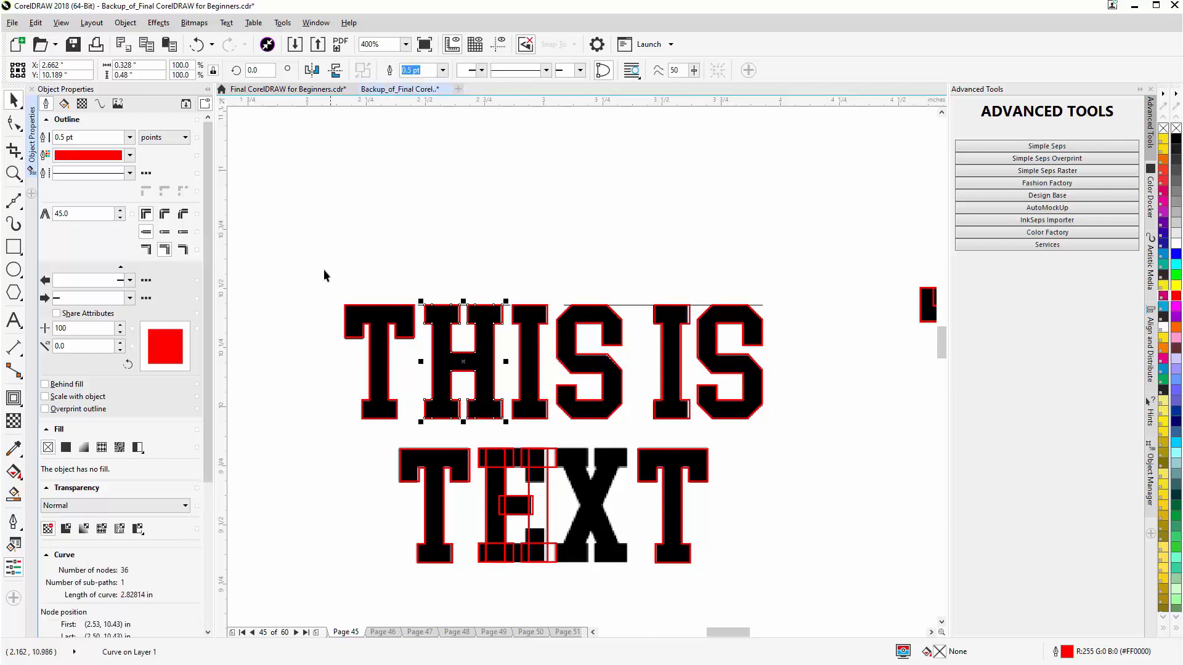
Step: Delete the surplus rectangles of the H's right half from the copy lying over the E in TEXT
click(551, 457)
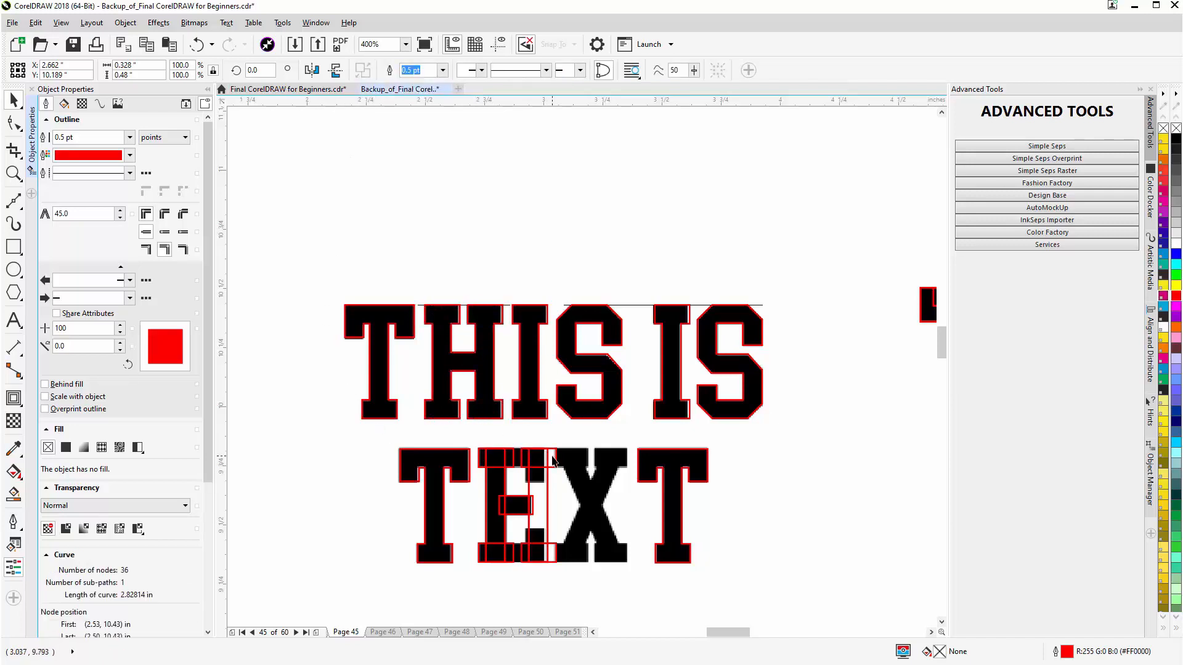
click(553, 459)
key(Delete)
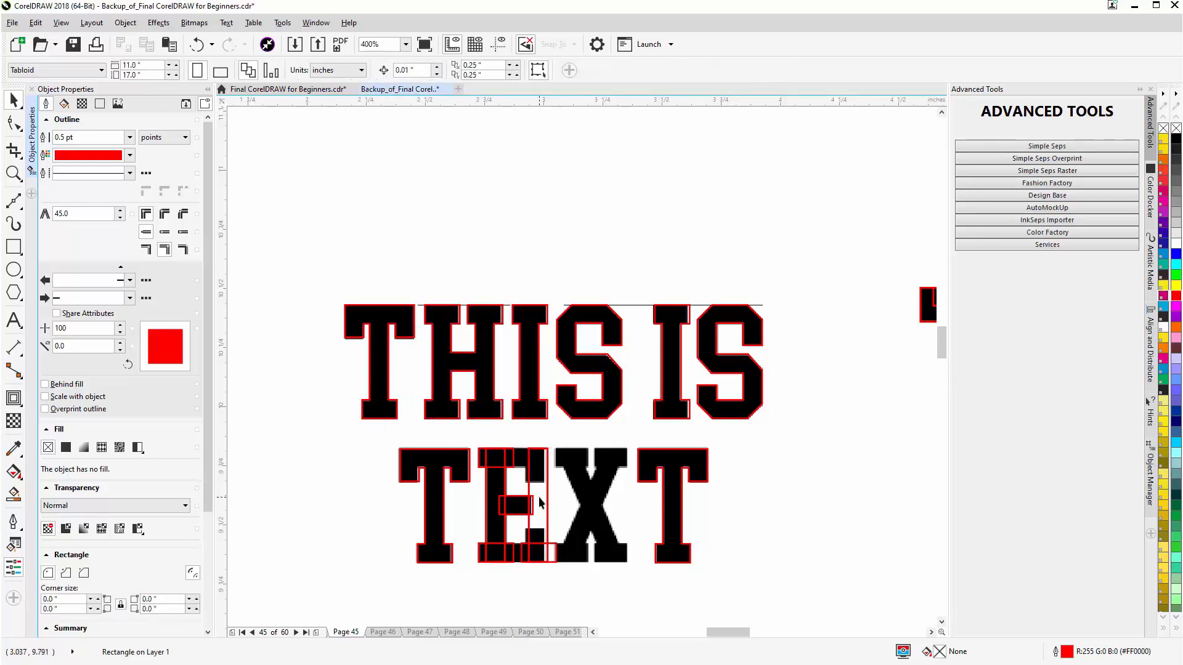
click(539, 498)
key(Delete)
click(550, 552)
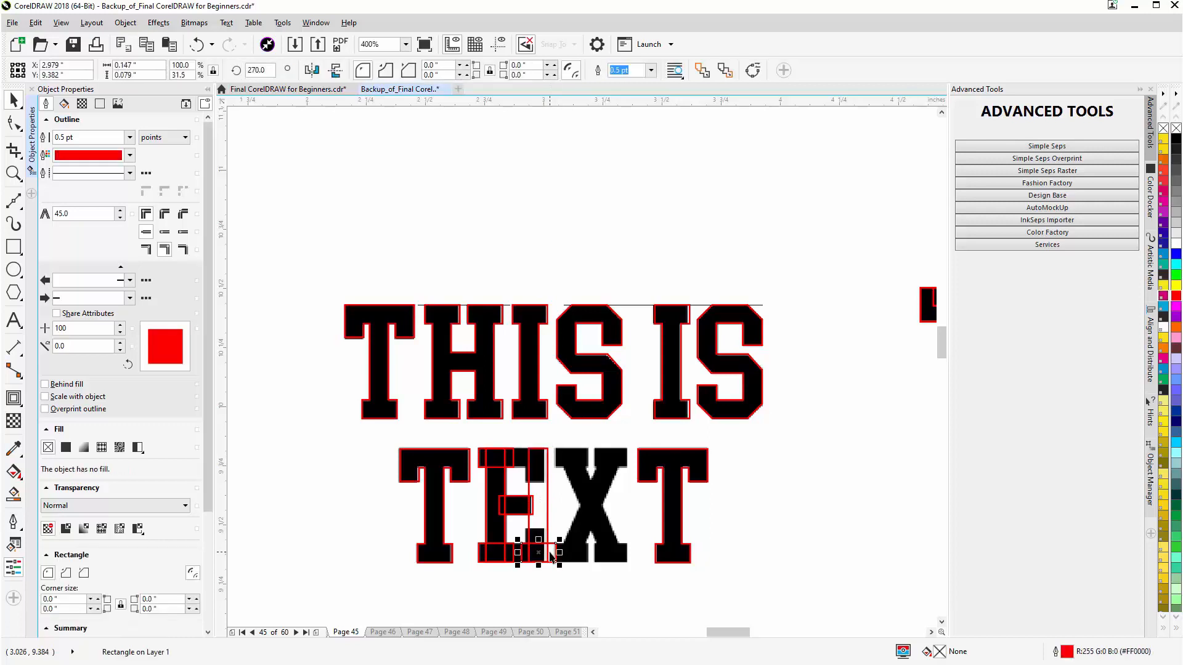
key(Delete)
click(542, 518)
key(Delete)
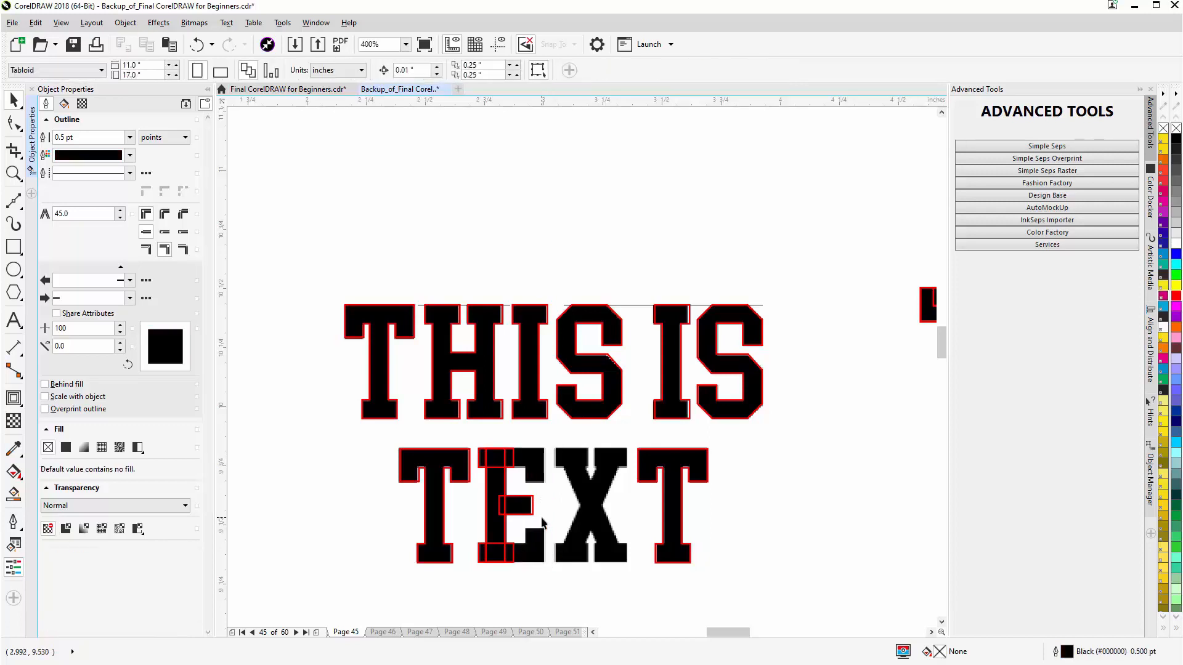
Step: Stretch the copy's upper and lower serif rectangles together to span the full width of the E
click(512, 457)
key(Delete)
click(517, 461)
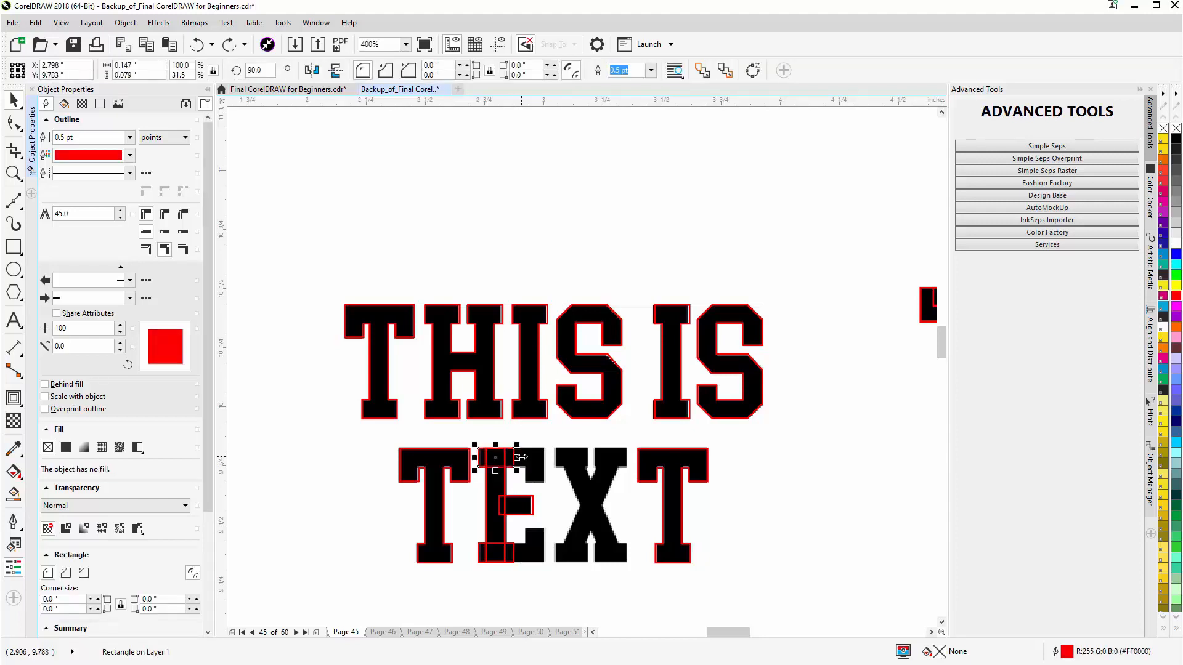
scroll(520, 457, up, 2)
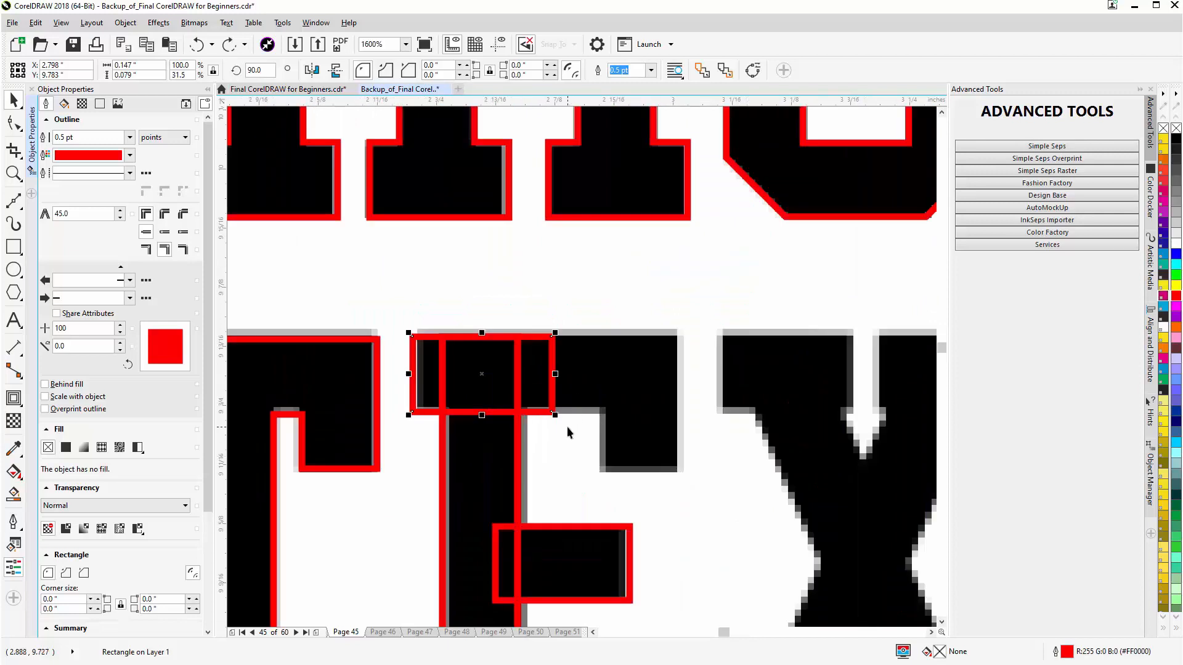
scroll(567, 426, down, 1)
scroll(567, 506, up, 1)
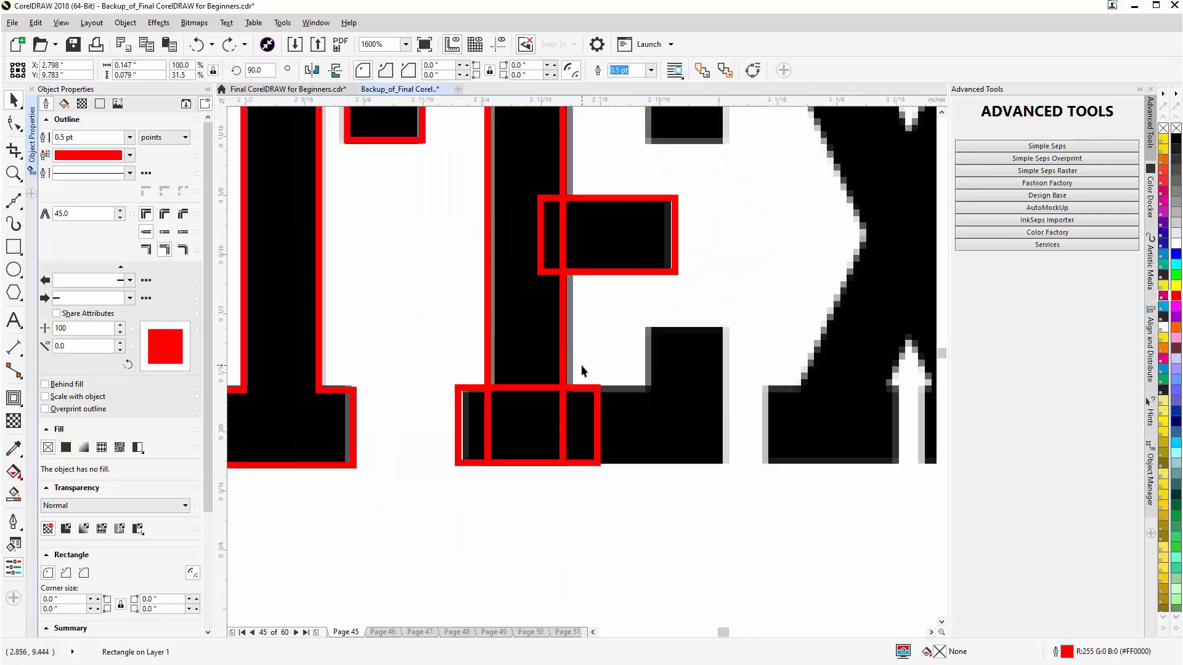
scroll(581, 365, down, 1)
shift+click(590, 394)
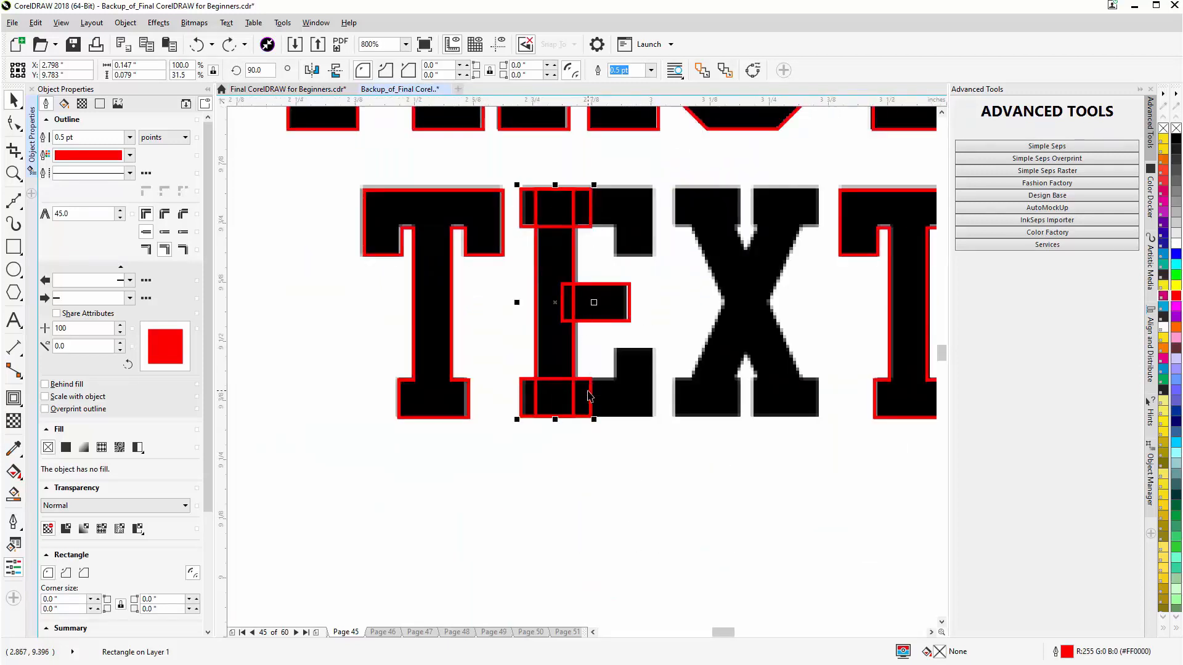
drag(596, 302, 652, 304)
Step: Place copies of the E's middle bar, turned upright, over the tips of its upper and lower arms
click(607, 305)
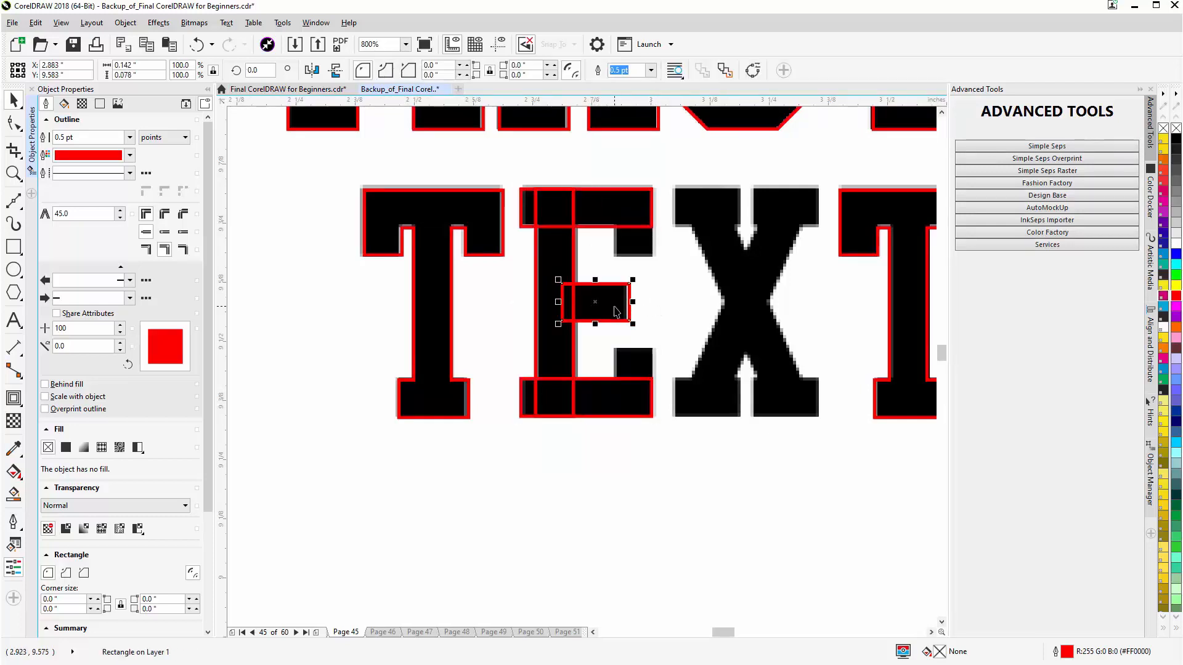
drag(611, 303, 700, 340)
click(694, 307)
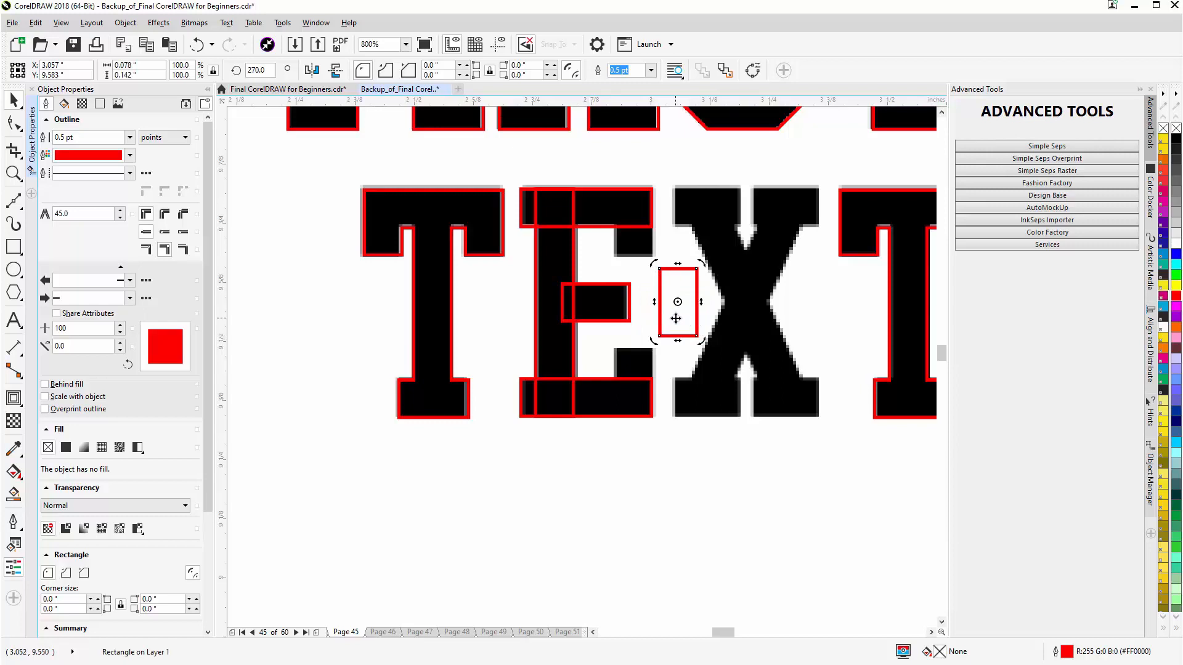
drag(674, 316, 630, 240)
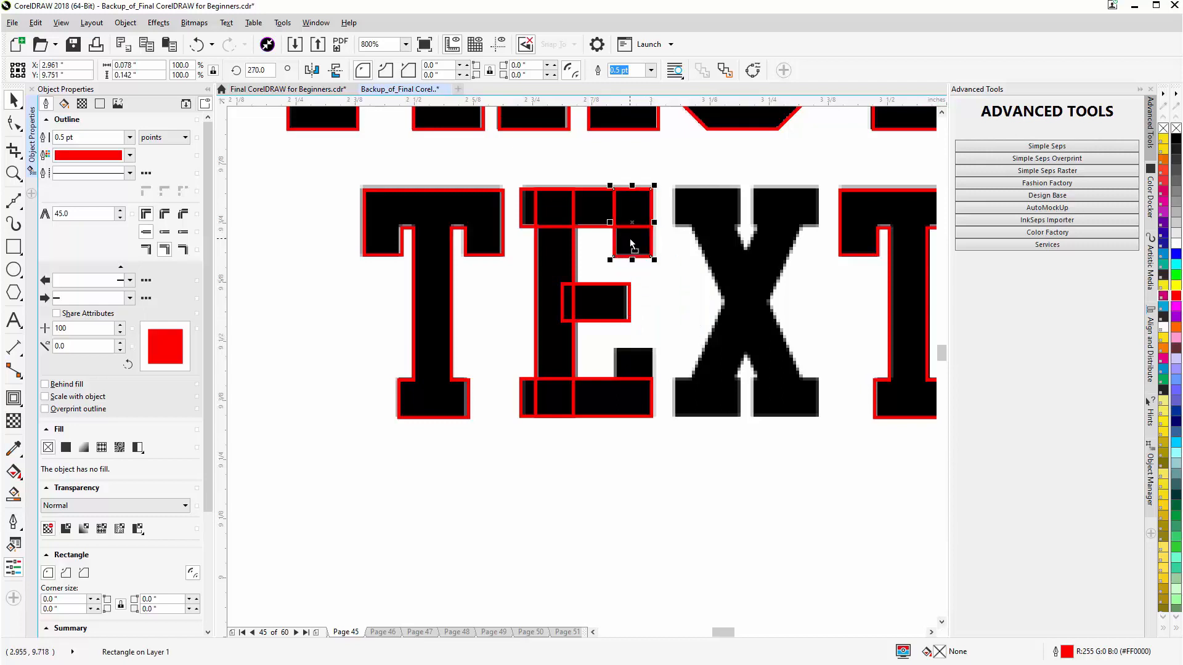
shift+click(592, 226)
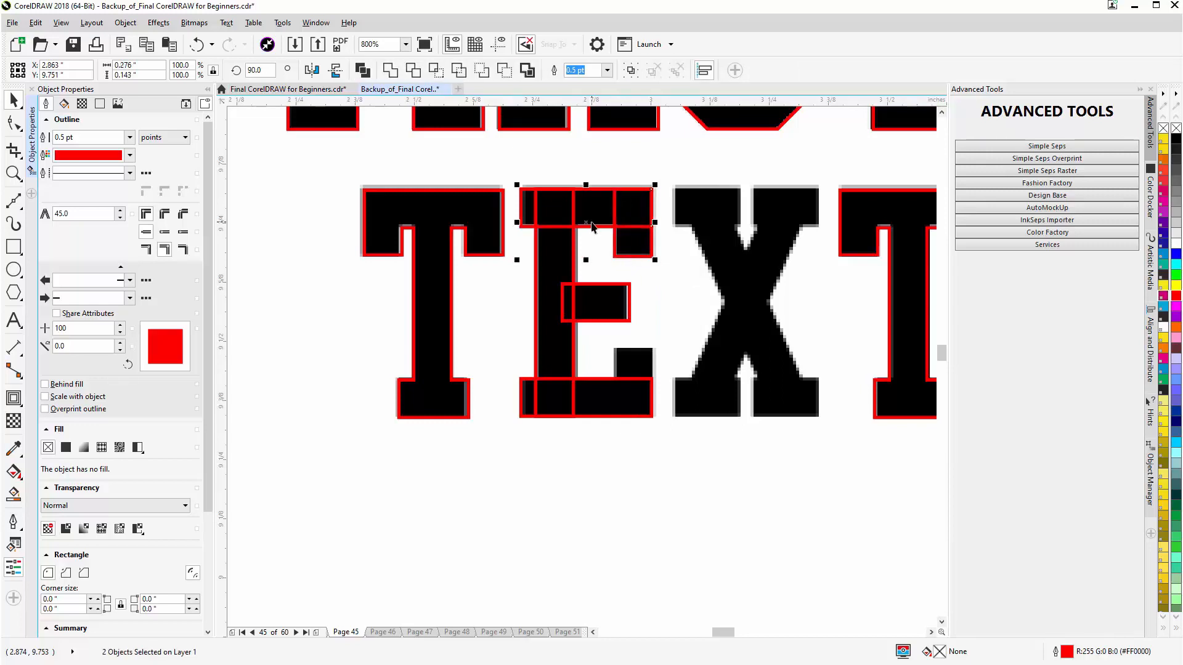
click(701, 248)
click(632, 254)
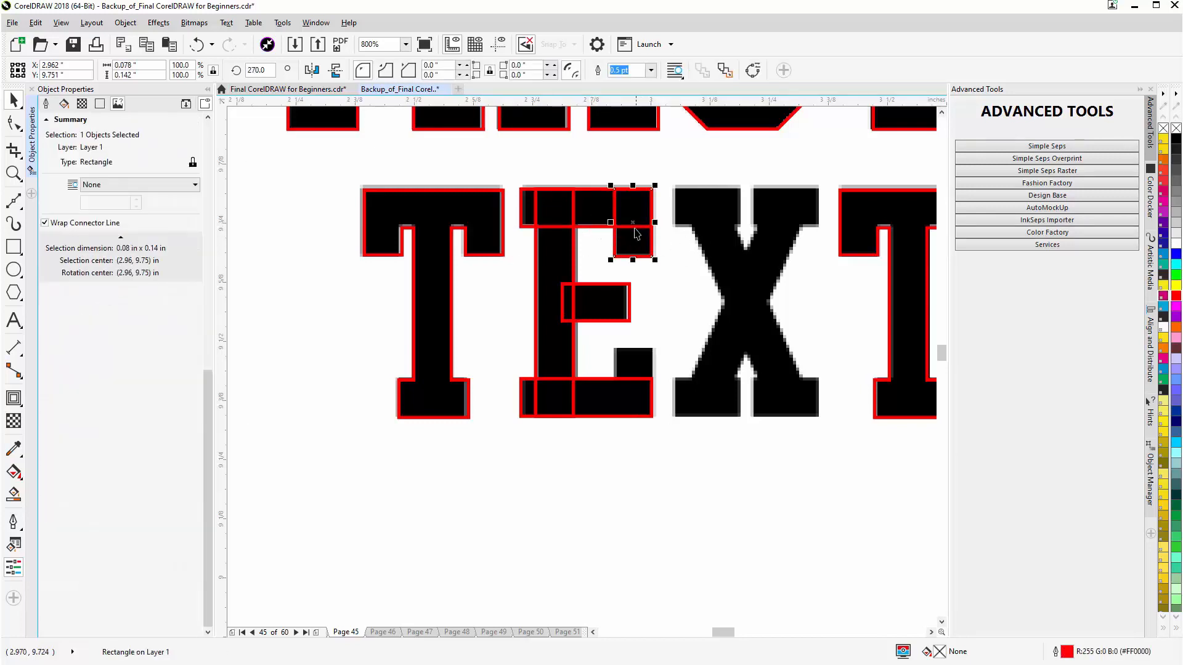
drag(633, 220, 641, 379)
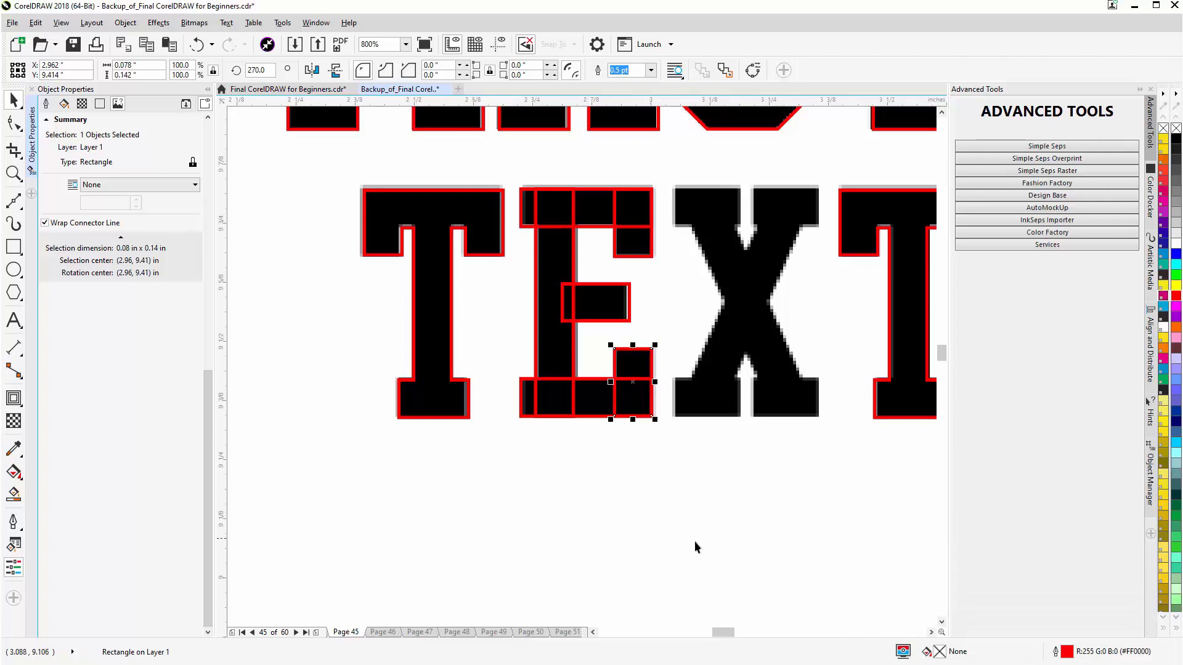
Step: Try welding the E's rectangles into one shape and undo the weld
drag(693, 544, 483, 144)
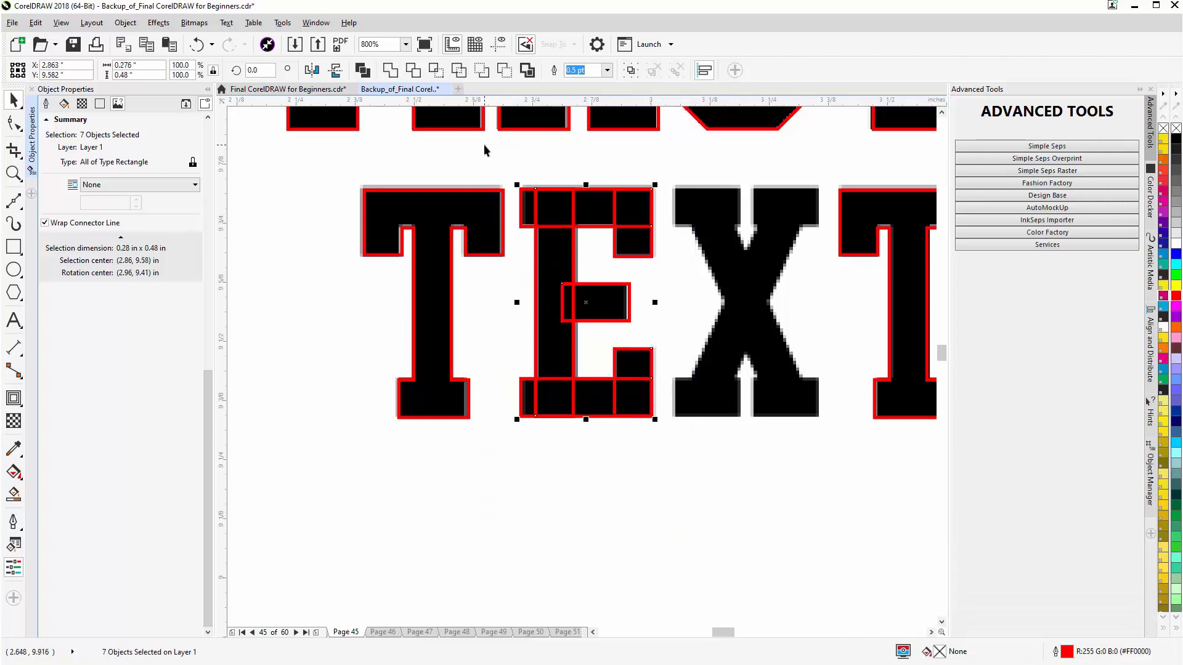
click(390, 69)
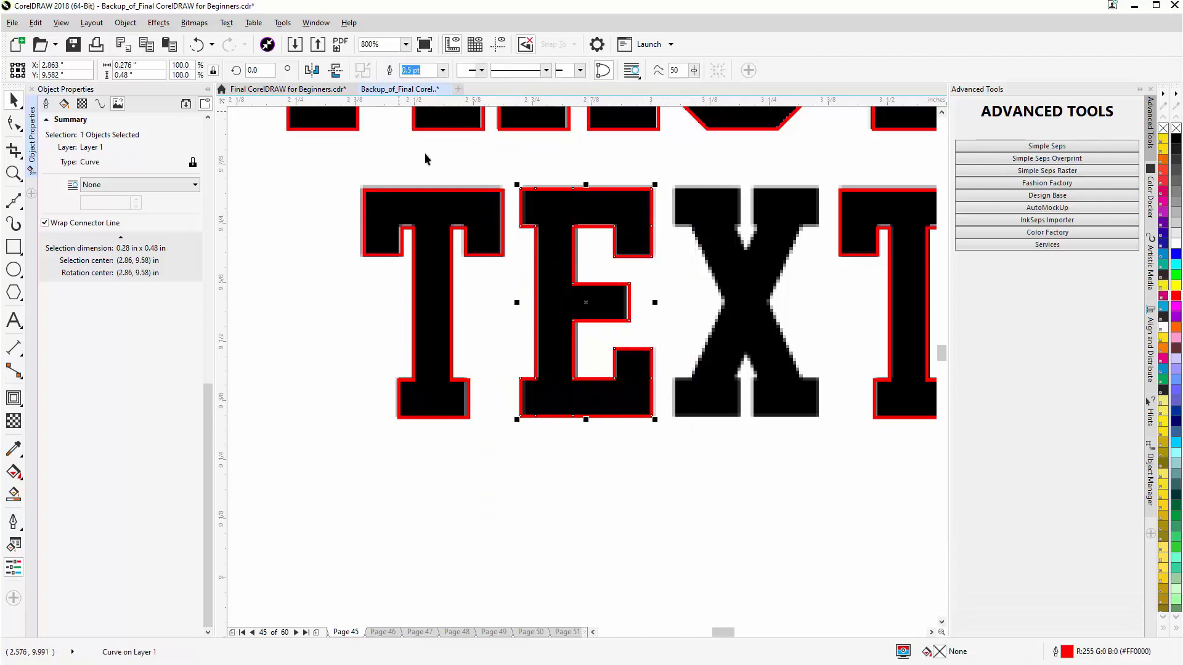
scroll(581, 295, down, 2)
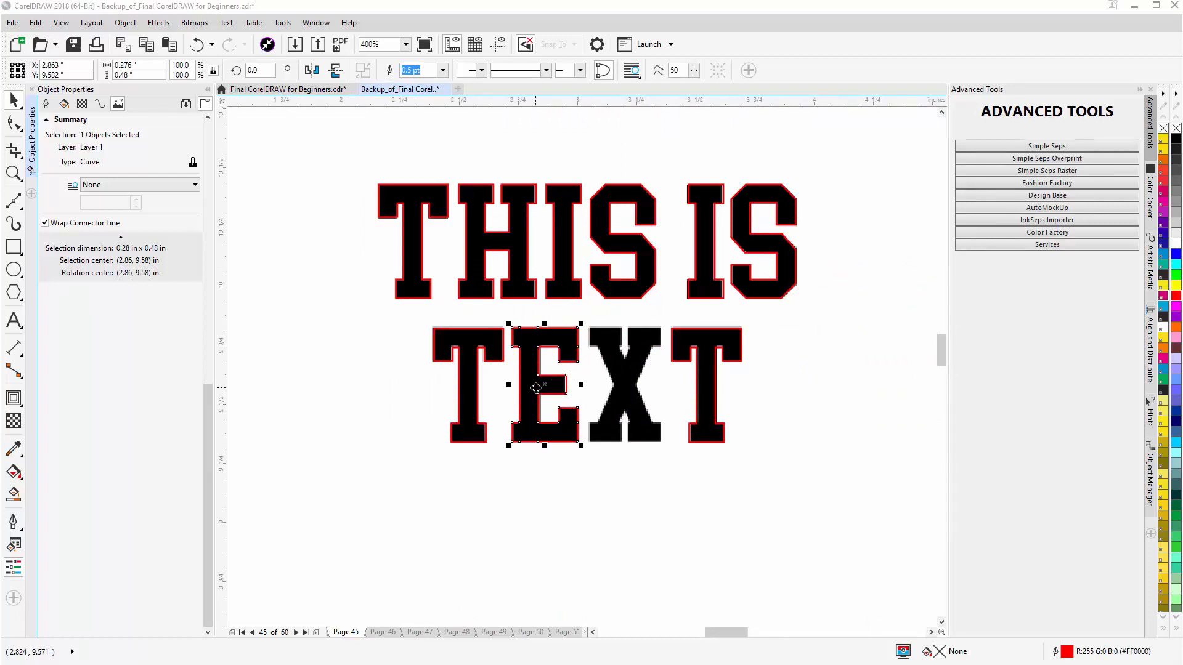
click(620, 394)
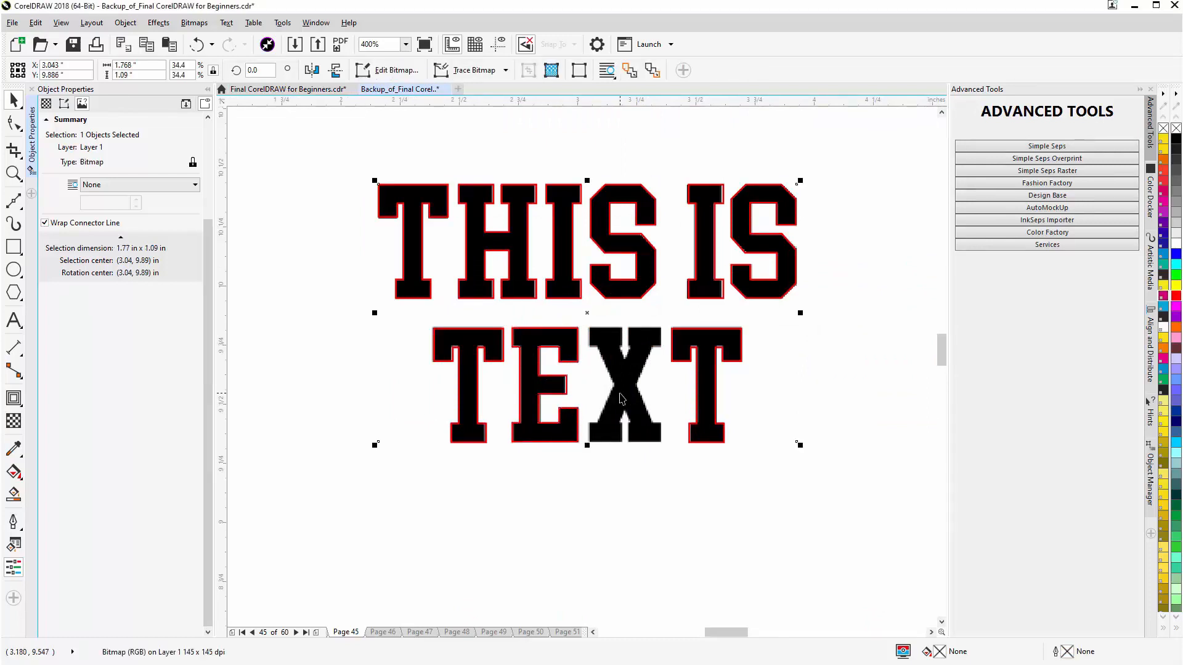
key(ctrl+z)
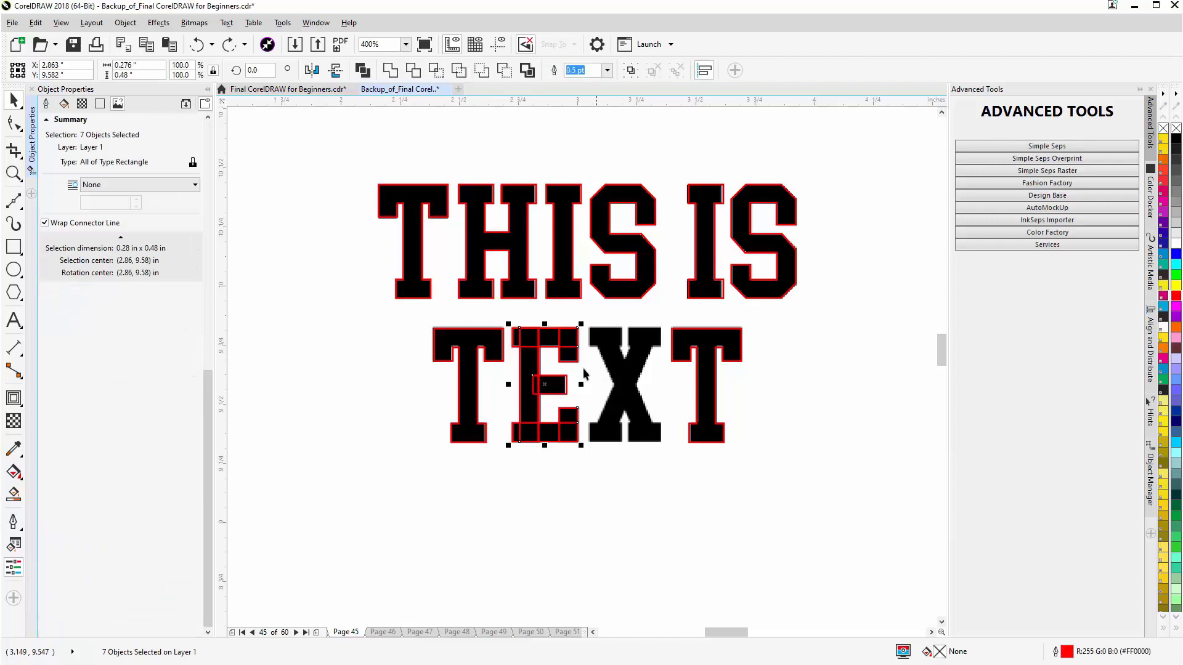
click(608, 388)
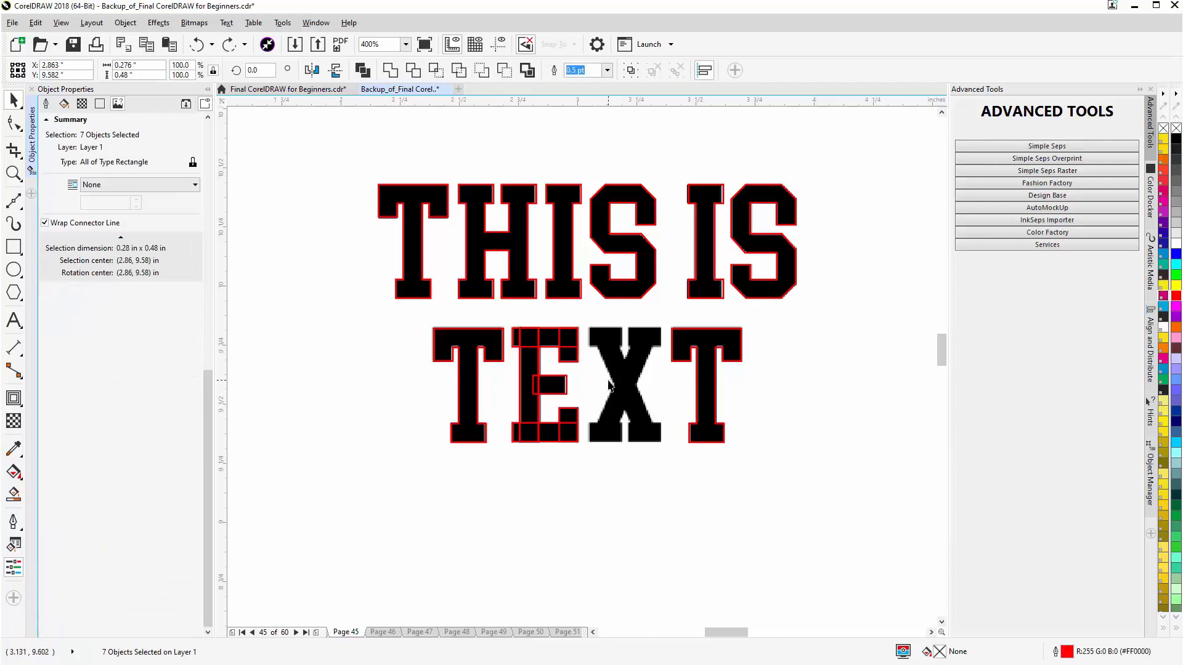
Step: Place a copy of the E's stem and its upper and lower bars over the X, and weld the E's rectangles into one shape
click(550, 438)
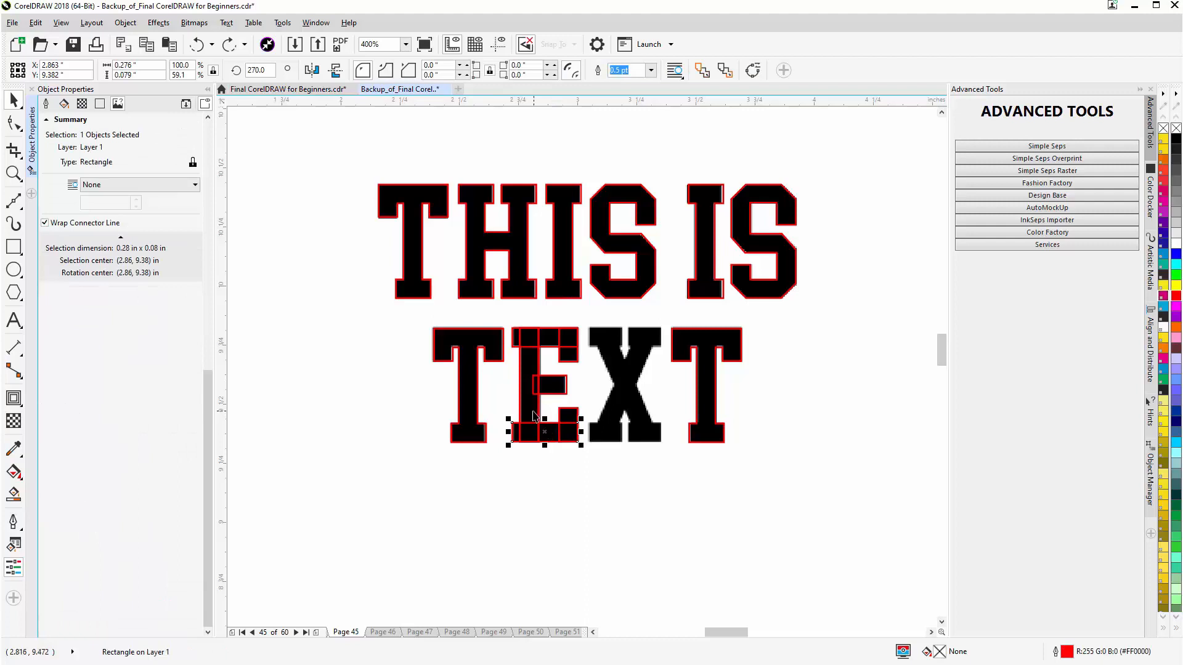
shift+click(534, 414)
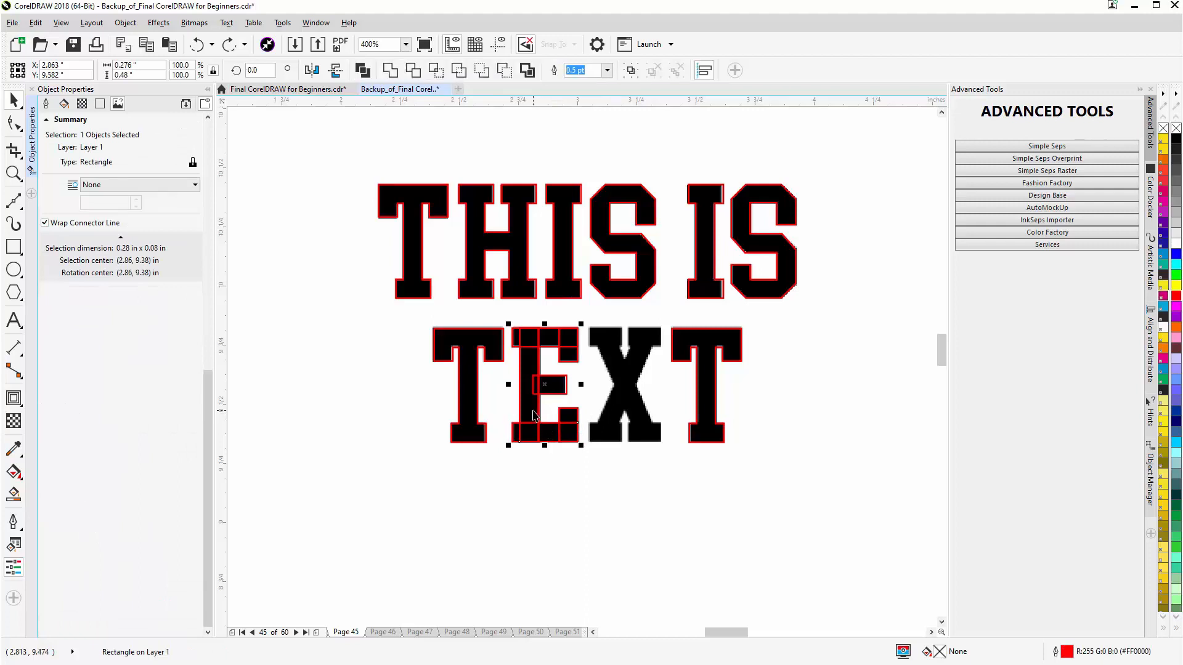
shift+click(549, 348)
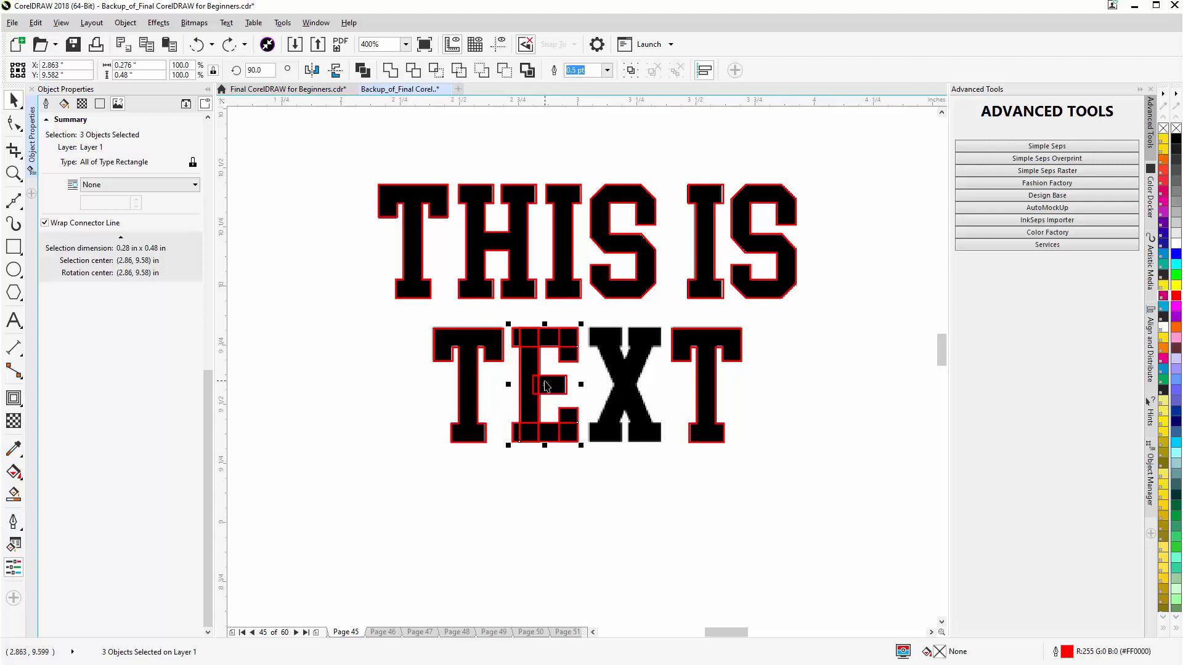
drag(544, 387, 625, 390)
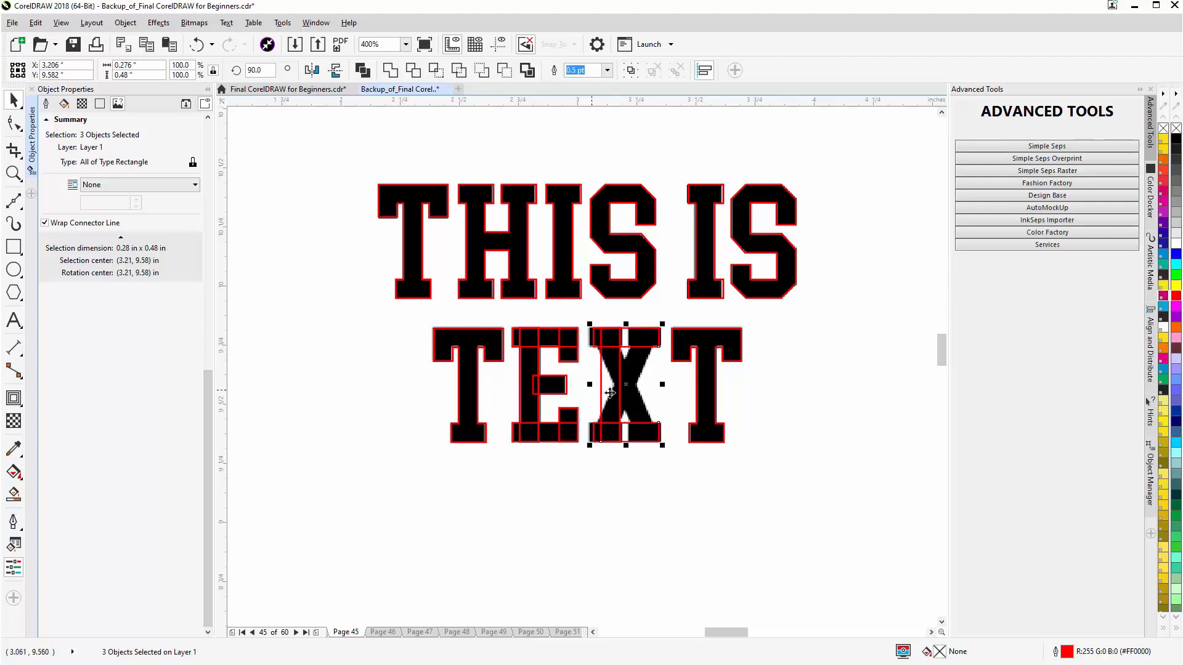
drag(585, 499, 499, 296)
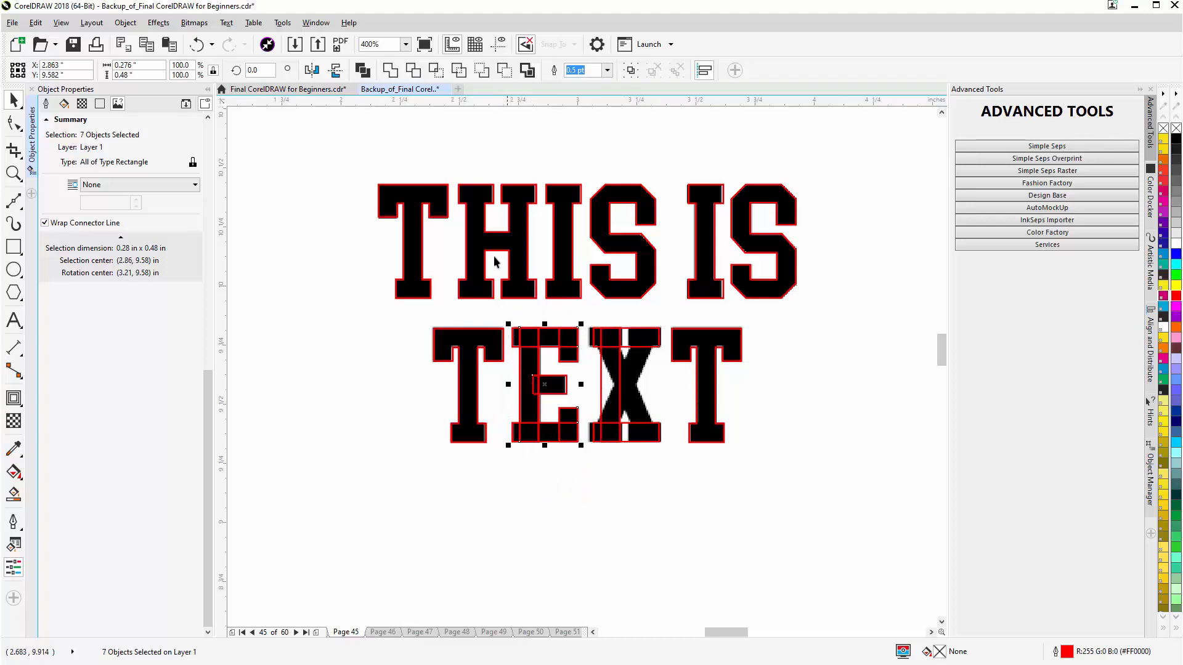
click(388, 69)
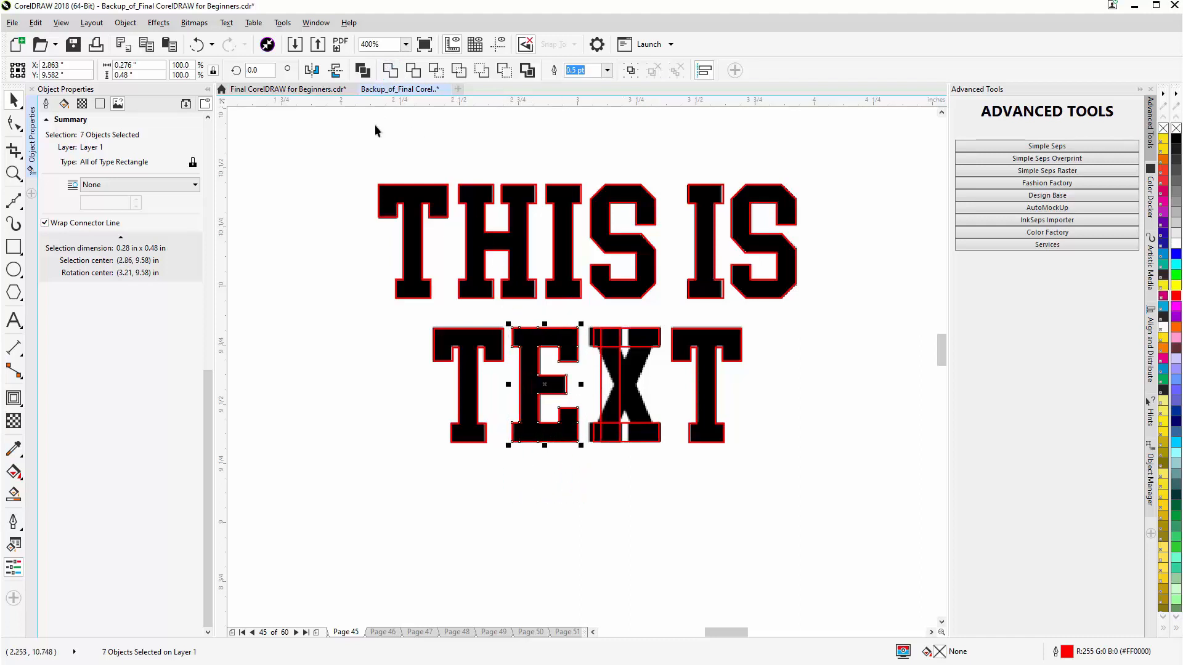
Step: Shift the X's upper bar to the letter's left edge and align the lower bar's right edge with it
click(643, 344)
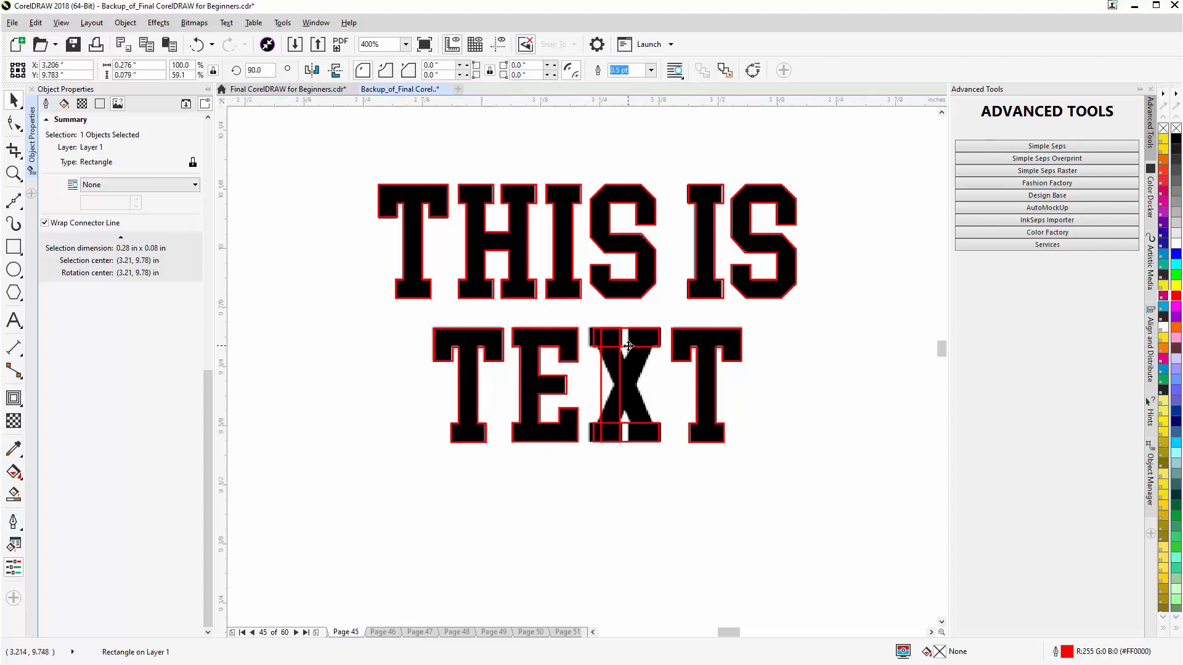
scroll(642, 344, up, 2)
drag(581, 357, 575, 357)
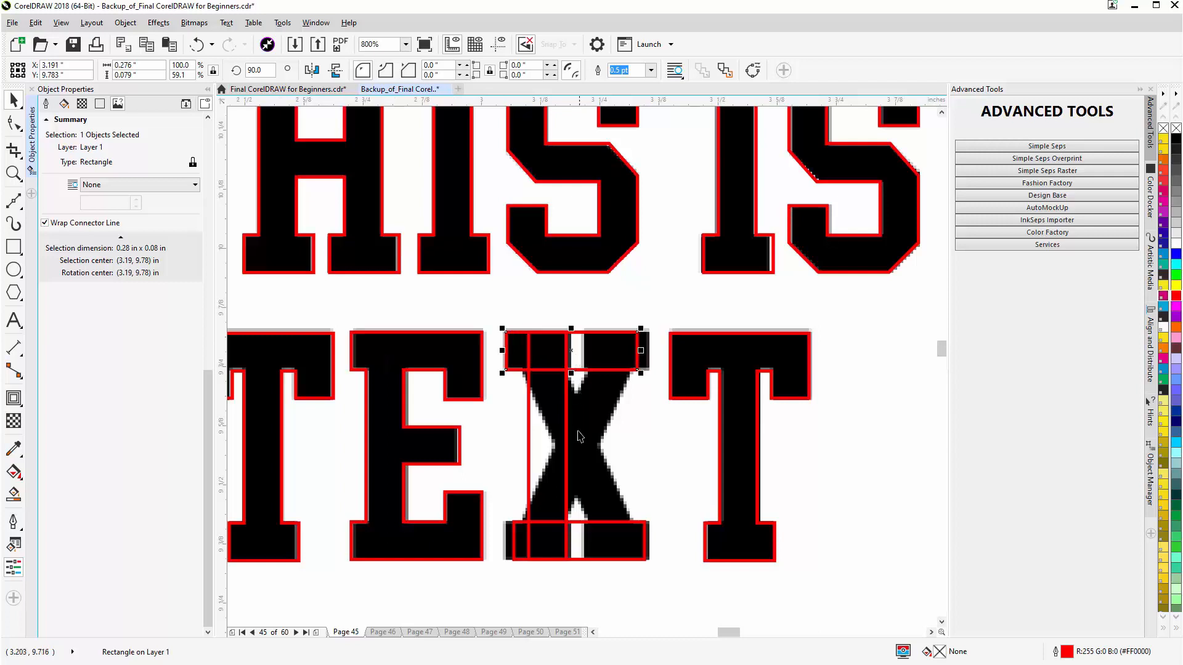
click(599, 552)
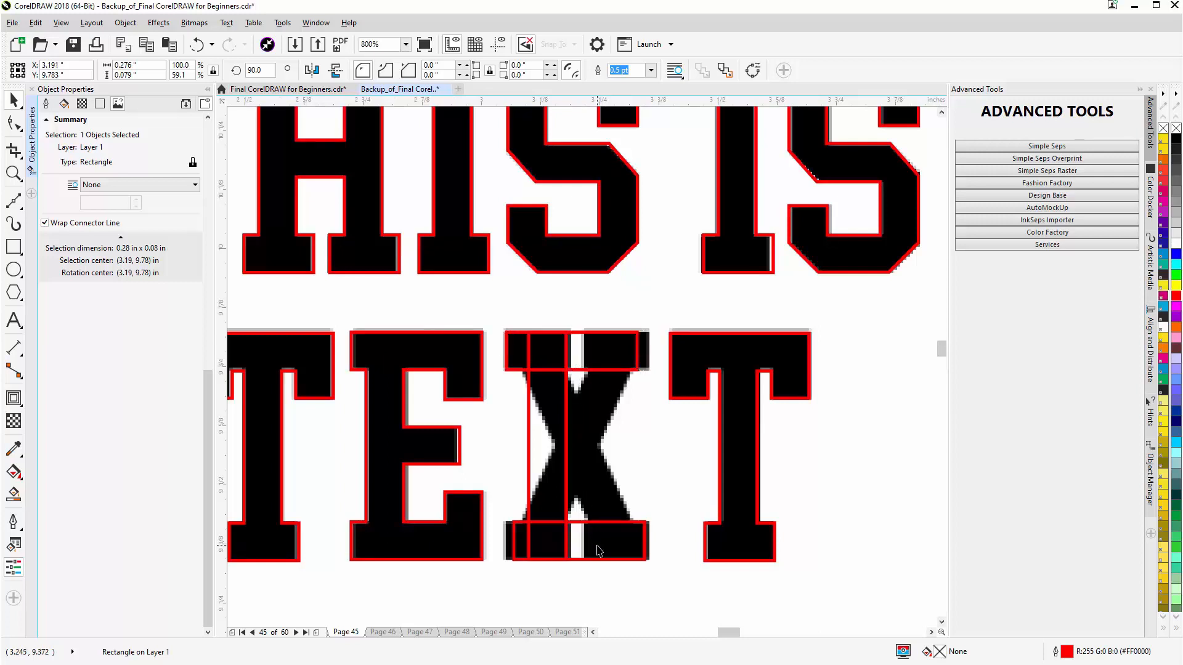
shift+click(588, 362)
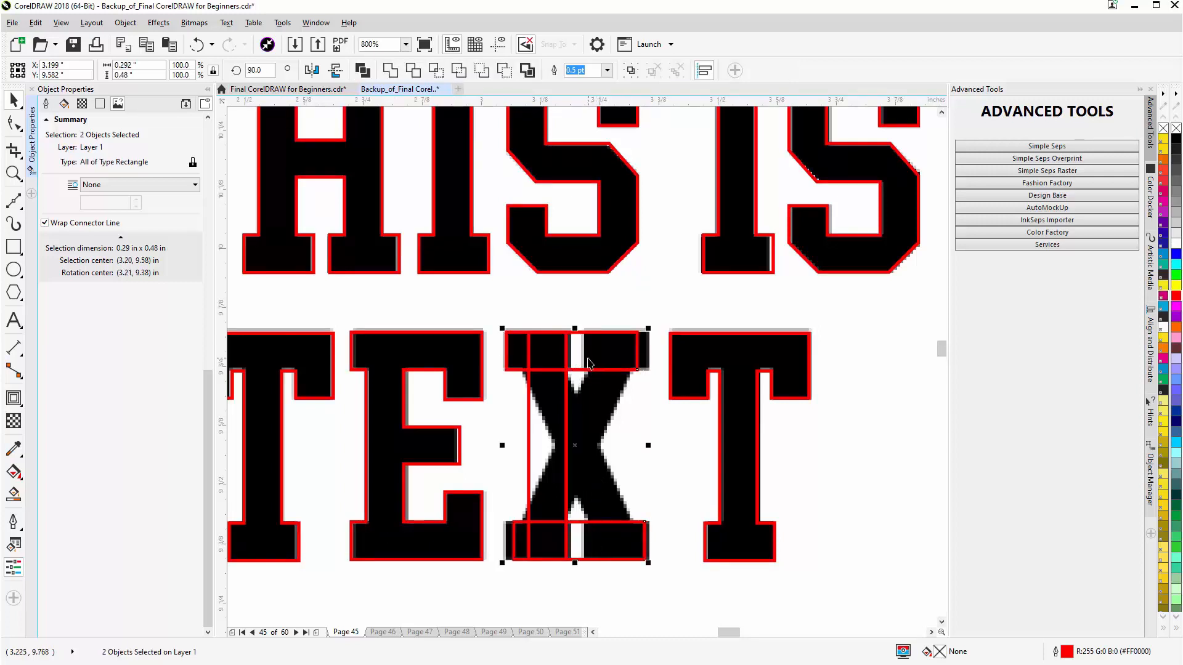
key(r)
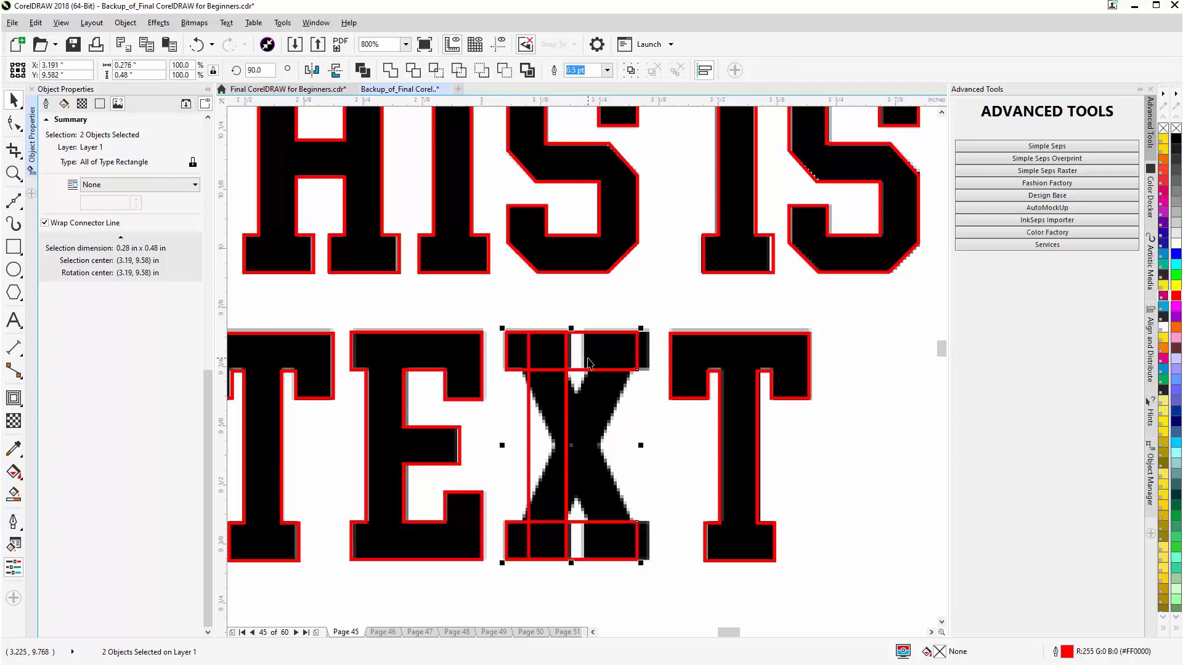
Step: Narrow both bars to about 0.14 in to fit the X's left serifs and place a copy over its right serifs
drag(644, 446, 579, 442)
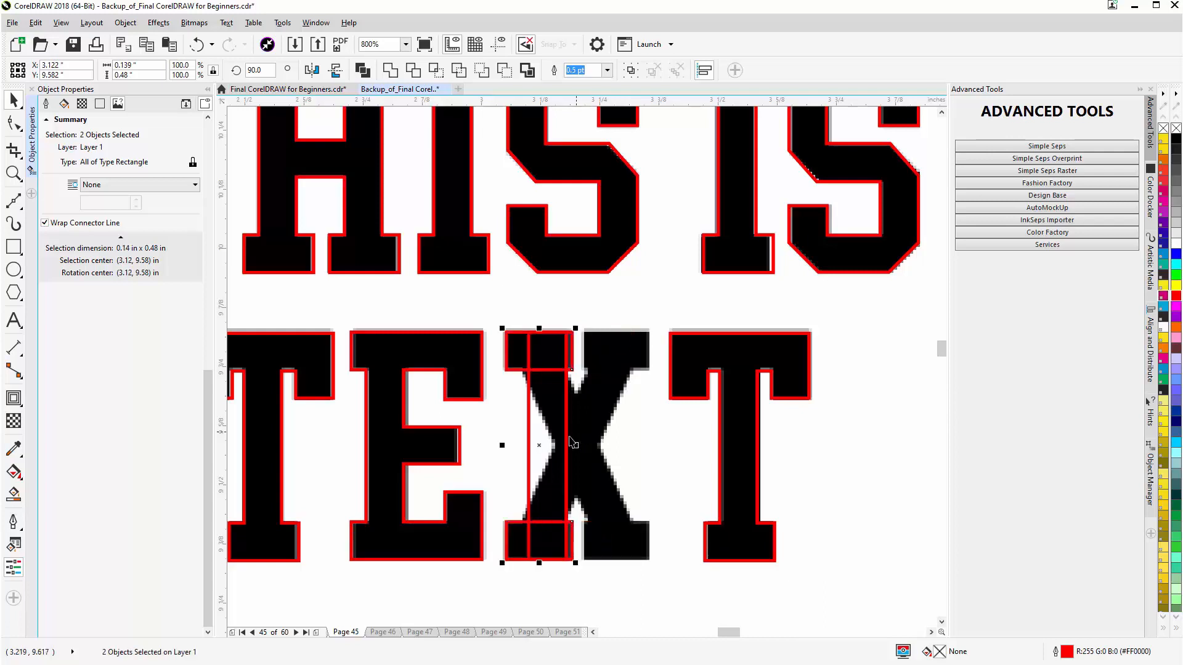
drag(542, 448, 622, 449)
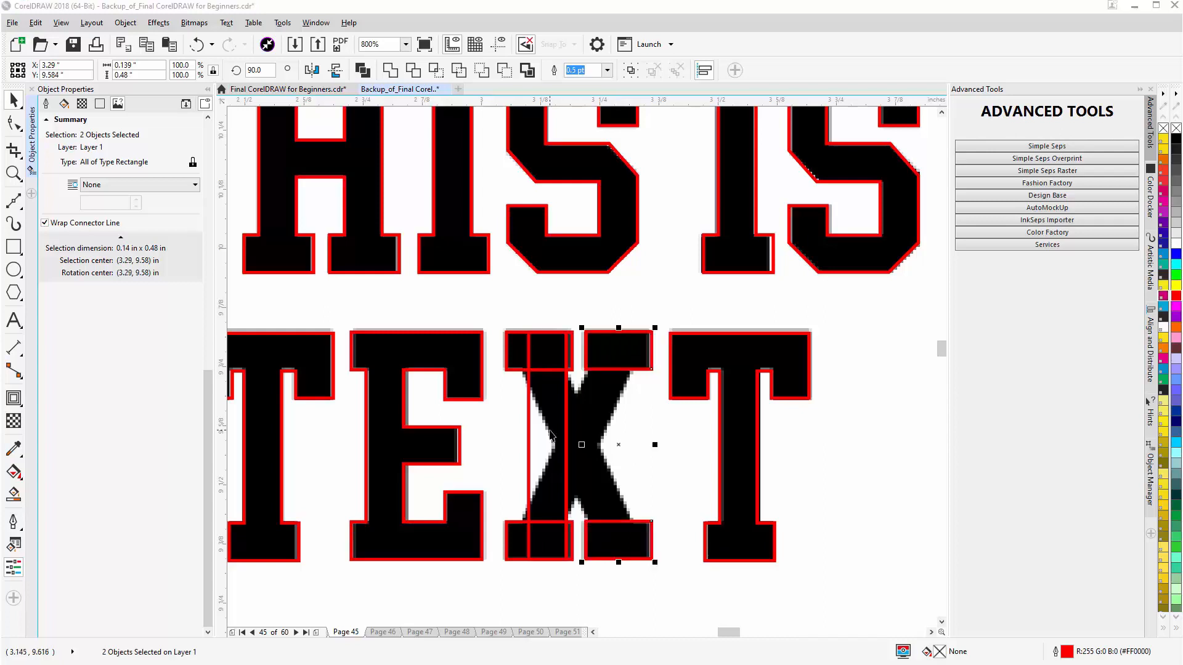
Step: Skew the stem rectangle over the X so it follows the diagonal rising to the right, about 0.28 in wide overall
click(548, 434)
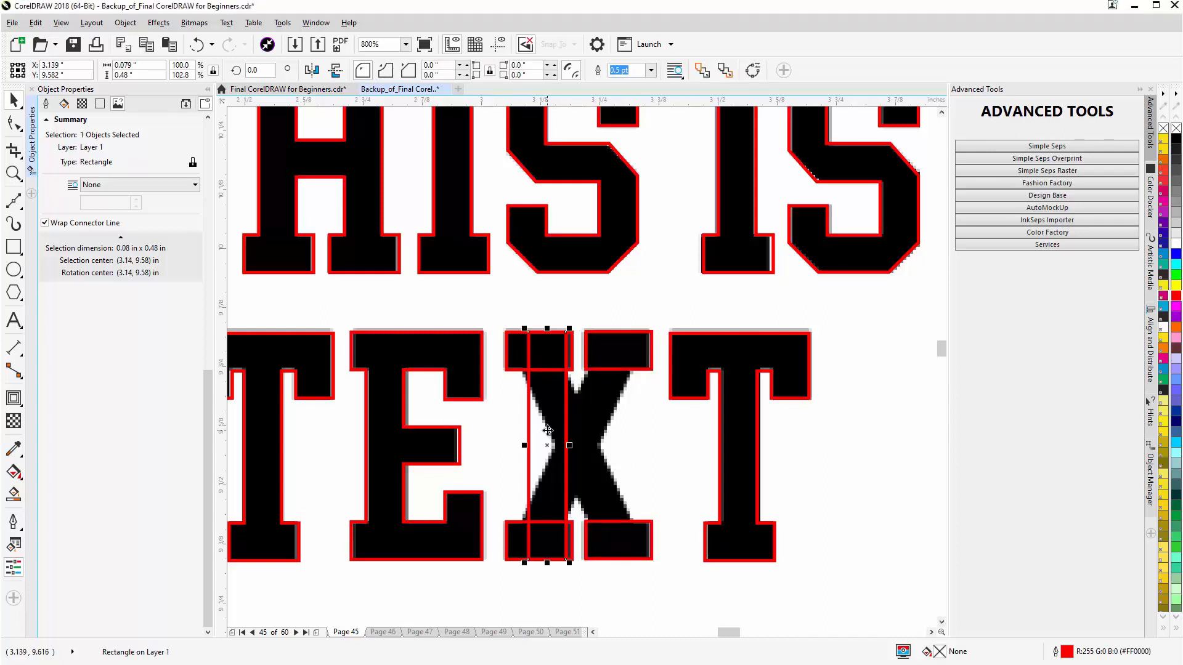
click(547, 431)
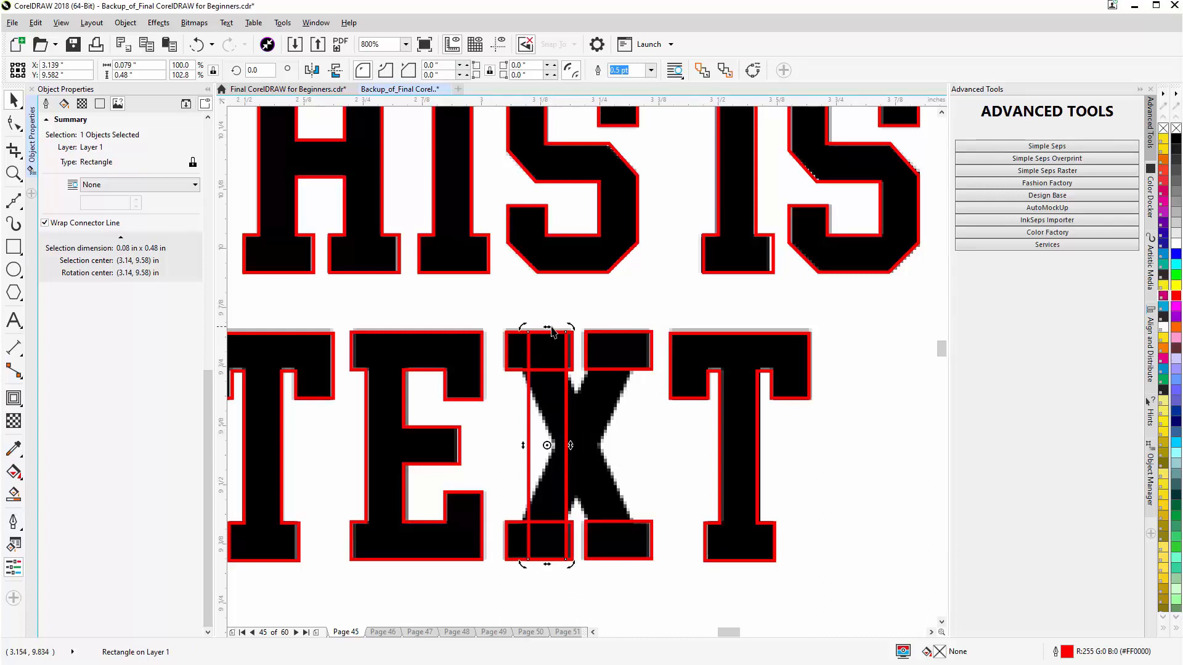
drag(547, 327, 619, 332)
drag(583, 564, 561, 571)
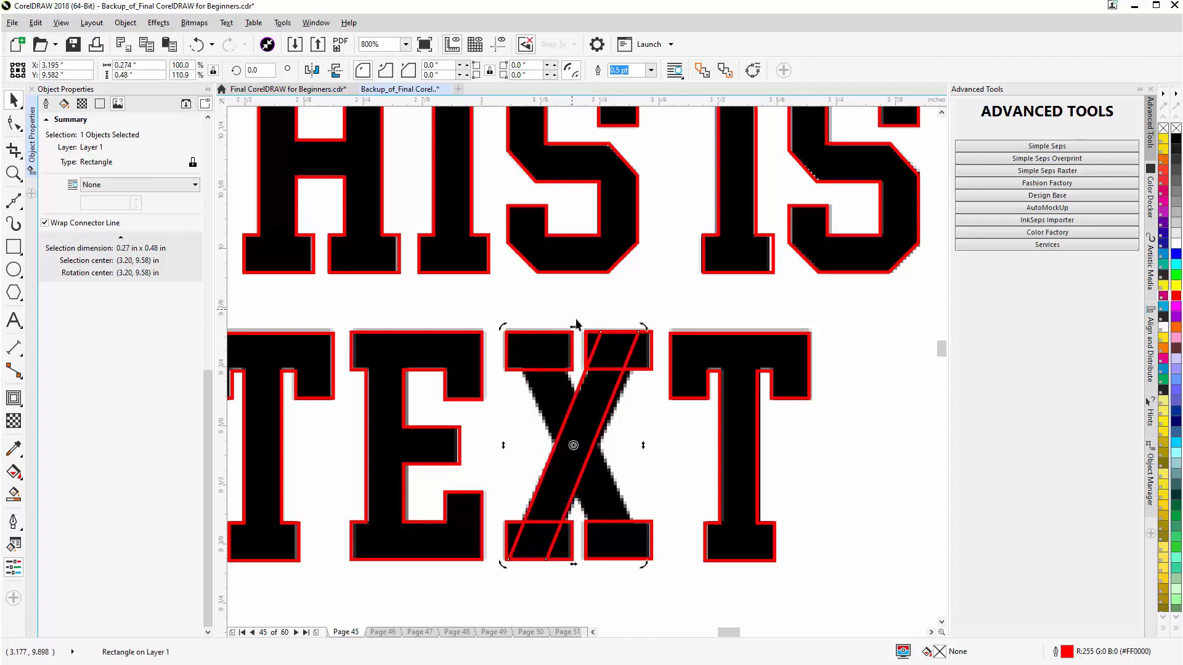
drag(578, 327, 579, 326)
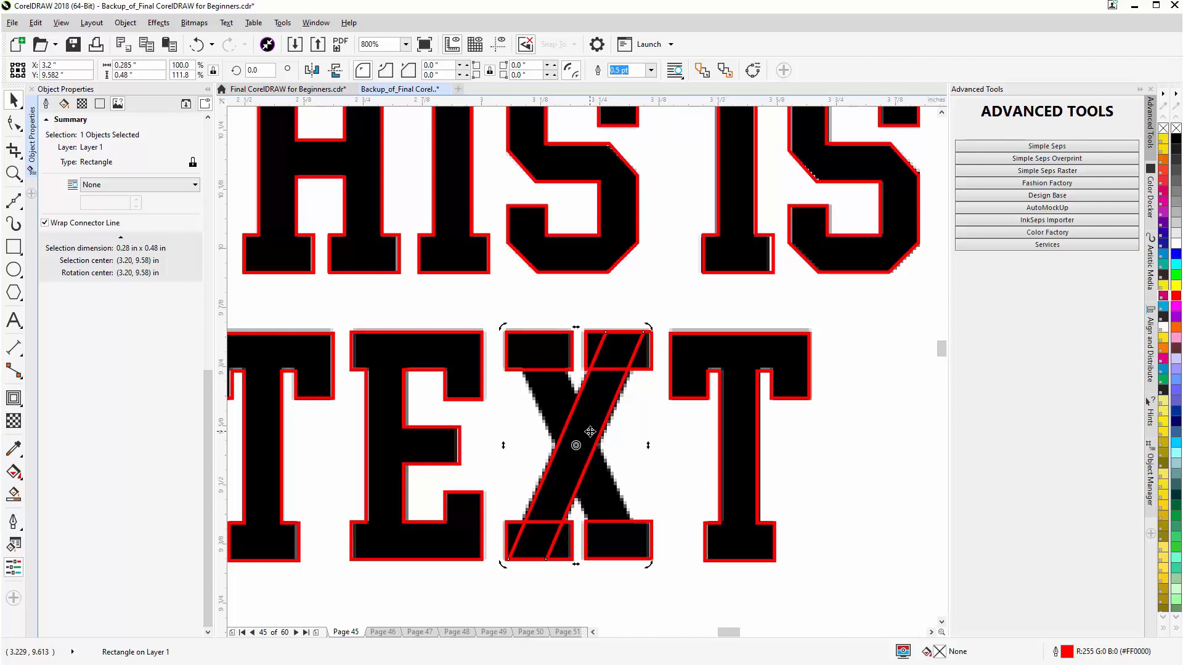
Step: Convert the slanted bar to curves and shift its two right-edge nodes outward until it spans about 0.30 in
key(ctrl+q)
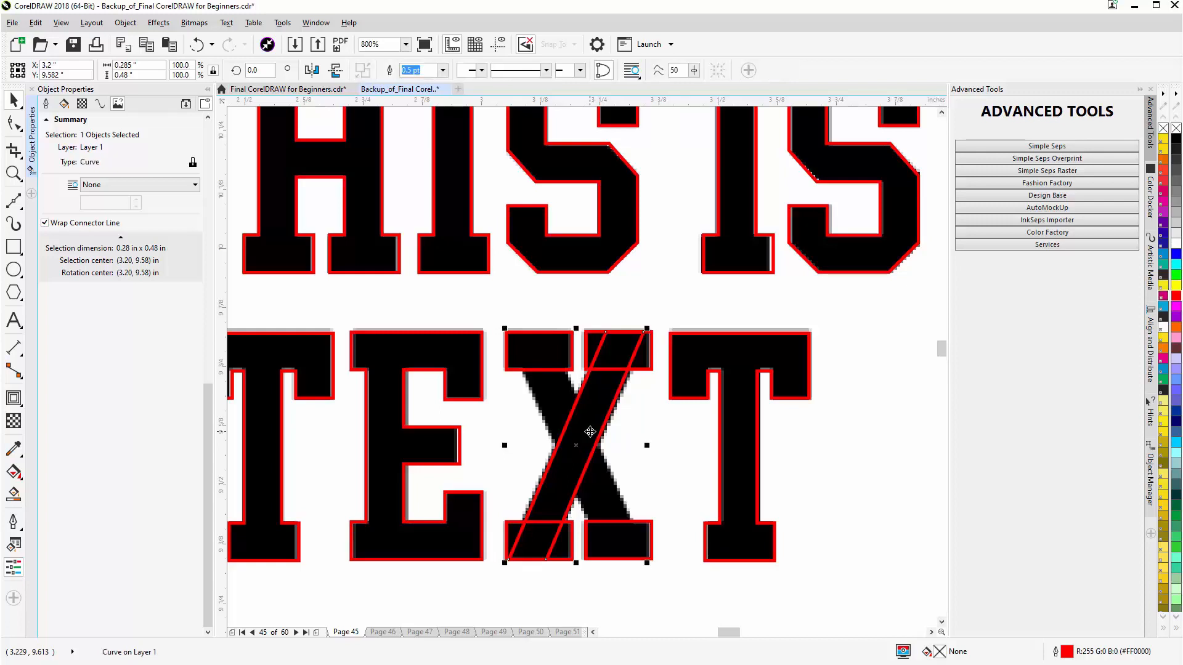
key(F10)
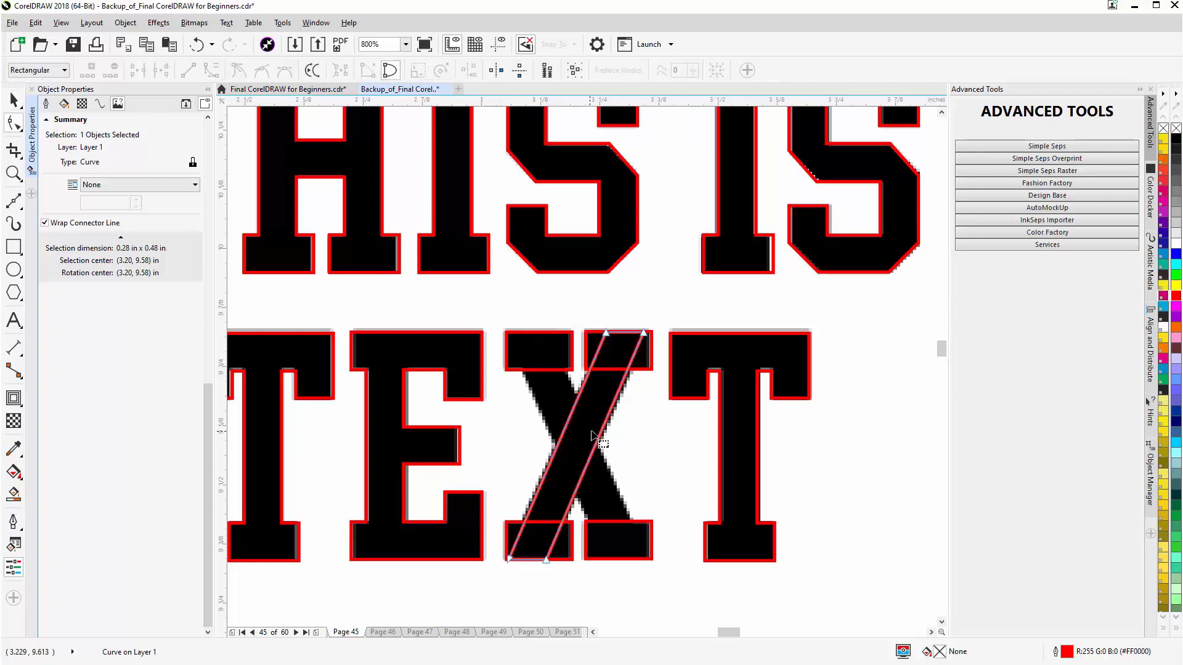
click(648, 336)
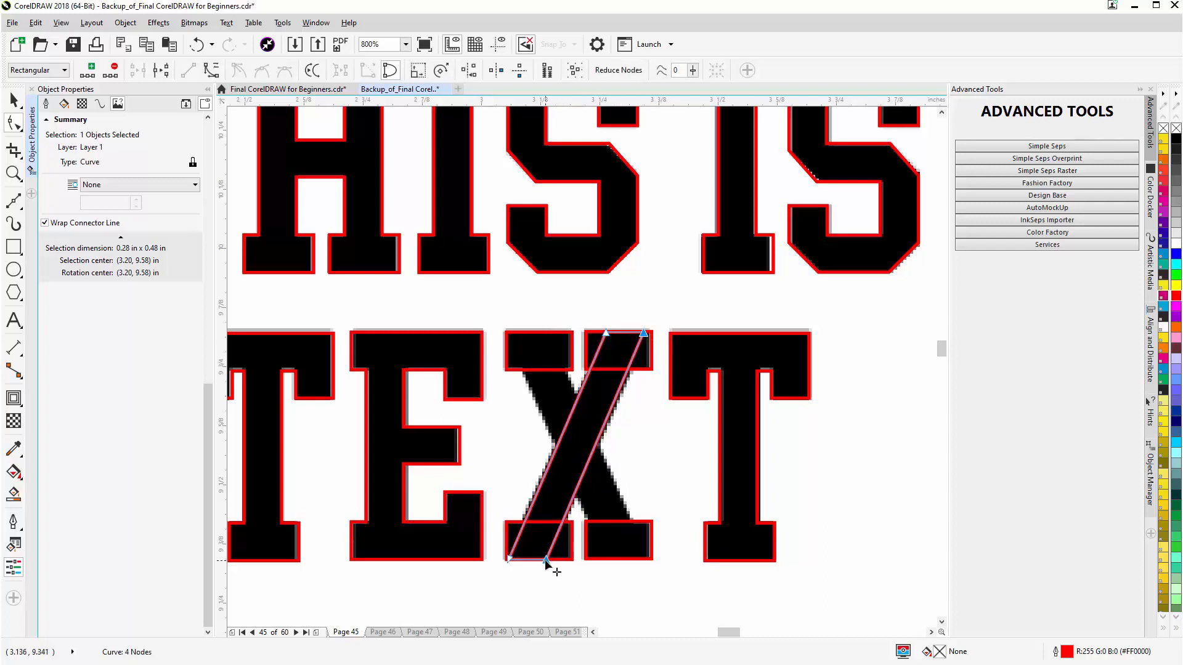
drag(544, 559, 550, 559)
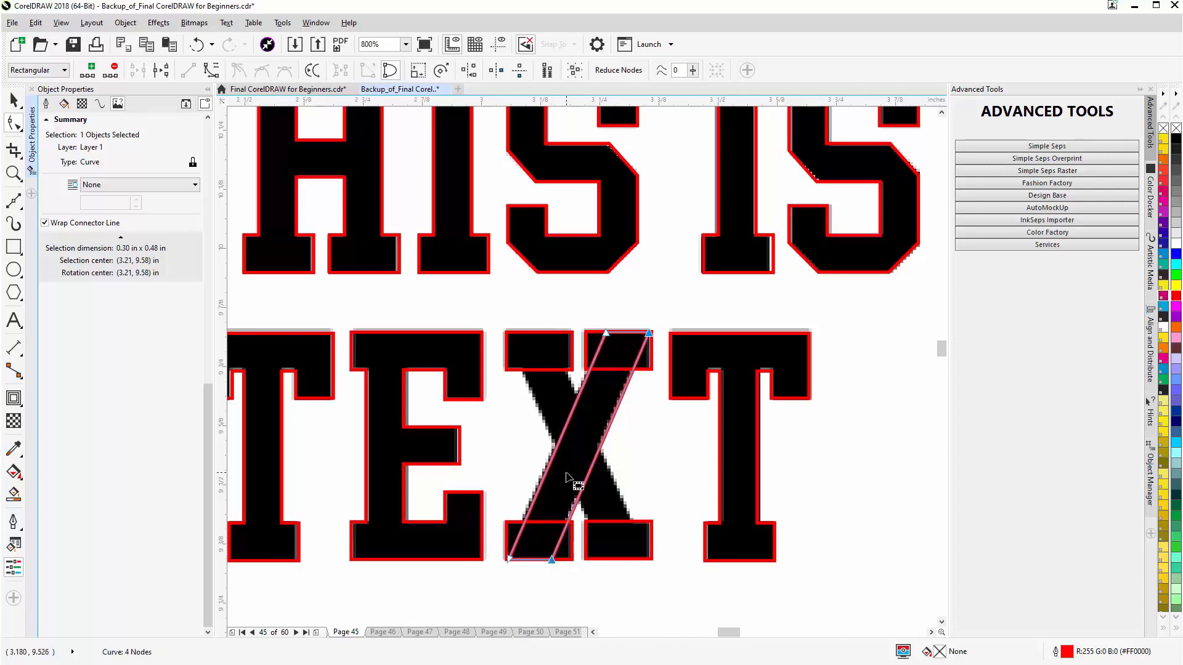
key(space)
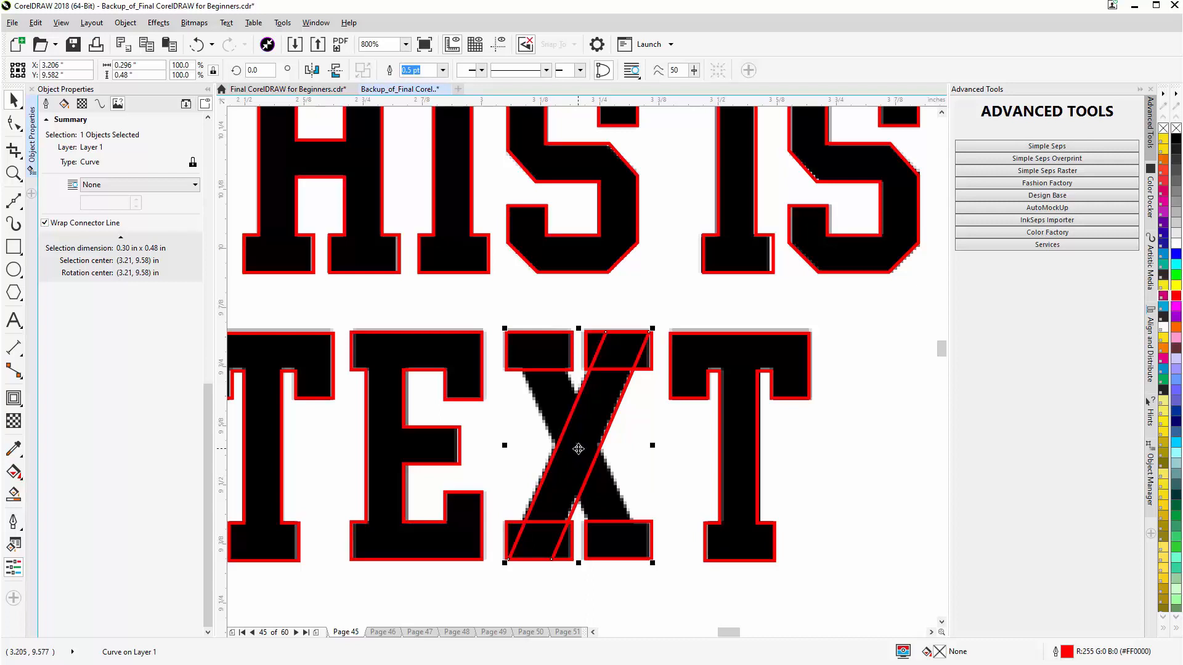
Step: Place a copy of the slanted bar, mirror it horizontally, and align it with the X's other diagonal
drag(577, 449, 584, 456)
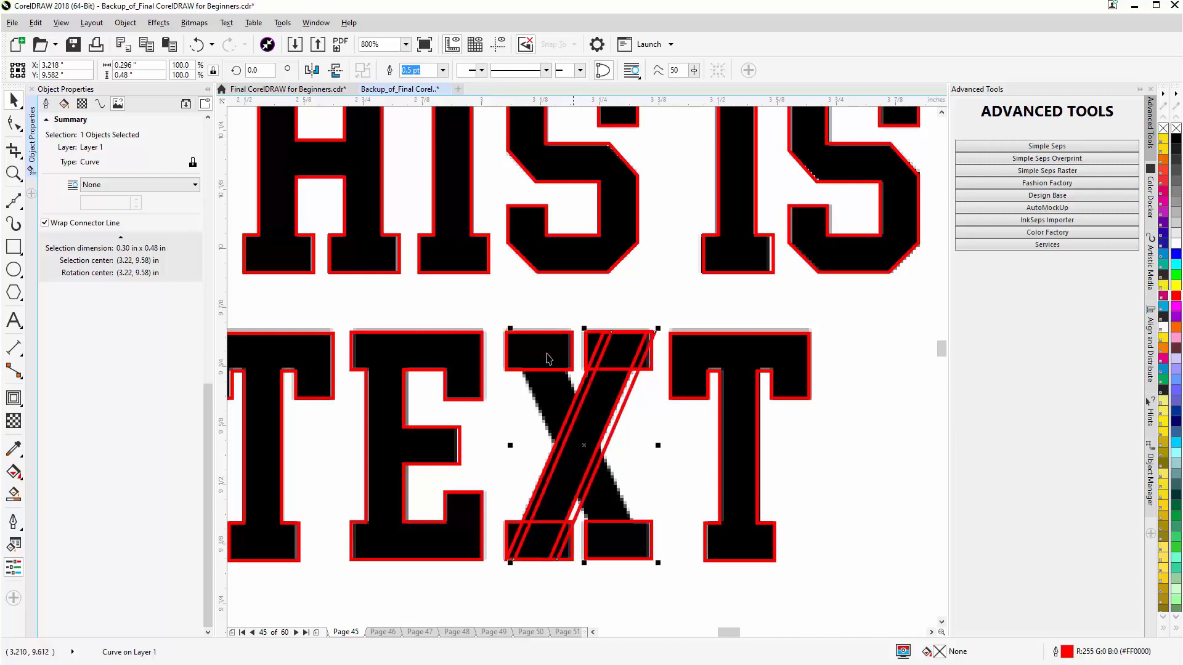
click(312, 70)
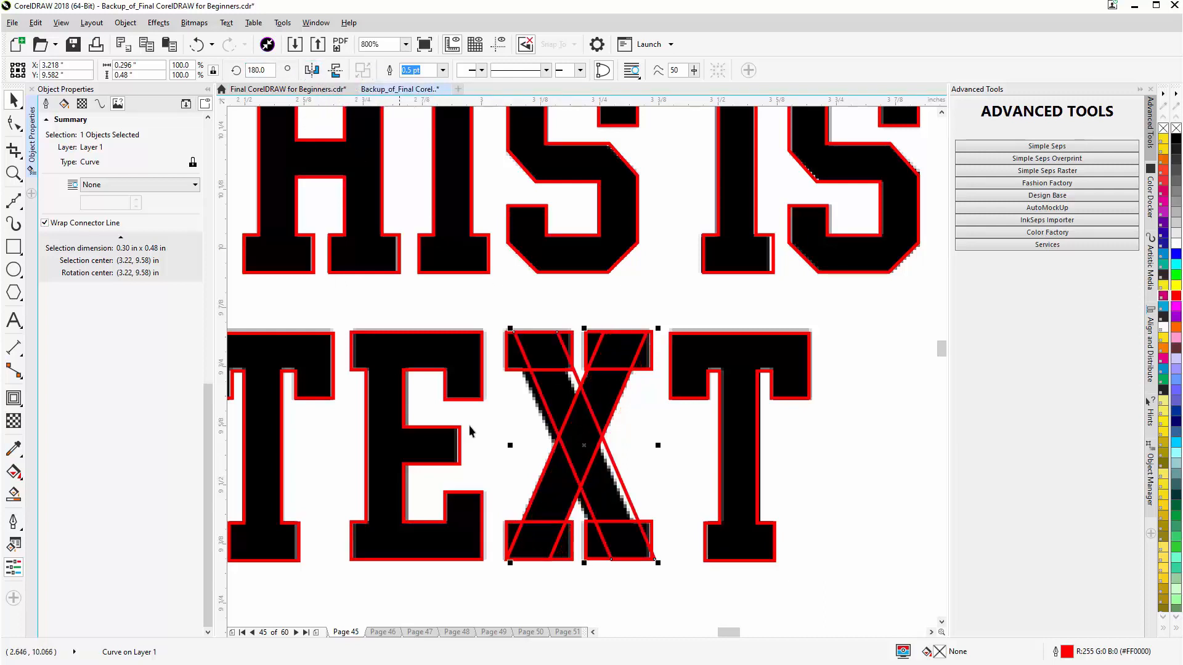
drag(584, 445, 579, 448)
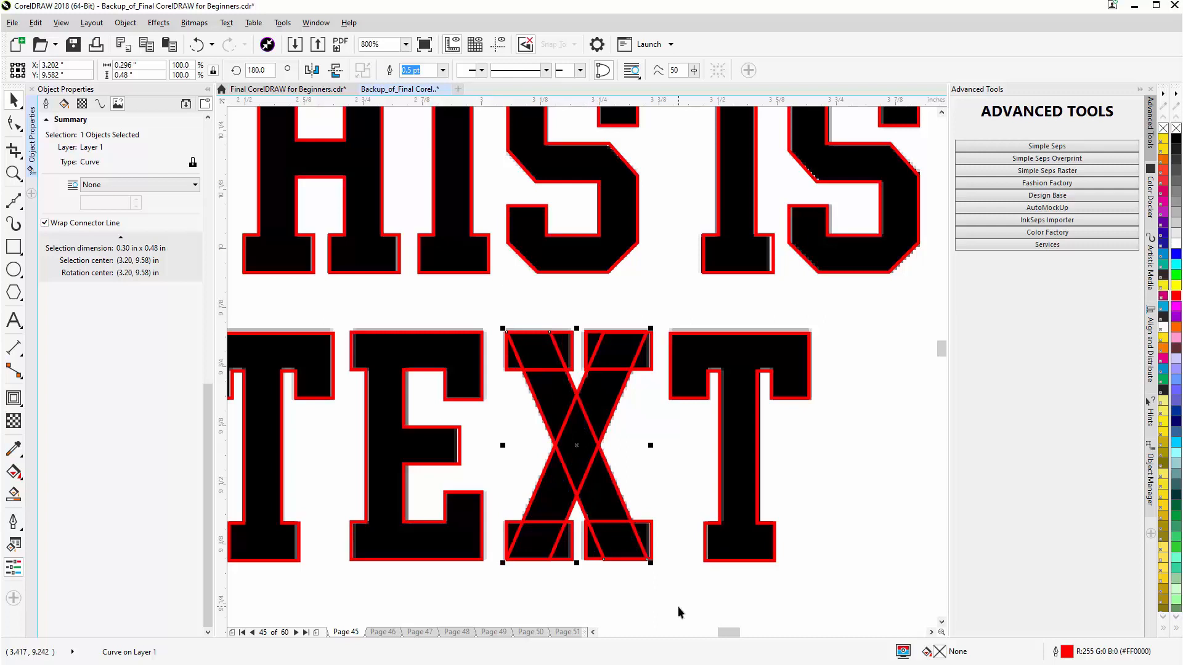
Step: Weld the X's four serif bars and two diagonals into one shape
drag(683, 614, 491, 317)
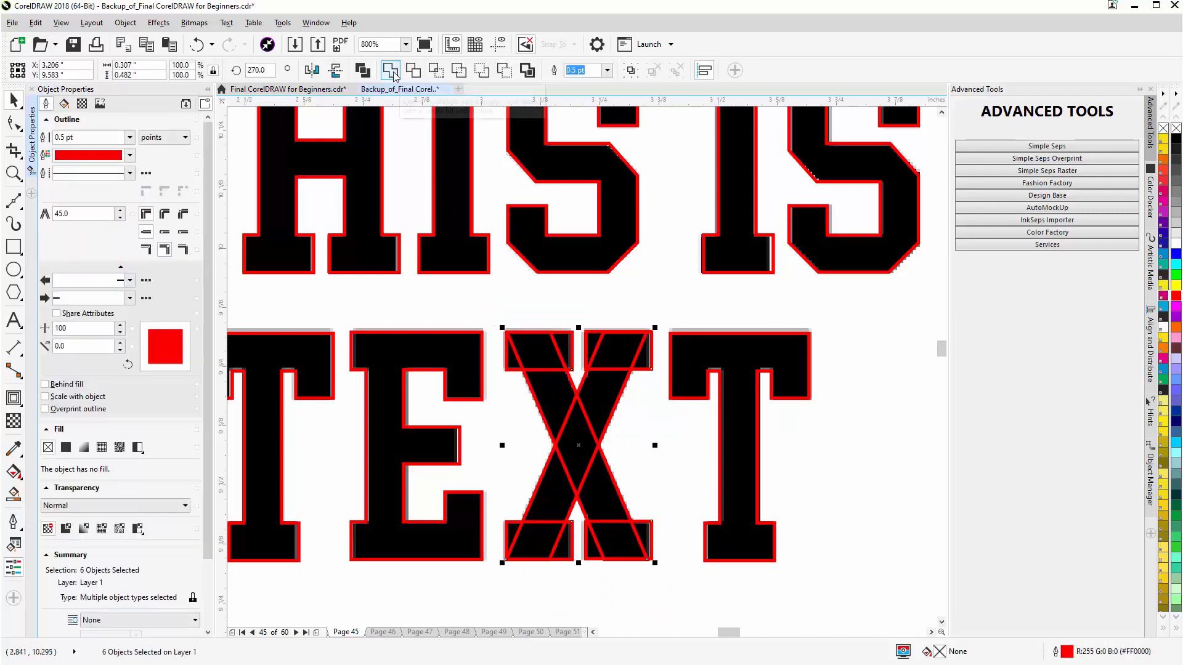
click(392, 70)
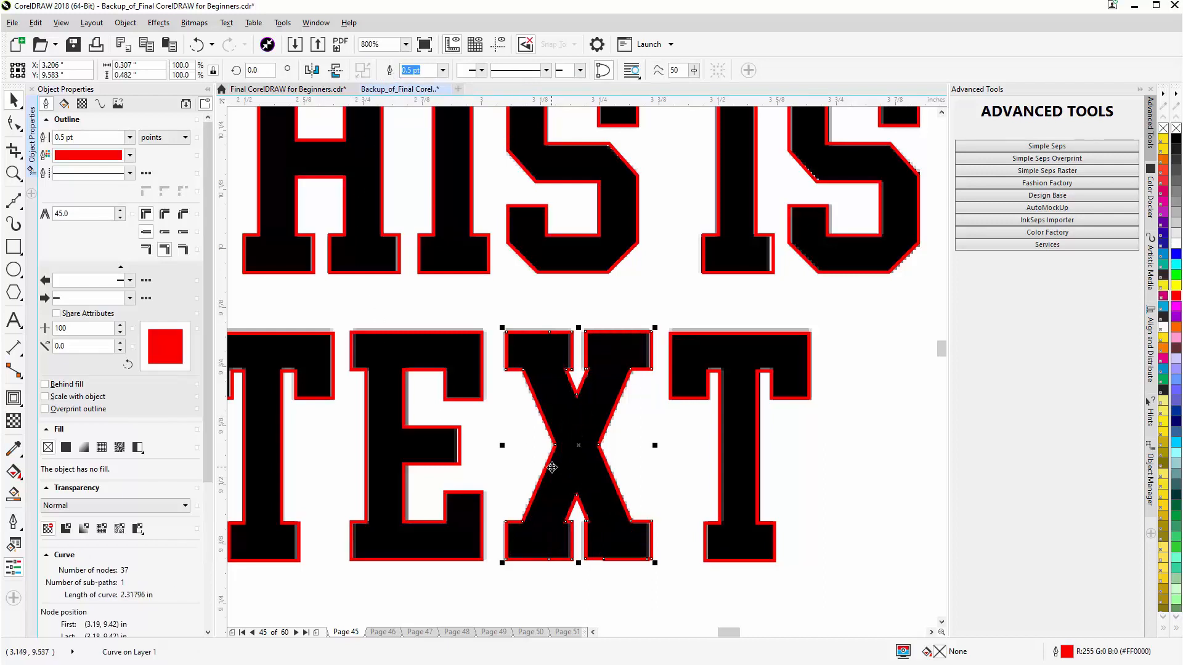
key(F3)
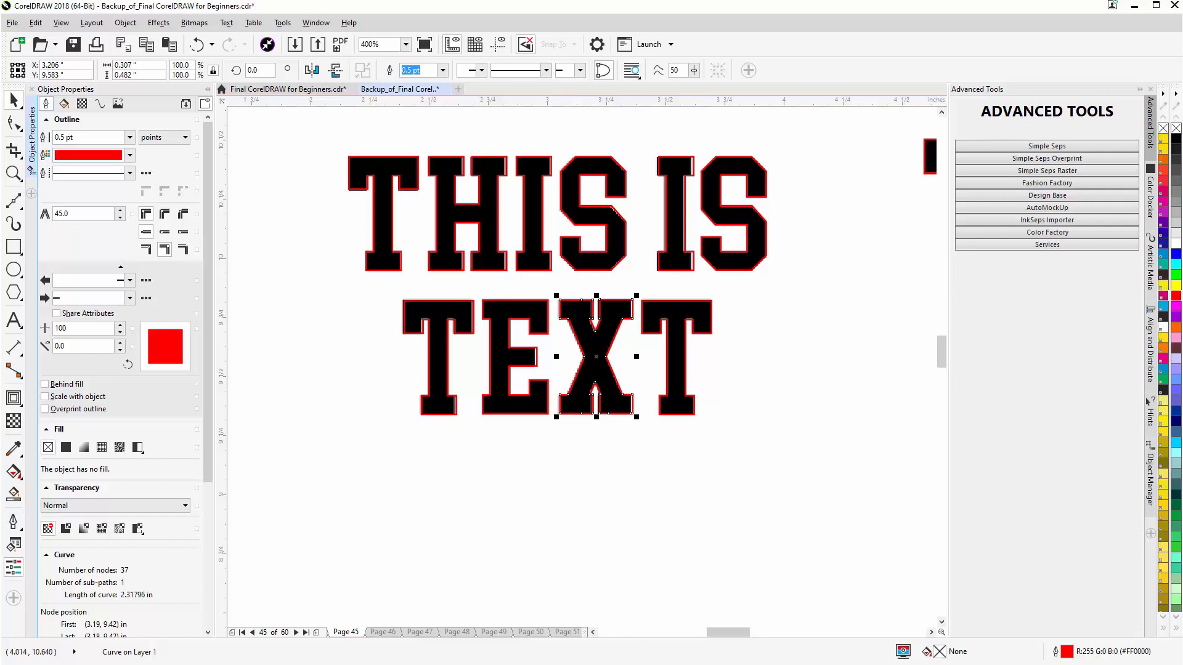
scroll(386, 365, down, 2)
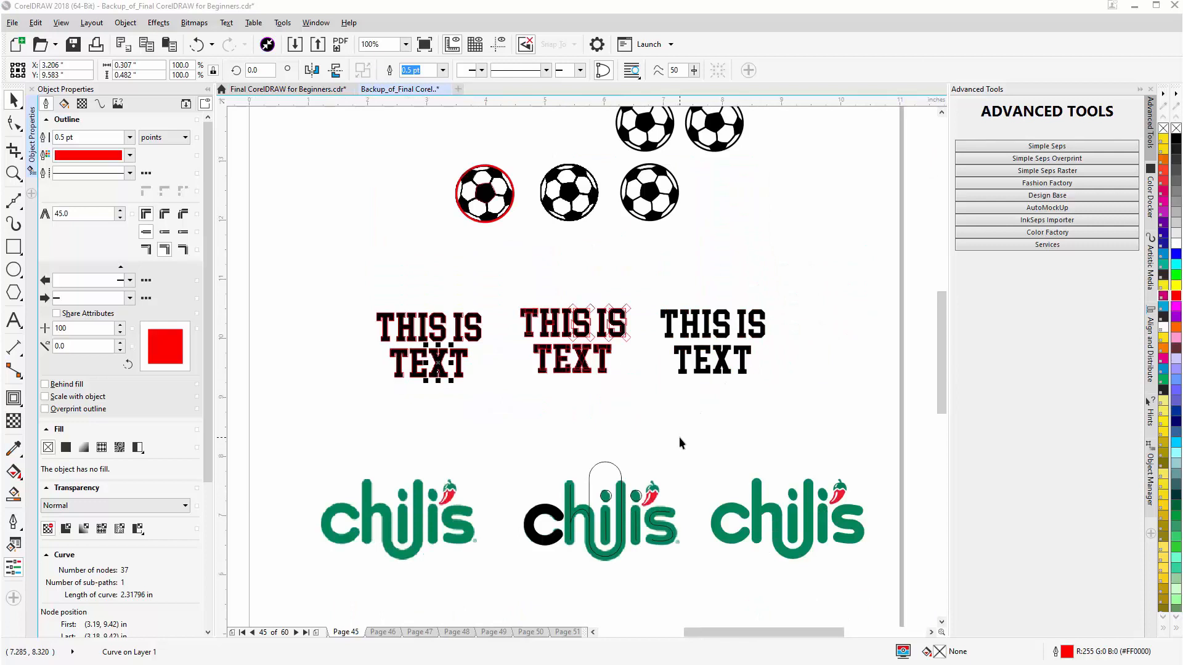